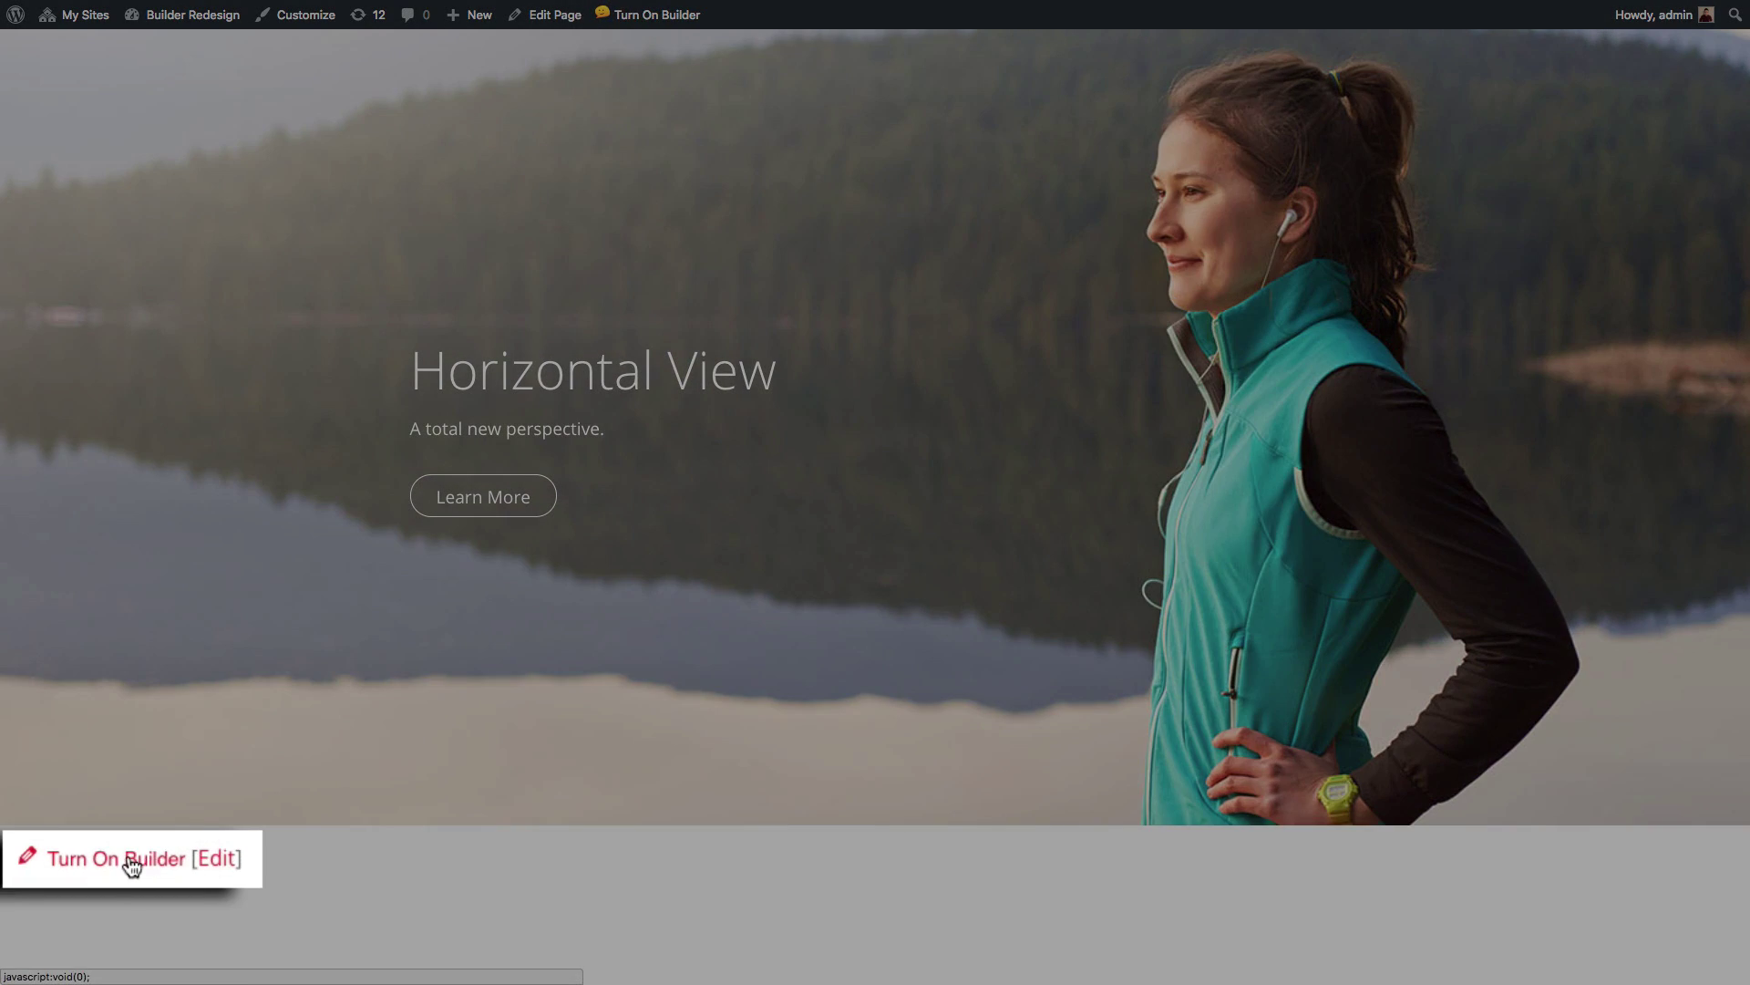
Turn on the front-end builder for this page.
{"action": "left_click", "coordinate": [132, 865]}
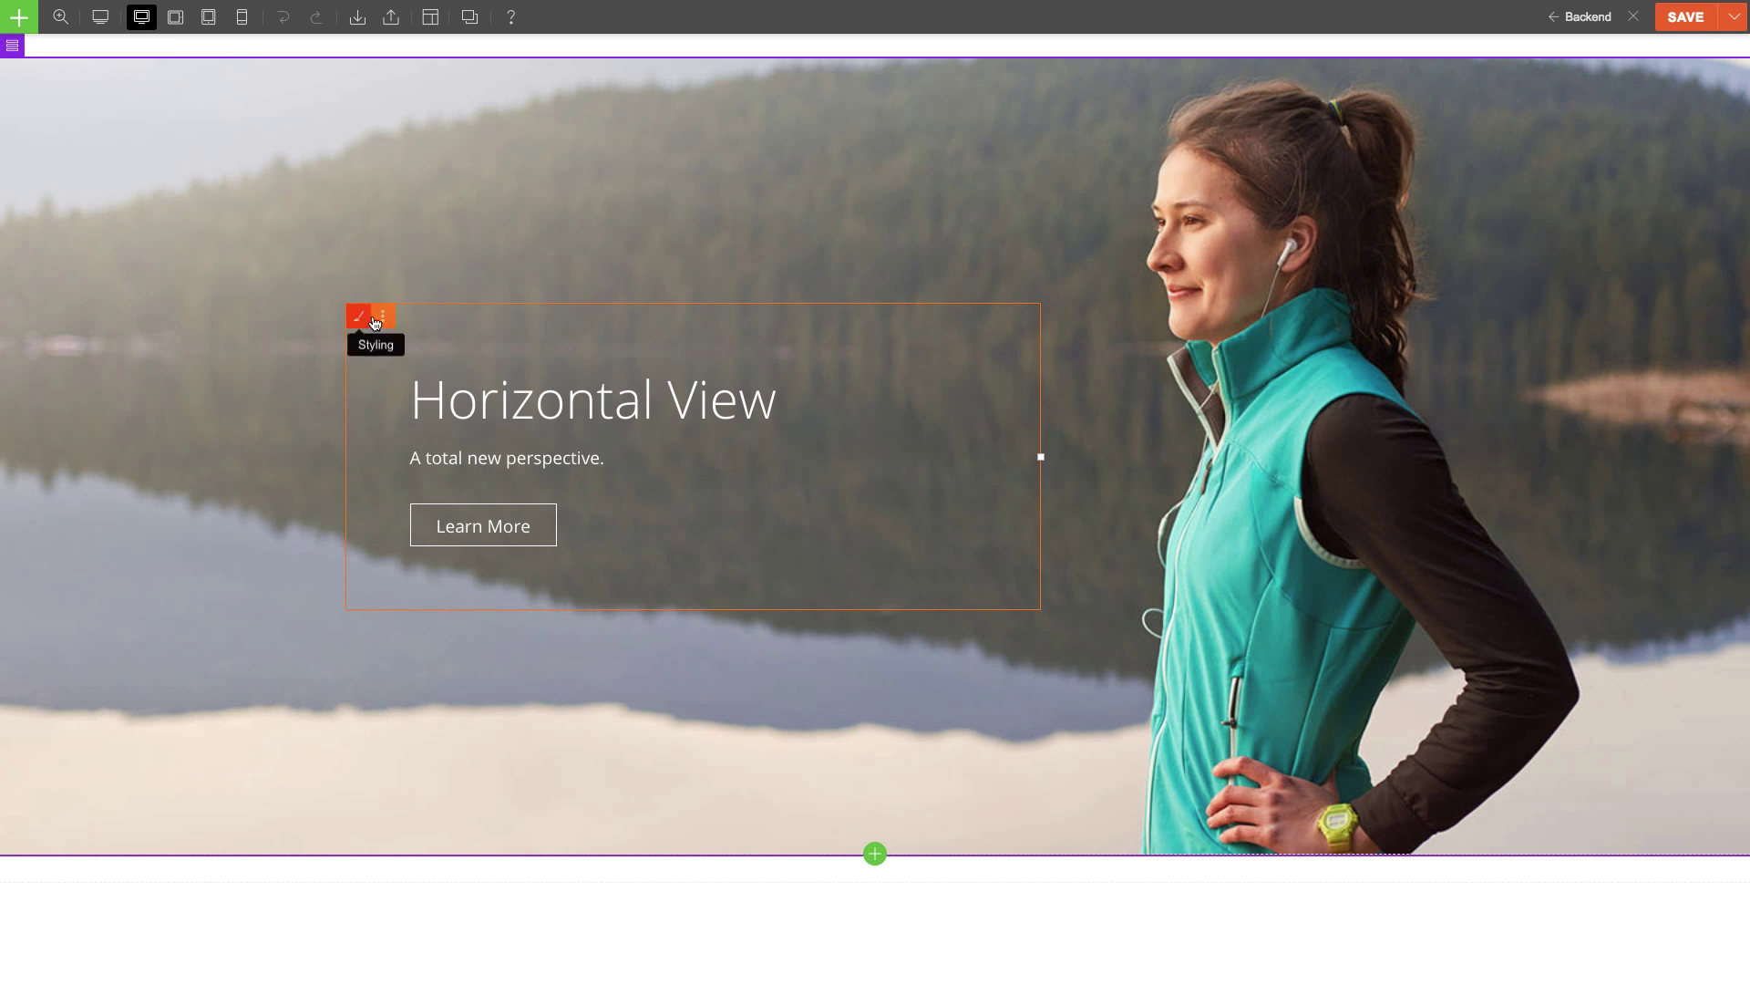
{"action": "mouse_move", "coordinate": [461, 393]}
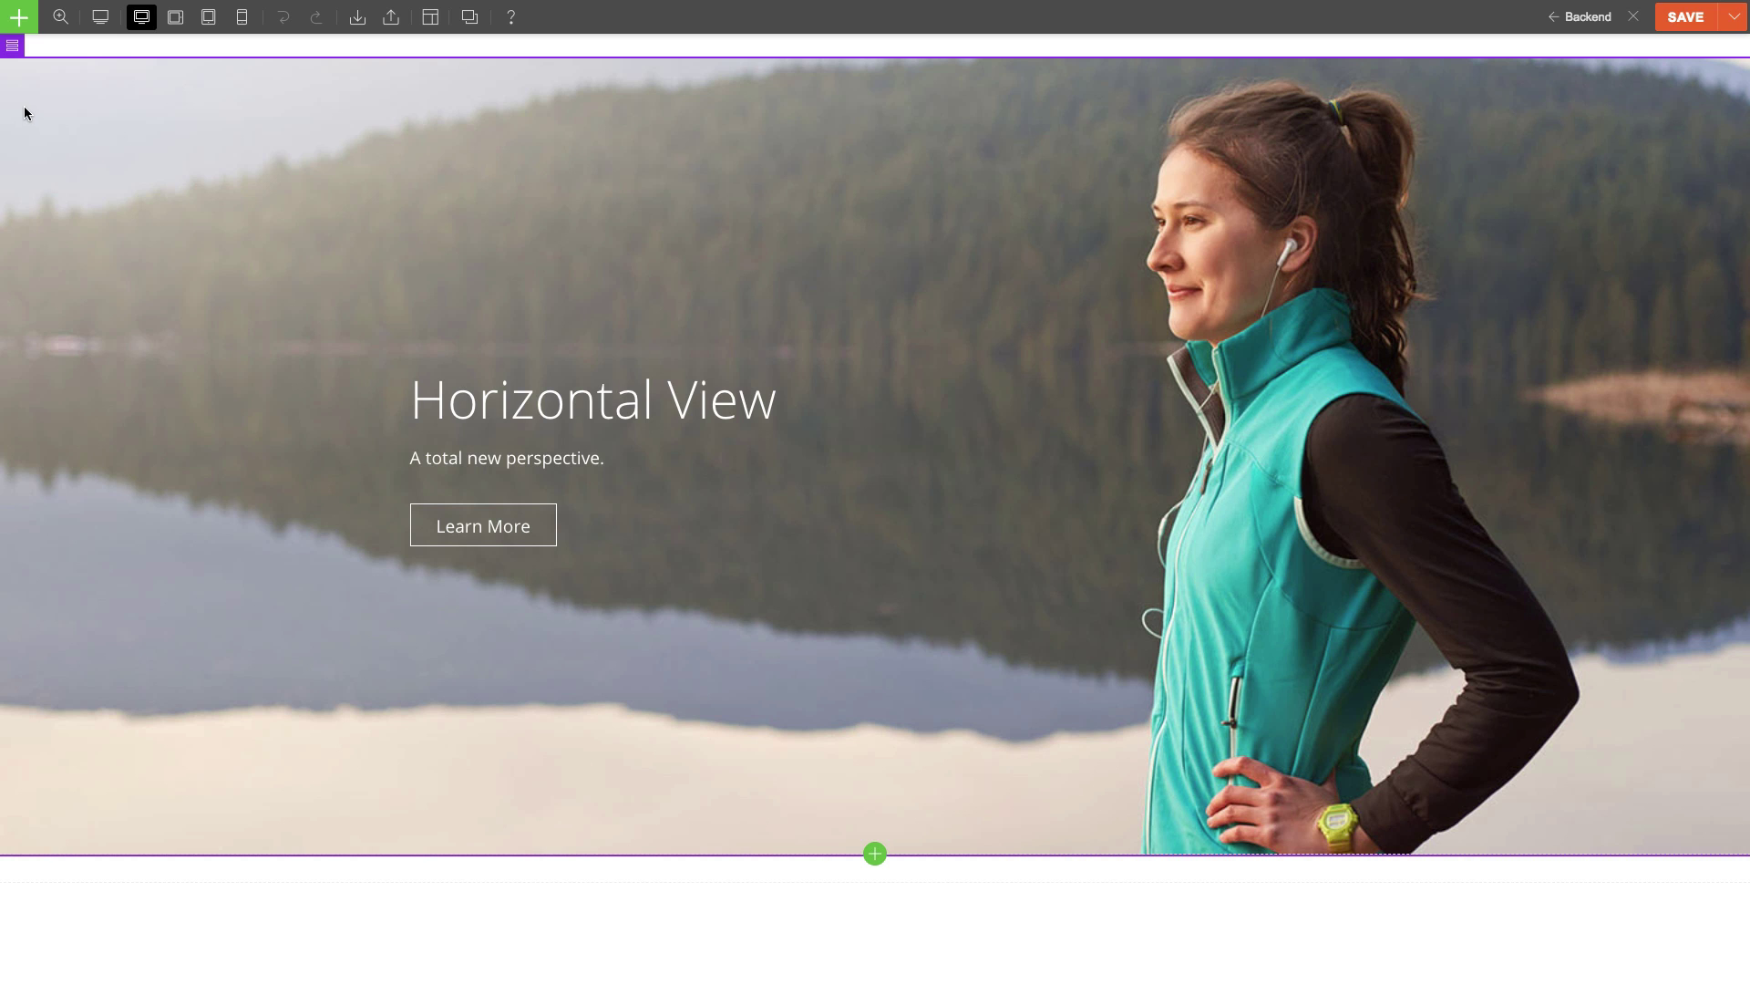
{"action": "mouse_move", "coordinate": [12, 45]}
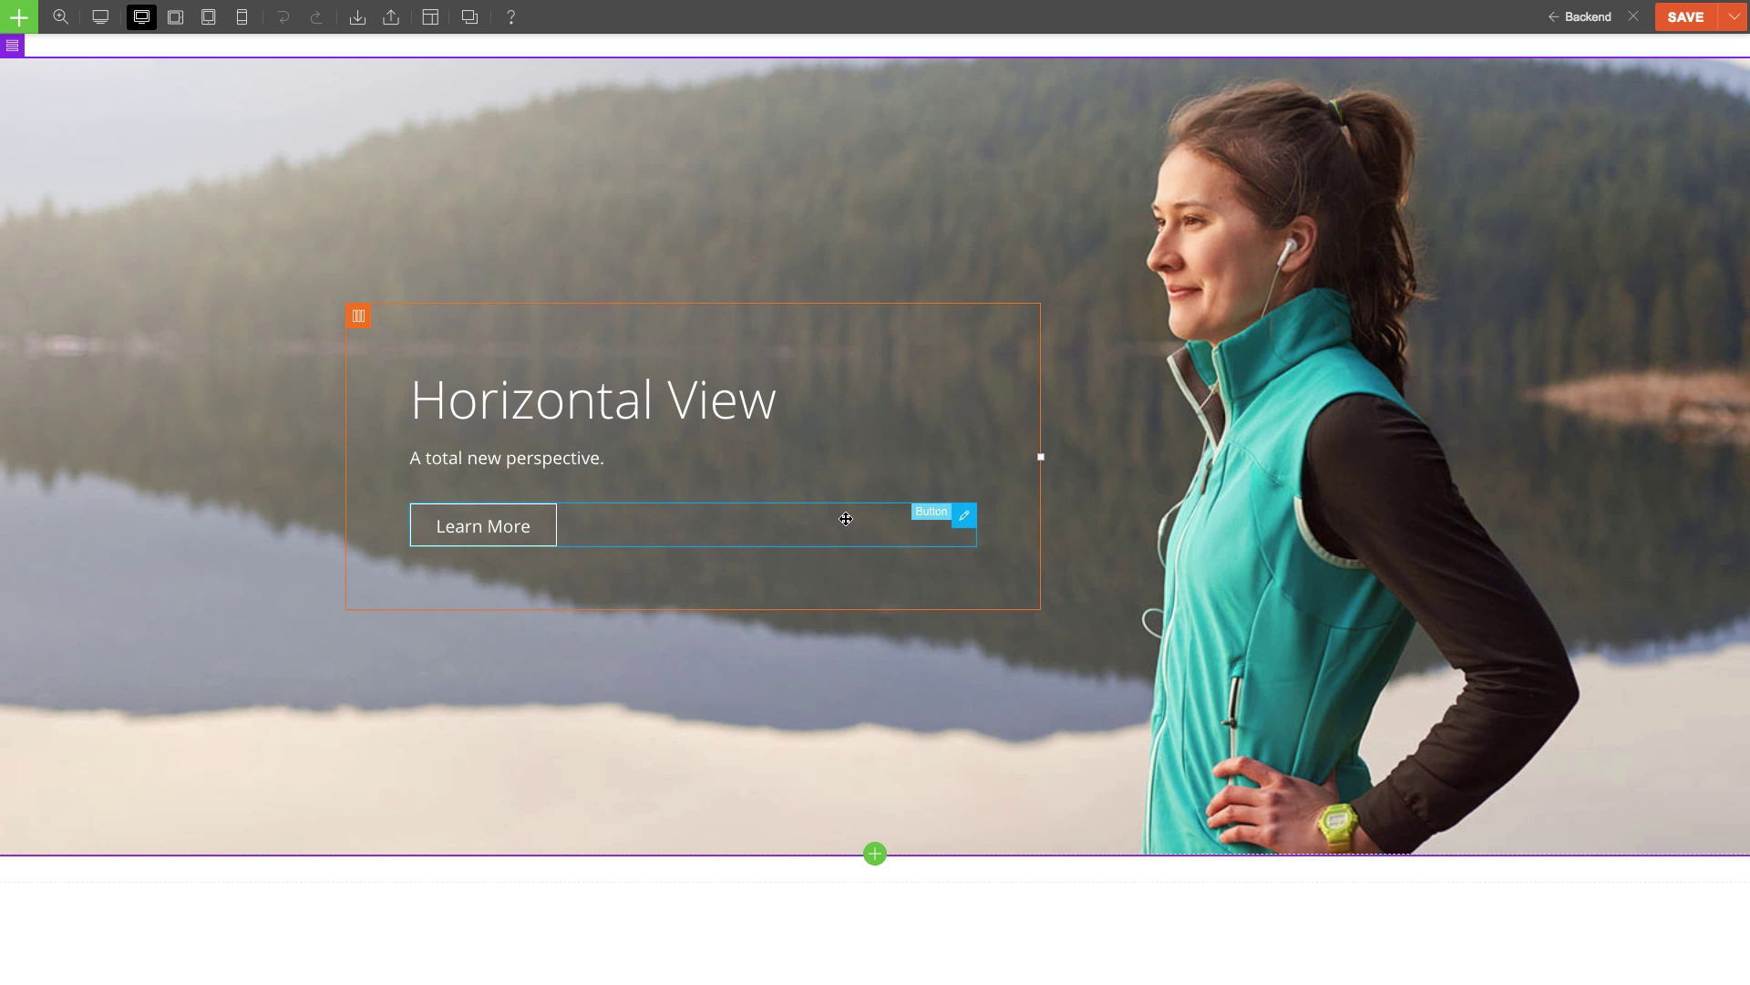
Set the Horizontal View heading module's padding to 24 in its Styling options.
{"action": "double_click", "coordinate": [840, 416]}
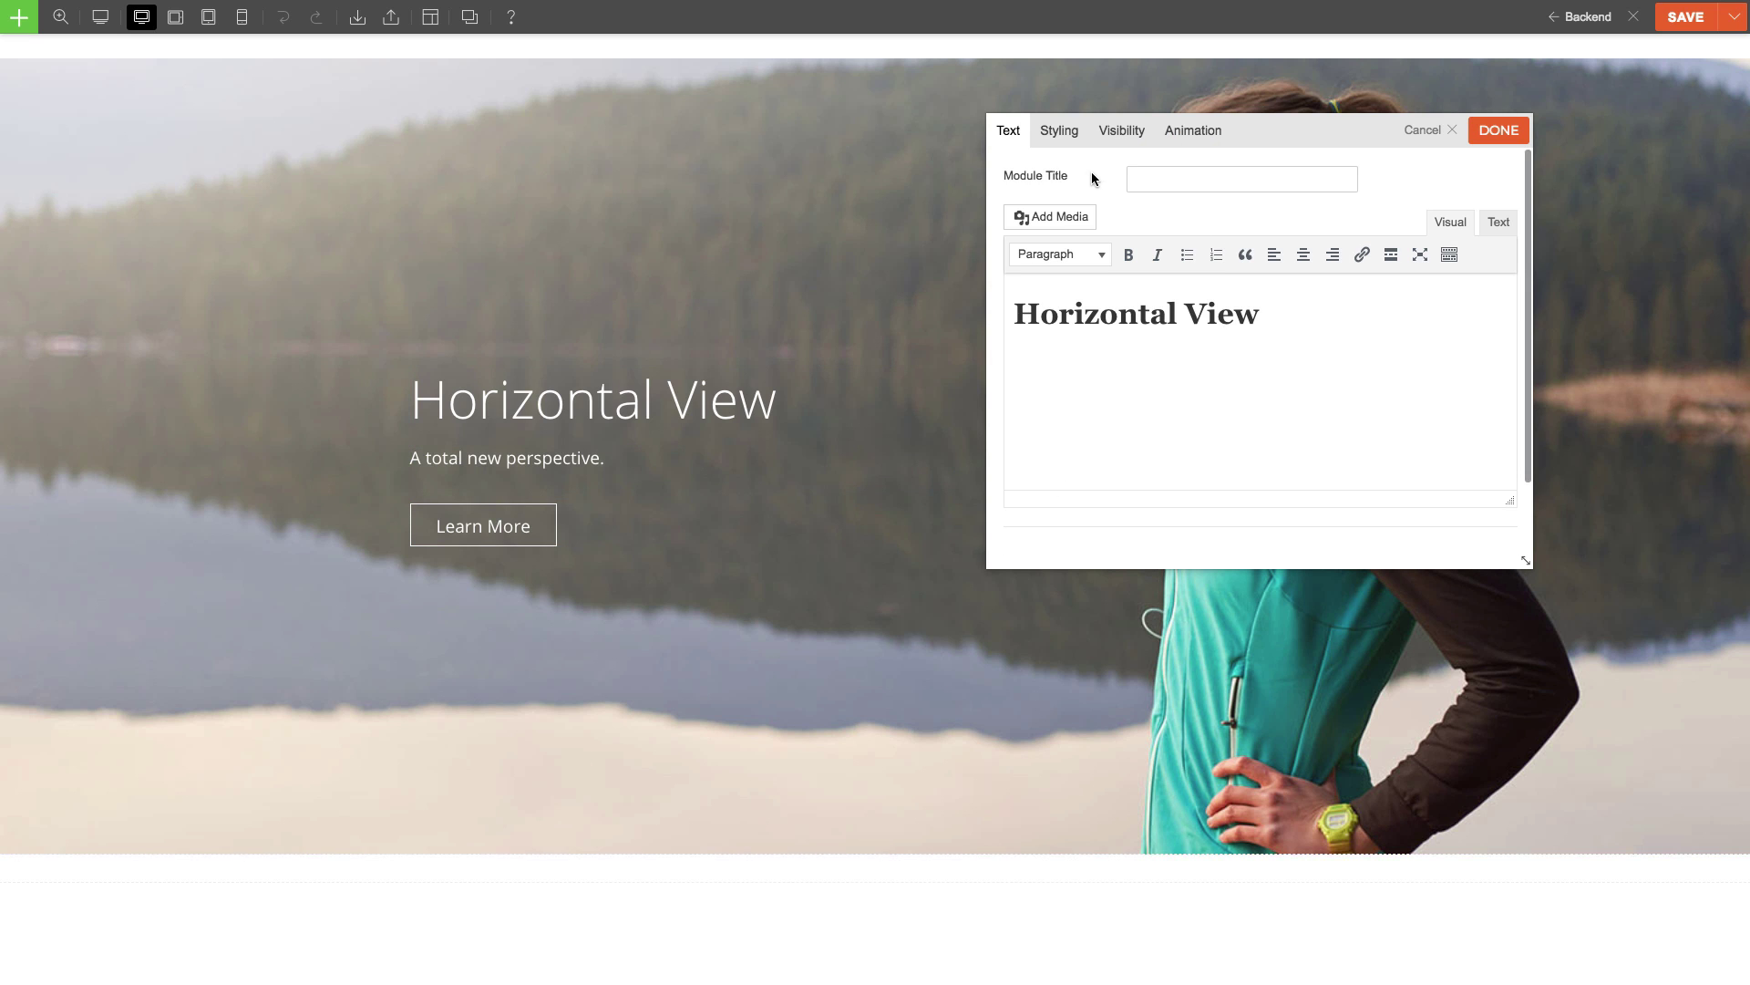
{"action": "left_click", "coordinate": [1071, 142]}
{"action": "scroll", "coordinate": [1280, 382], "scroll_direction": "down", "scroll_amount": 2}
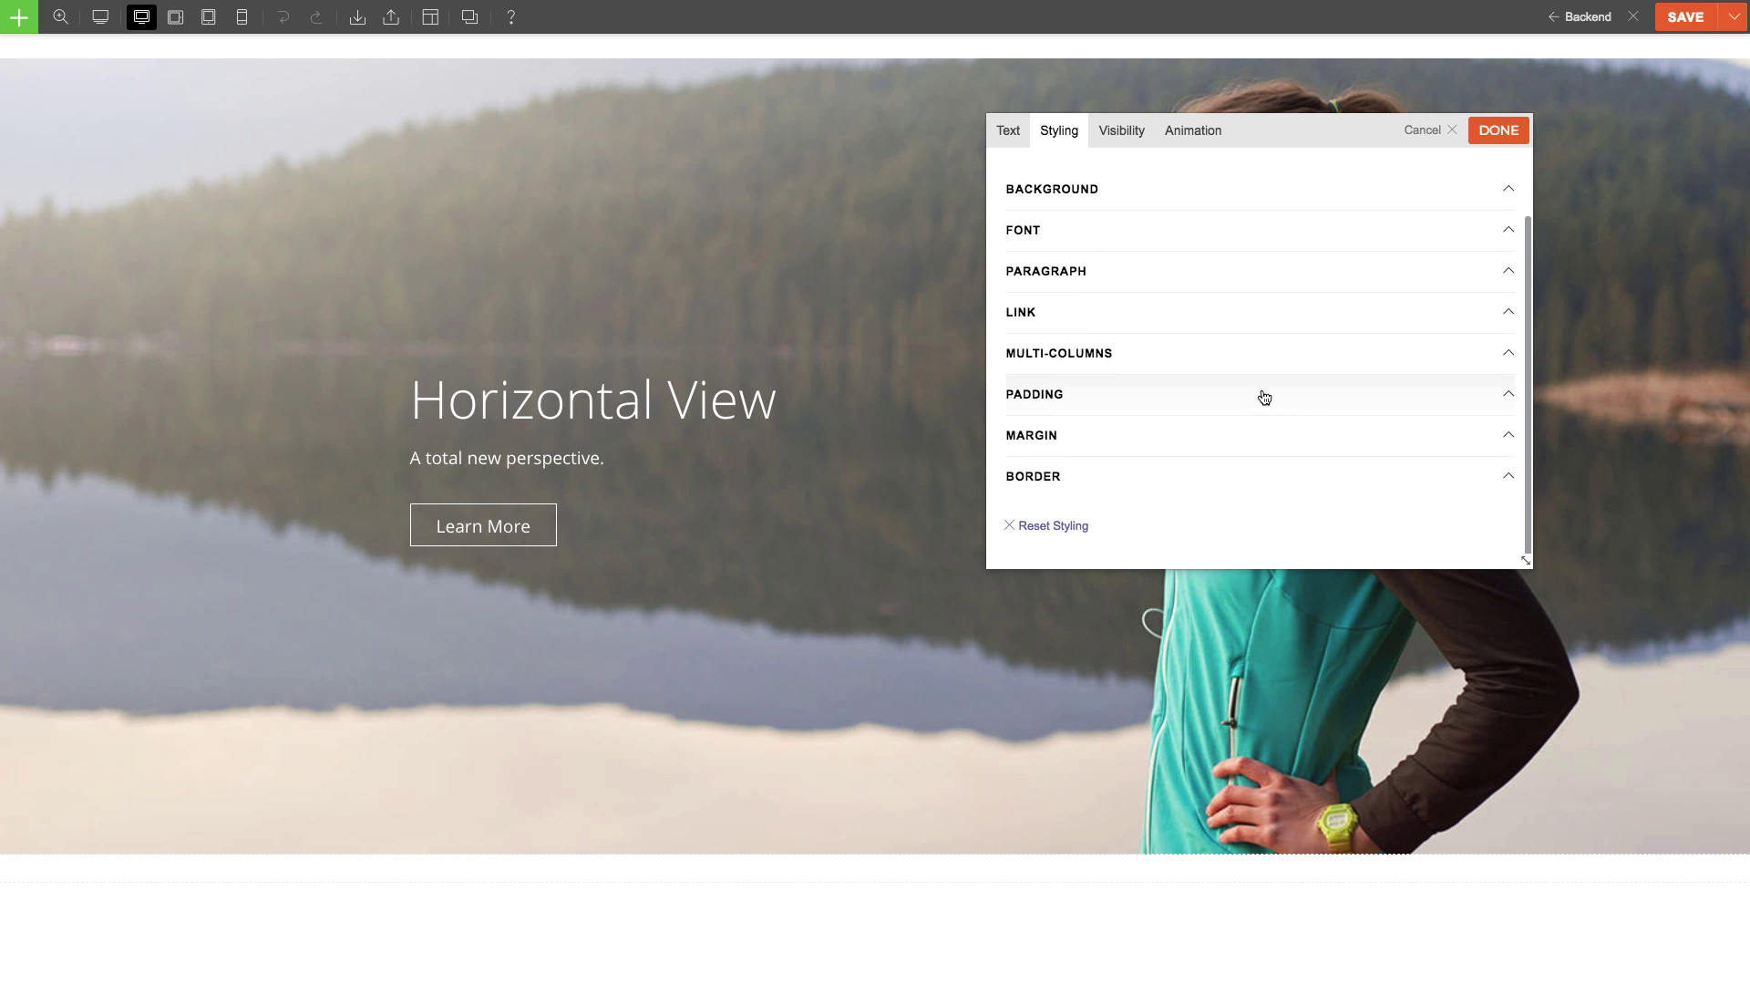
{"action": "left_click", "coordinate": [1262, 394]}
{"action": "left_click_drag", "start_coordinate": [1158, 432], "coordinate": [949, 414]}
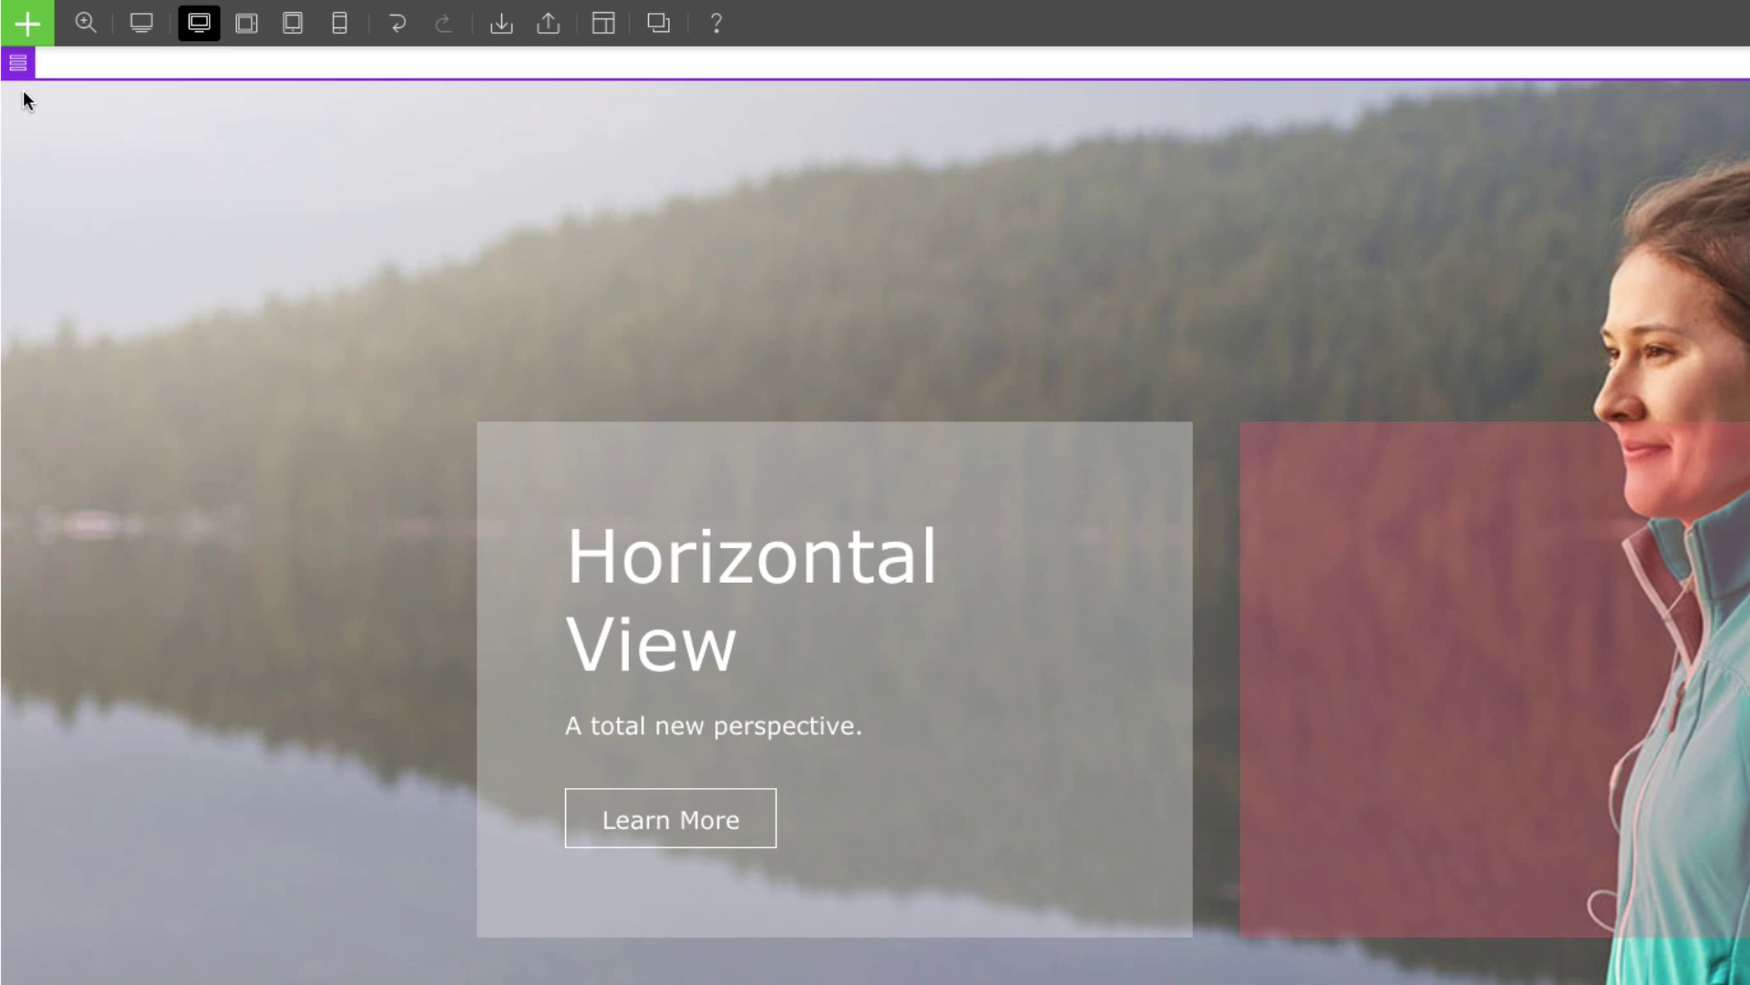
{"action": "left_click", "coordinate": [19, 62]}
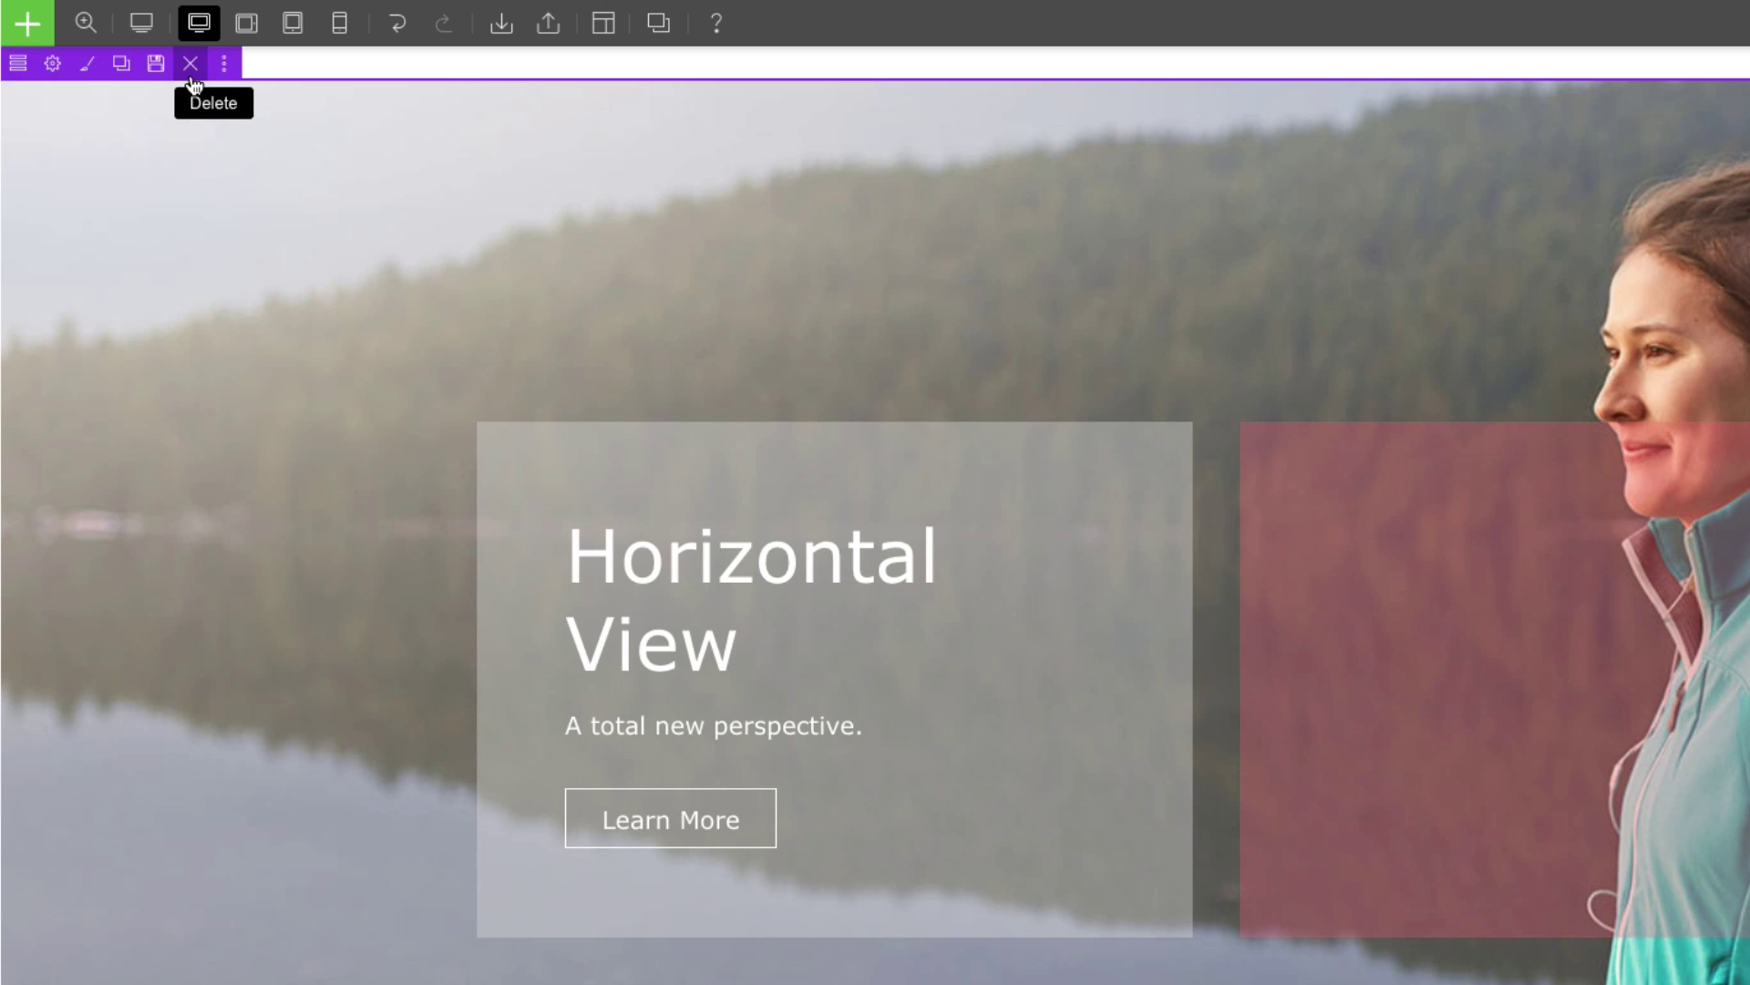
{"action": "left_click", "coordinate": [224, 66]}
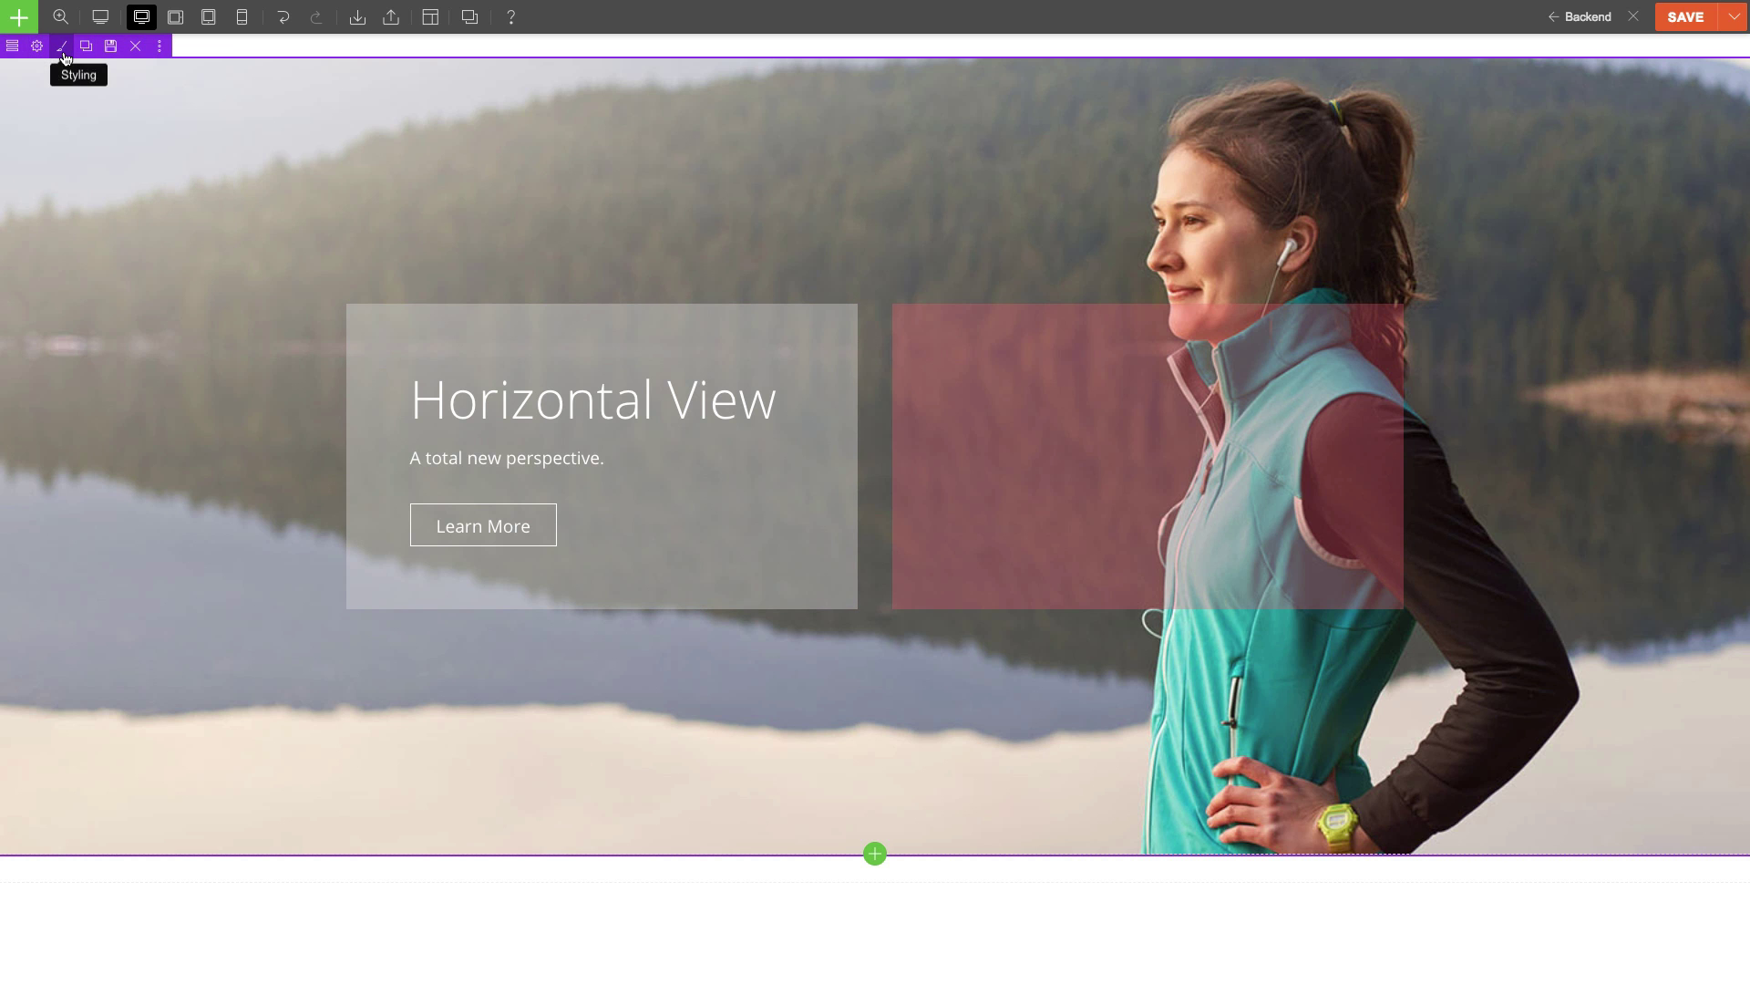
Open the row's styling options and reposition the floating options panel.
{"action": "left_click", "coordinate": [52, 46]}
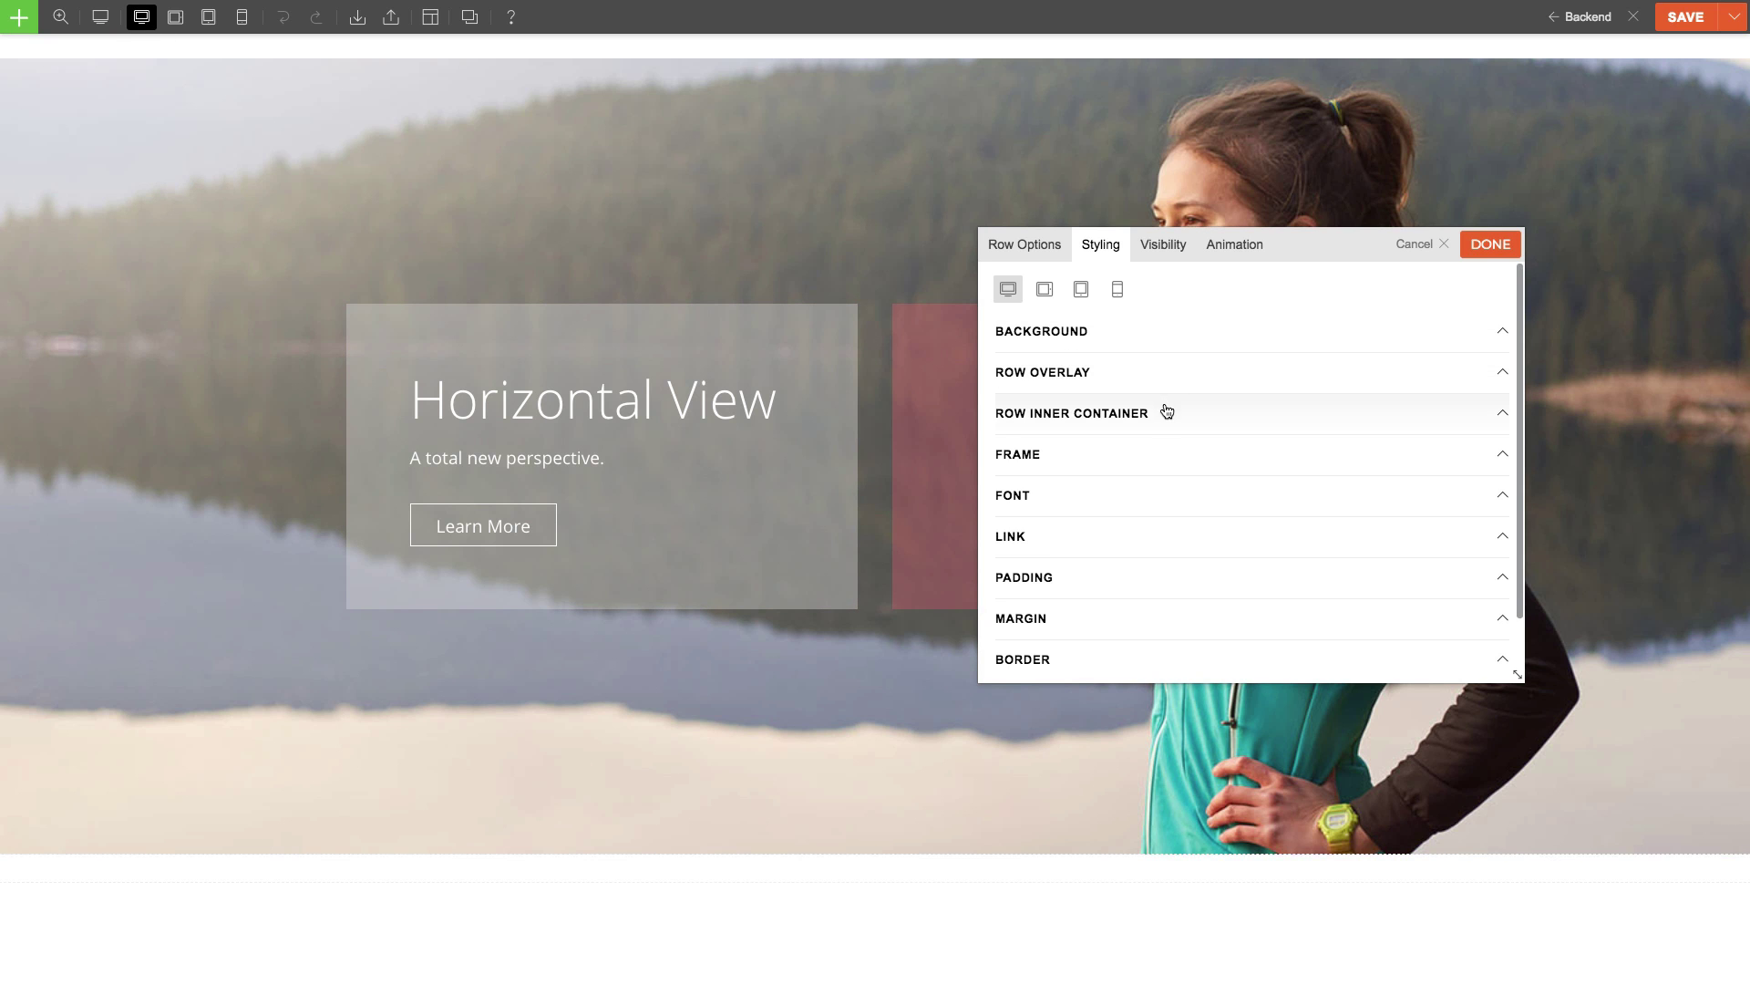
{"action": "scroll", "coordinate": [1167, 406], "scroll_direction": "down", "scroll_amount": 2}
{"action": "scroll", "coordinate": [1161, 406], "scroll_direction": "up", "scroll_amount": 2}
{"action": "left_click", "coordinate": [1205, 345]}
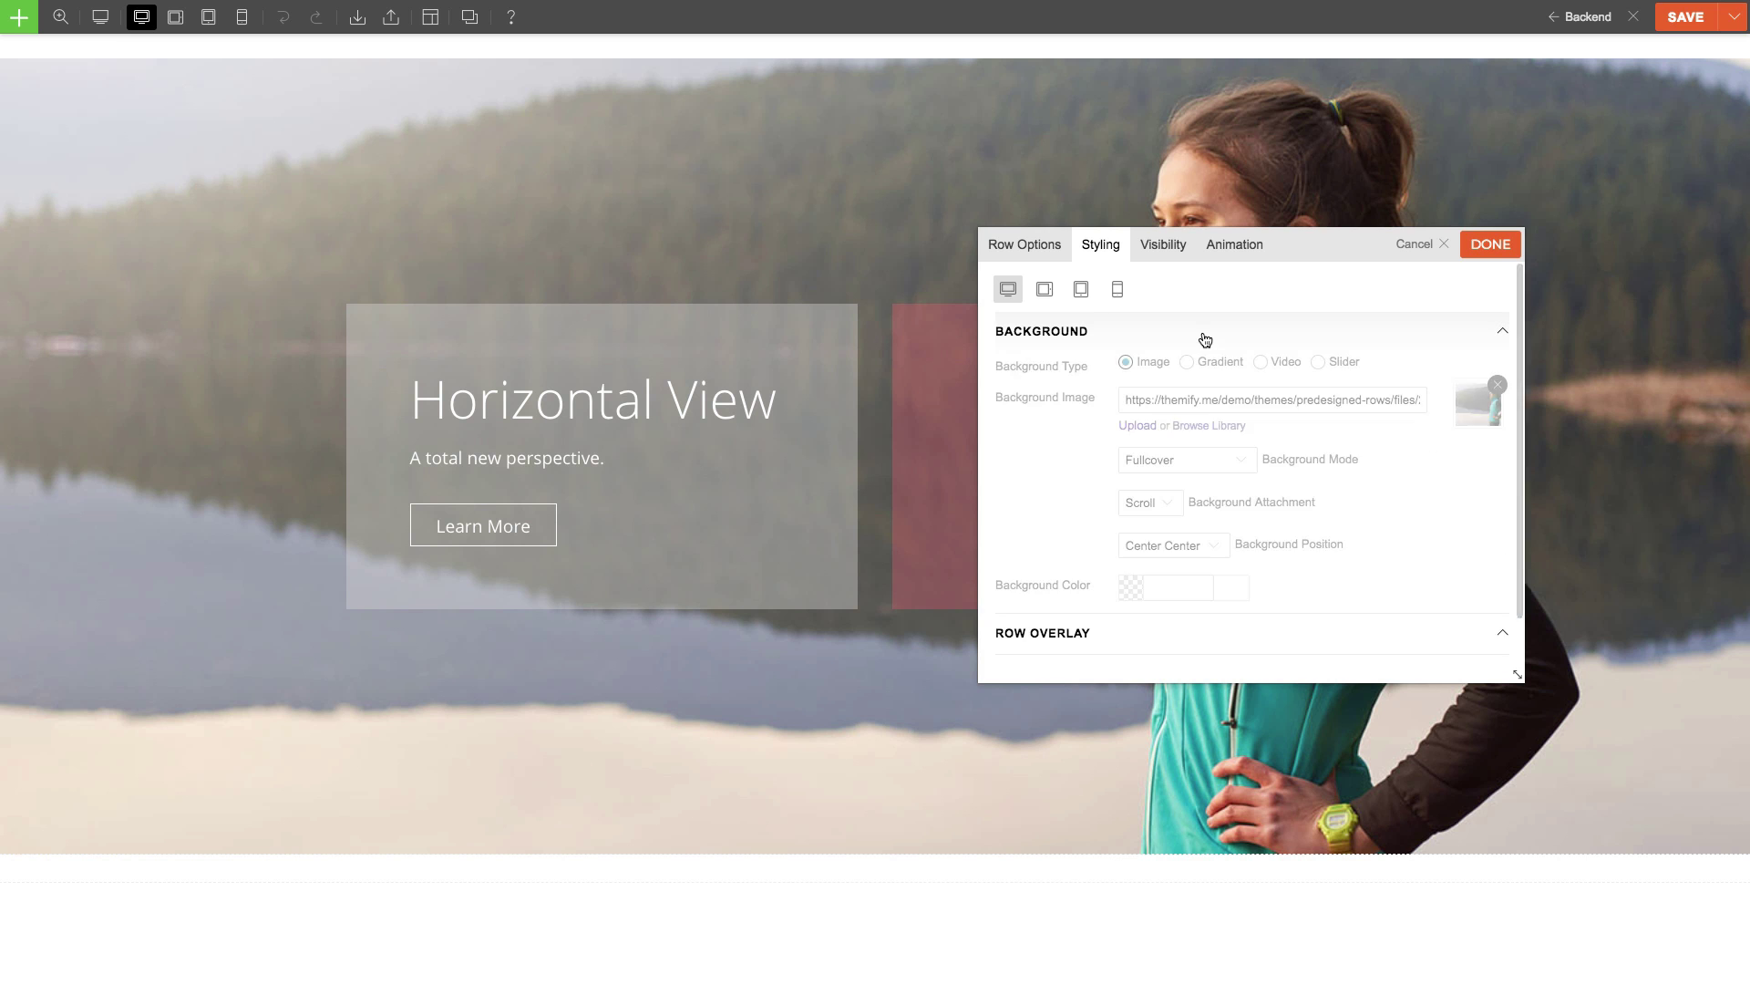
{"action": "left_click", "coordinate": [1204, 342]}
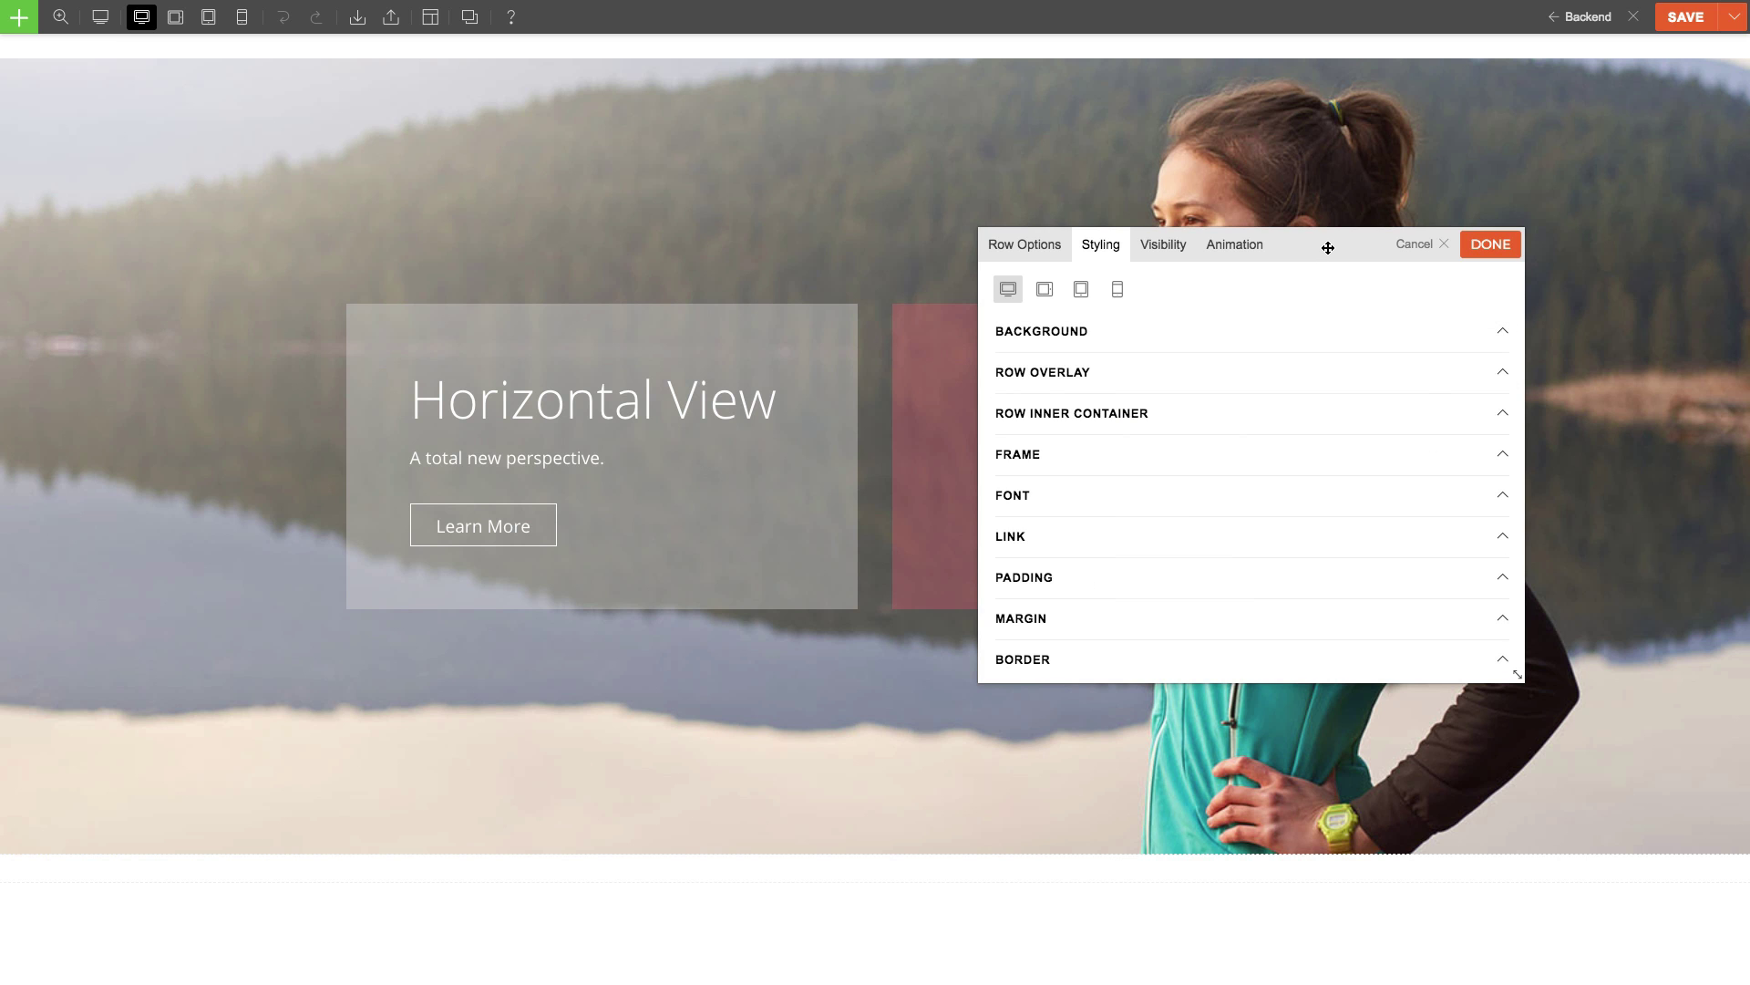
{"action": "left_click_drag", "start_coordinate": [1331, 250], "coordinate": [1609, 160]}
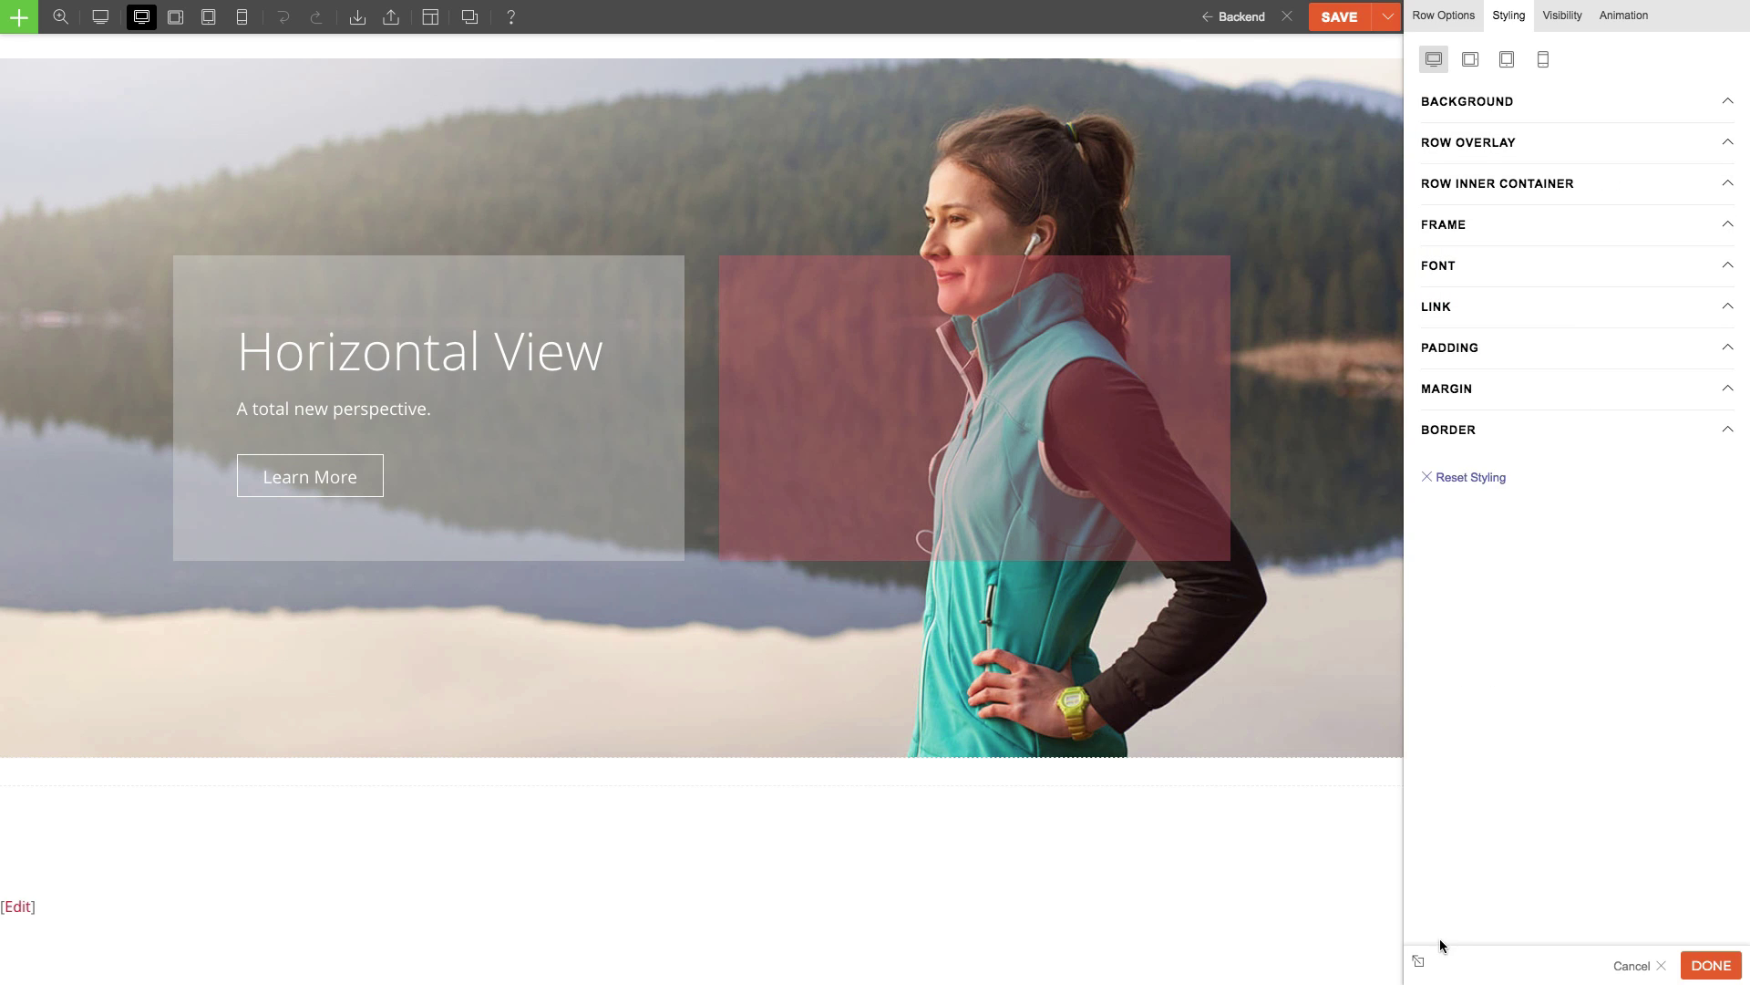
{"action": "left_click", "coordinate": [1420, 962]}
{"action": "left_click_drag", "start_coordinate": [1043, 16], "coordinate": [1309, 254]}
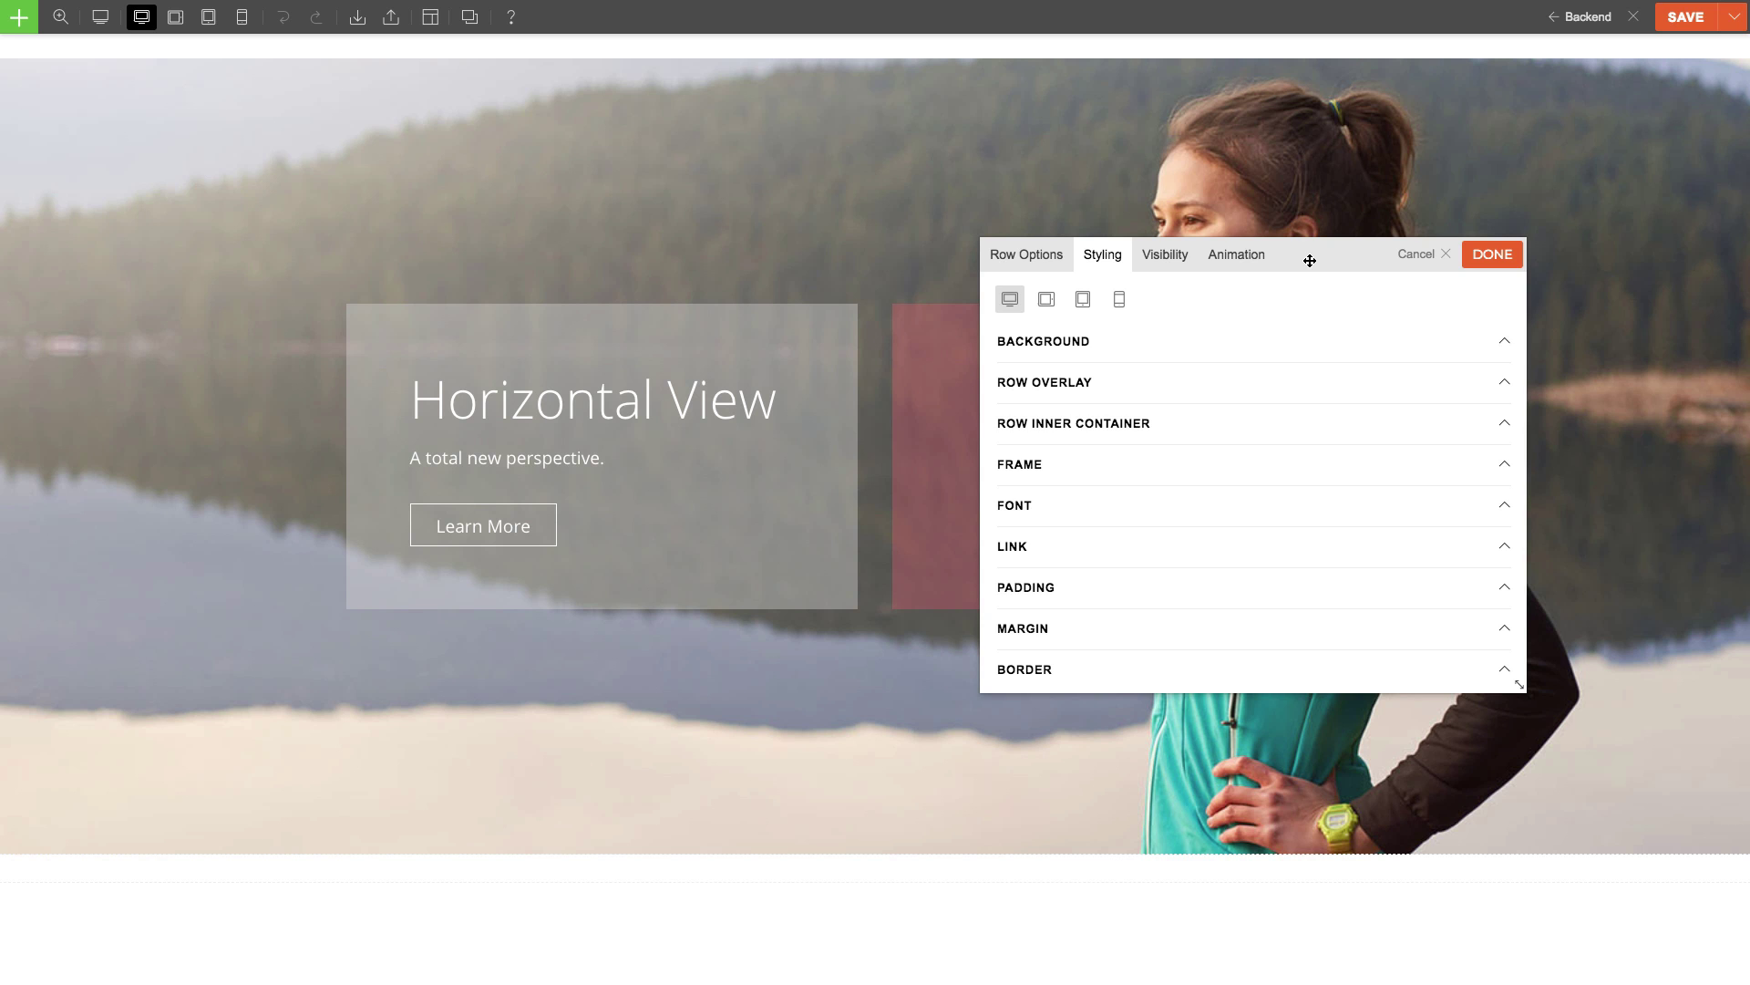
Try slider, video and gradient row backgrounds, then restore the lake photo image background.
{"action": "left_click", "coordinate": [1316, 343]}
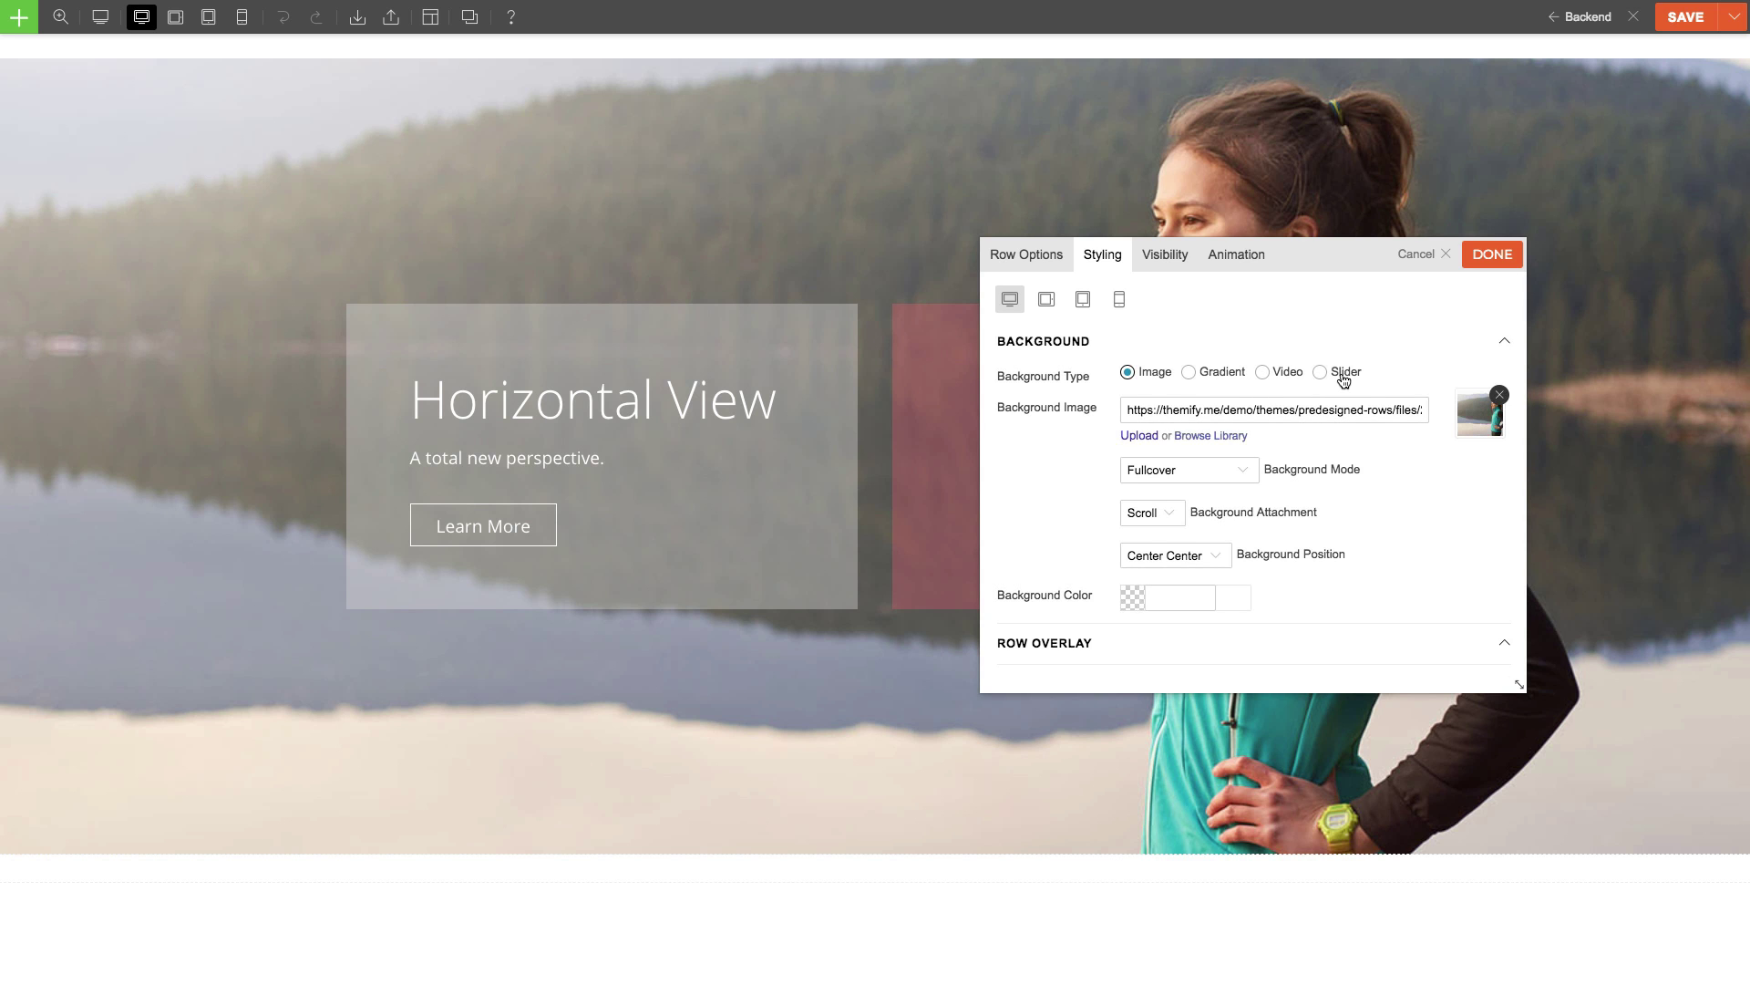
{"action": "left_click", "coordinate": [1344, 374]}
{"action": "left_click", "coordinate": [1262, 374]}
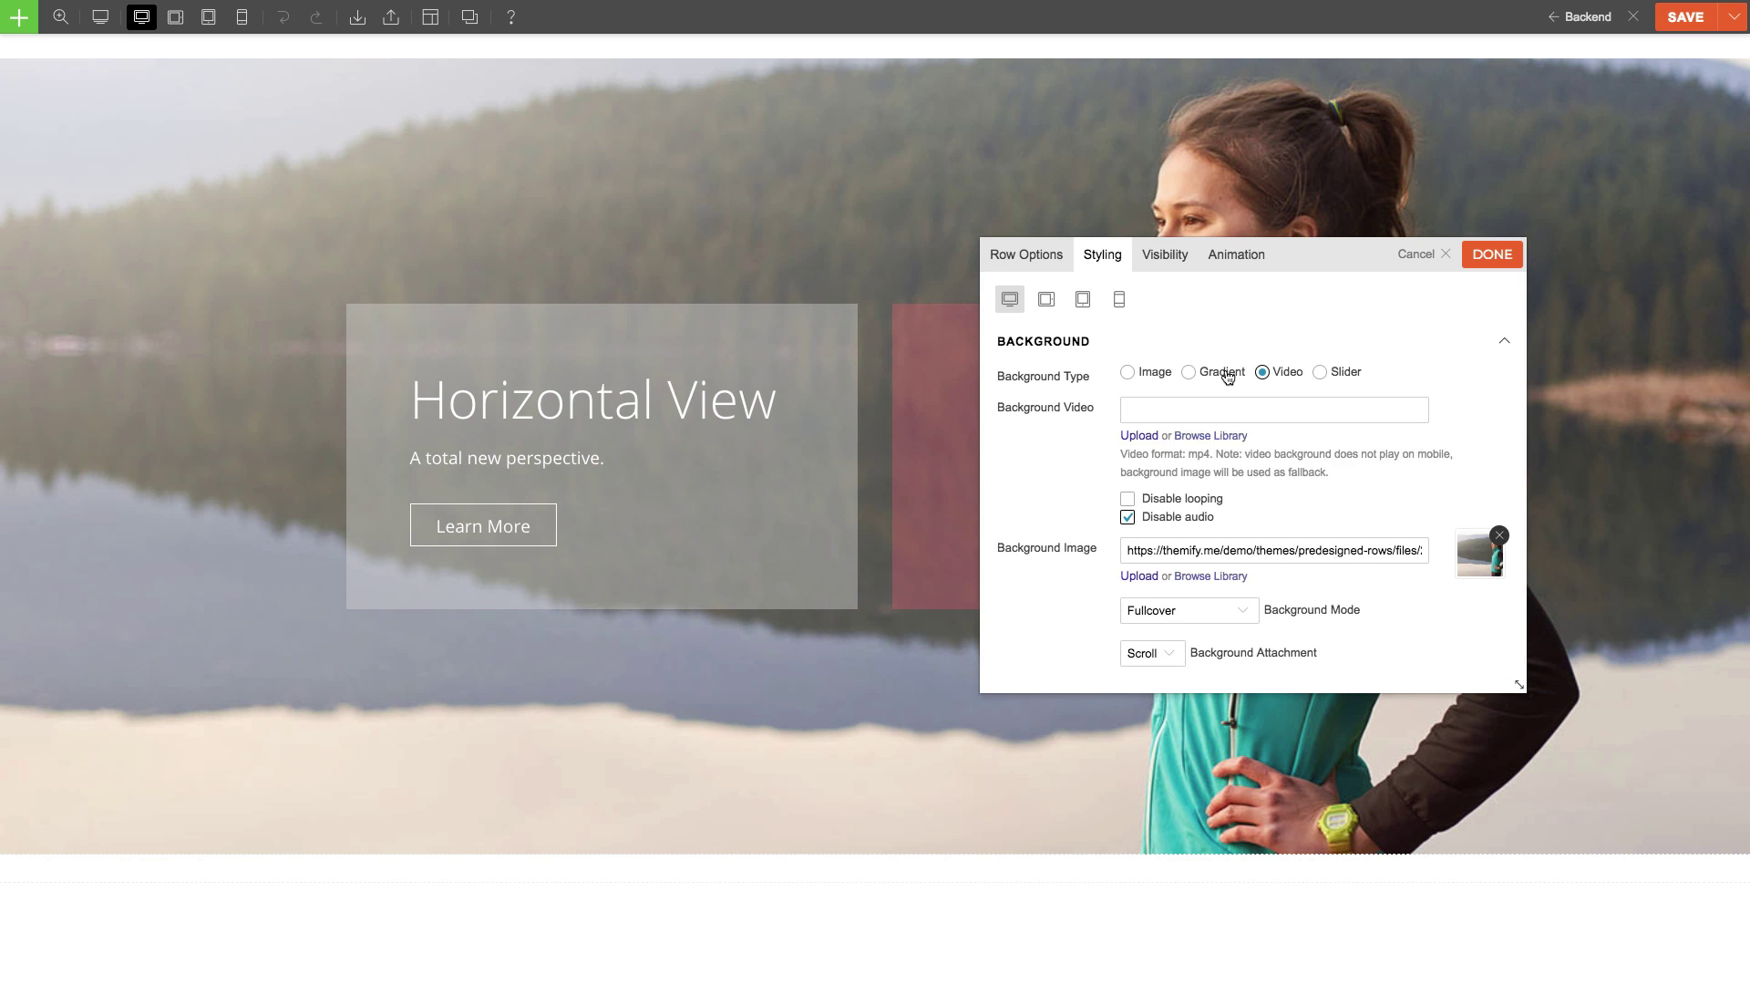
{"action": "left_click", "coordinate": [1190, 373]}
{"action": "left_click", "coordinate": [1155, 376]}
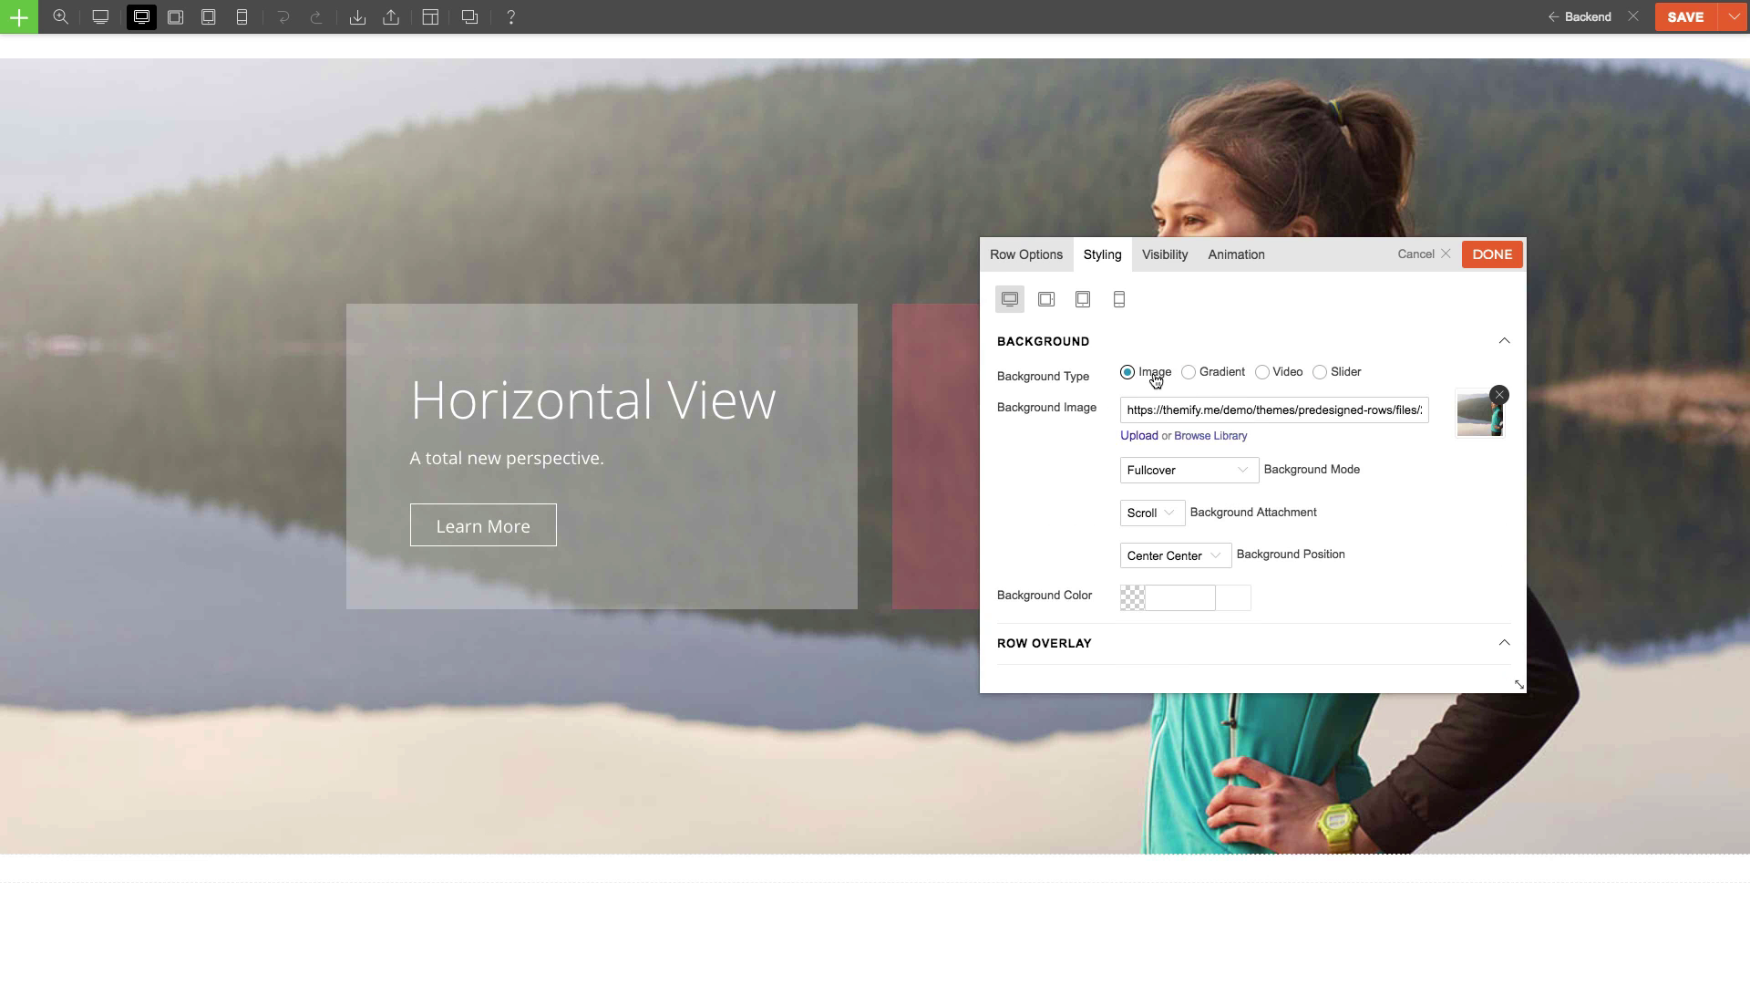
{"action": "left_click", "coordinate": [1122, 343]}
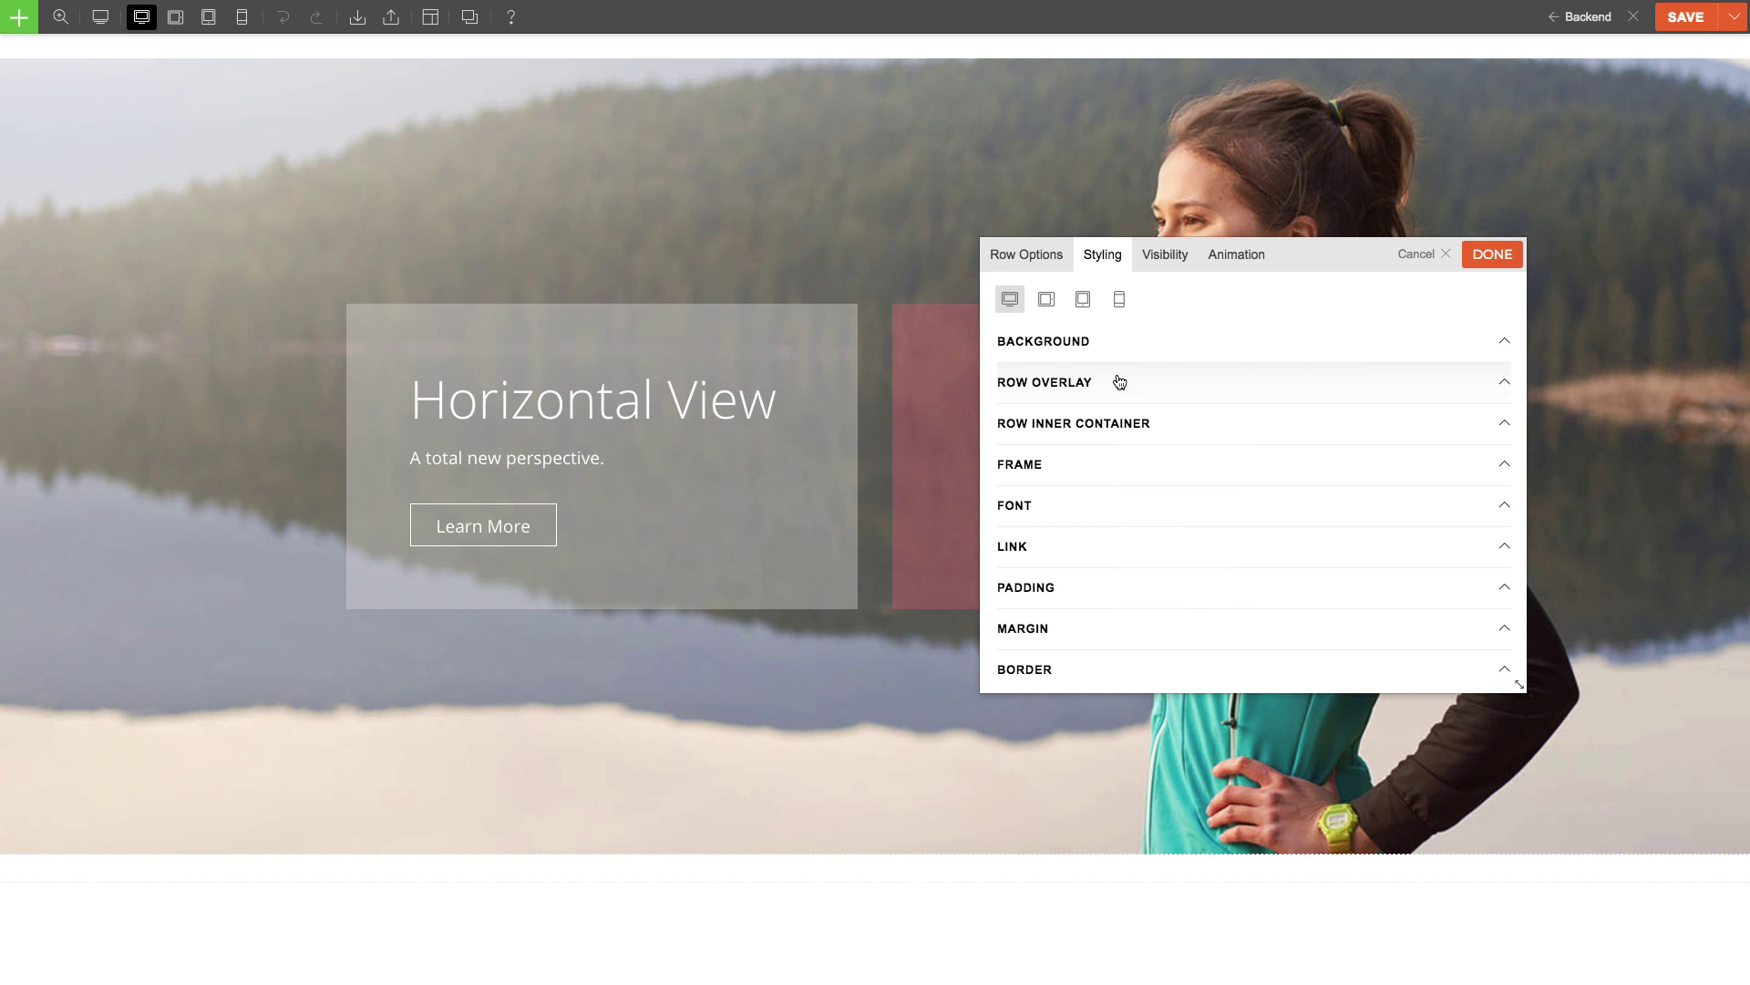
Set the row font family to Verdana.
{"action": "left_click", "coordinate": [1100, 508]}
{"action": "left_click", "coordinate": [1294, 533]}
{"action": "scroll", "coordinate": [1295, 529], "scroll_direction": "down", "scroll_amount": 2}
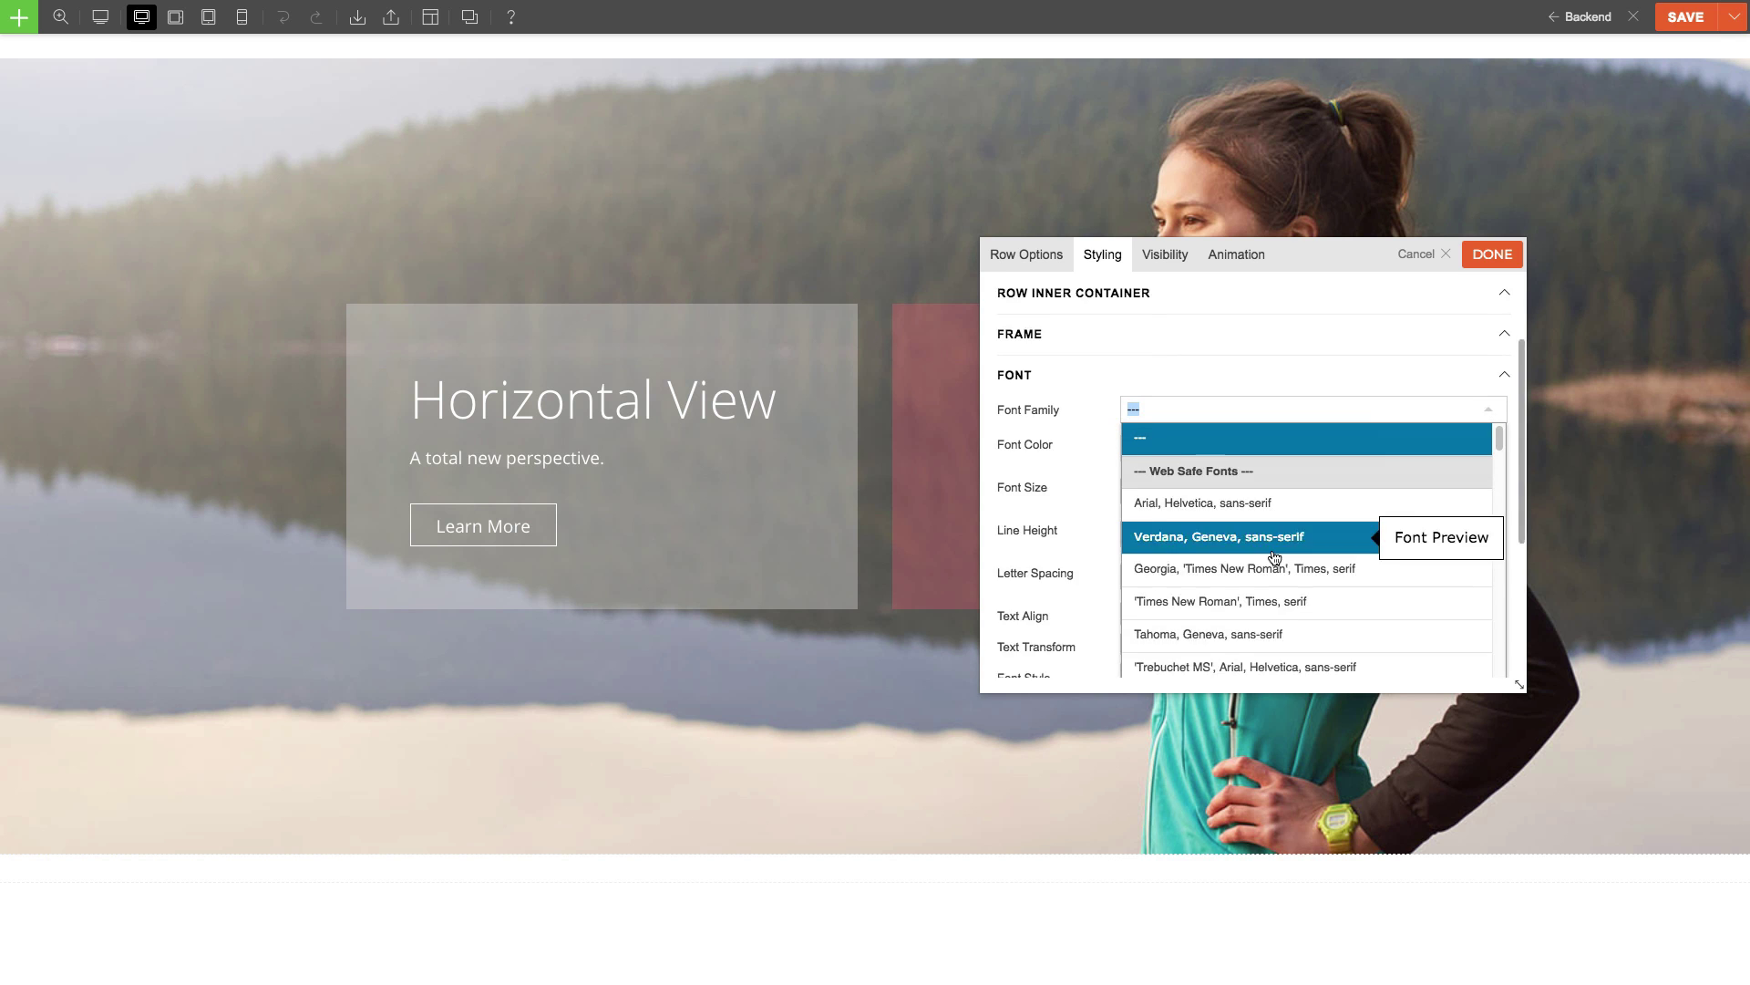
{"action": "scroll", "coordinate": [1275, 558], "scroll_direction": "down", "scroll_amount": 1}
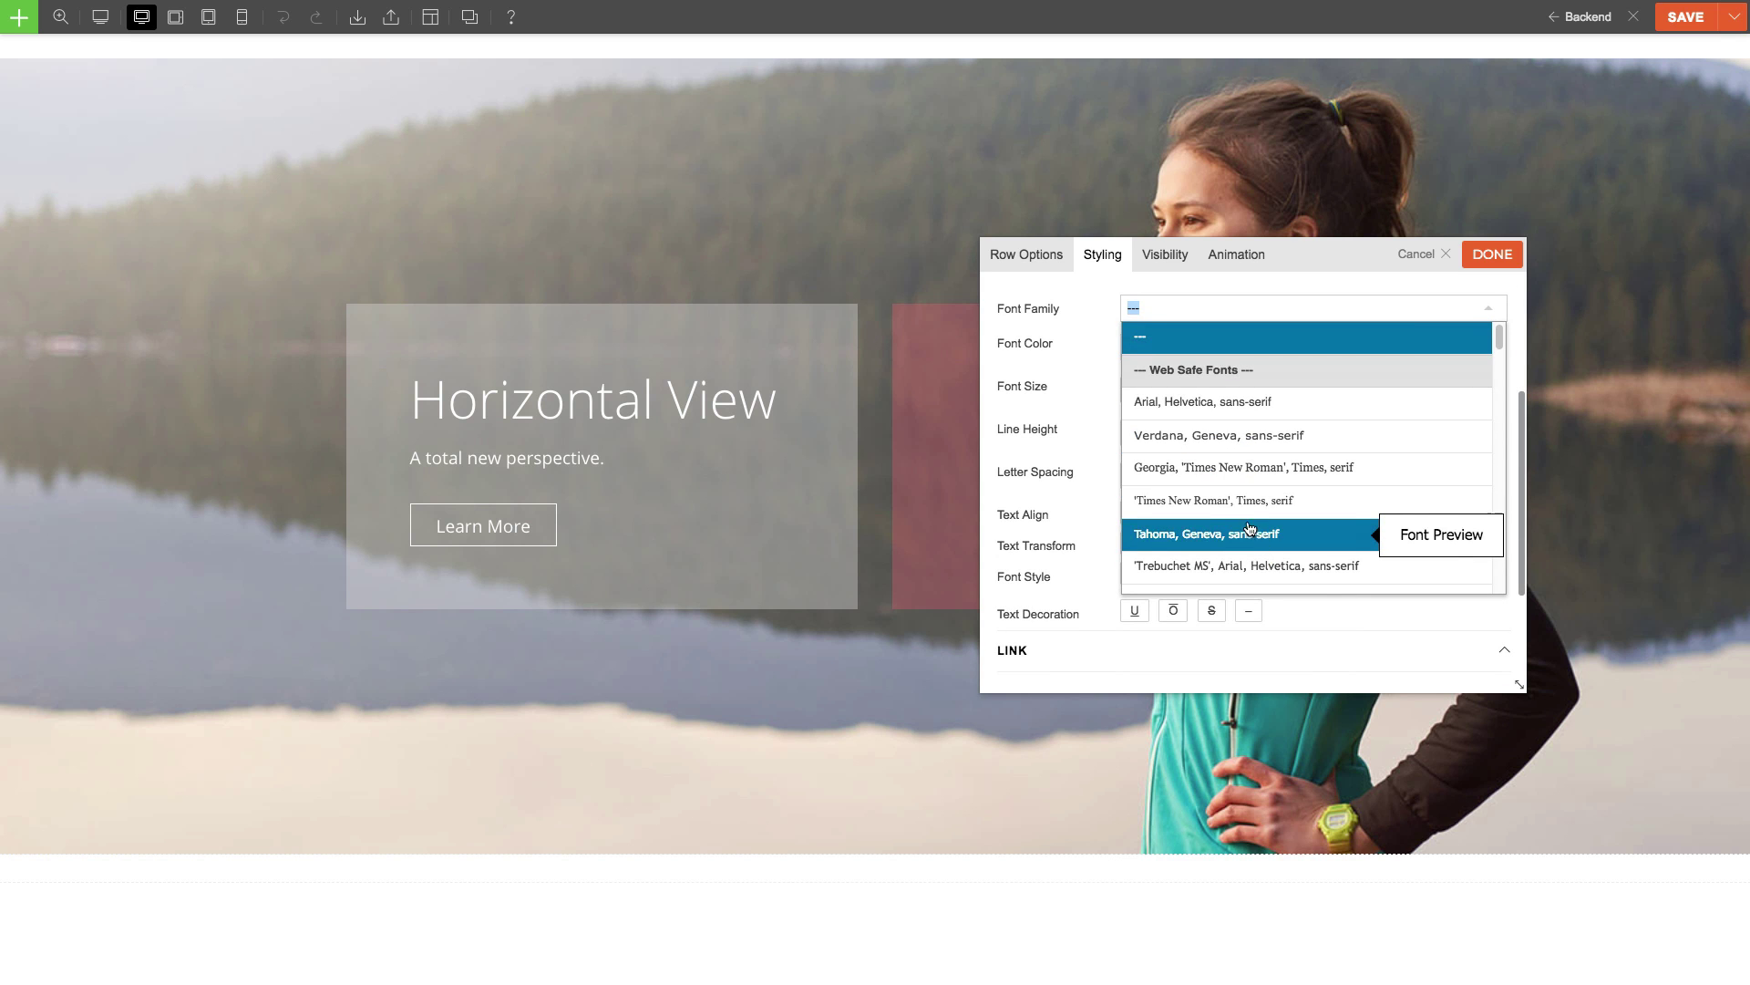
{"action": "left_click", "coordinate": [1211, 438]}
{"action": "scroll", "coordinate": [1250, 374], "scroll_direction": "up", "scroll_amount": 1}
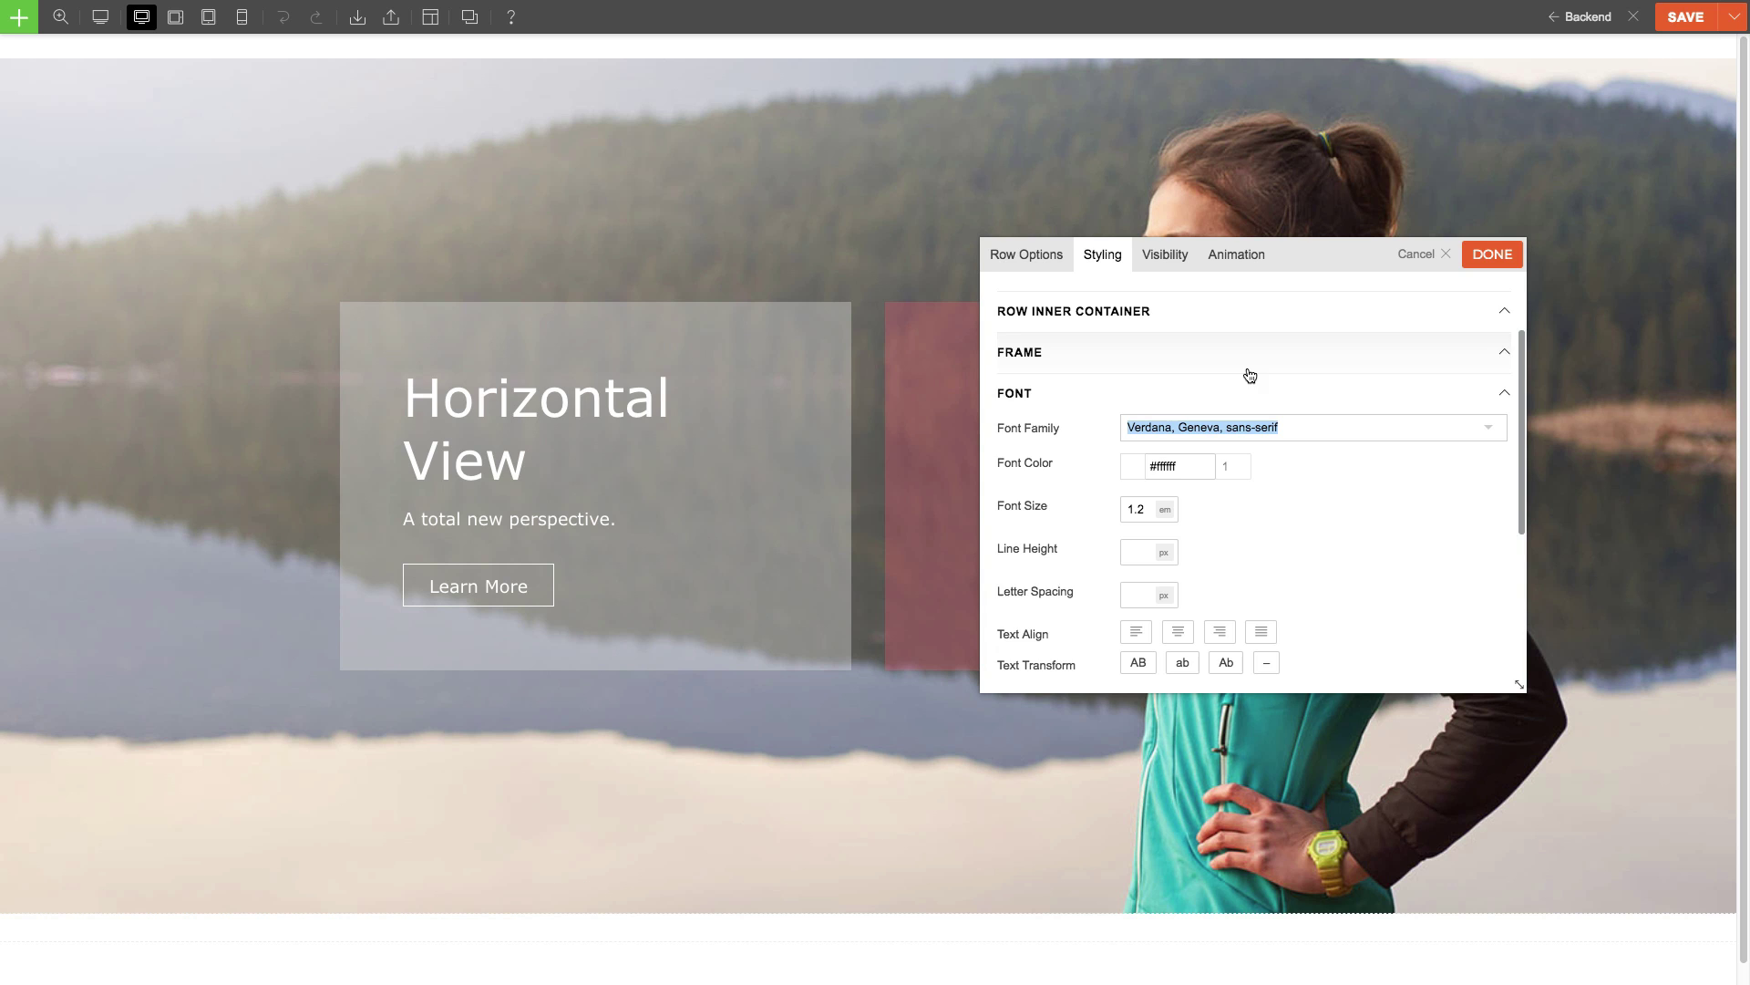
{"action": "left_click", "coordinate": [1236, 391]}
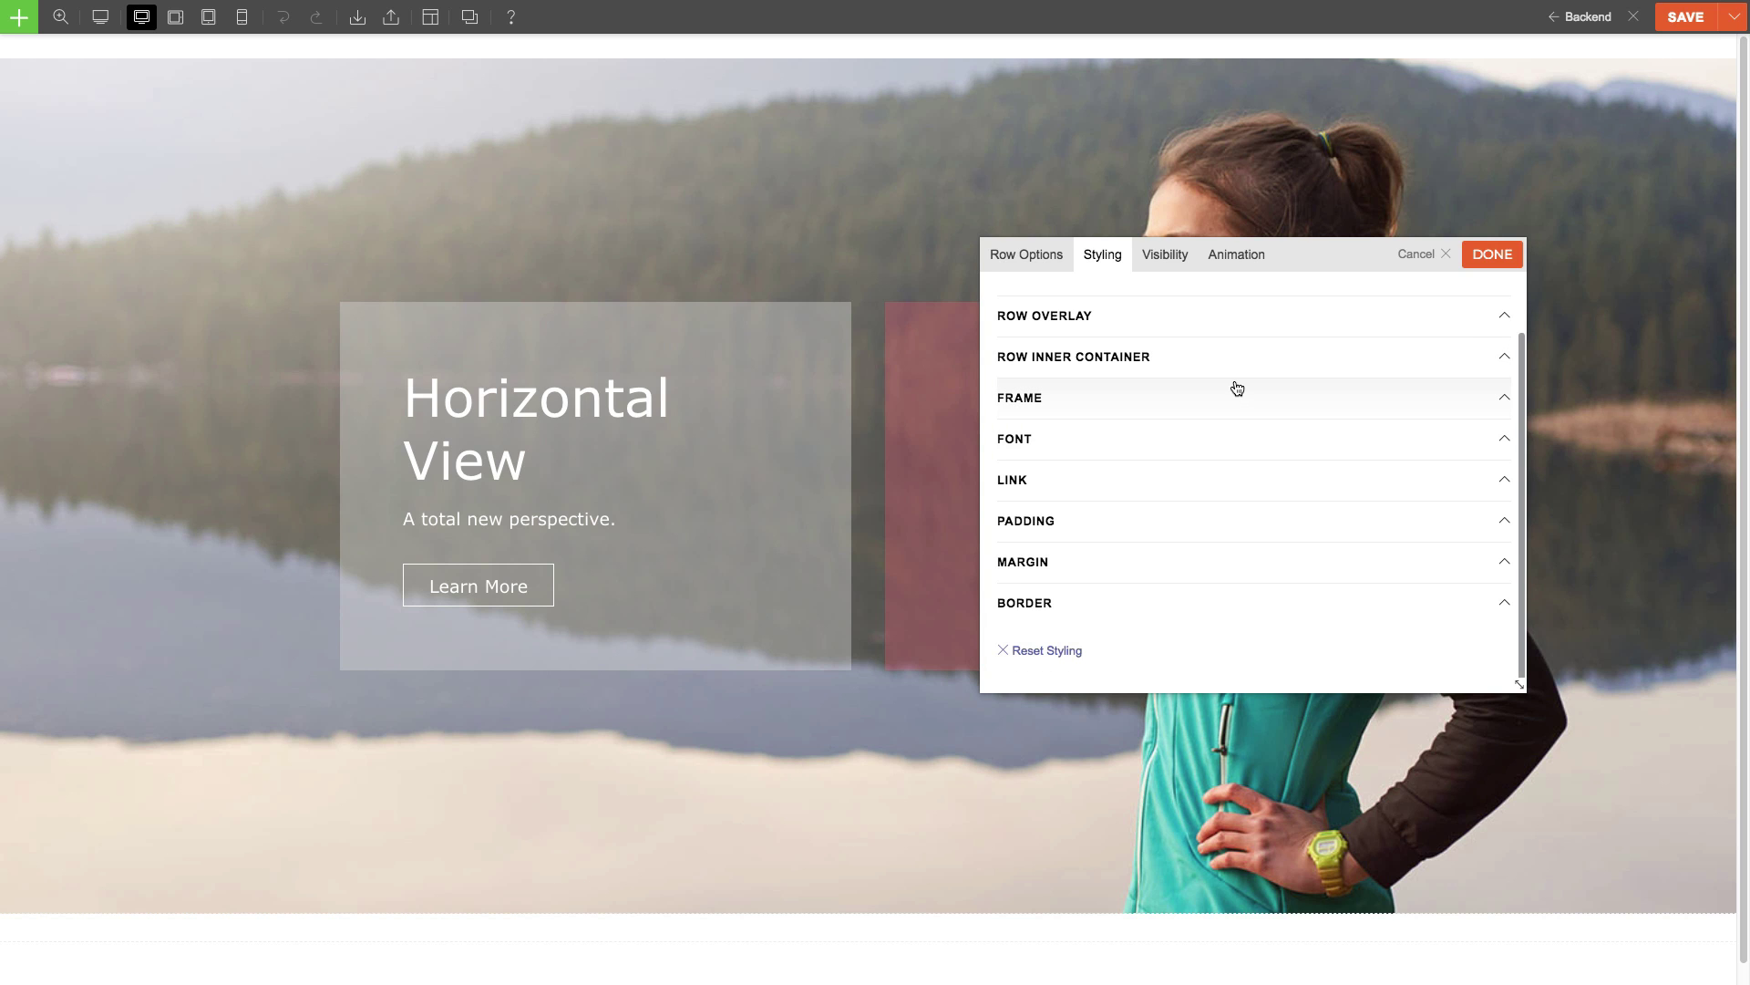
Review the row's Visibility and Animation settings, then apply the row changes.
{"action": "left_click", "coordinate": [1160, 269]}
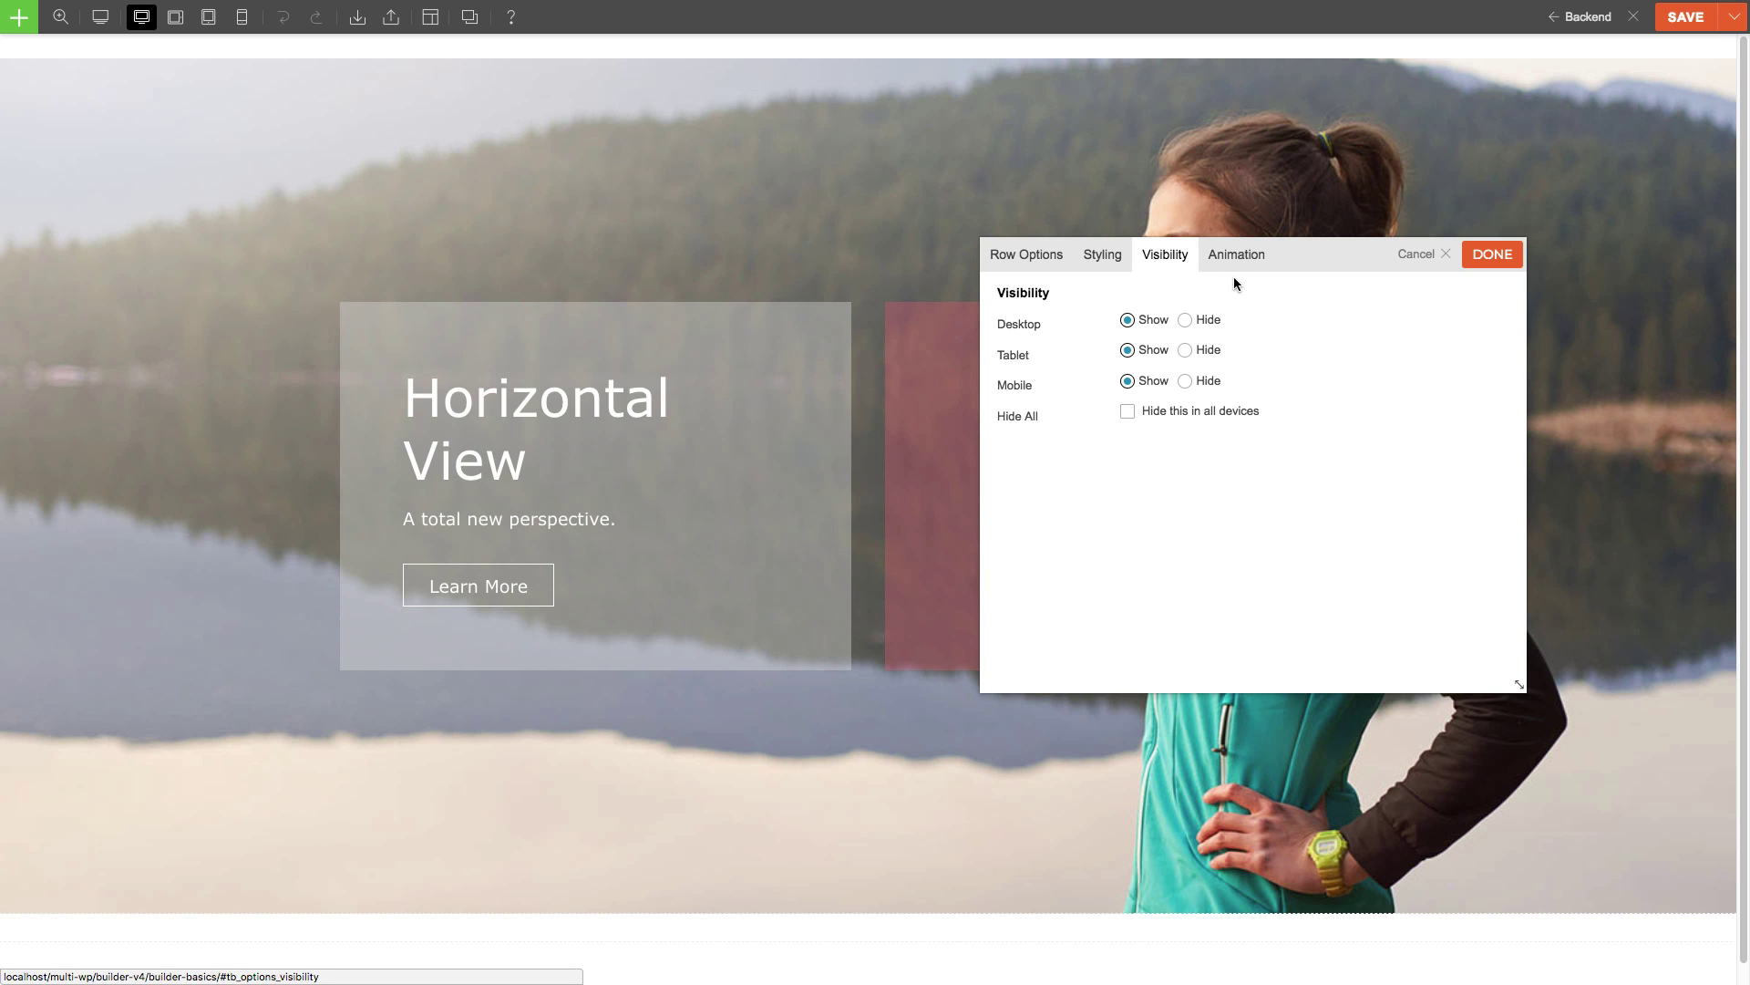
{"action": "left_click", "coordinate": [1256, 272]}
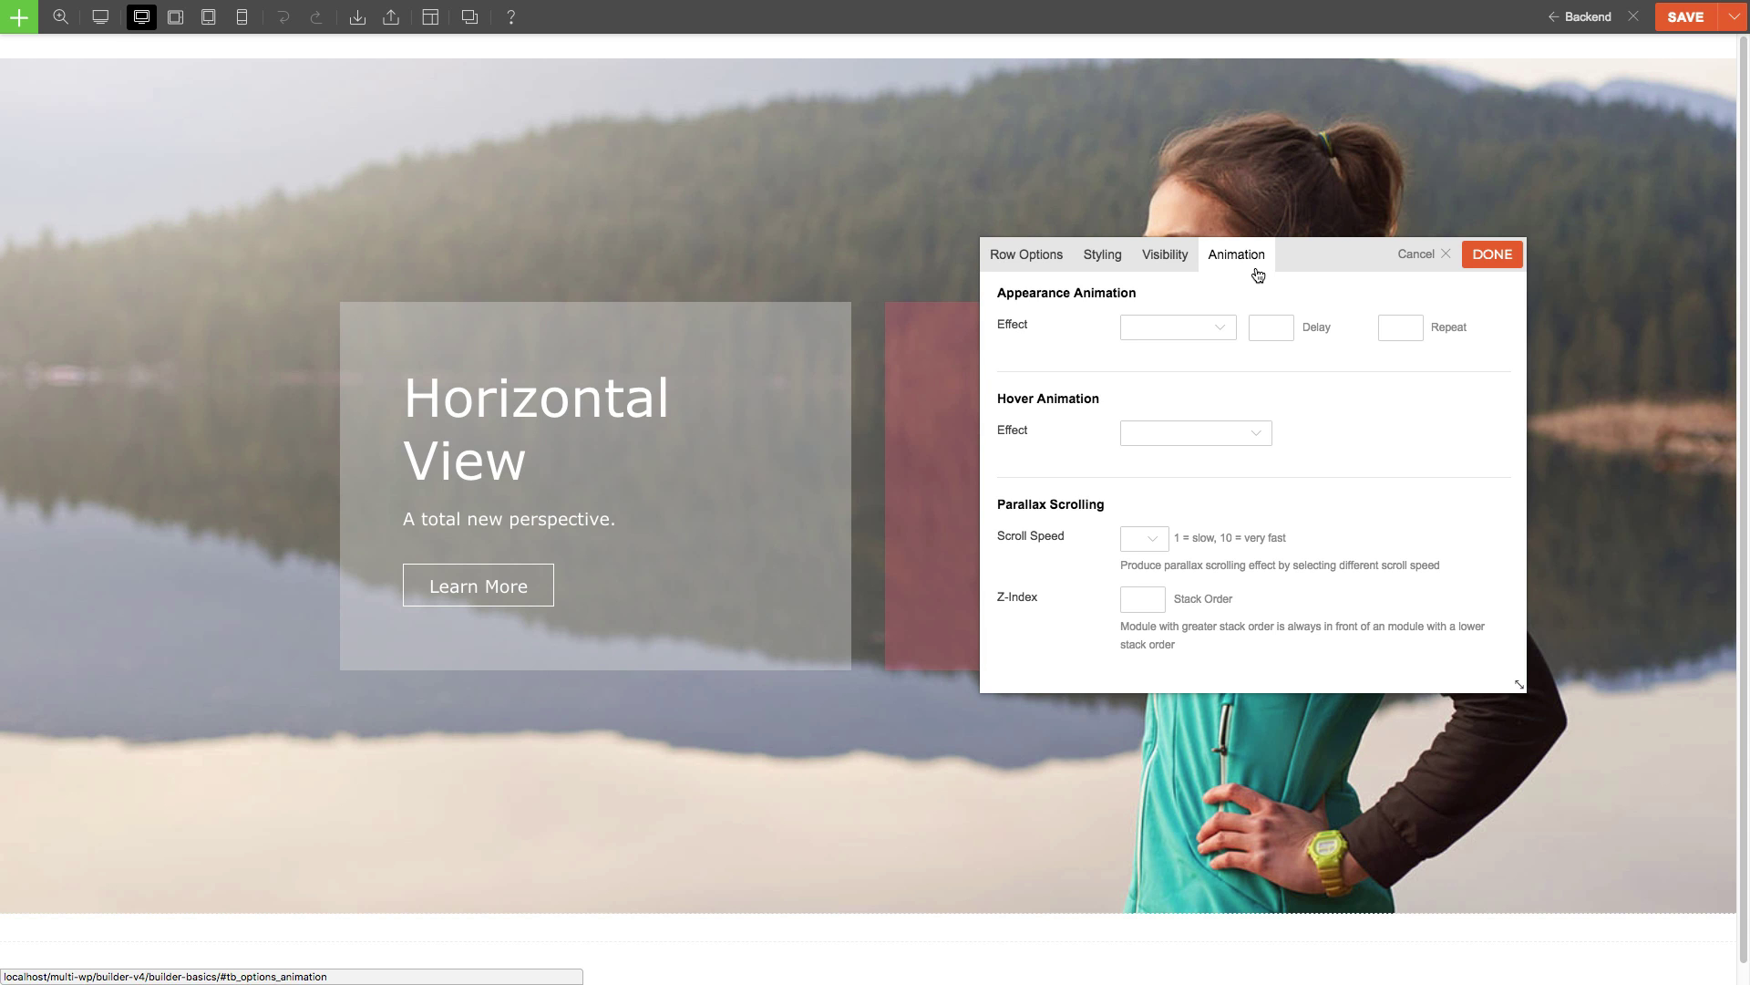
{"action": "left_click", "coordinate": [1492, 255]}
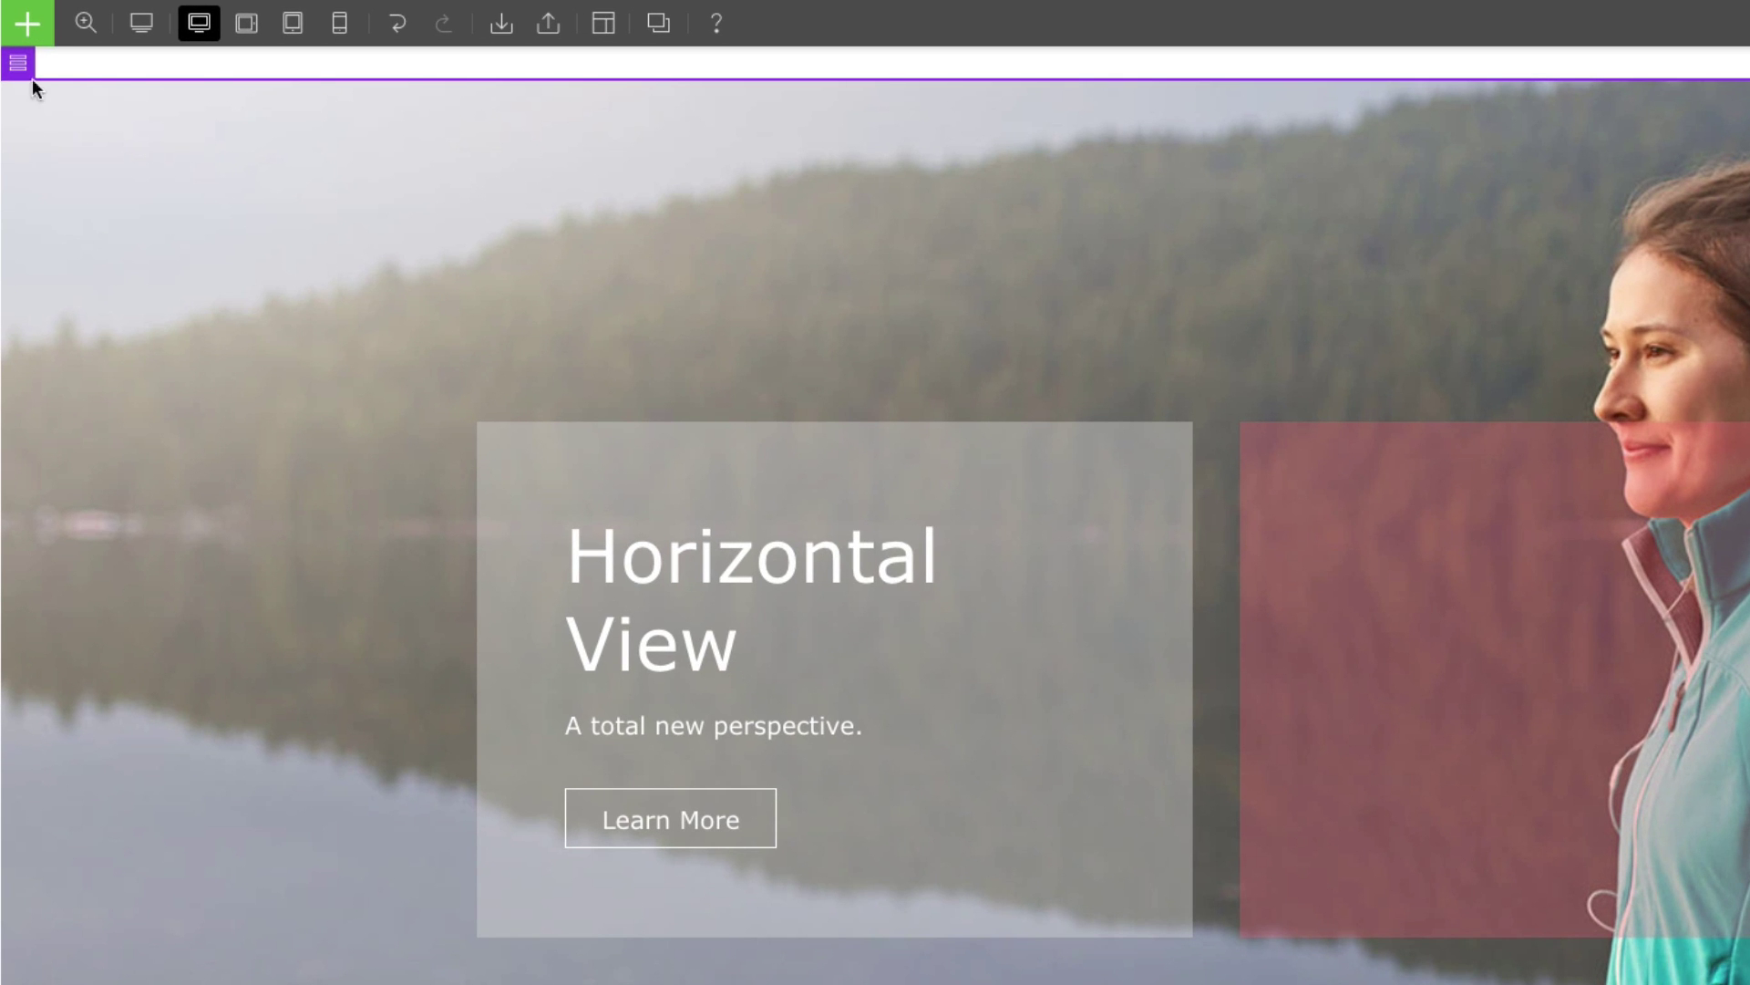
Preview the page at tablet and narrower widths, then return to full desktop width.
{"action": "mouse_move", "coordinate": [31, 71]}
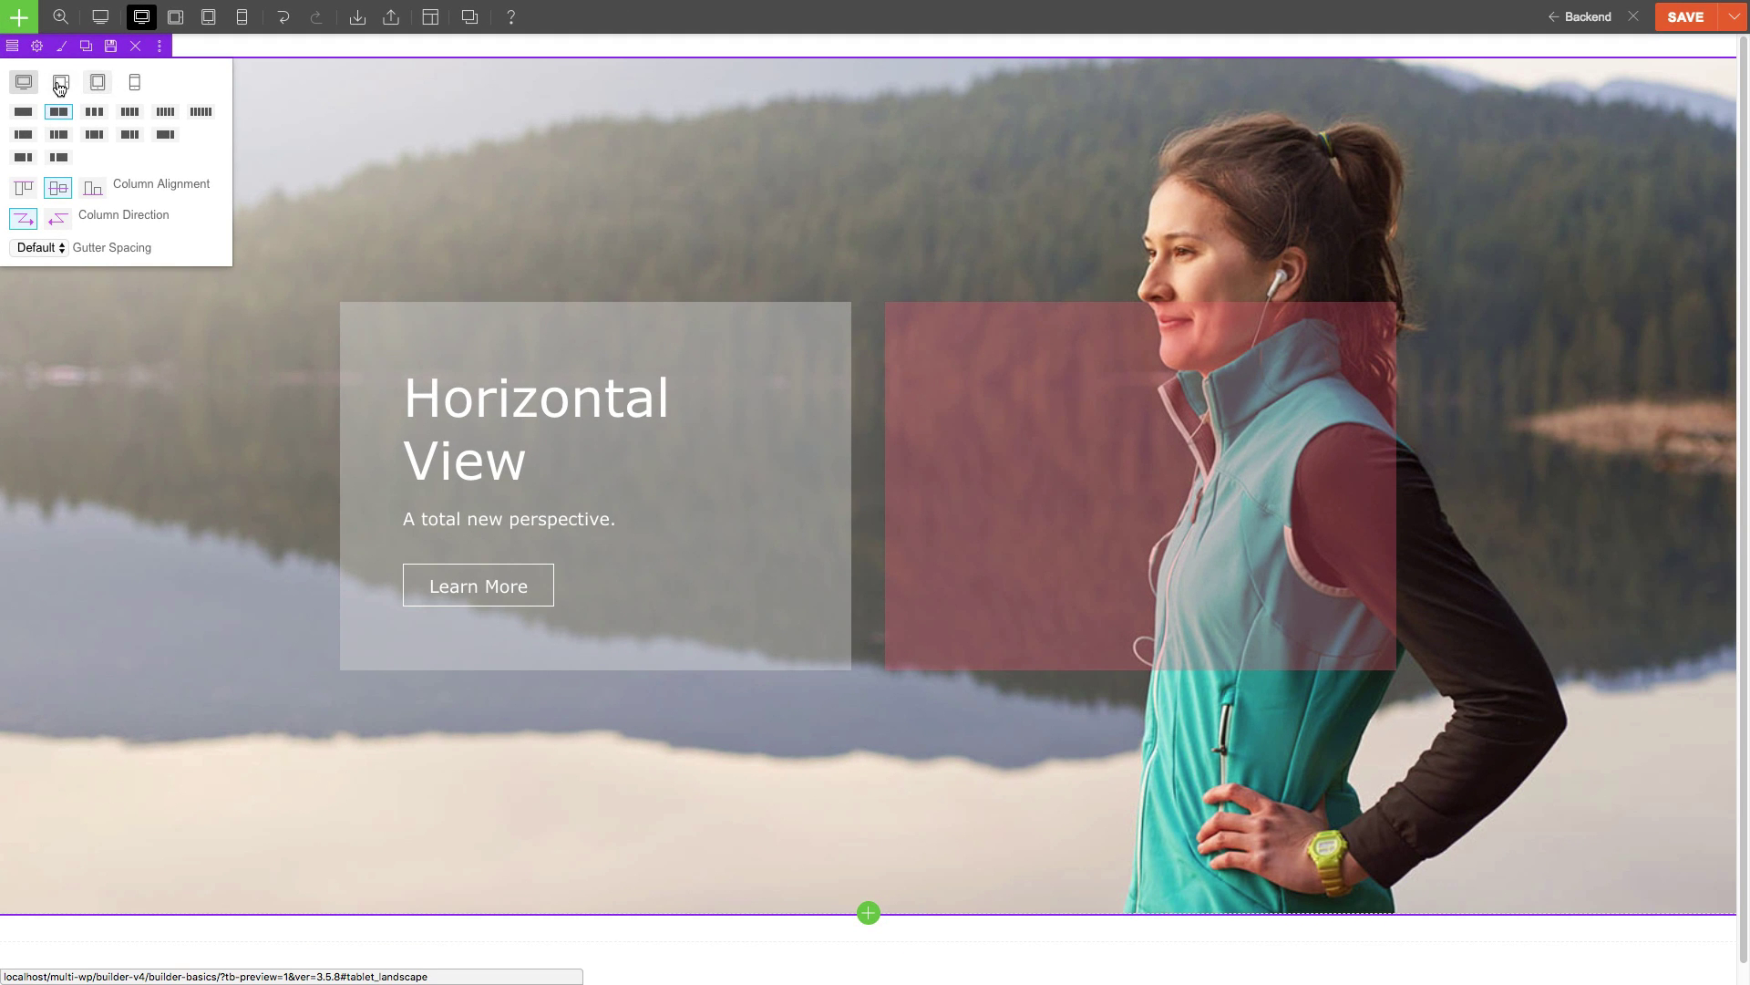
{"action": "left_click", "coordinate": [59, 84]}
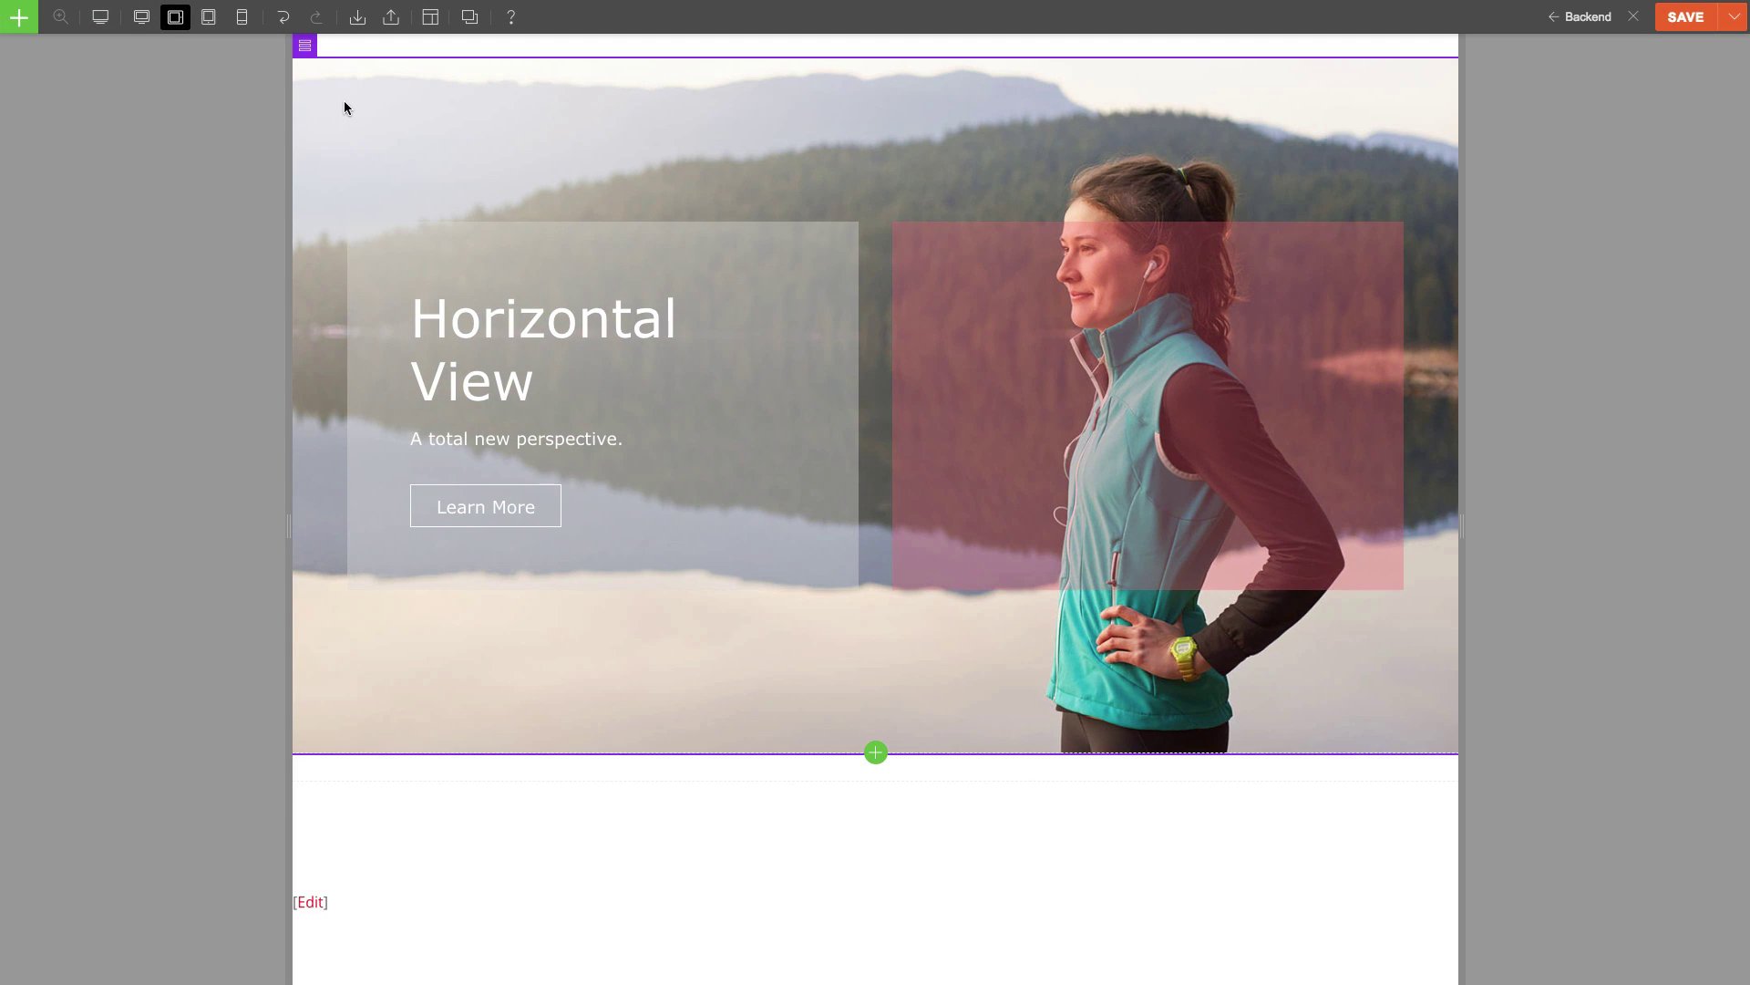
{"action": "mouse_move", "coordinate": [305, 44]}
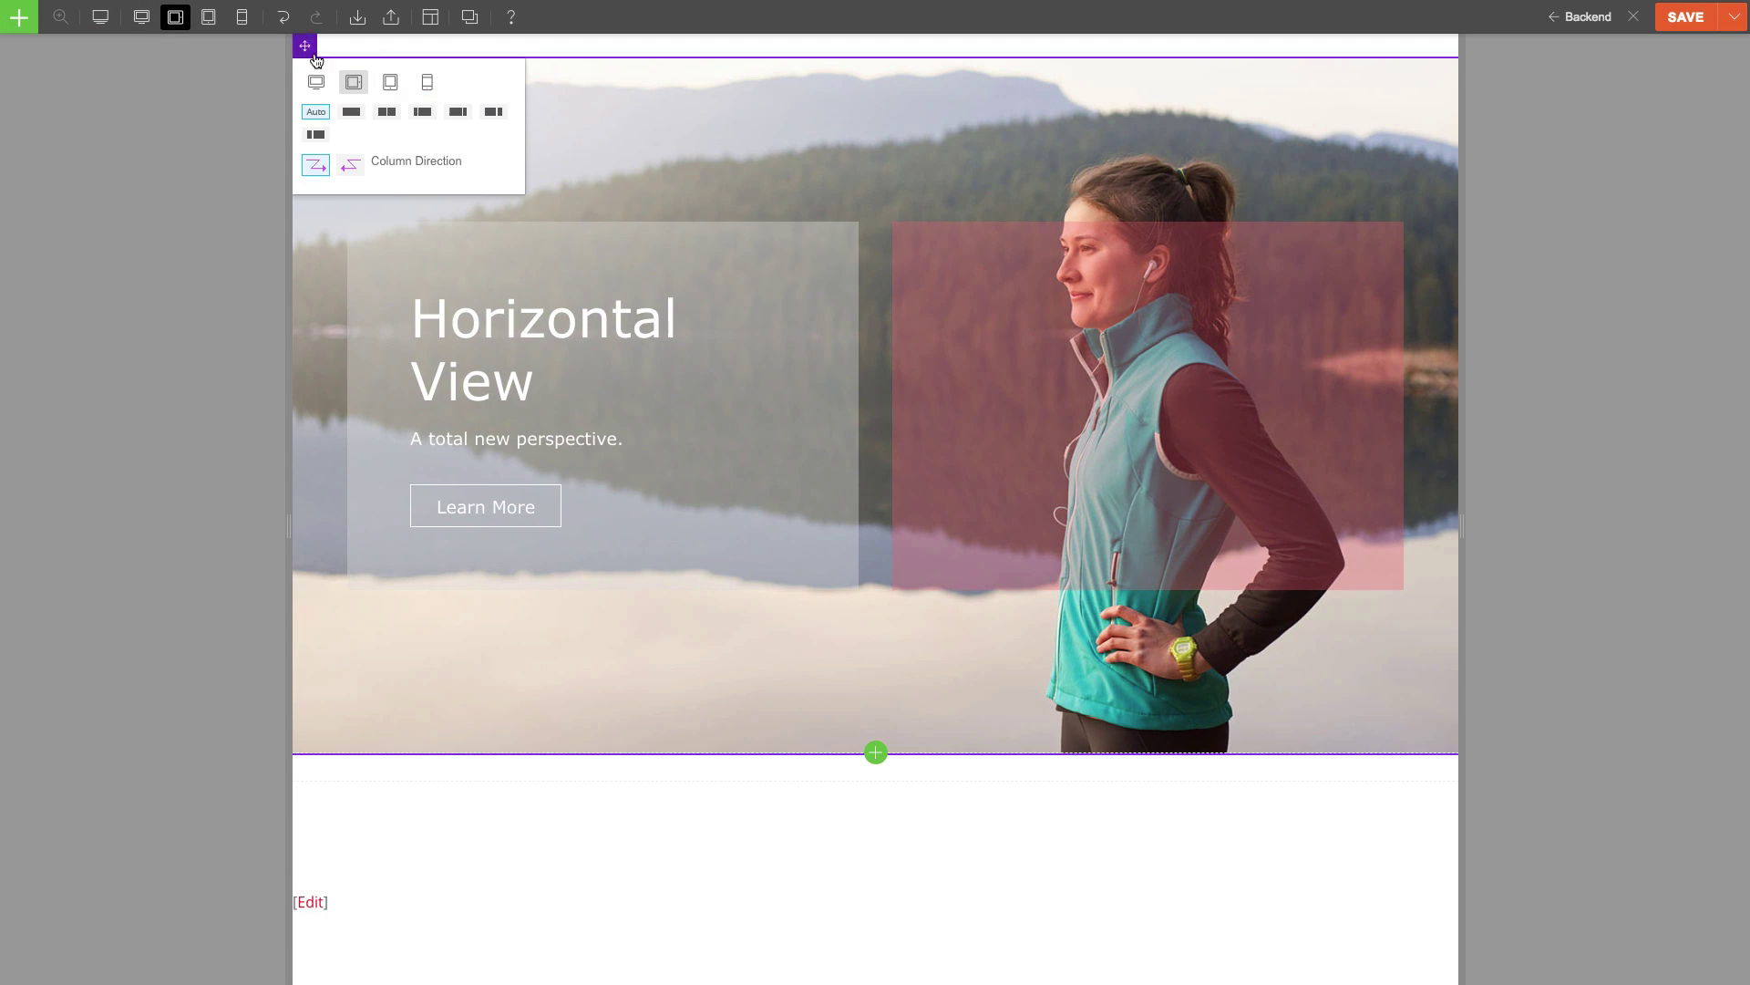
{"action": "left_click", "coordinate": [425, 84]}
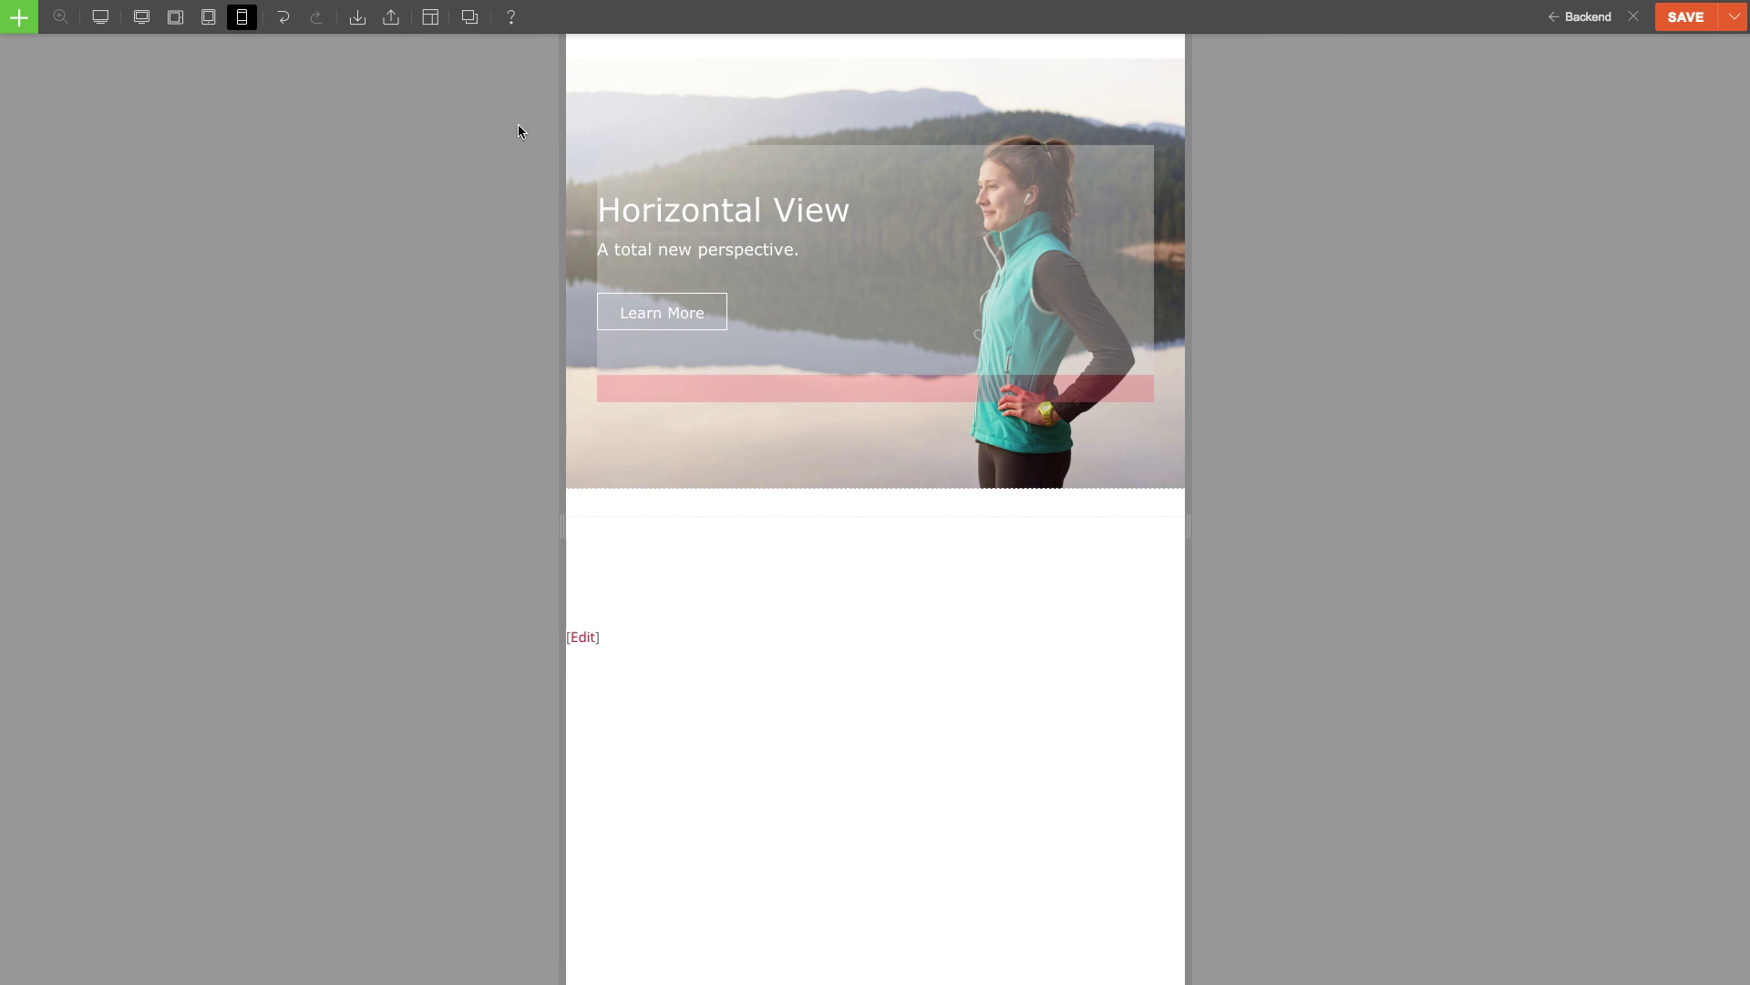
{"action": "mouse_move", "coordinate": [578, 46]}
{"action": "left_click", "coordinate": [590, 83]}
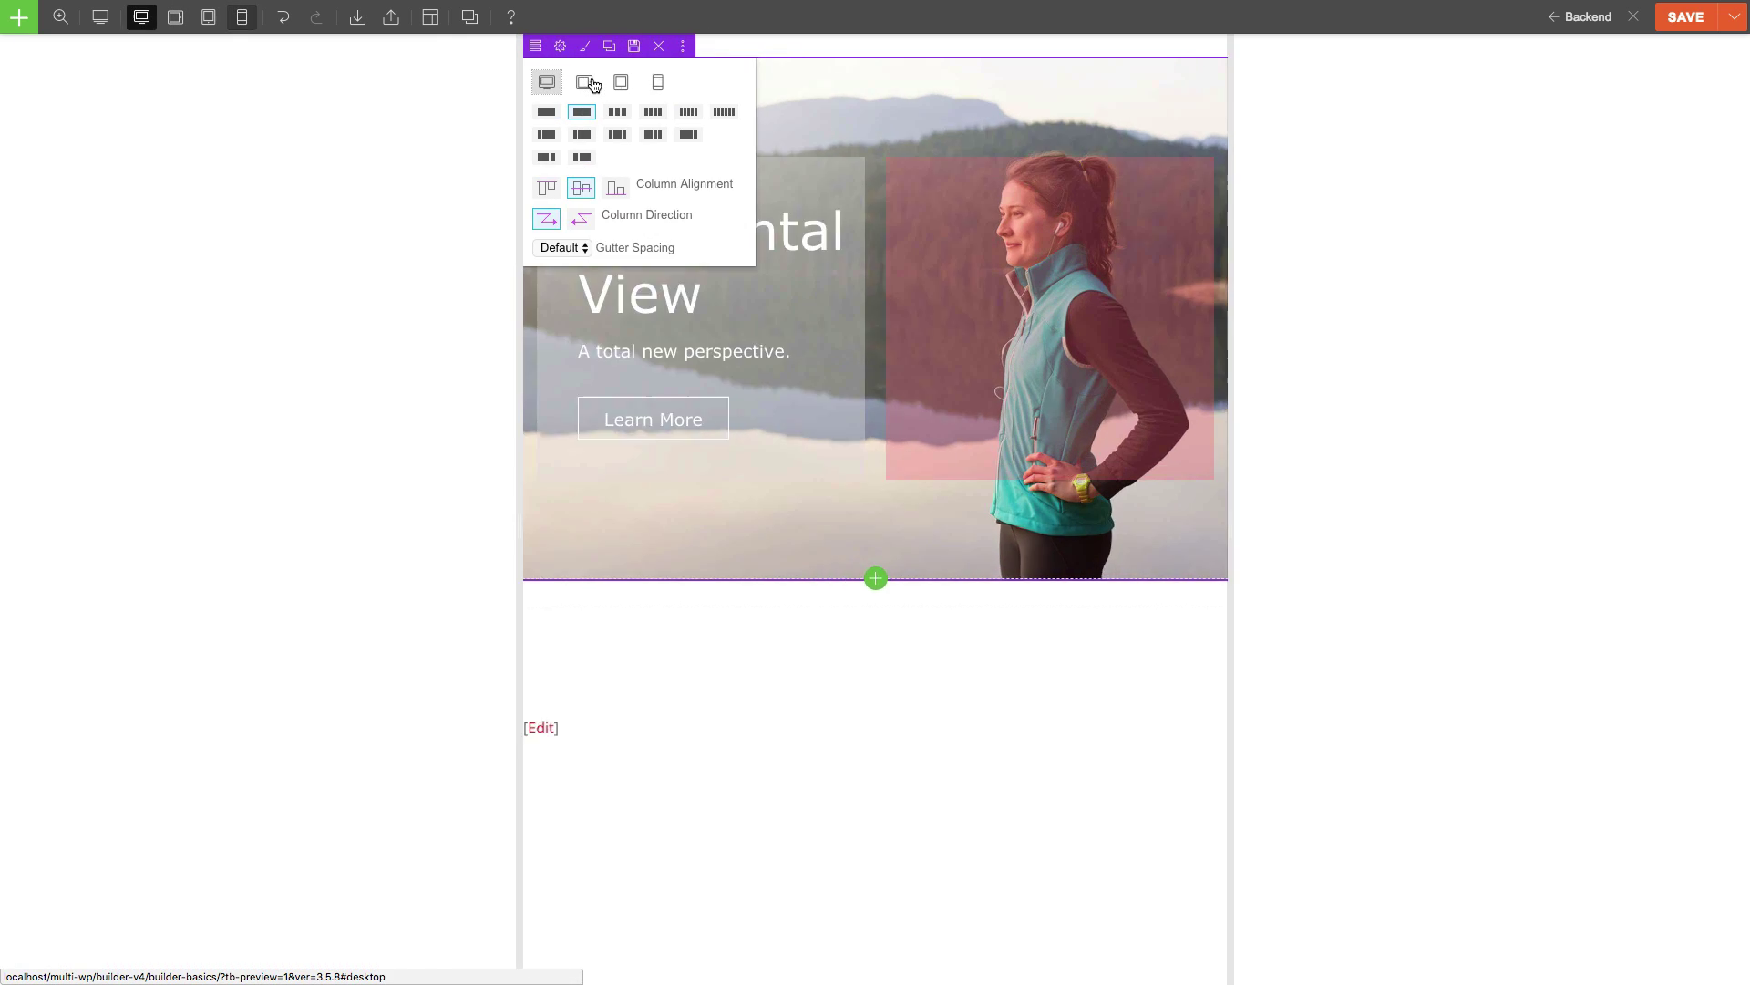
Try three and four columns for the row, then return it to two columns.
{"action": "mouse_move", "coordinate": [12, 45]}
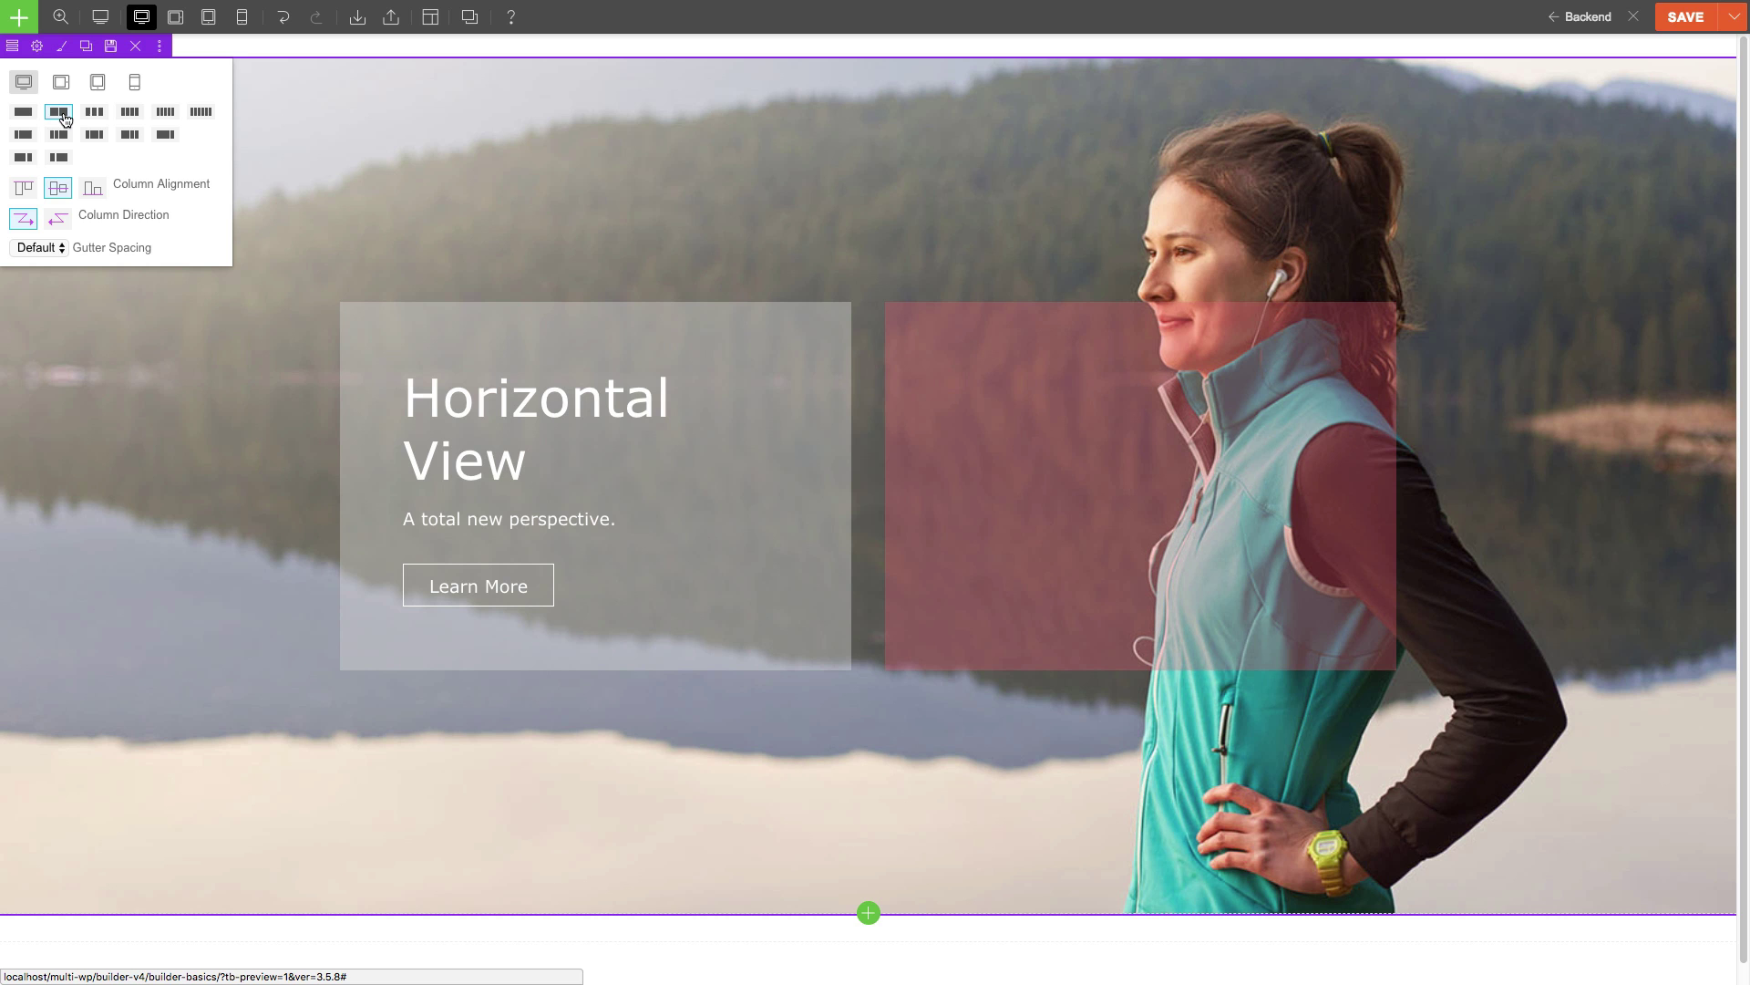
{"action": "left_click", "coordinate": [94, 119]}
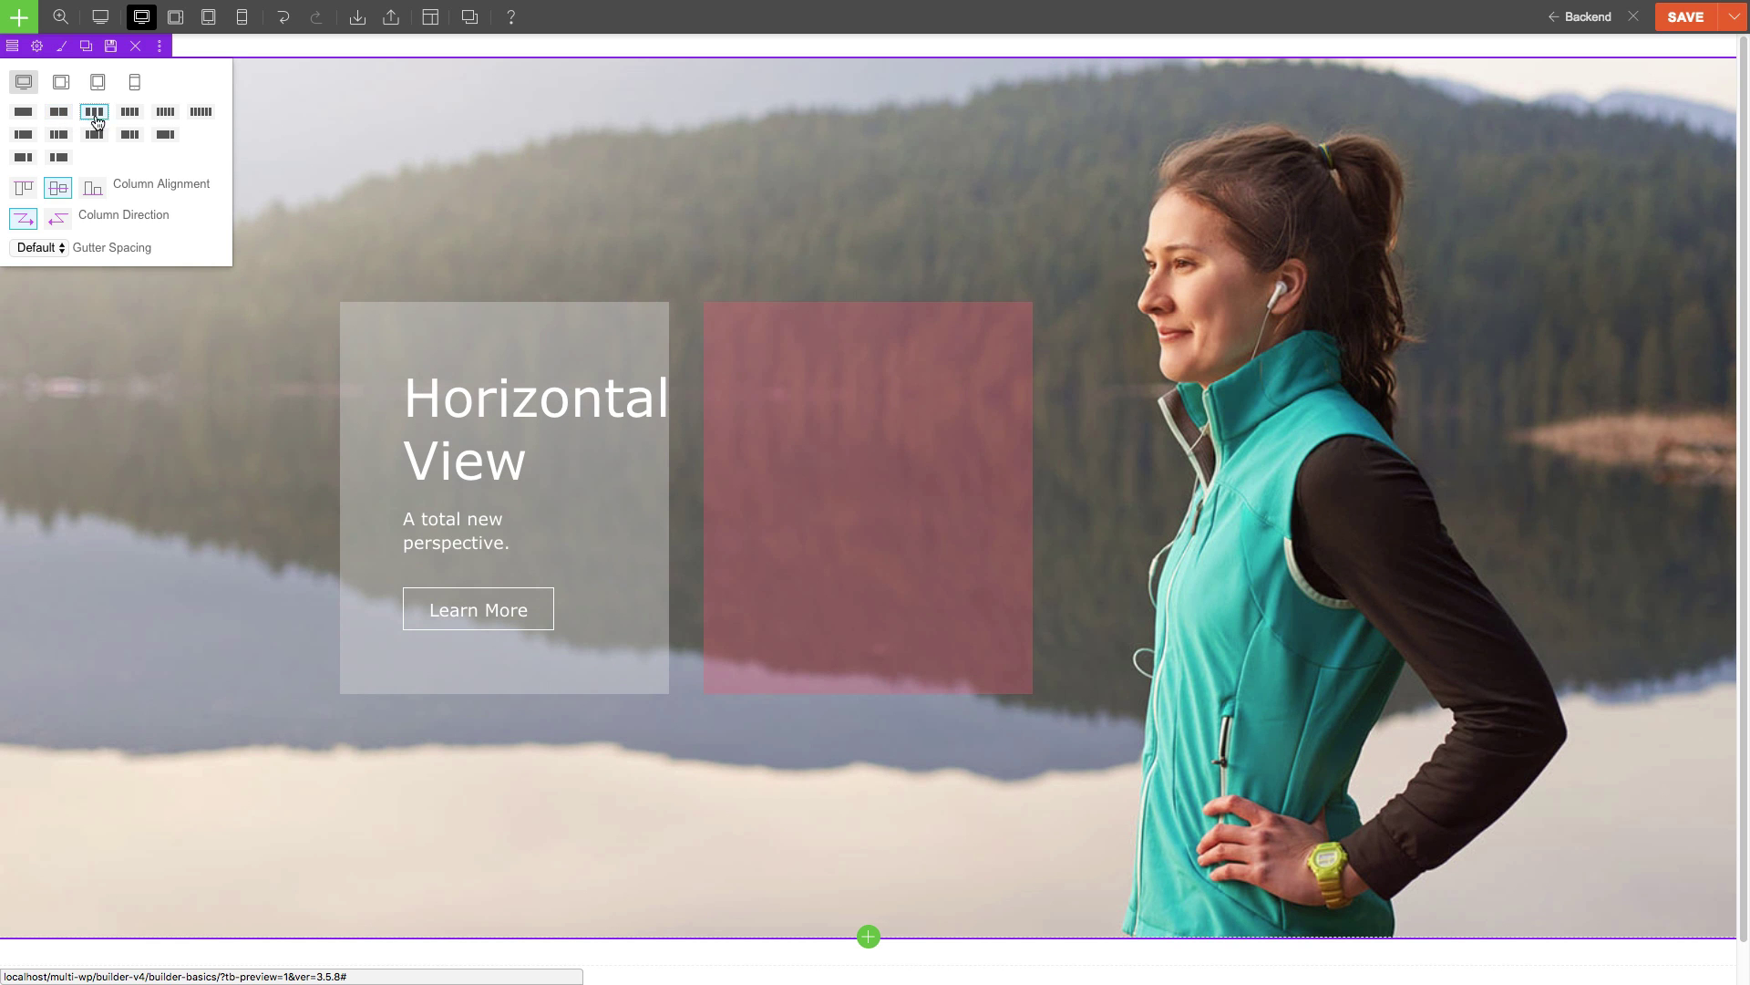
{"action": "left_click", "coordinate": [126, 119]}
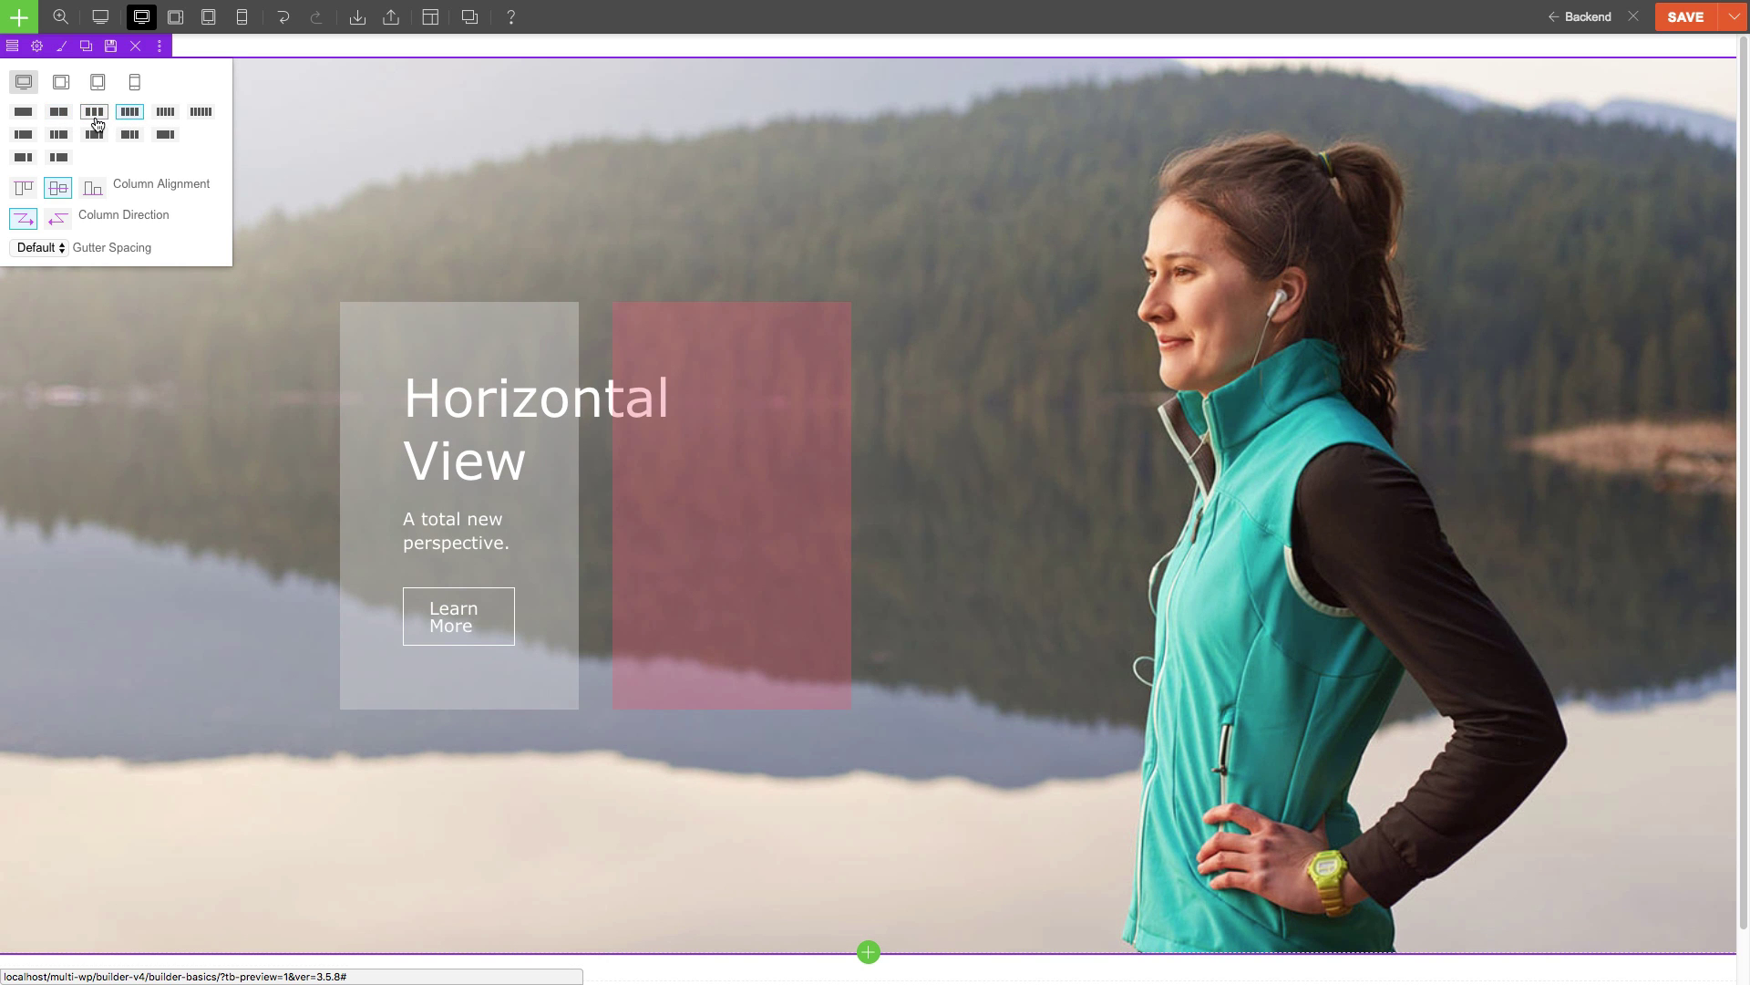
{"action": "left_click", "coordinate": [93, 116]}
{"action": "left_click", "coordinate": [58, 113]}
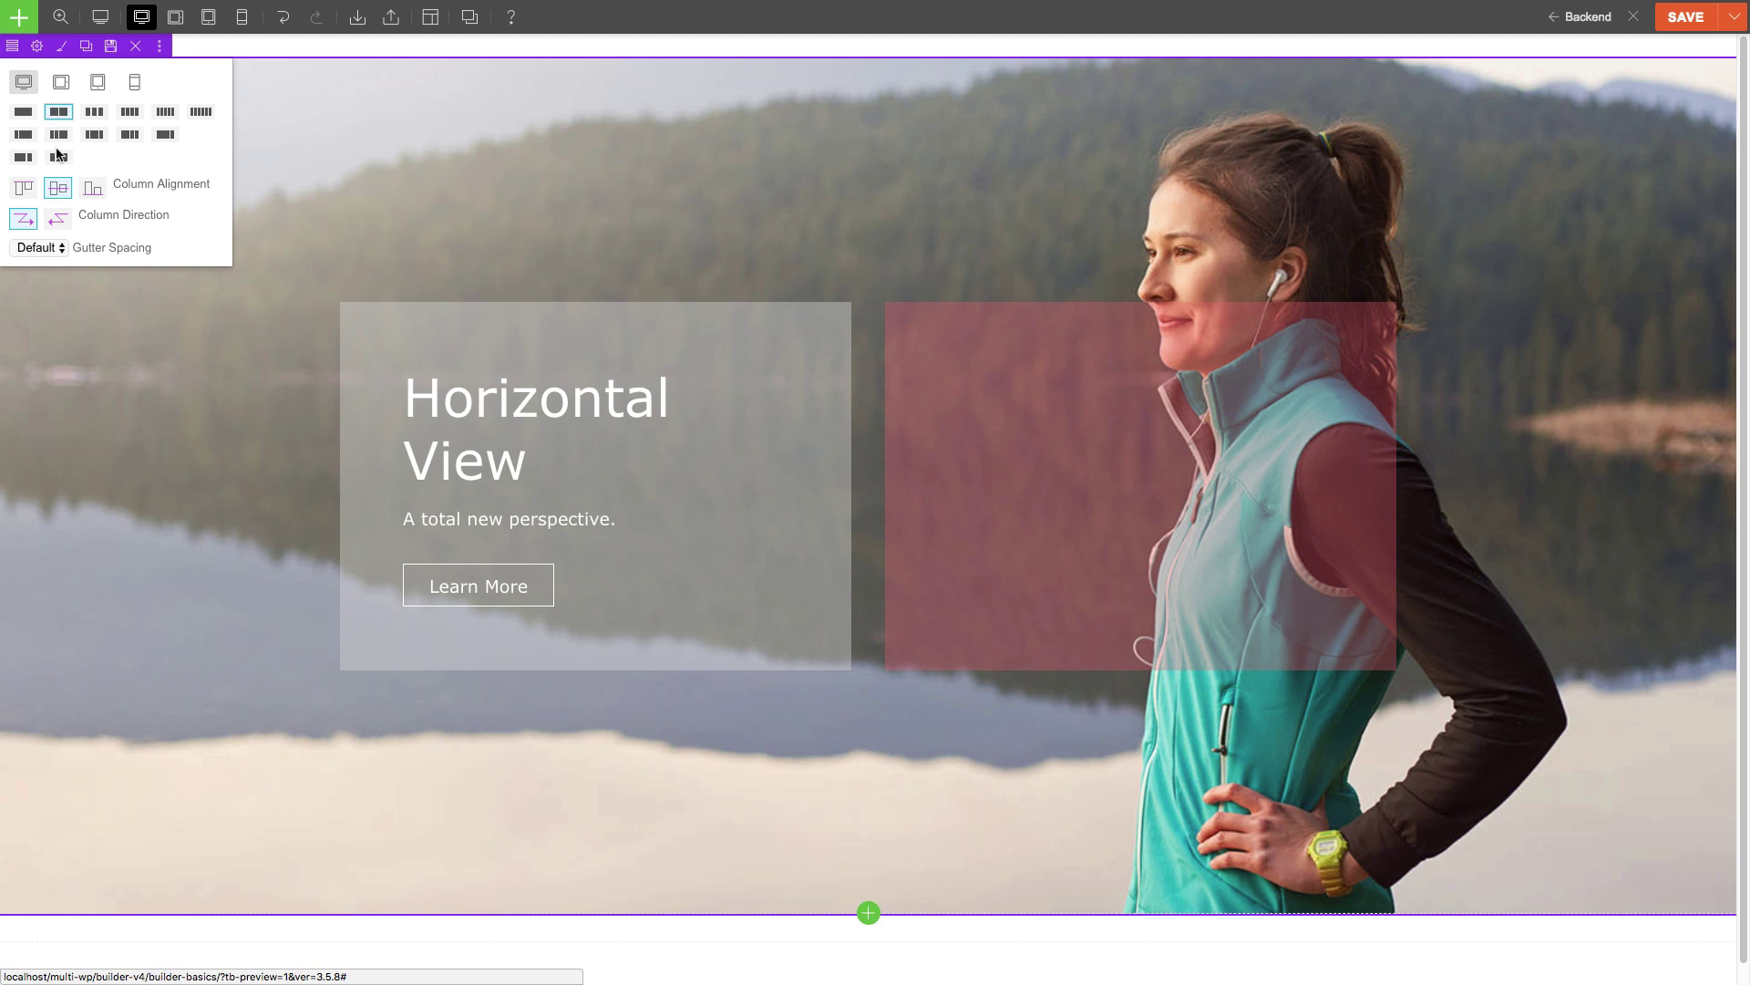
Align the columns to the top and keep the text column on the left.
{"action": "left_click", "coordinate": [23, 188]}
{"action": "left_click", "coordinate": [57, 217]}
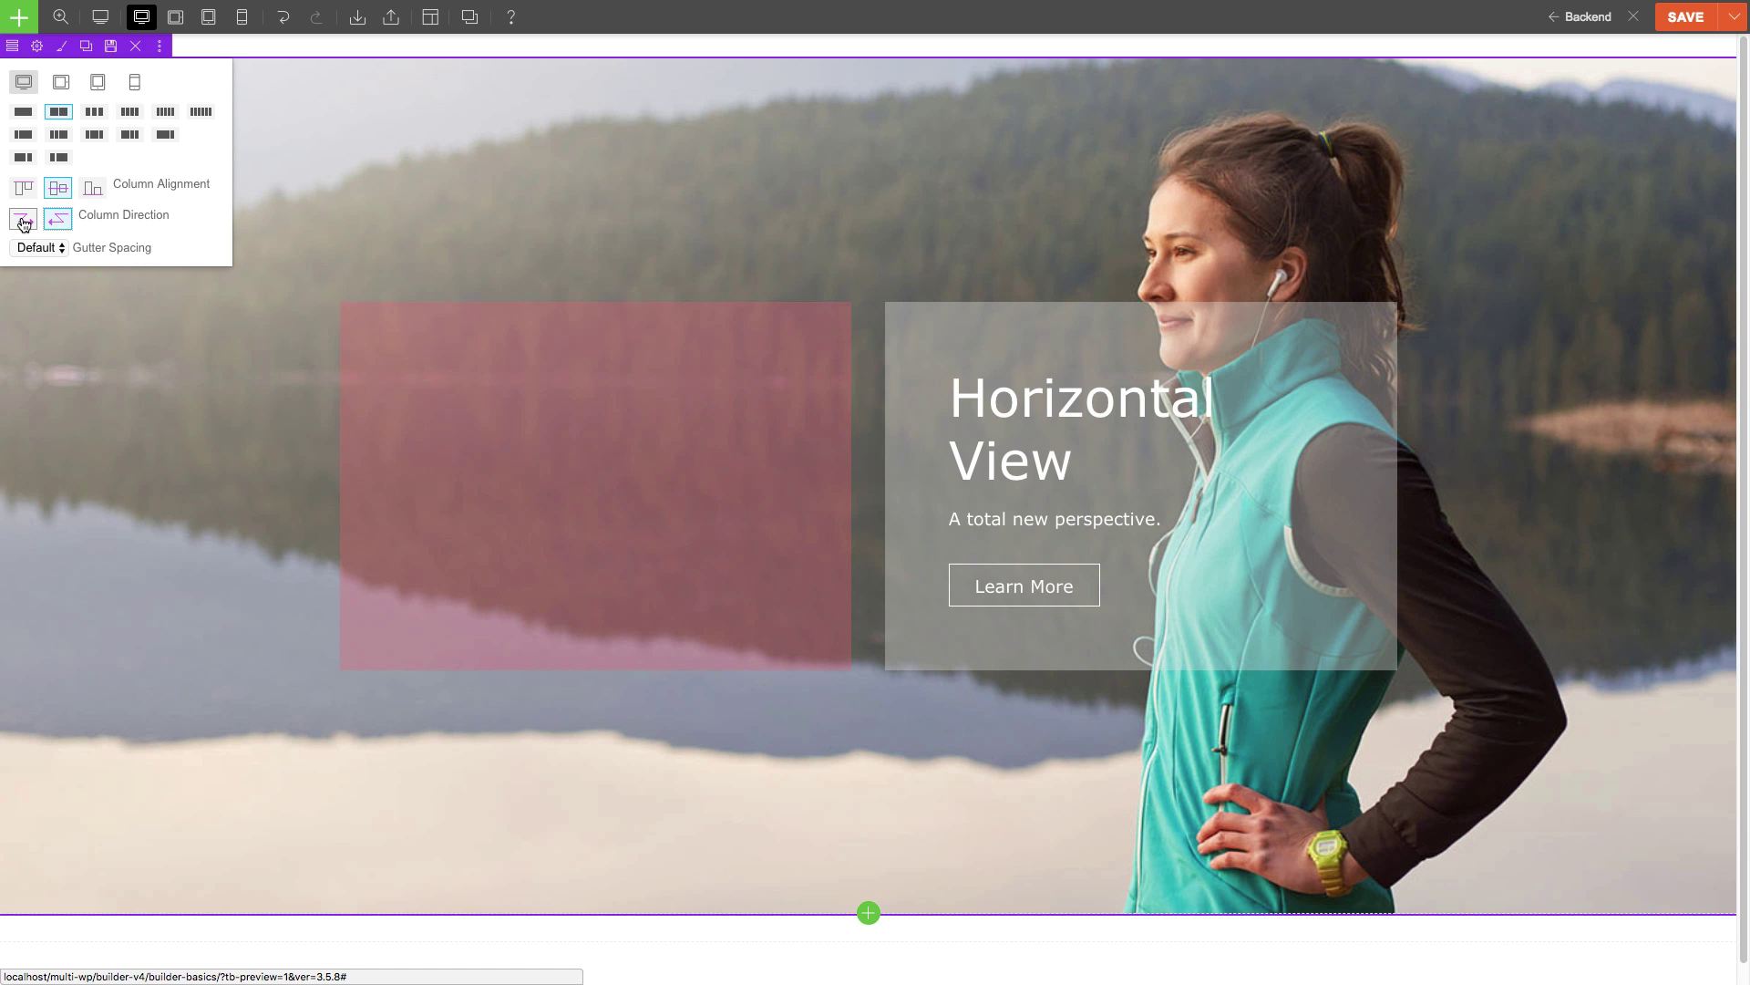
{"action": "left_click", "coordinate": [23, 222]}
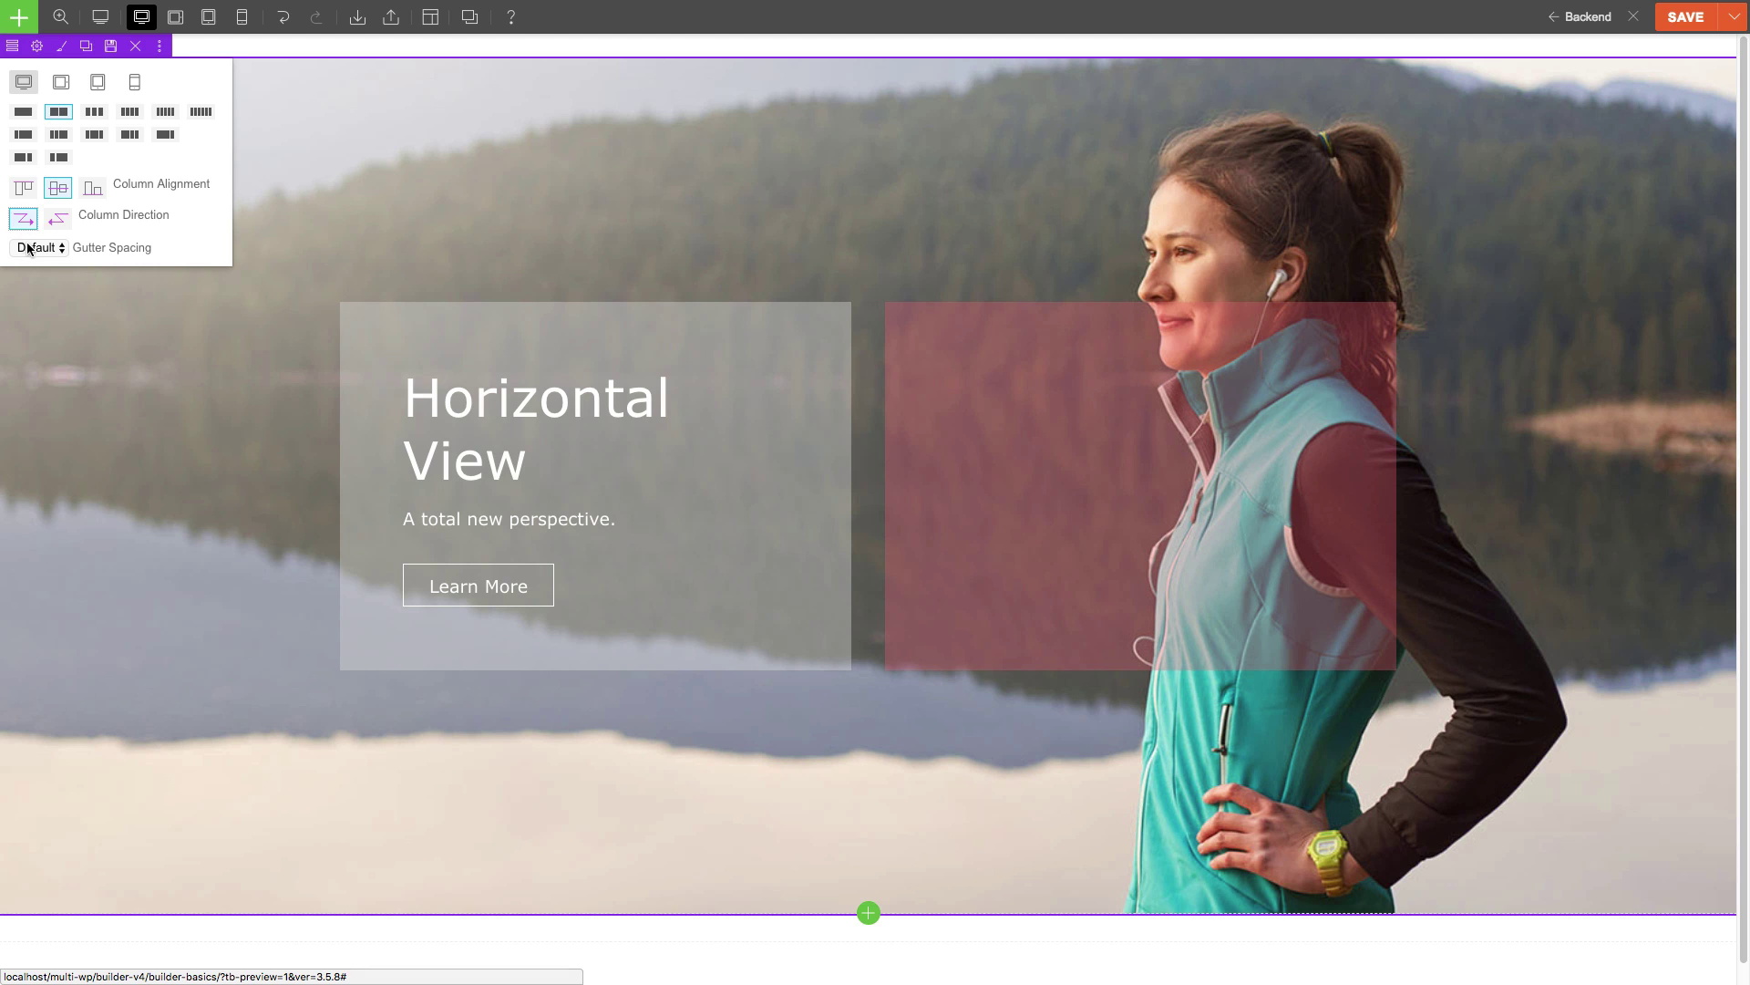
Set the gutter spacing between the columns to None.
{"action": "left_click", "coordinate": [64, 248]}
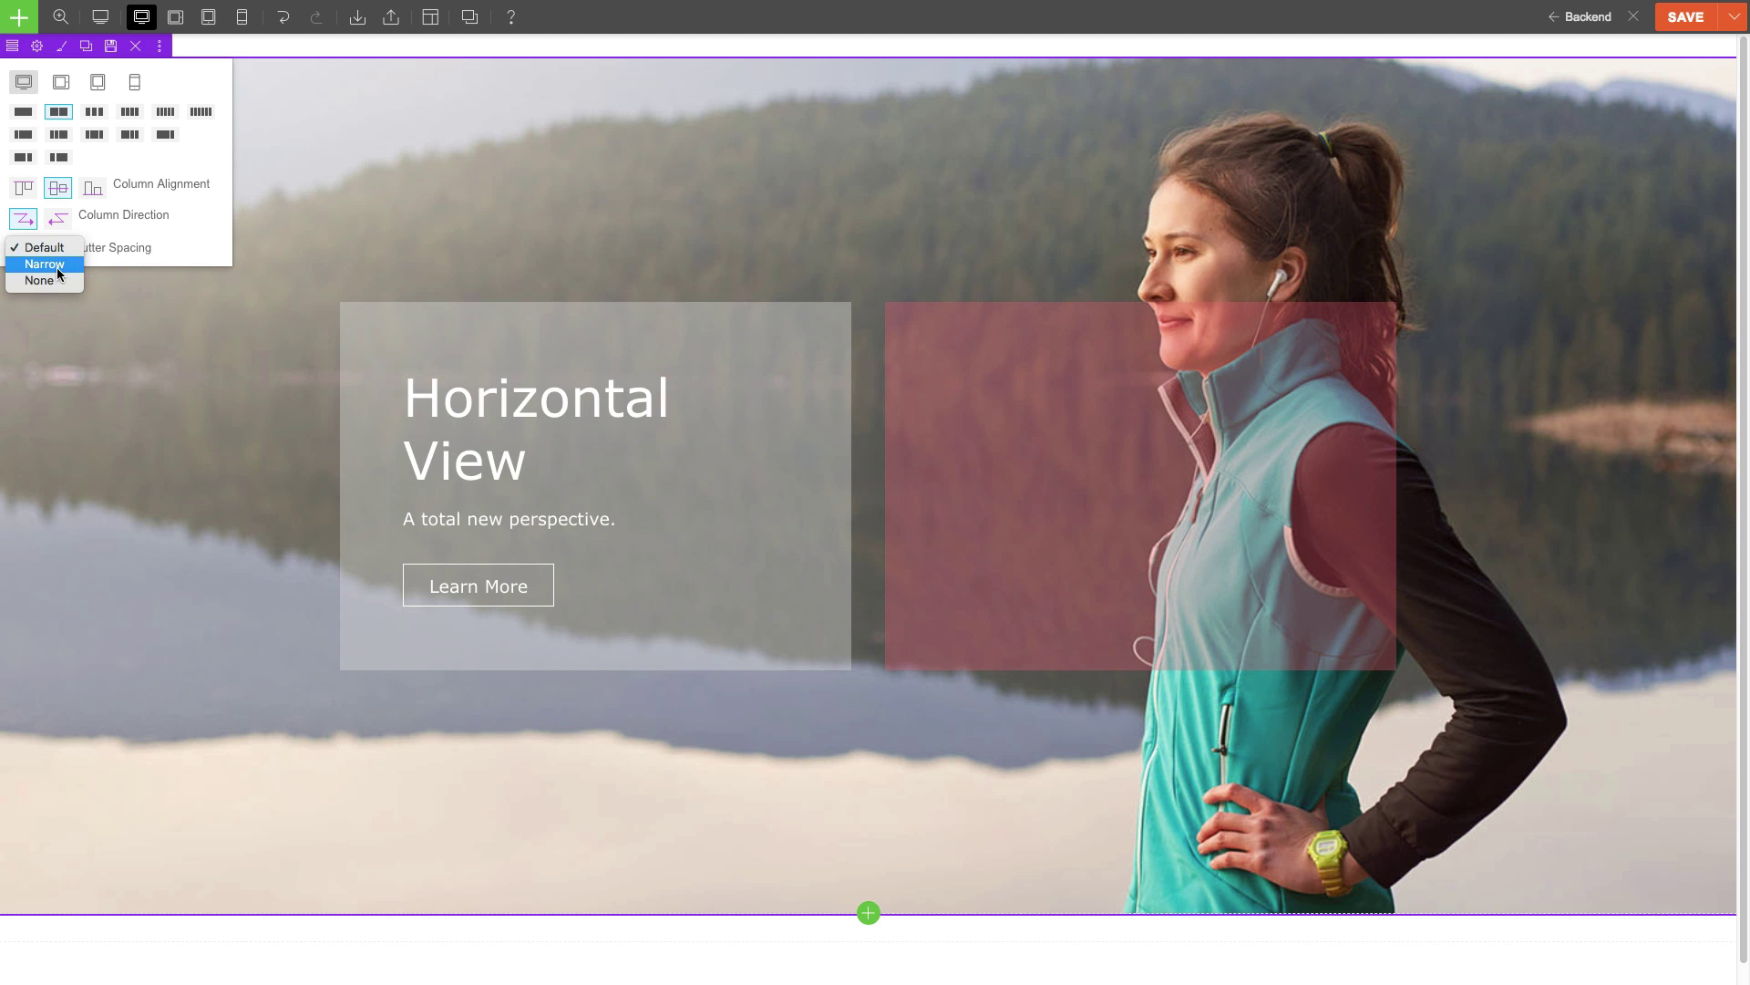
{"action": "left_click", "coordinate": [56, 264]}
{"action": "left_click", "coordinate": [12, 46]}
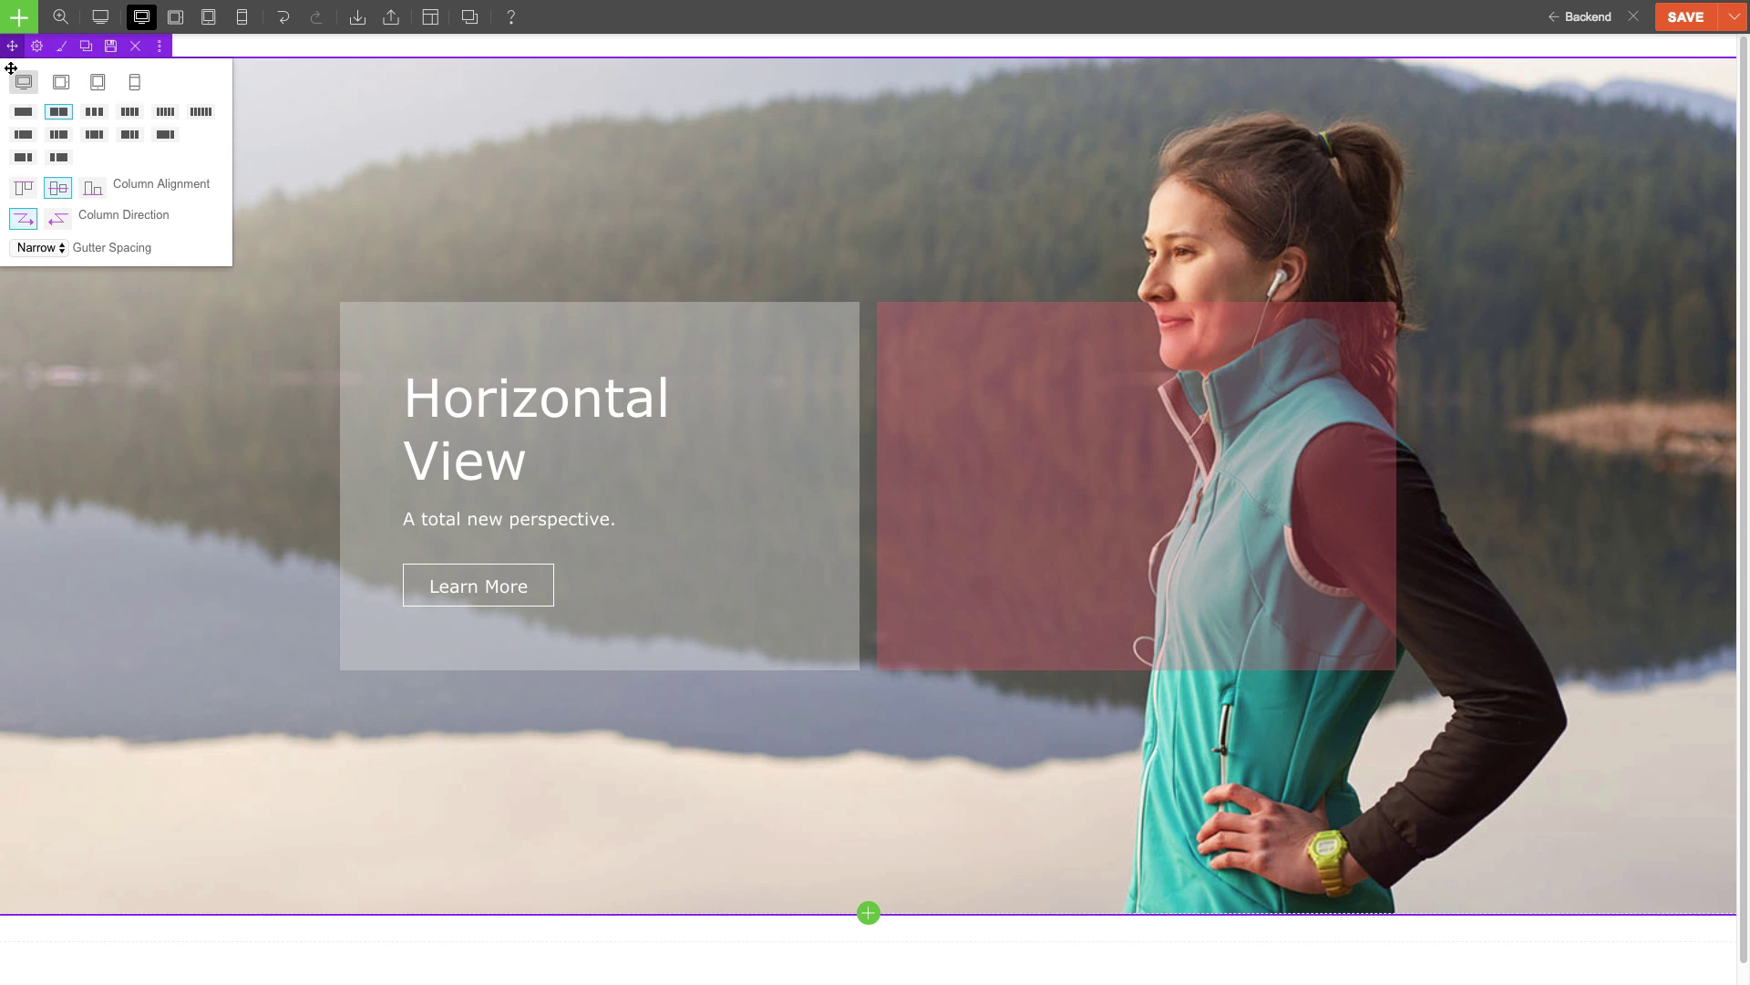
{"action": "left_click", "coordinate": [53, 248]}
{"action": "left_click", "coordinate": [55, 265]}
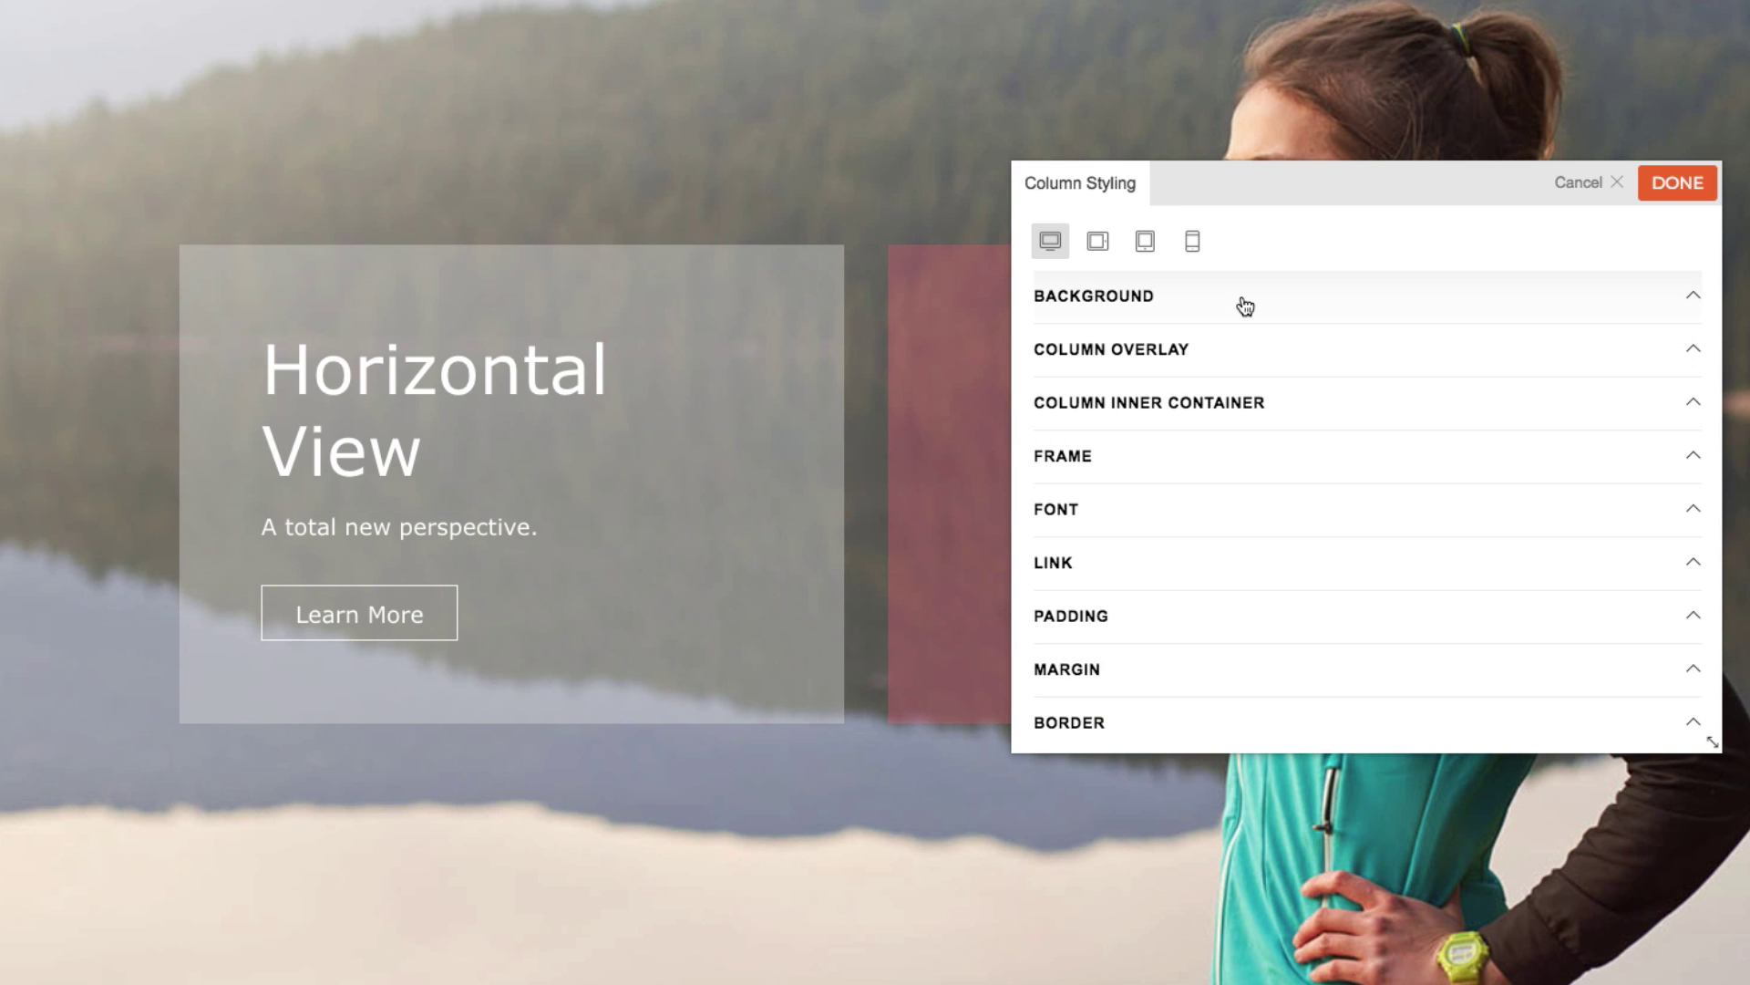
Set the left column's font family to Alfa Slab One.
{"action": "left_click", "coordinate": [1246, 306]}
{"action": "left_click", "coordinate": [1237, 305]}
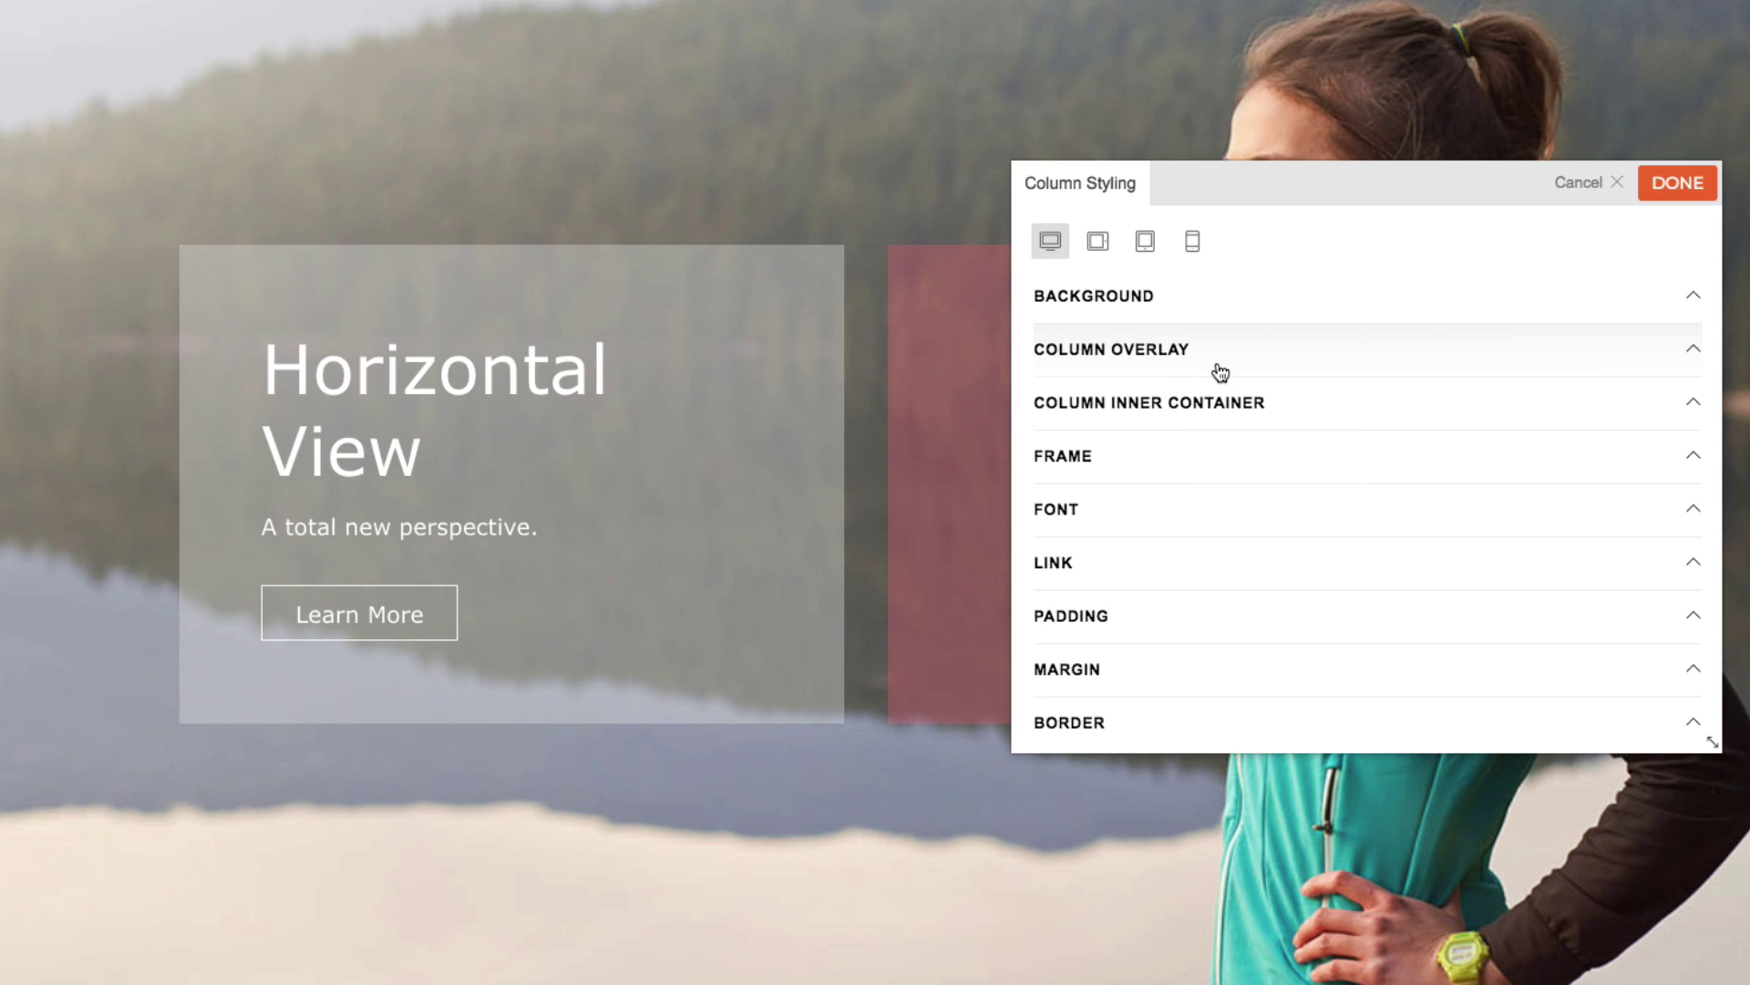
{"action": "scroll", "coordinate": [1224, 525], "scroll_direction": "down", "scroll_amount": 3}
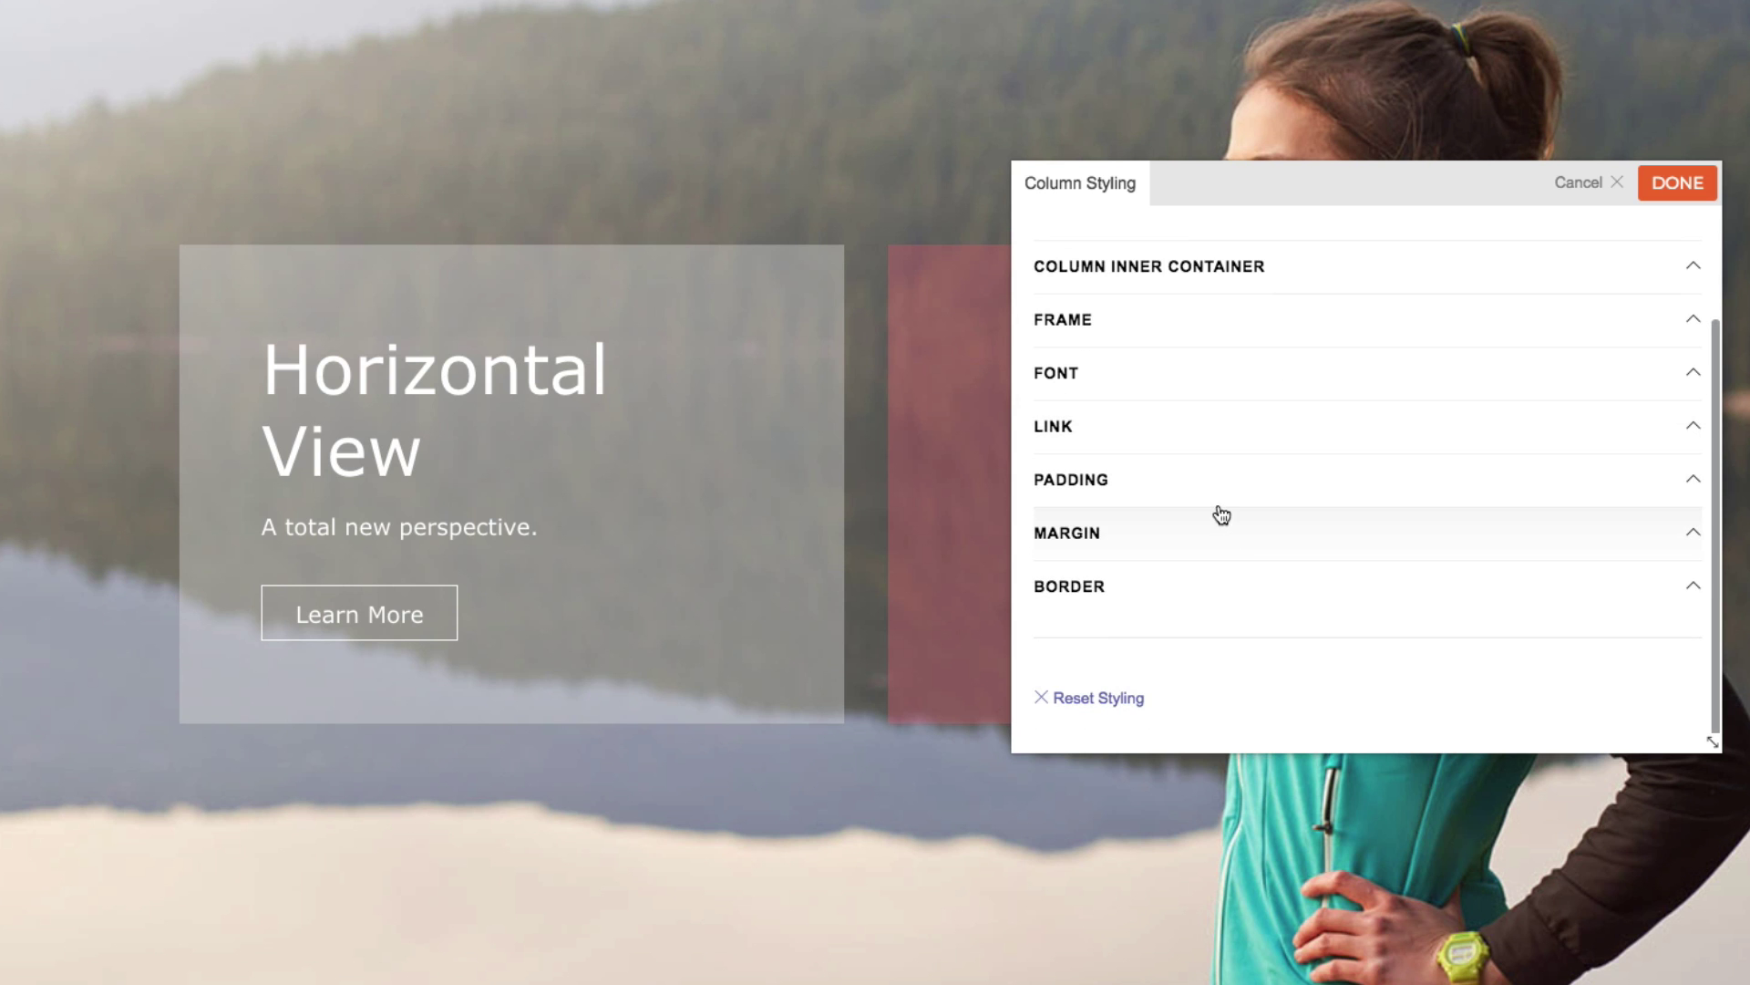
{"action": "left_click", "coordinate": [1182, 374]}
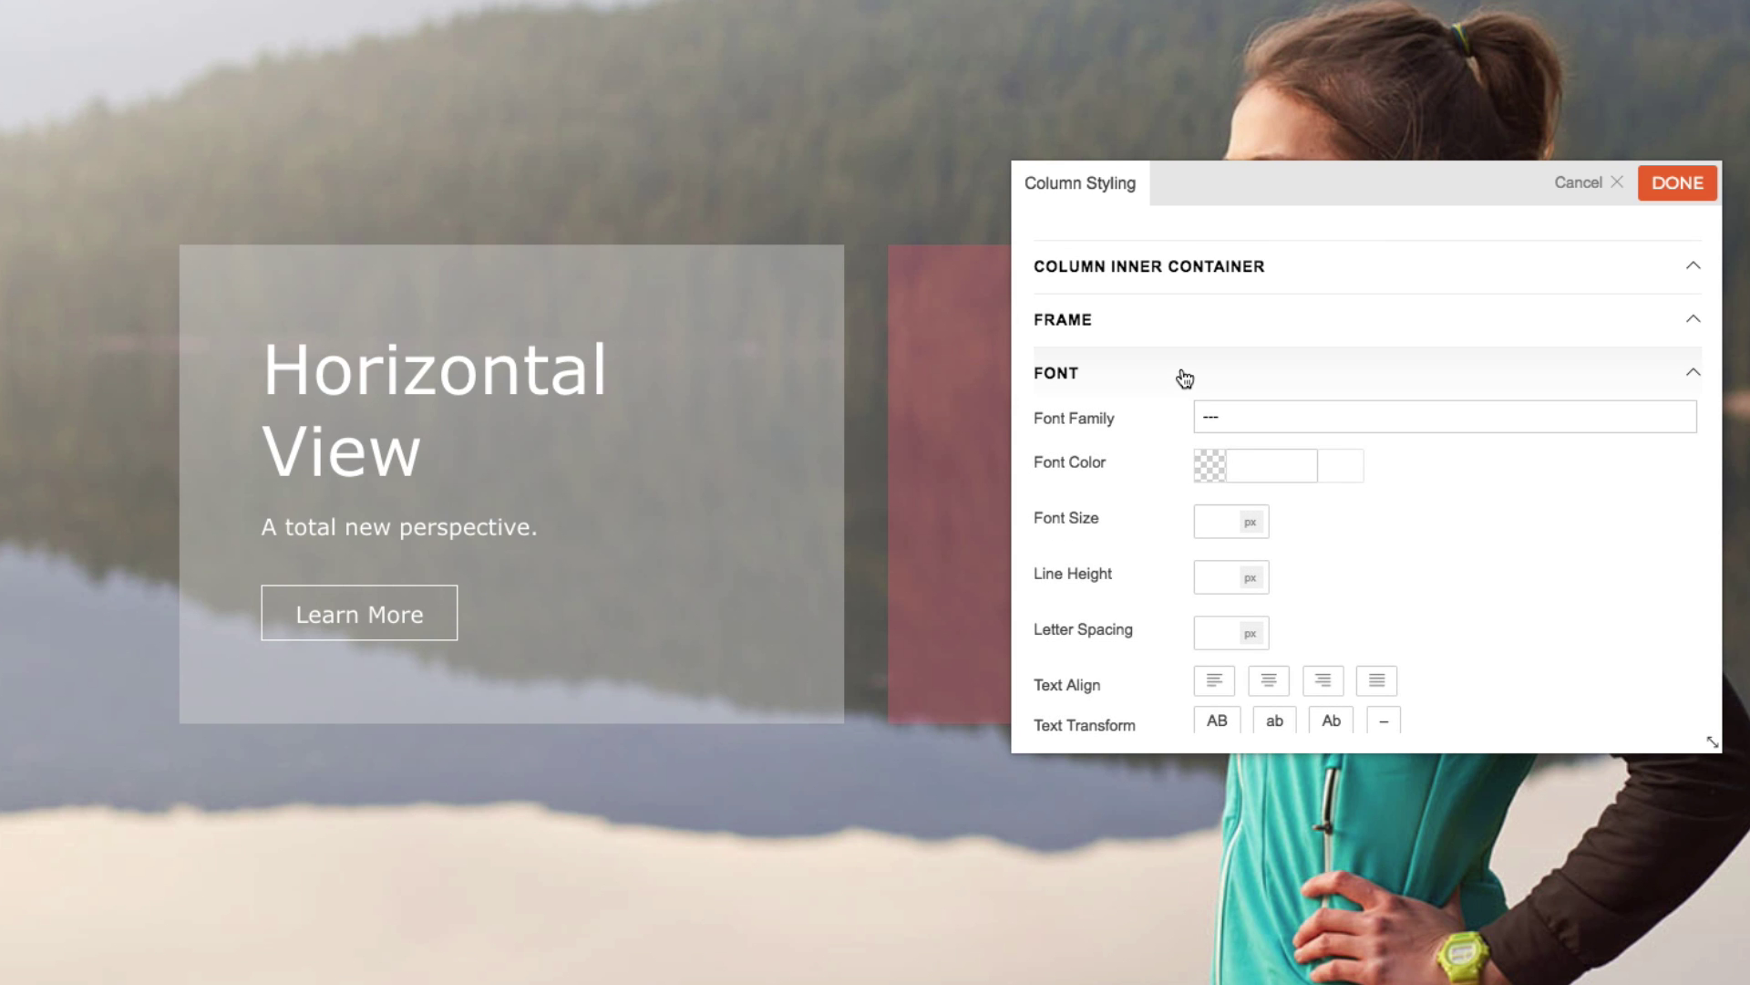
{"action": "left_click", "coordinate": [1222, 421]}
{"action": "scroll", "coordinate": [1271, 538], "scroll_direction": "down", "scroll_amount": 5}
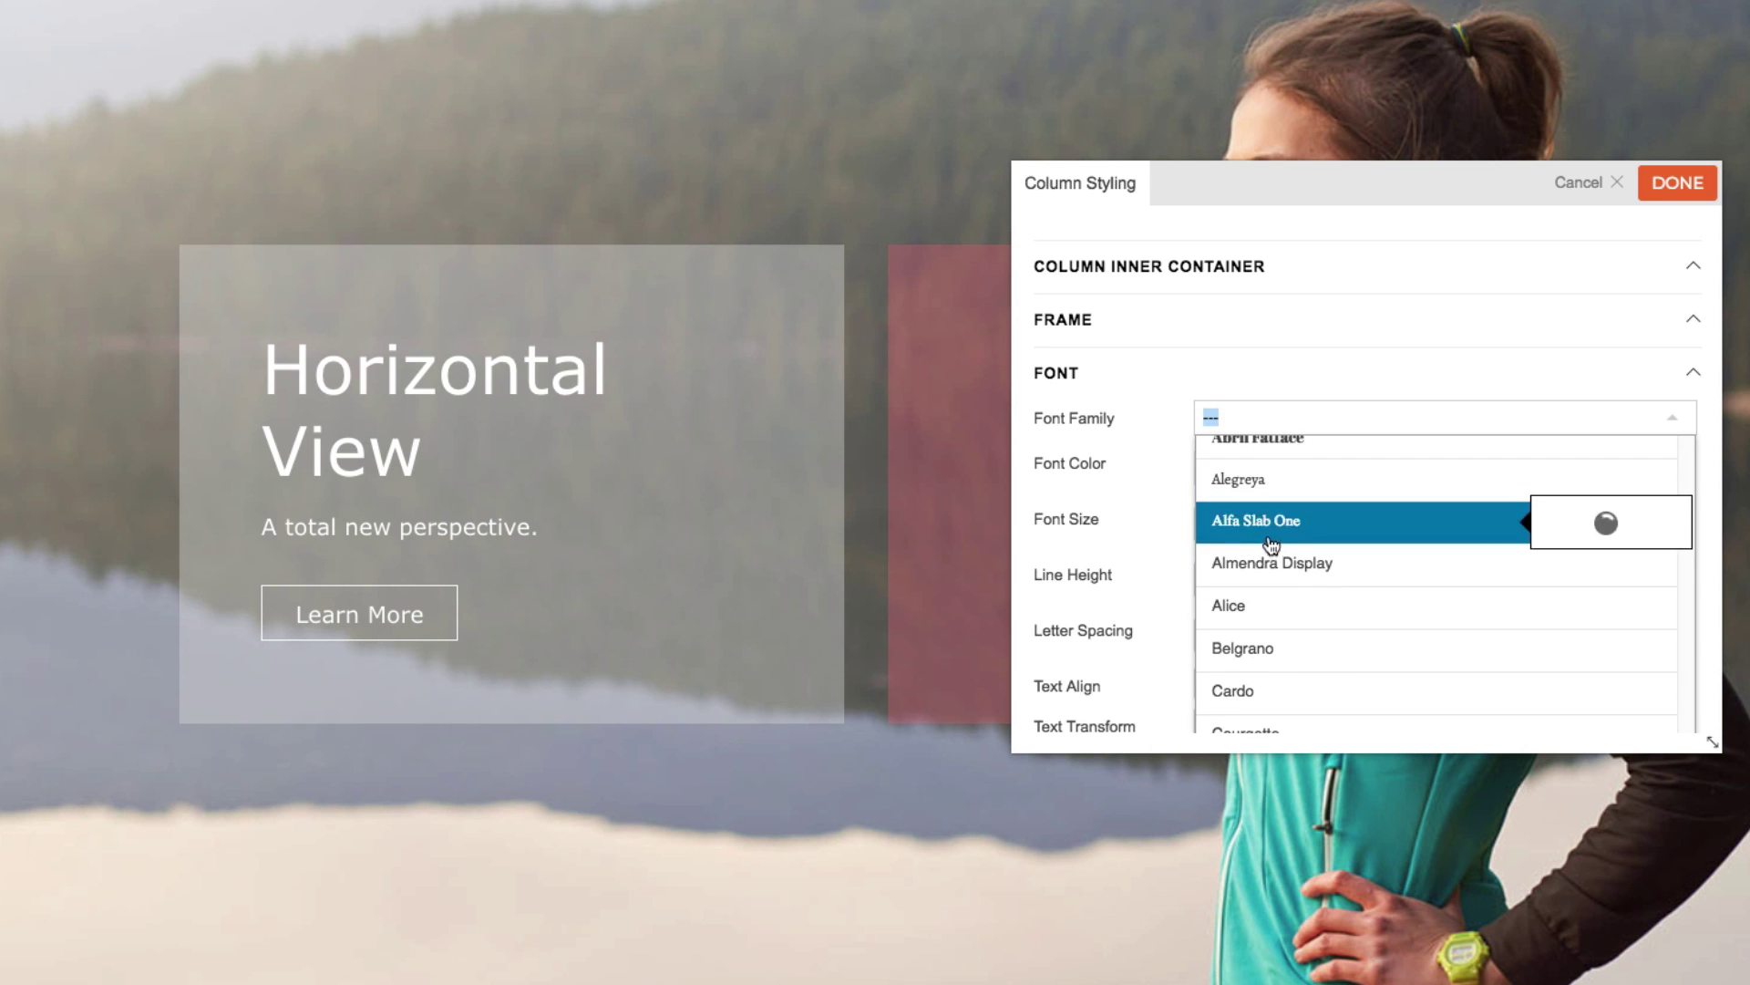
{"action": "left_click", "coordinate": [1271, 537]}
{"action": "left_click", "coordinate": [1362, 539]}
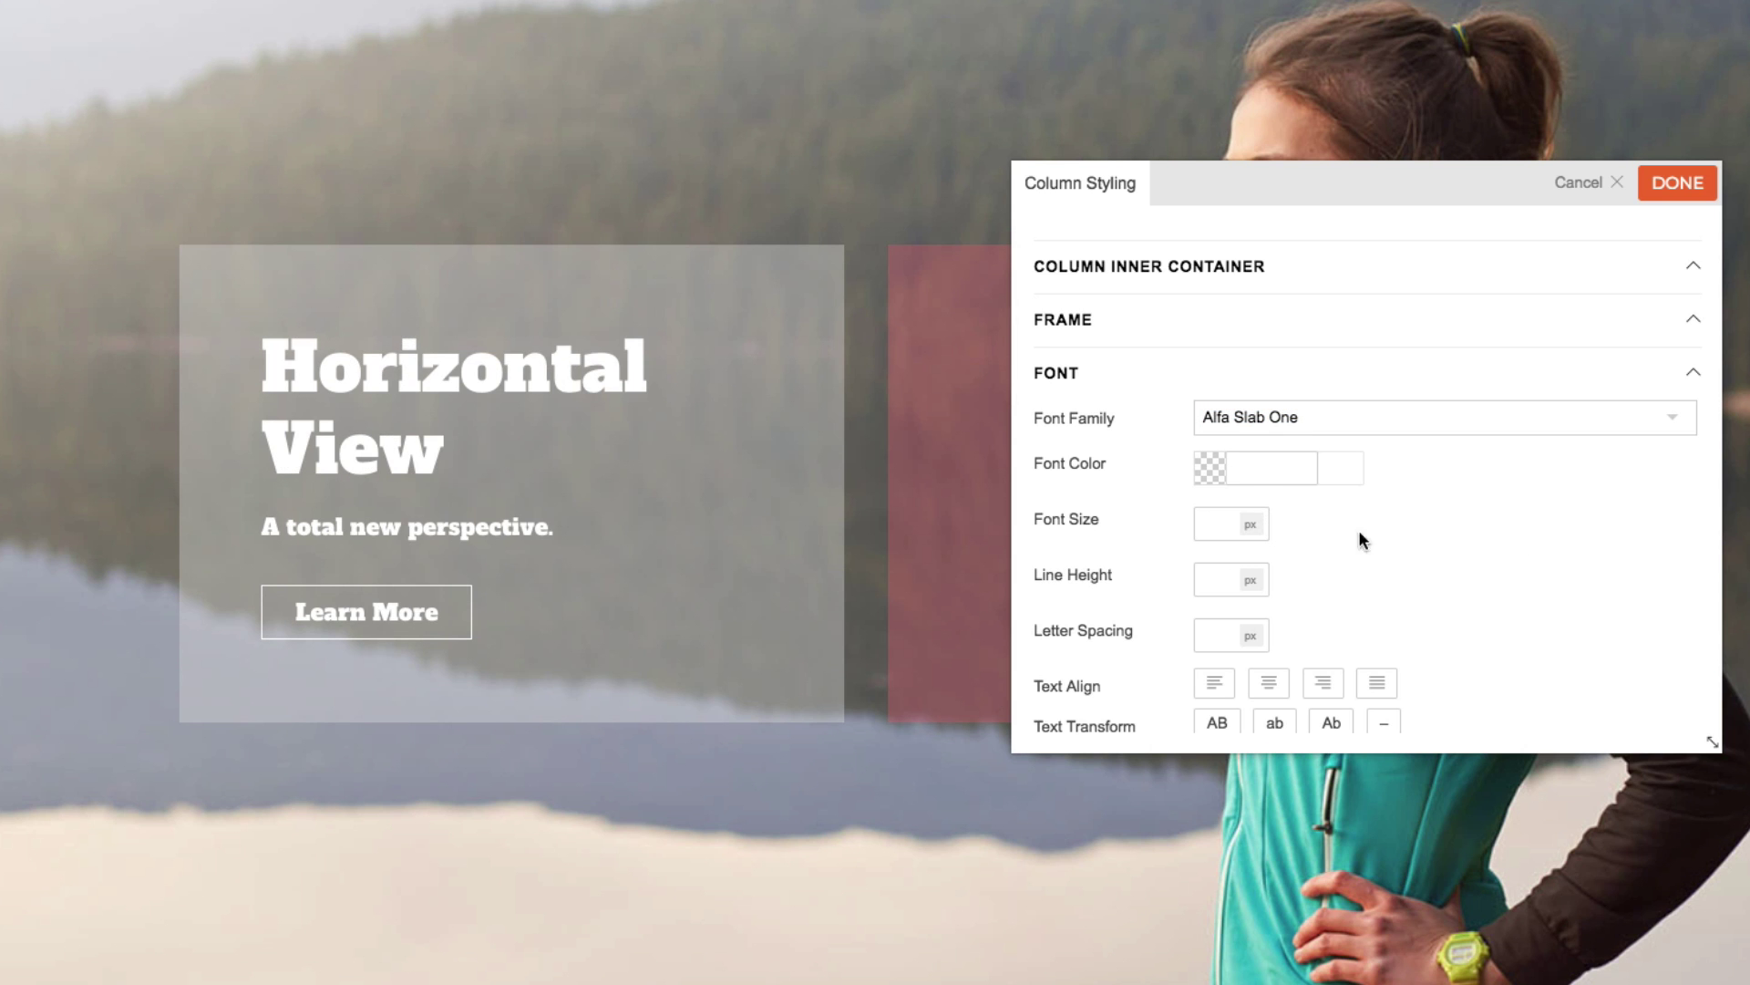
Colour the column text pink #f07175 and widen the column to about 55%.
{"action": "left_click", "coordinate": [1209, 468]}
{"action": "left_click", "coordinate": [1291, 504]}
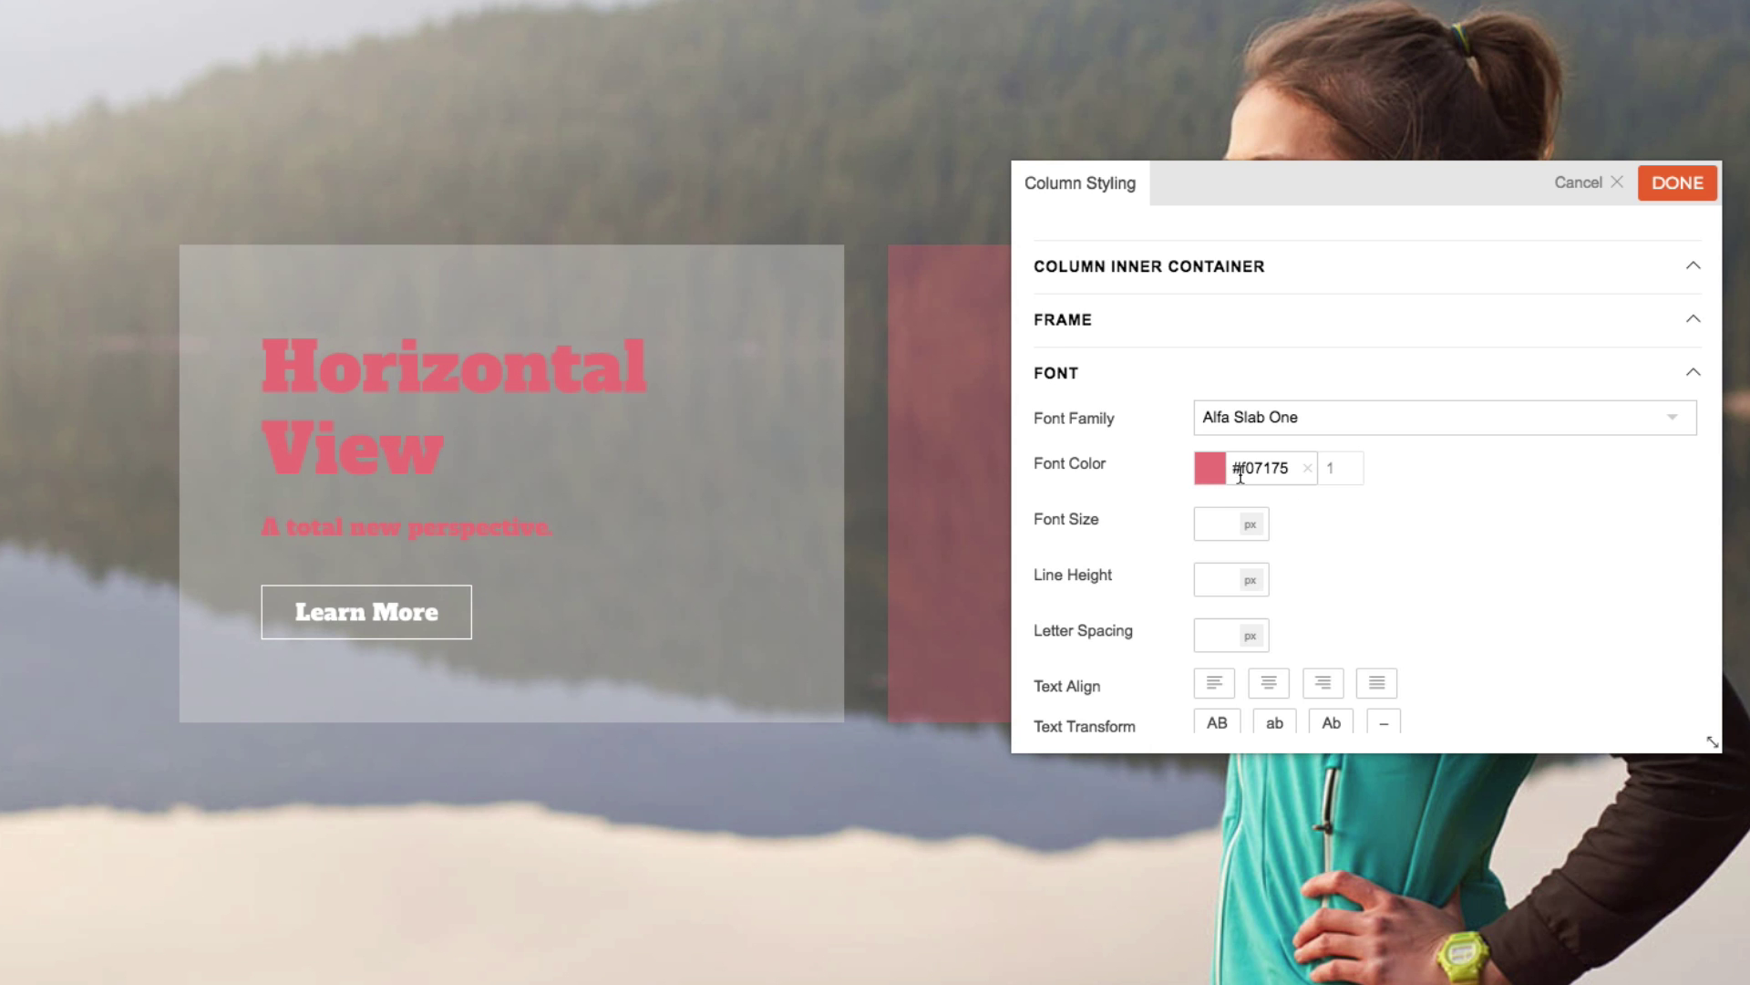
{"action": "left_click", "coordinate": [1303, 374]}
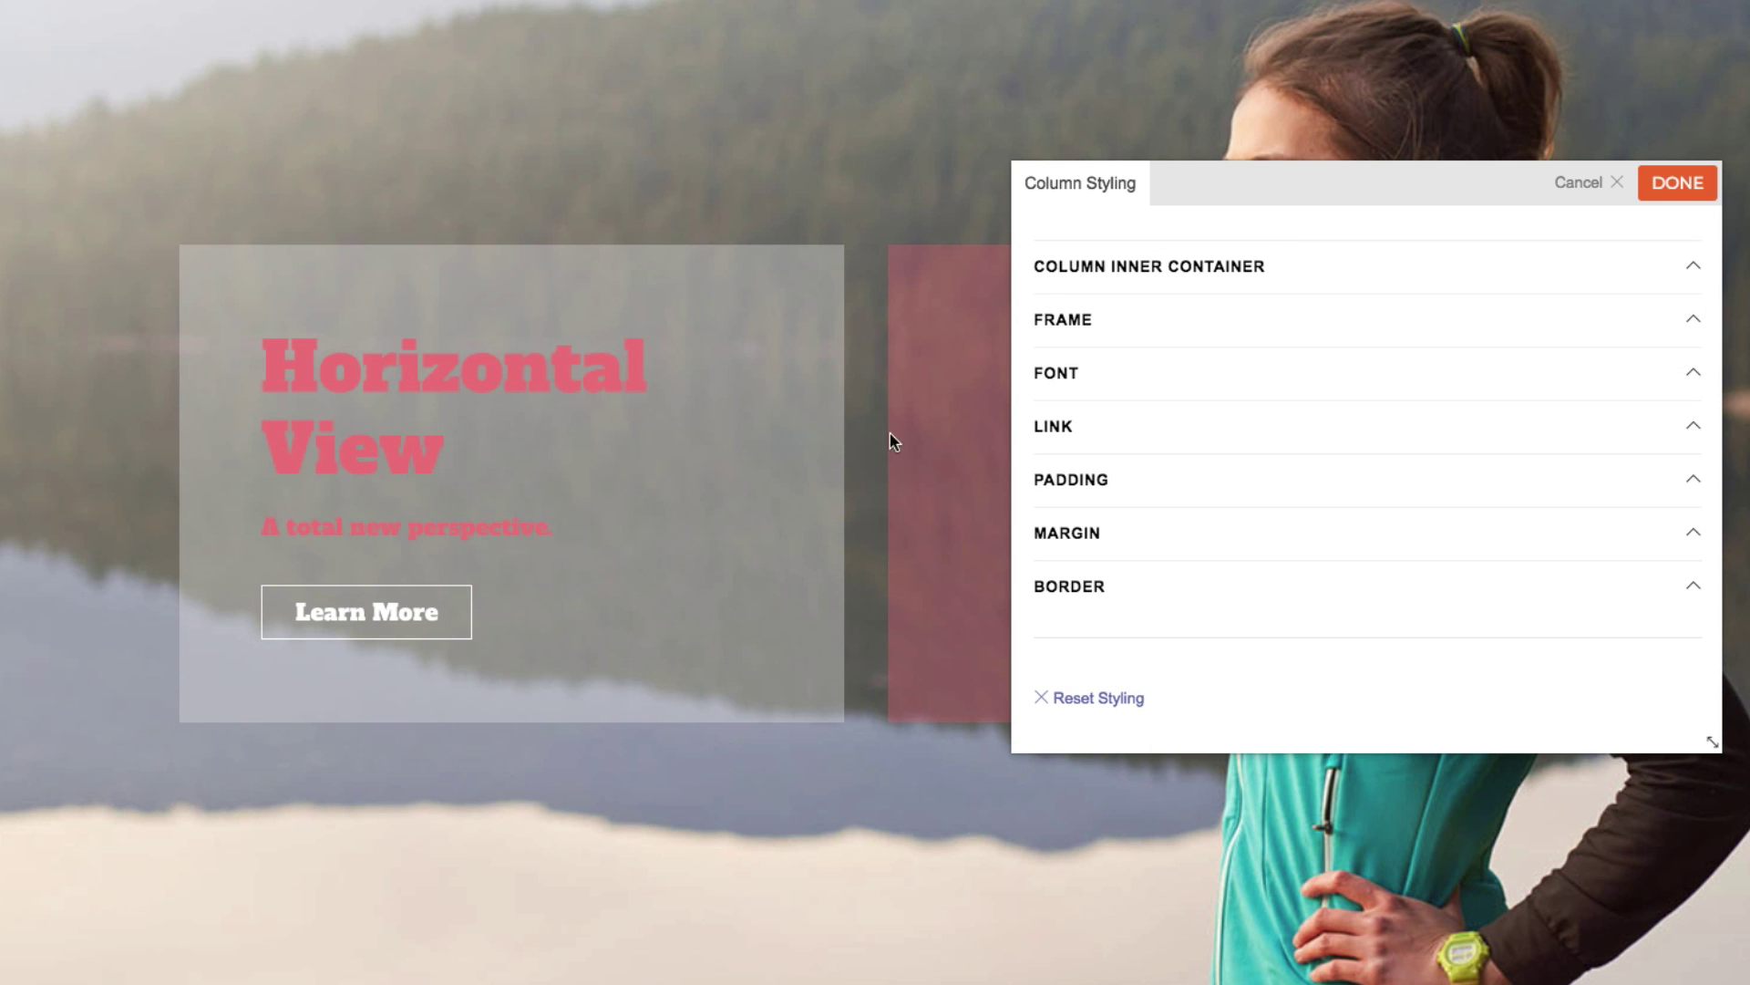
{"action": "left_click_drag", "start_coordinate": [845, 484], "coordinate": [700, 472]}
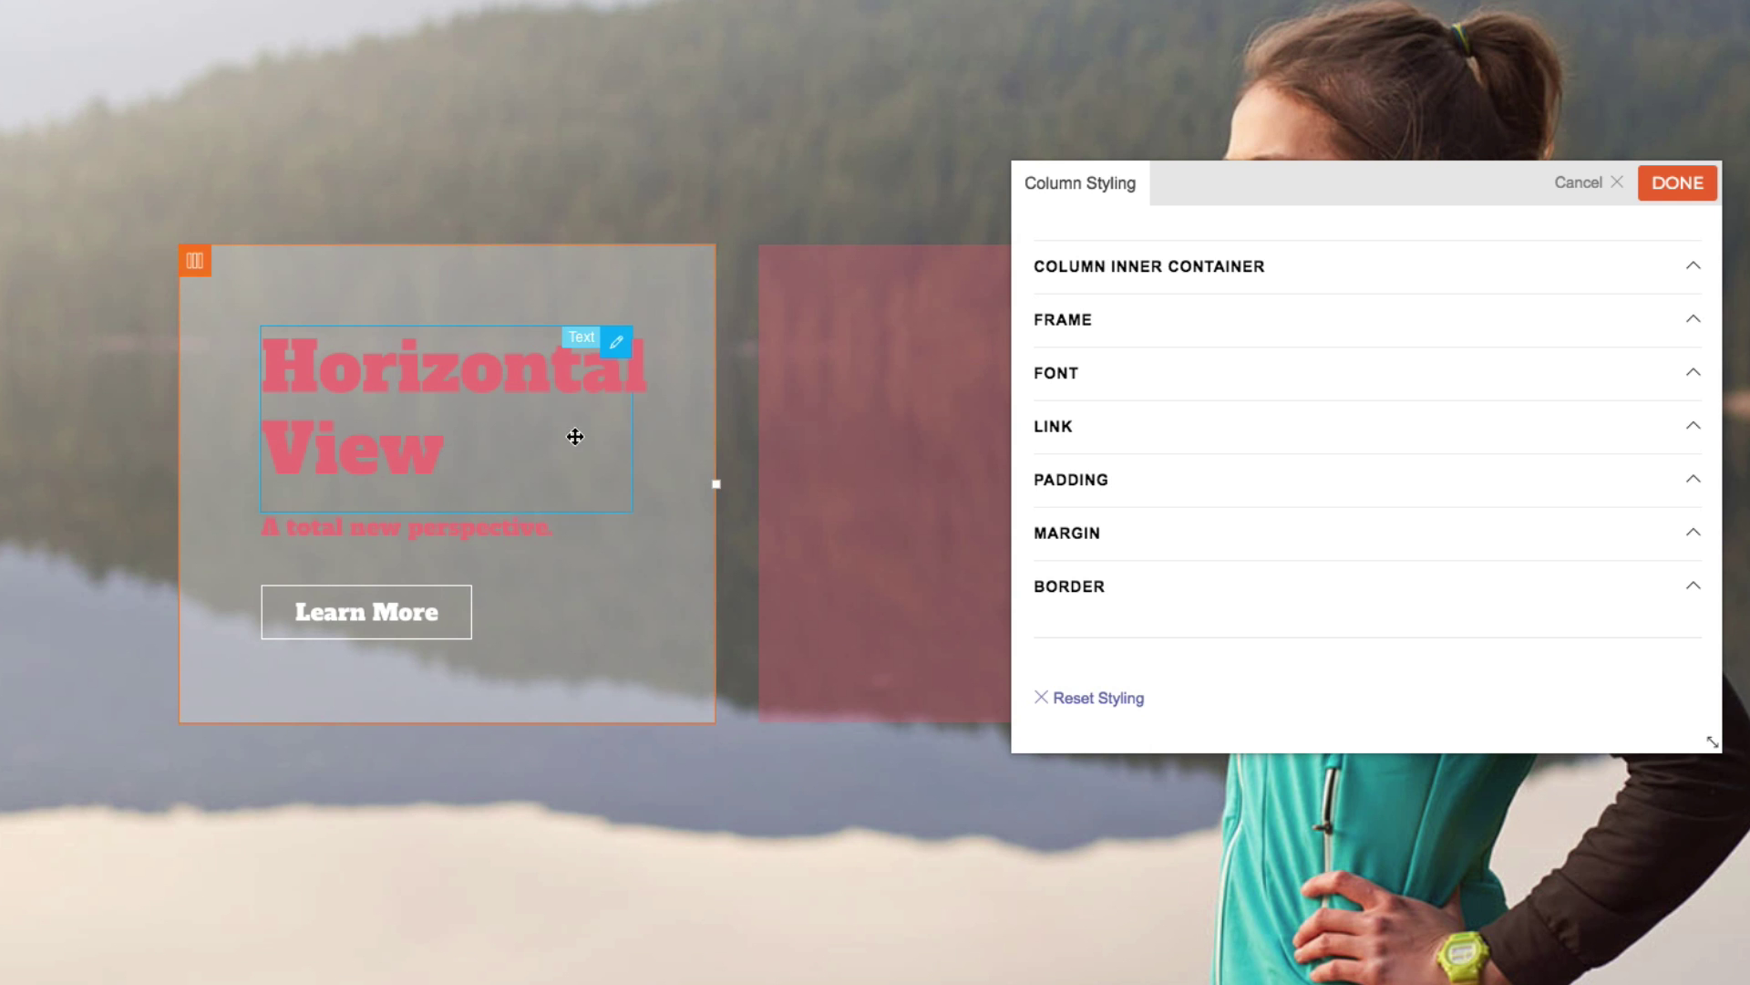
{"action": "mouse_move", "coordinate": [615, 345]}
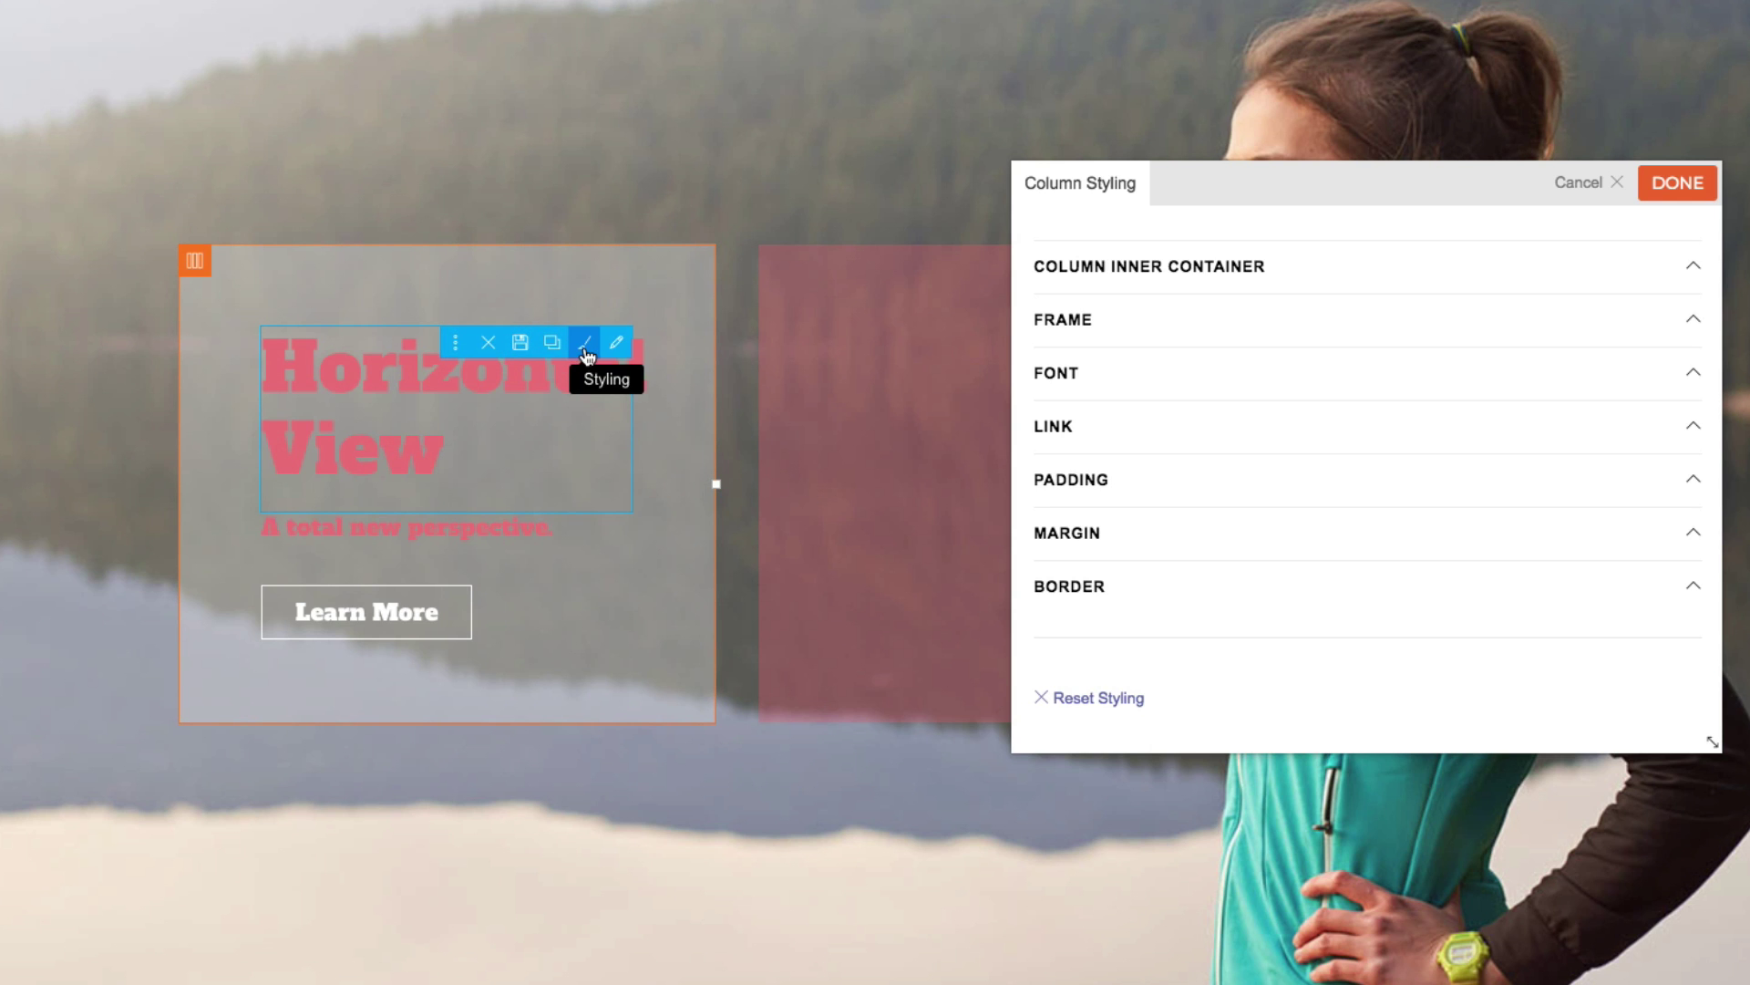
Replace the heading text with 'This a module'.
{"action": "left_click", "coordinate": [615, 344]}
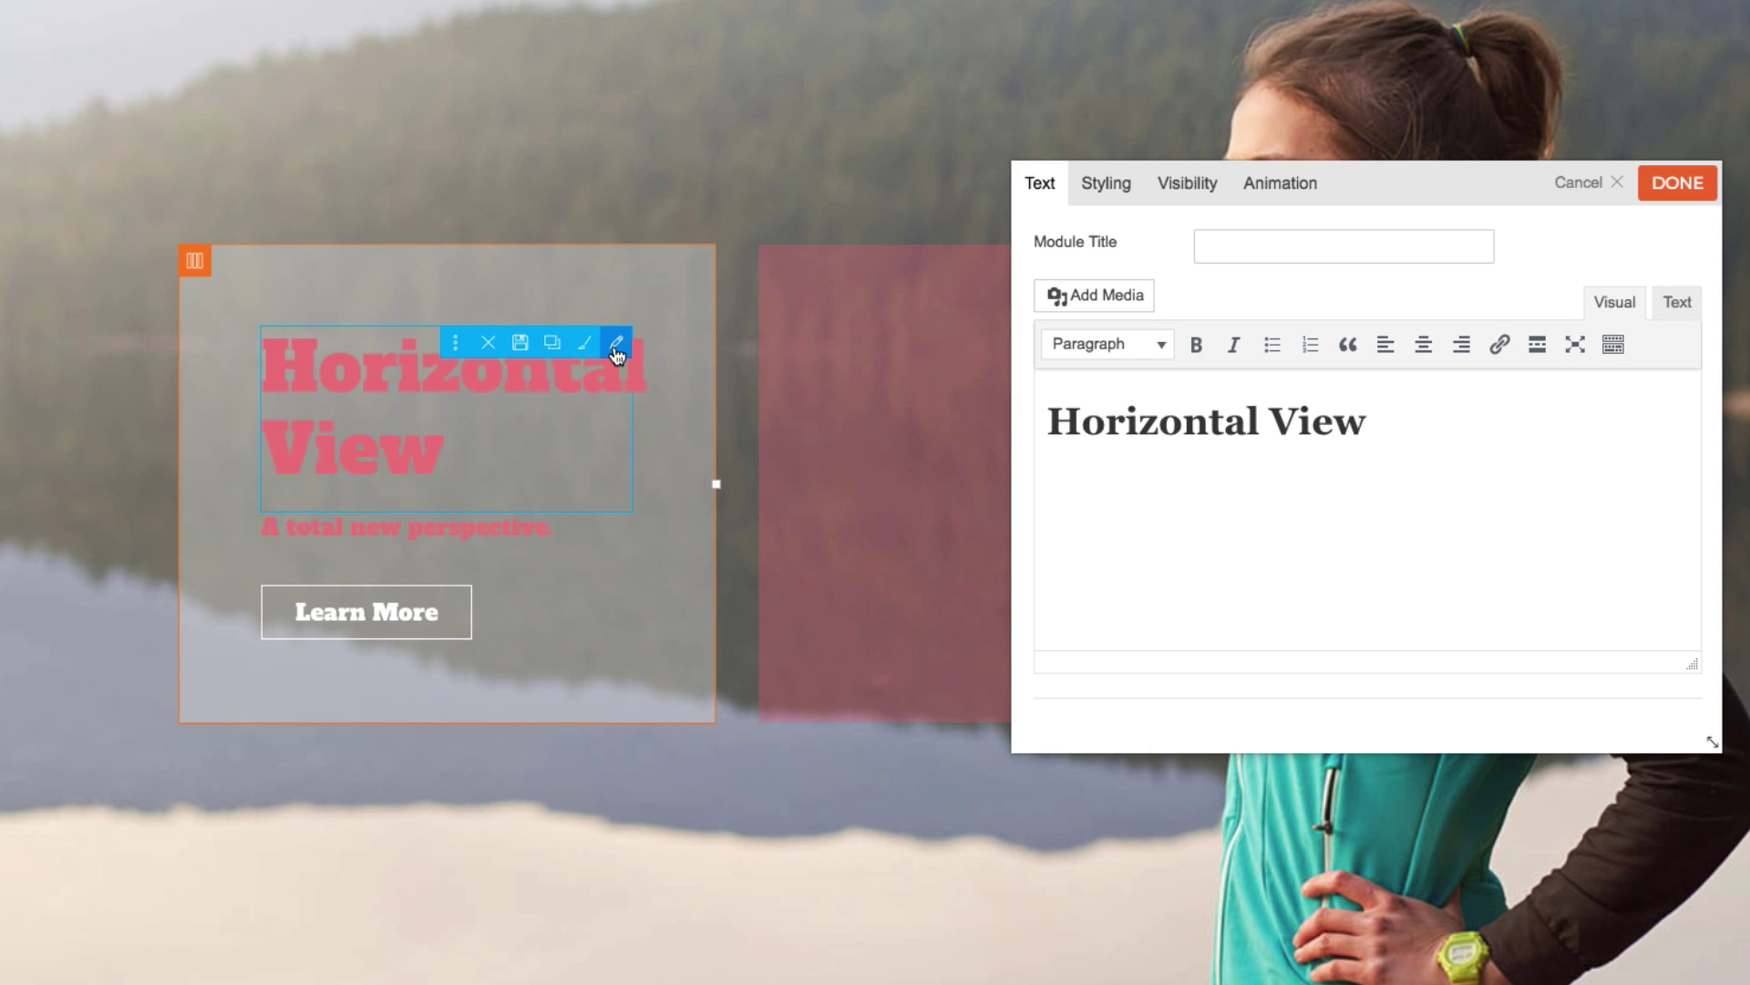
{"action": "scroll", "coordinate": [1218, 483], "scroll_direction": "down", "scroll_amount": 3}
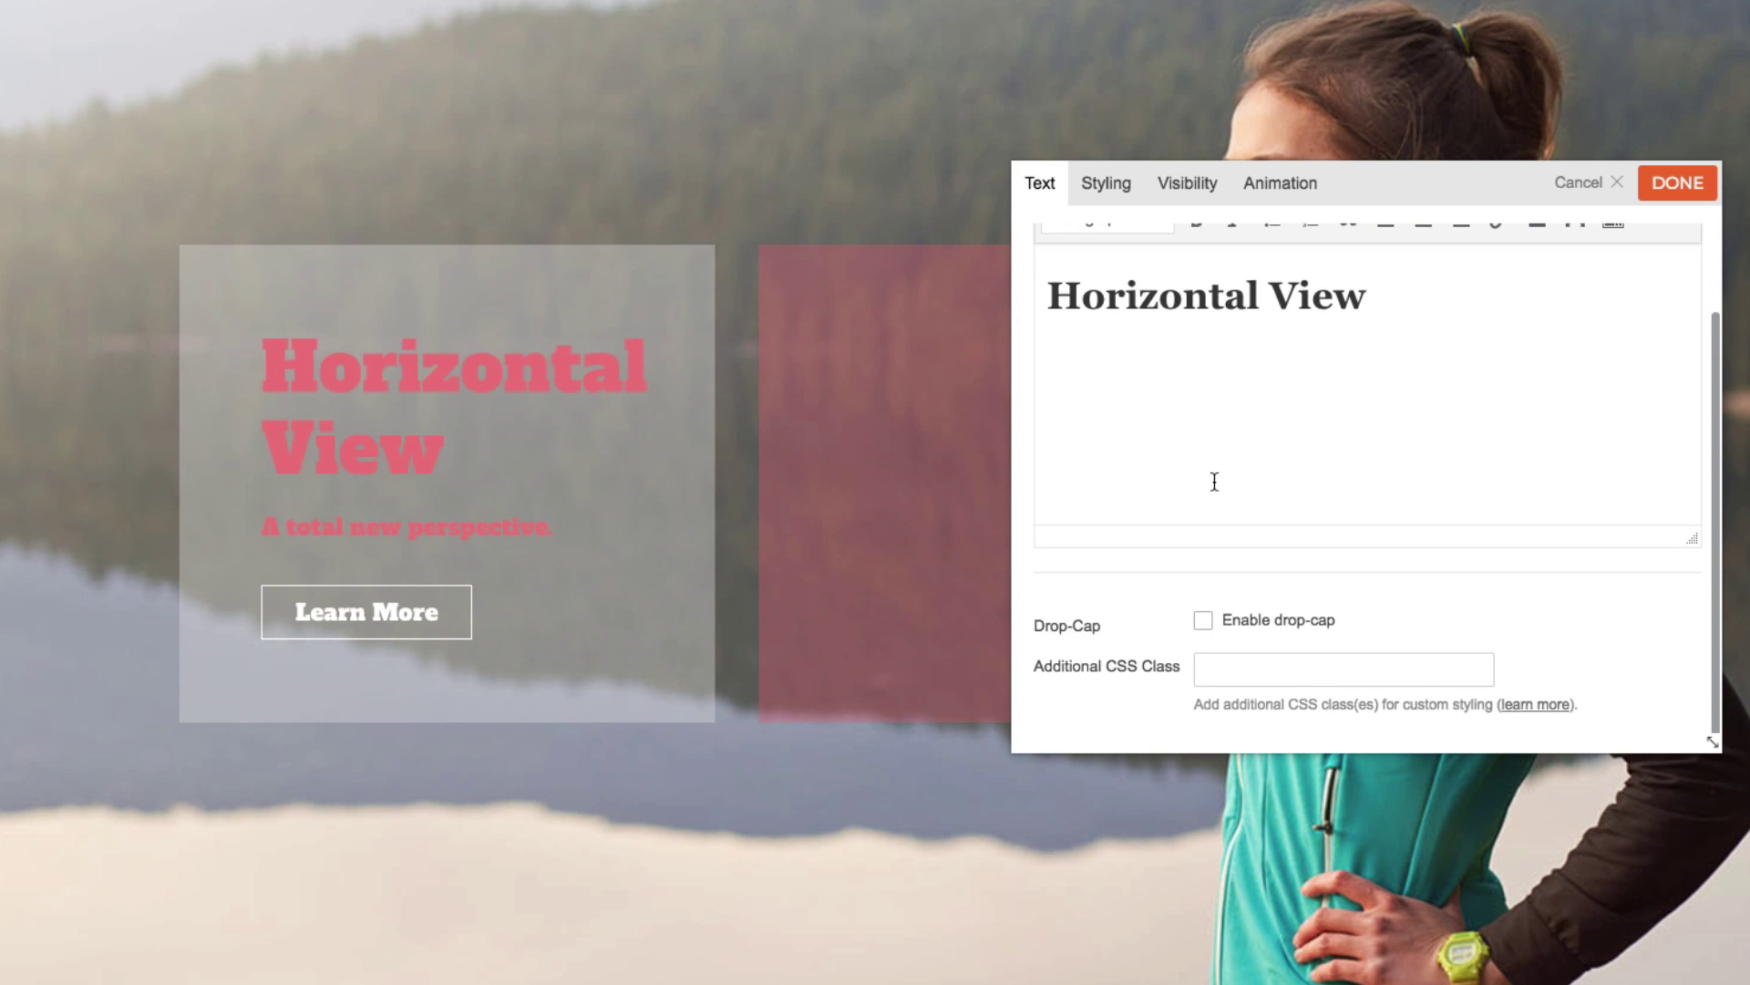
{"action": "scroll", "coordinate": [1211, 481], "scroll_direction": "up", "scroll_amount": 5}
{"action": "triple_click", "coordinate": [1111, 421]}
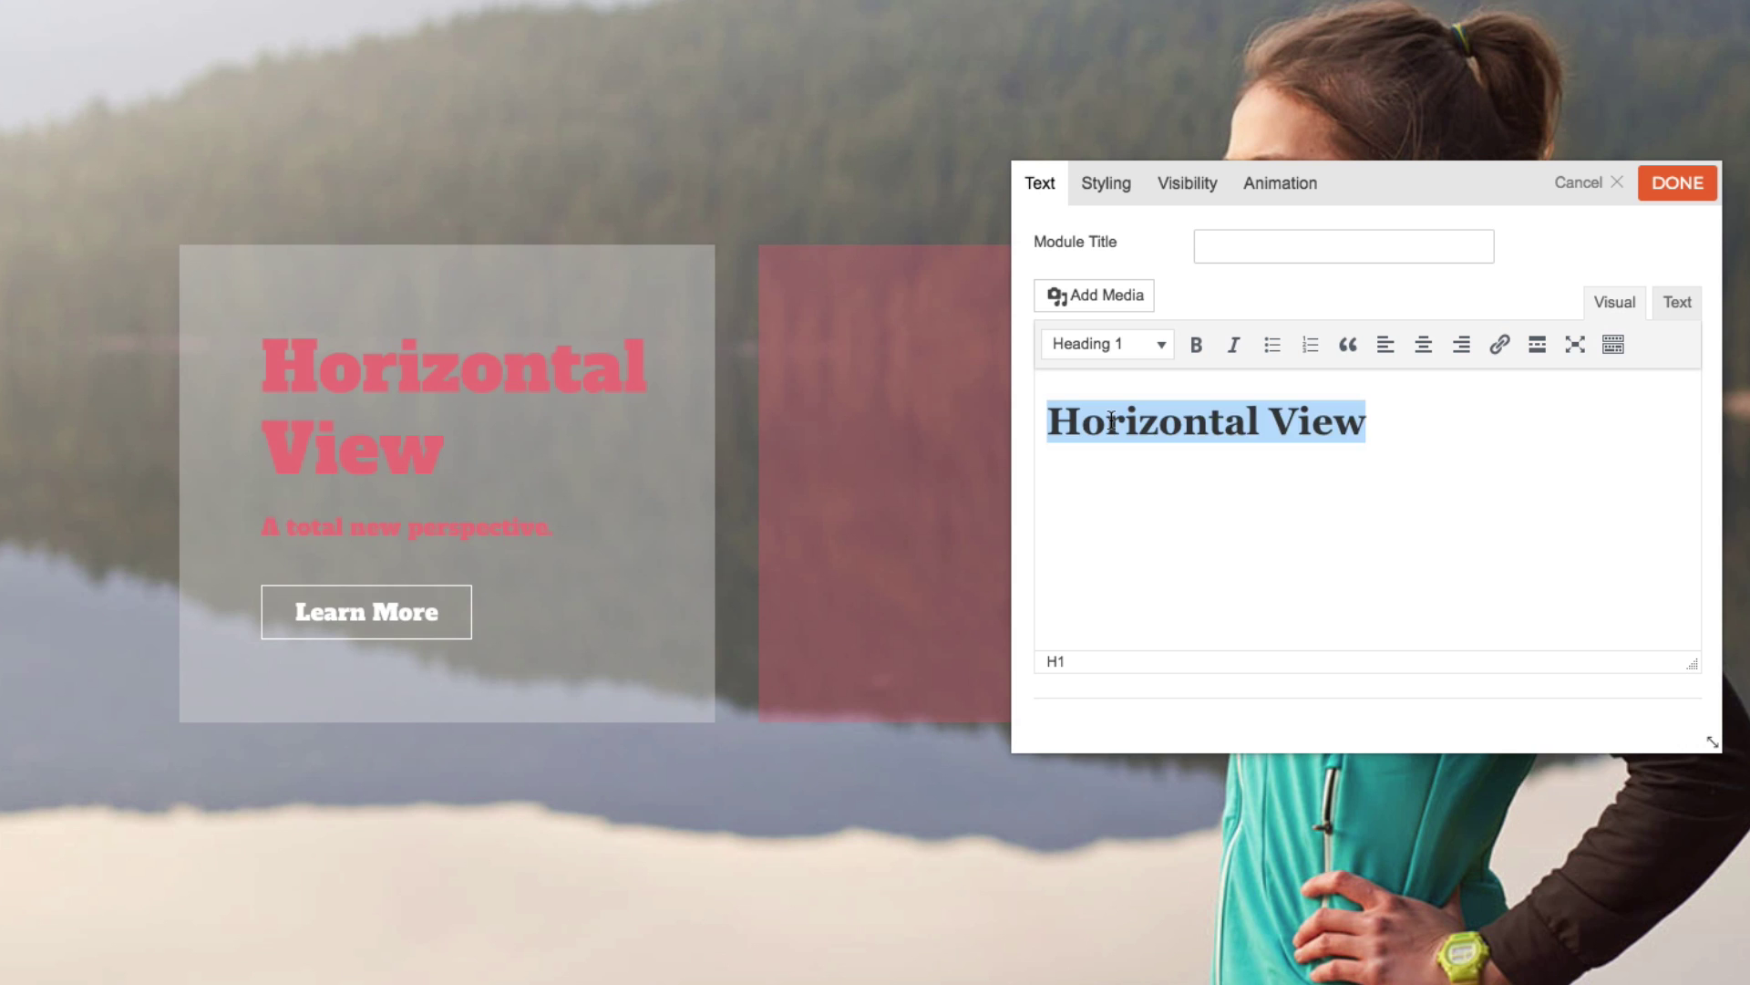
{"action": "type", "text": "This a modu"}
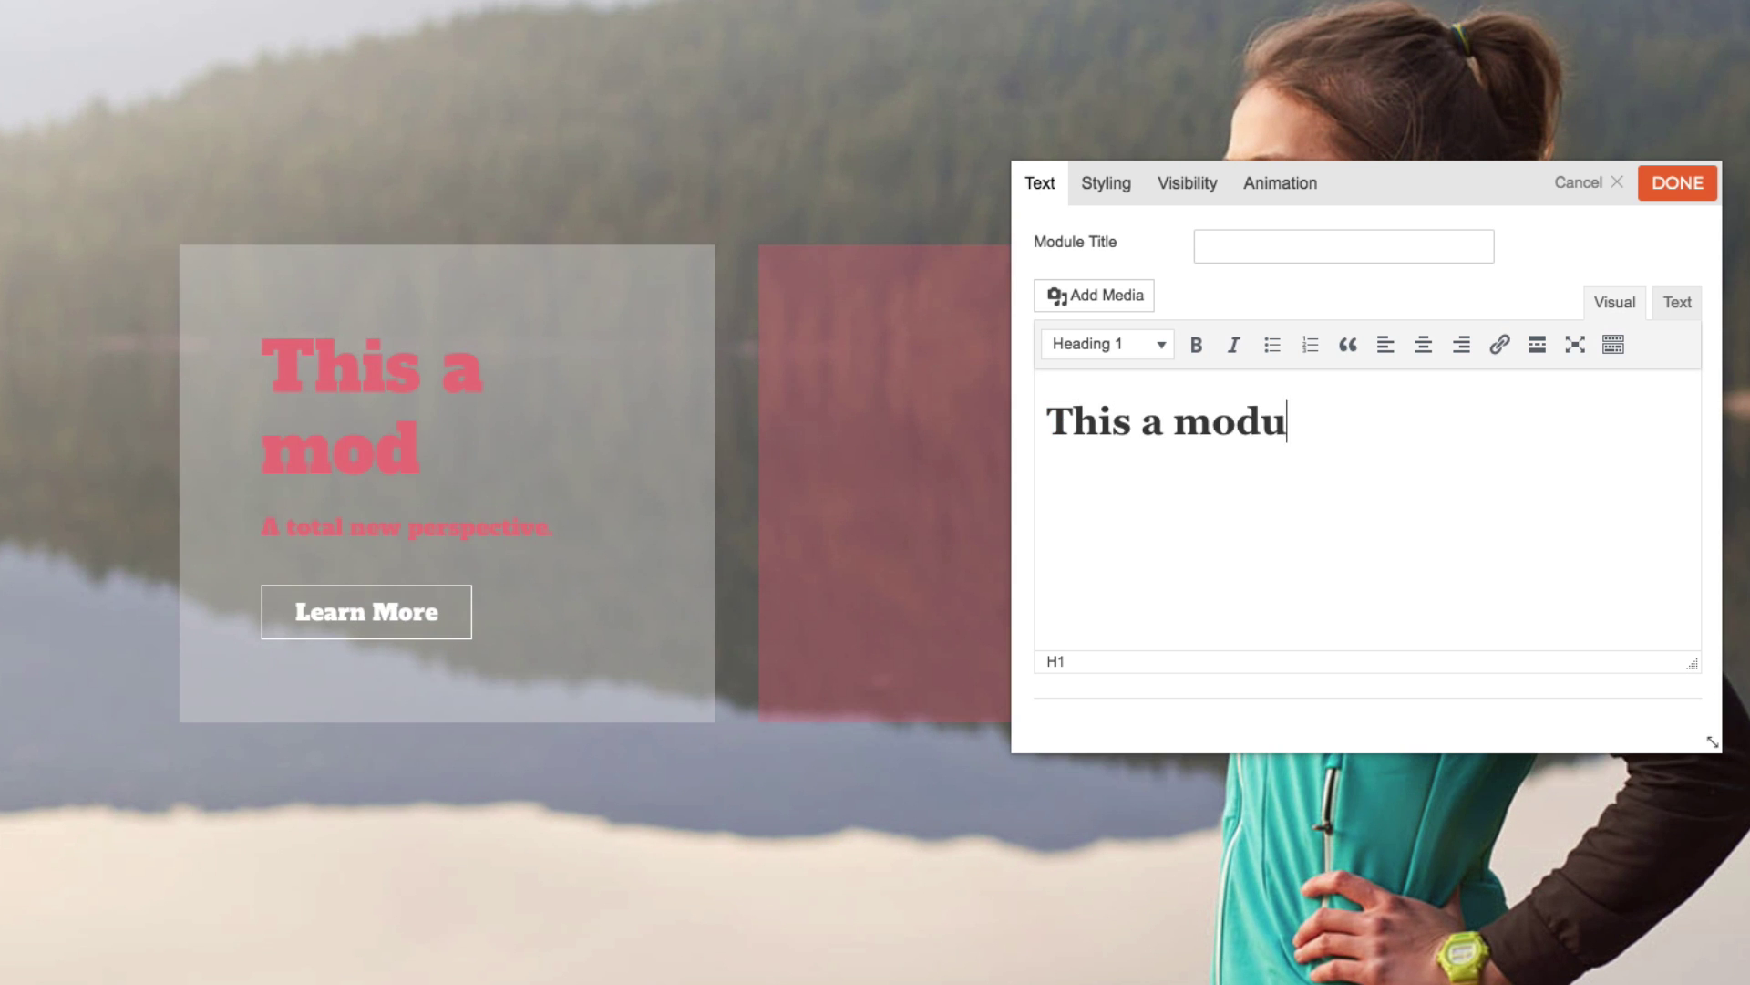
{"action": "type", "text": "le"}
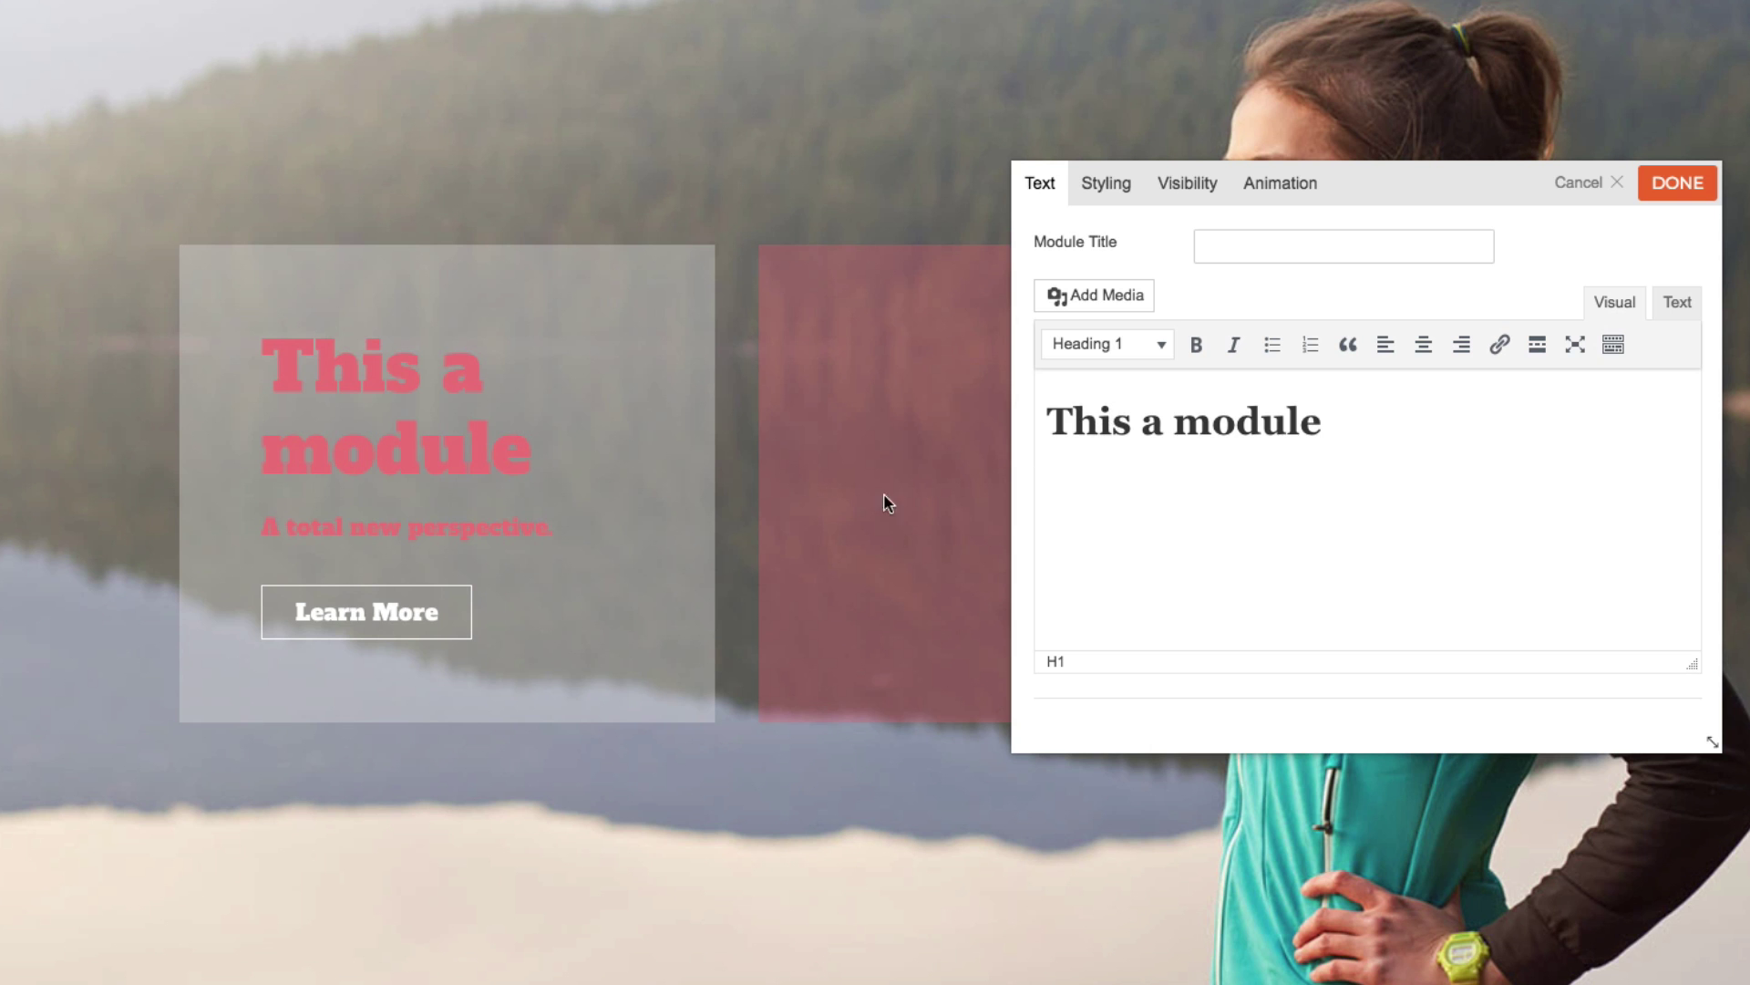
Change the subtitle to 'Live preview' and colour it black.
{"action": "left_click", "coordinate": [617, 517]}
{"action": "triple_click", "coordinate": [1256, 399]}
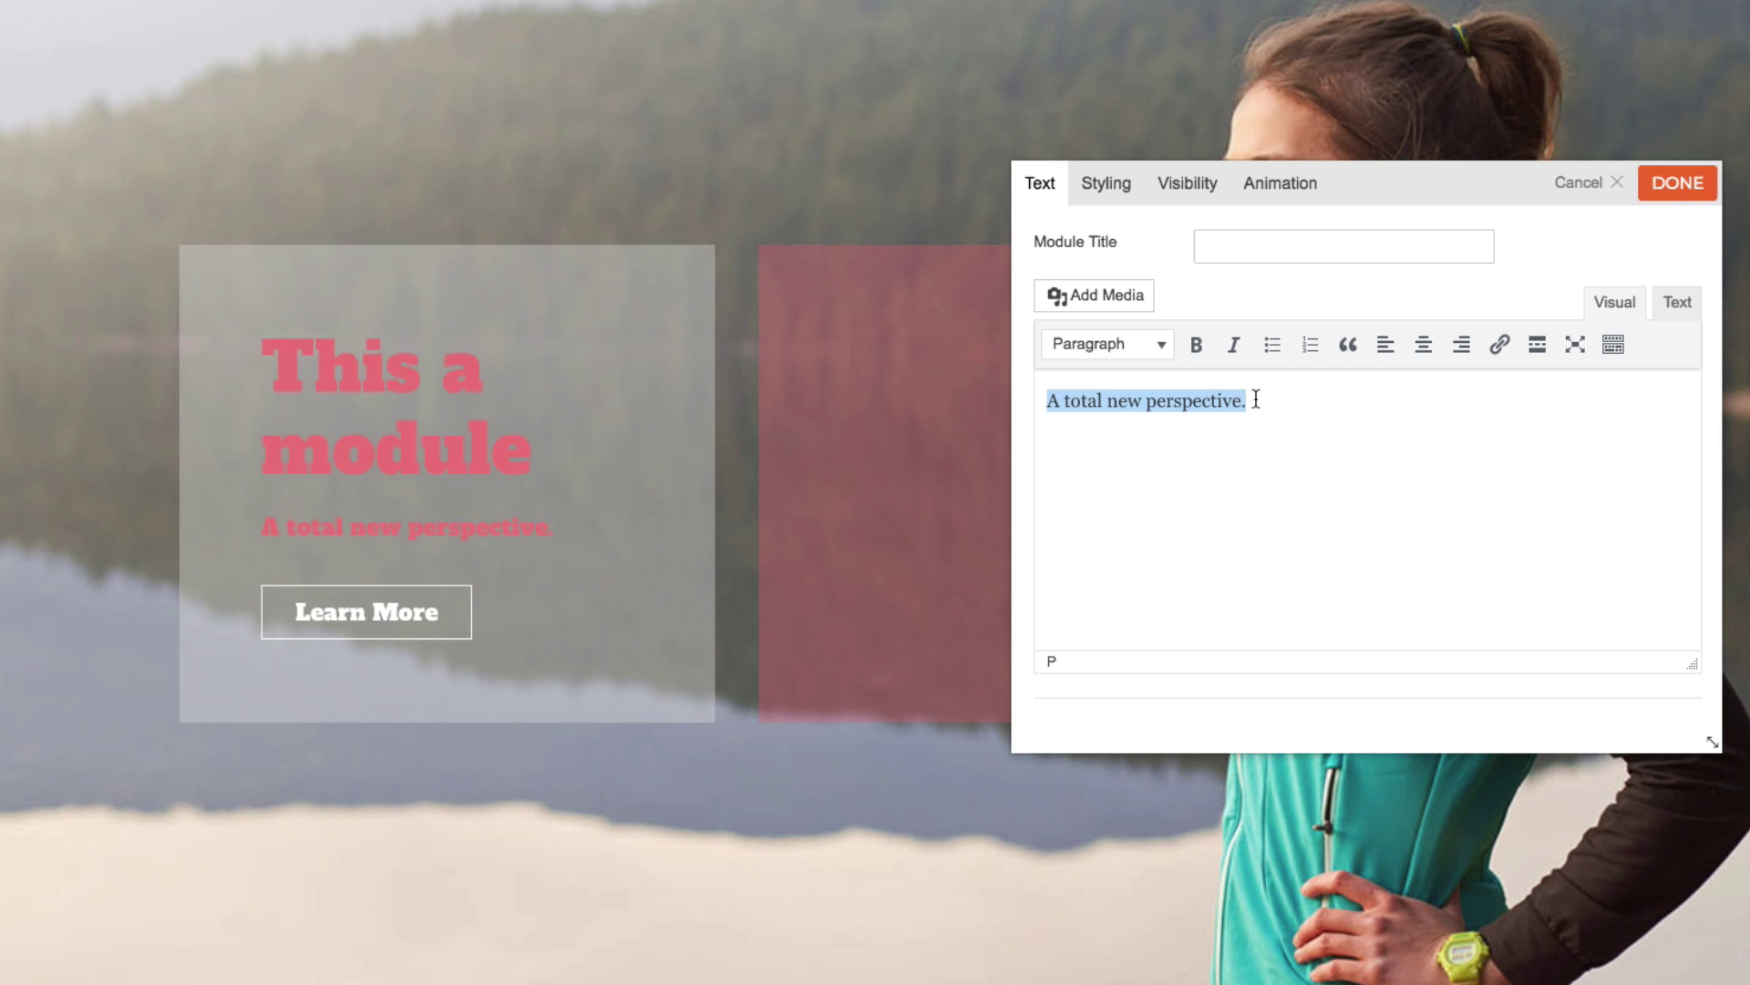
{"action": "type", "text": "Live preview! Wow!"}
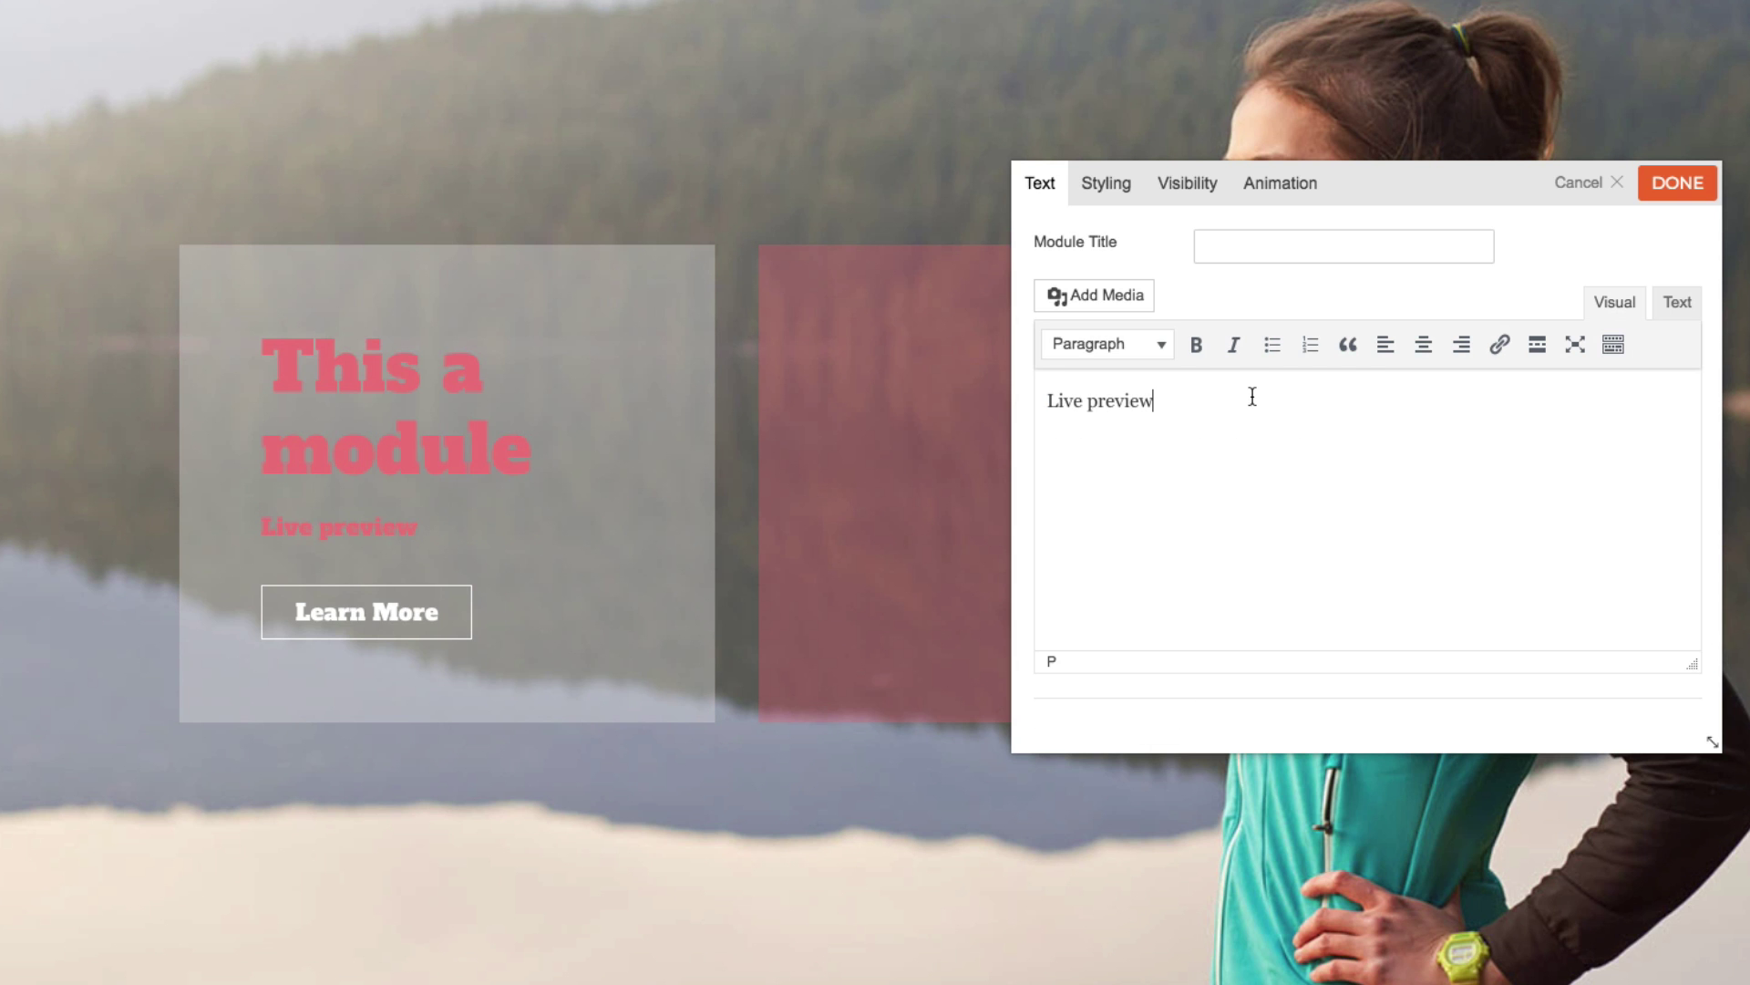
{"action": "left_click", "coordinate": [1106, 185]}
{"action": "left_click", "coordinate": [1201, 412]}
{"action": "left_click", "coordinate": [1215, 494]}
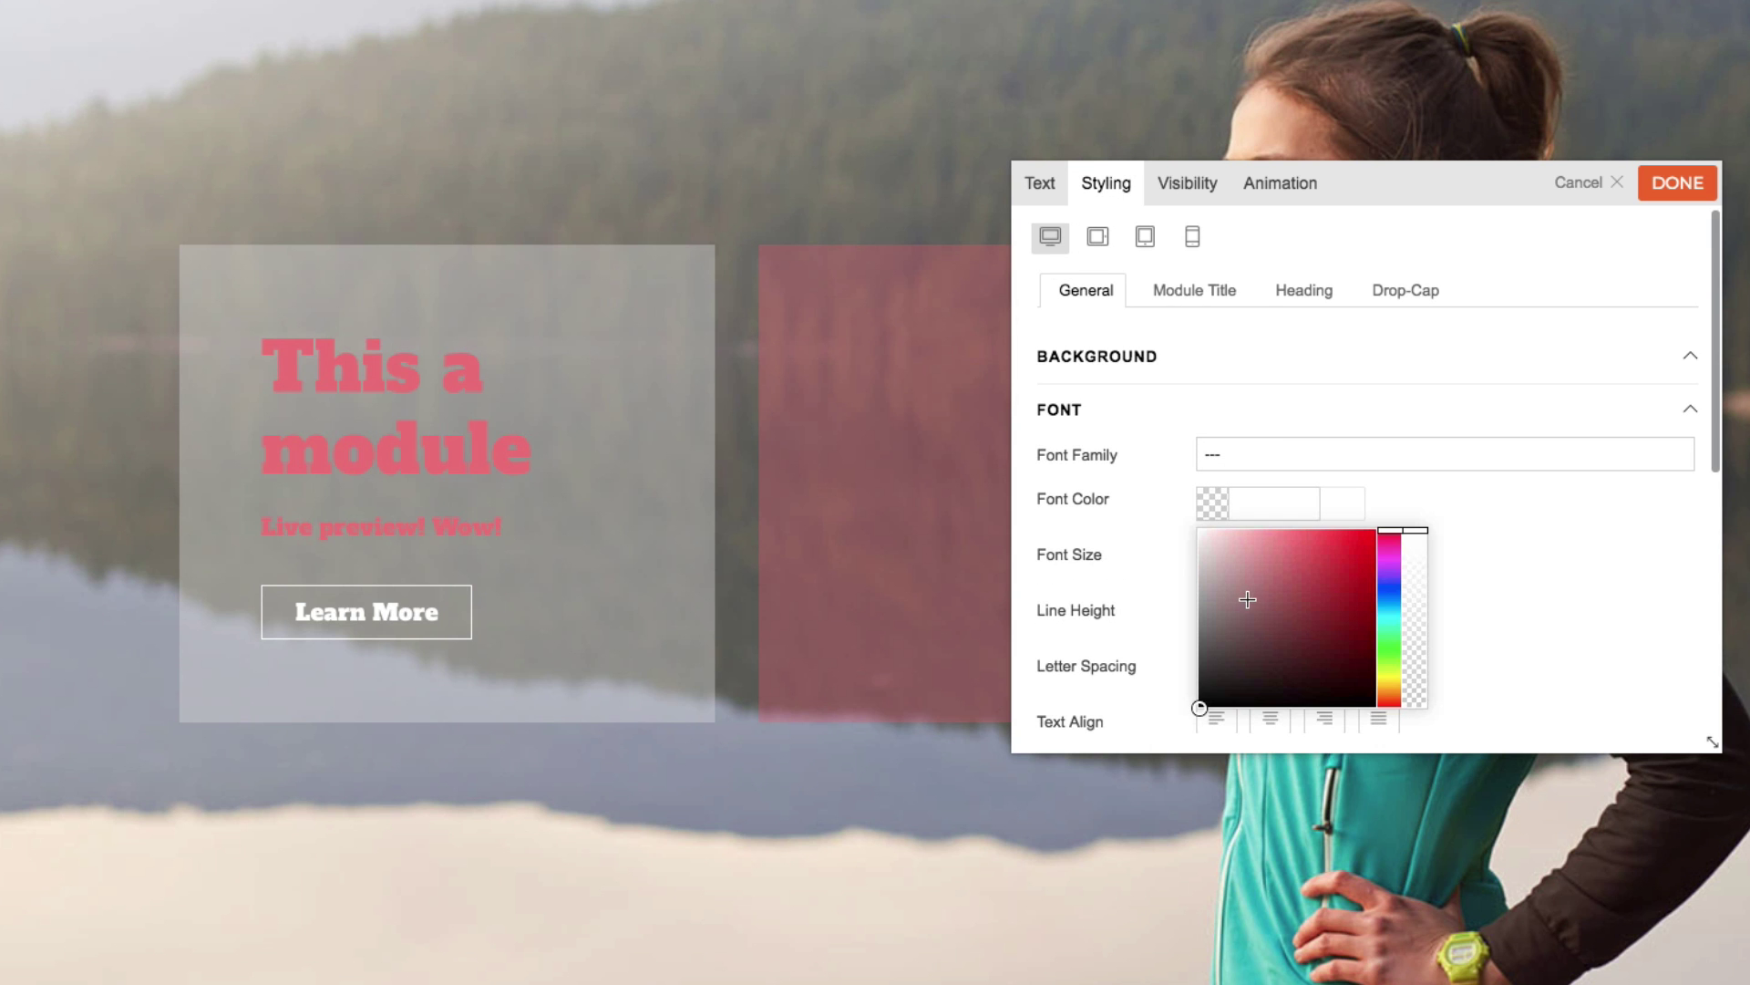
{"action": "left_click", "coordinate": [1199, 705]}
Make the heading text red (#ff0009).
{"action": "left_click", "coordinate": [532, 445]}
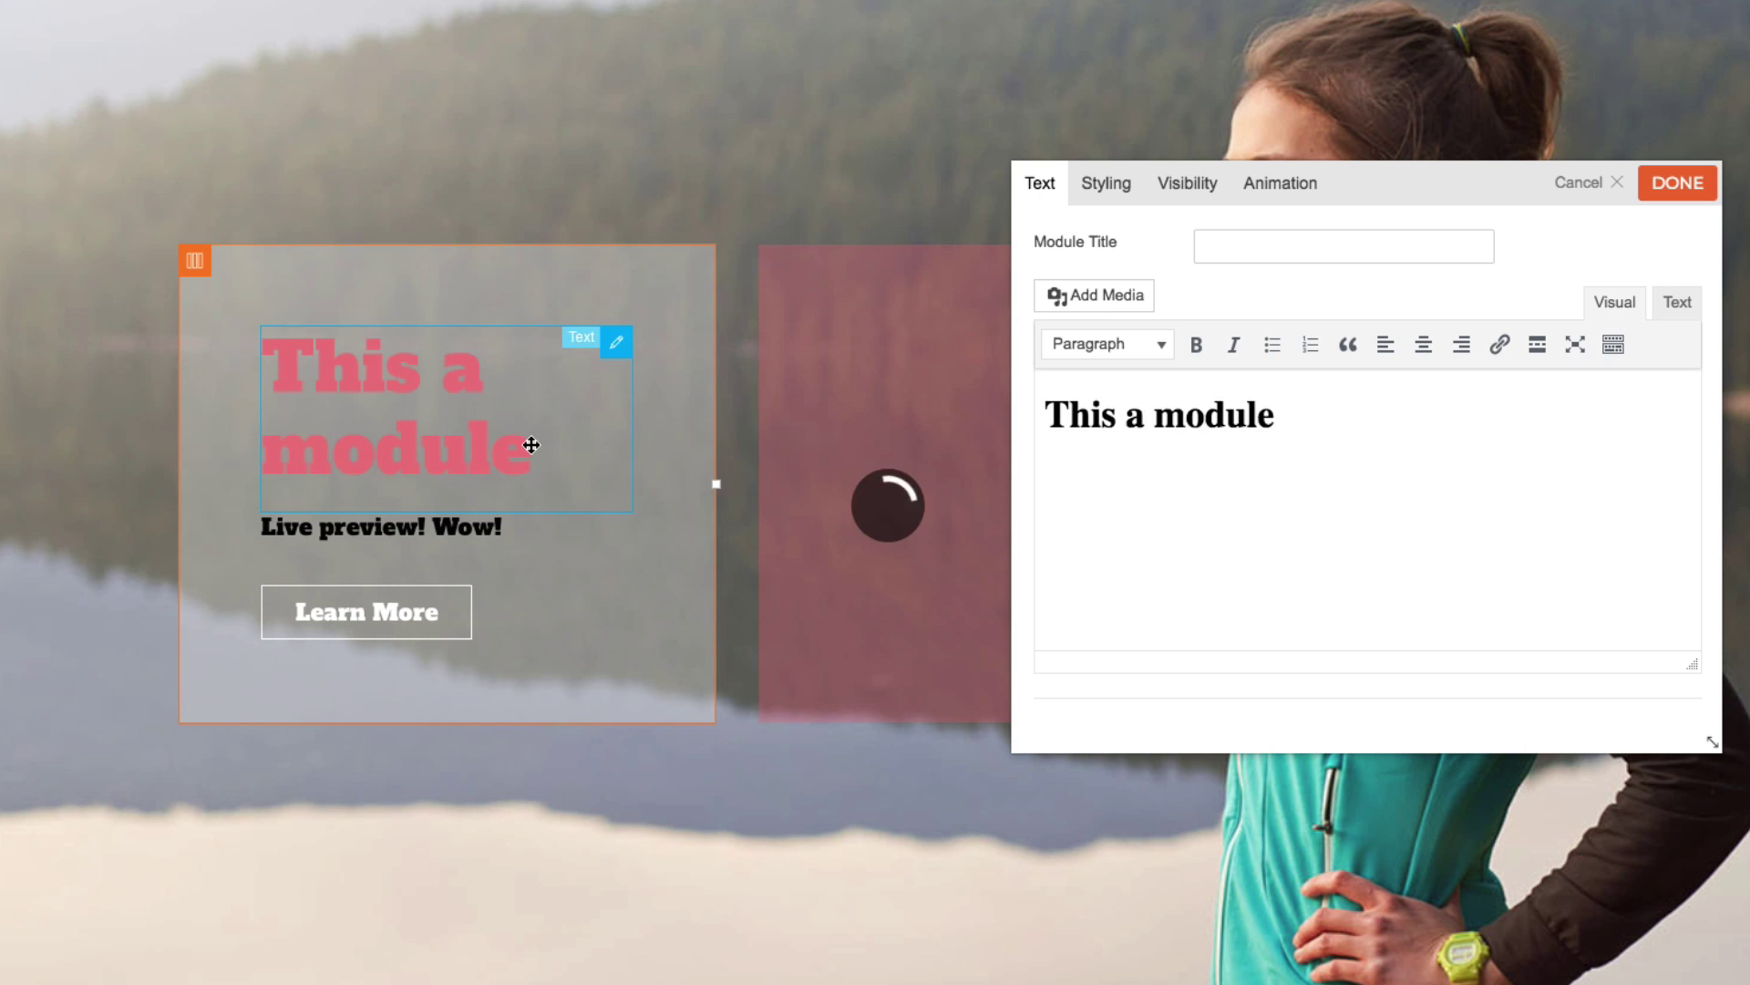
{"action": "left_click", "coordinate": [1106, 182]}
{"action": "left_click", "coordinate": [1180, 429]}
{"action": "left_click", "coordinate": [1212, 507]}
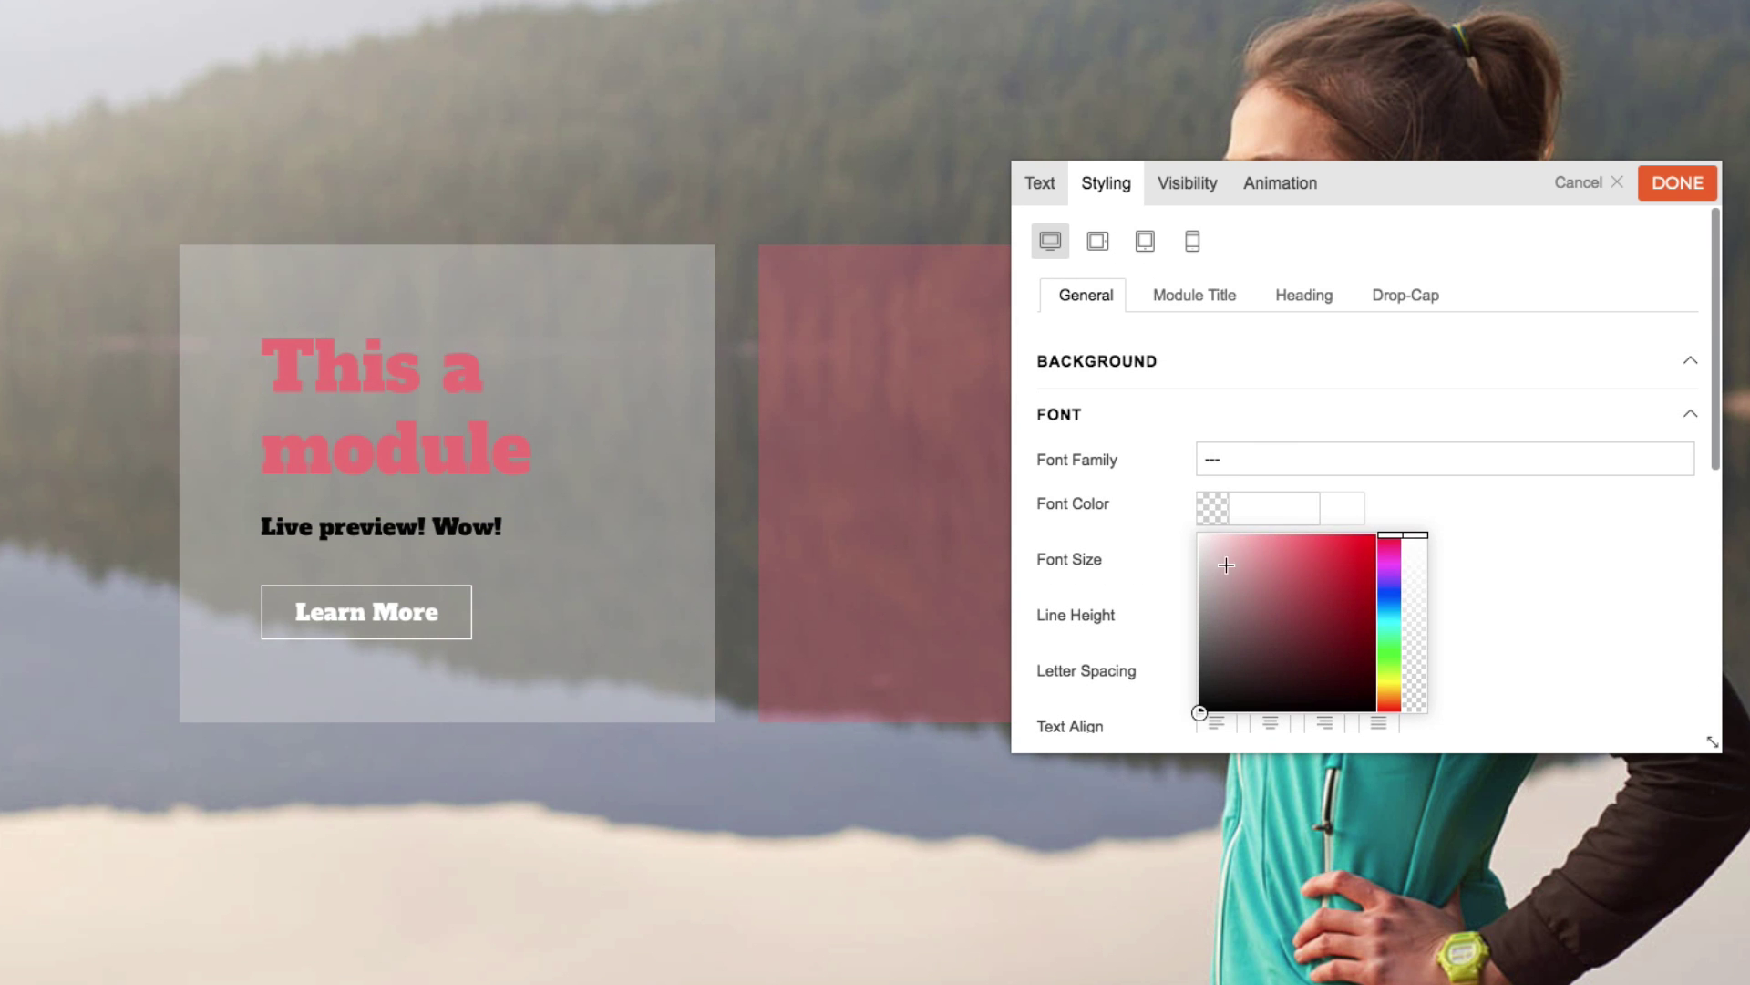
{"action": "left_click", "coordinate": [1375, 538]}
{"action": "left_click", "coordinate": [1473, 511]}
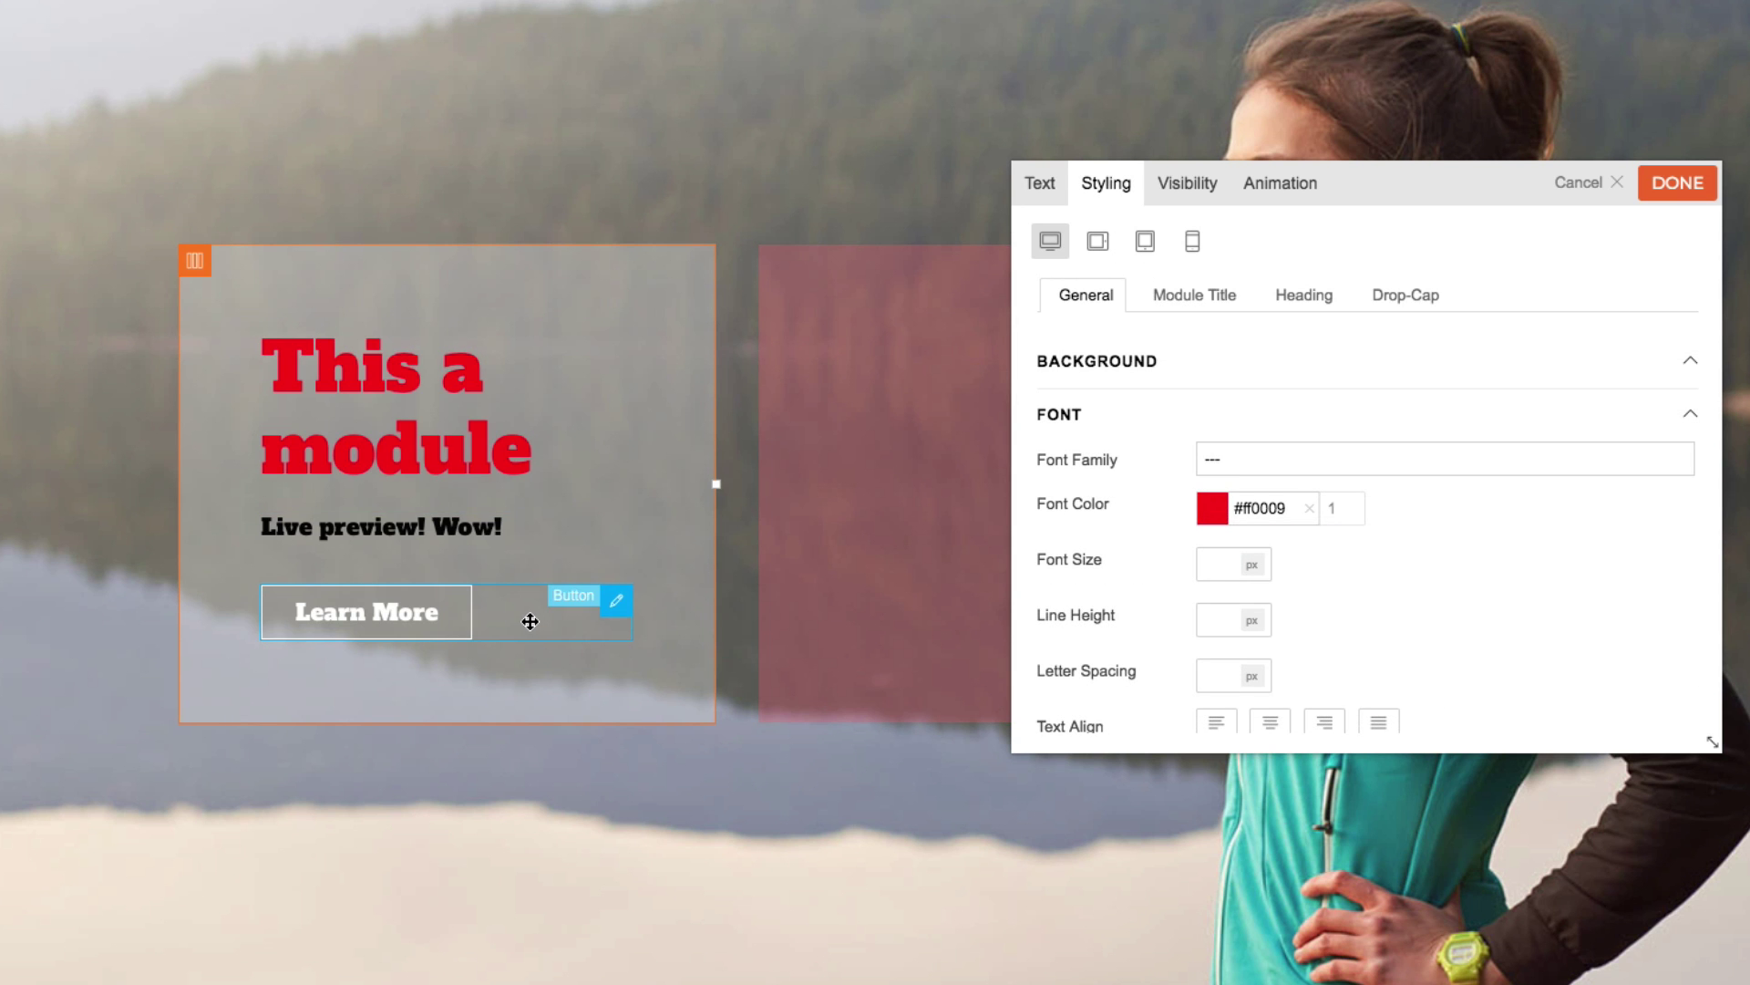
Make the Learn More button blue and apply the change.
{"action": "left_click", "coordinate": [617, 595]}
{"action": "scroll", "coordinate": [1315, 593], "scroll_direction": "down", "scroll_amount": 2}
{"action": "left_click", "coordinate": [1296, 586]}
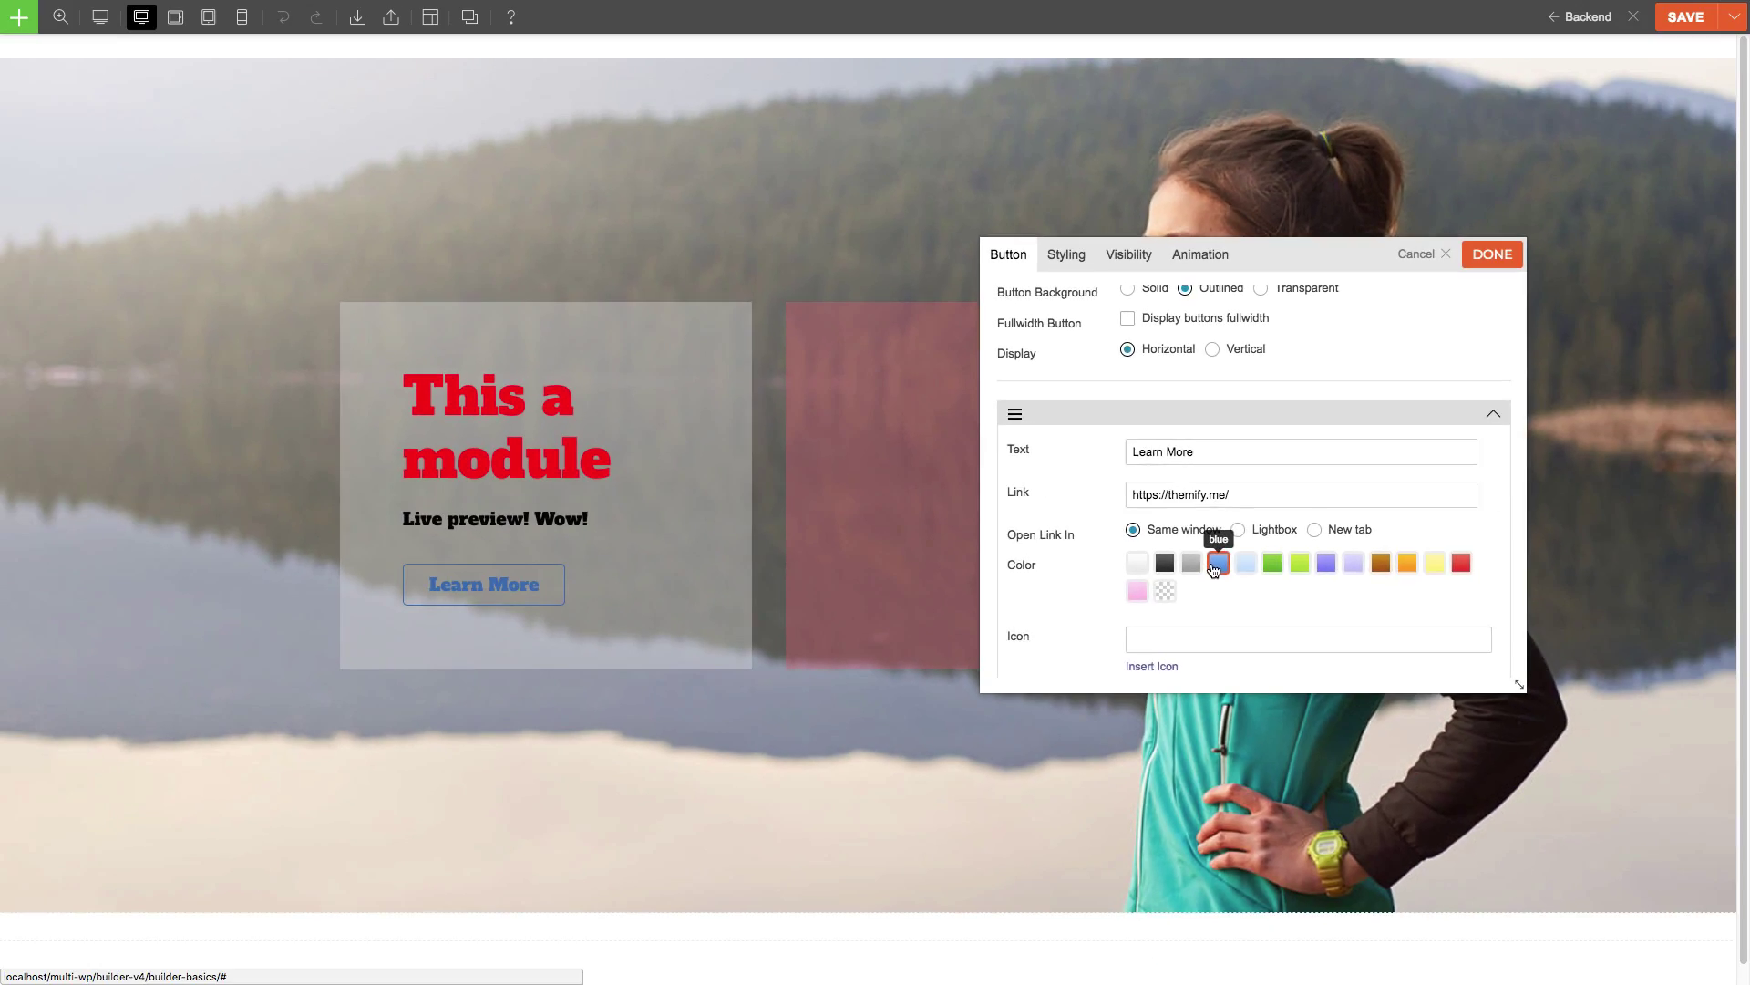
{"action": "scroll", "coordinate": [1296, 586], "scroll_direction": "up", "scroll_amount": 3}
{"action": "left_click", "coordinate": [1486, 259]}
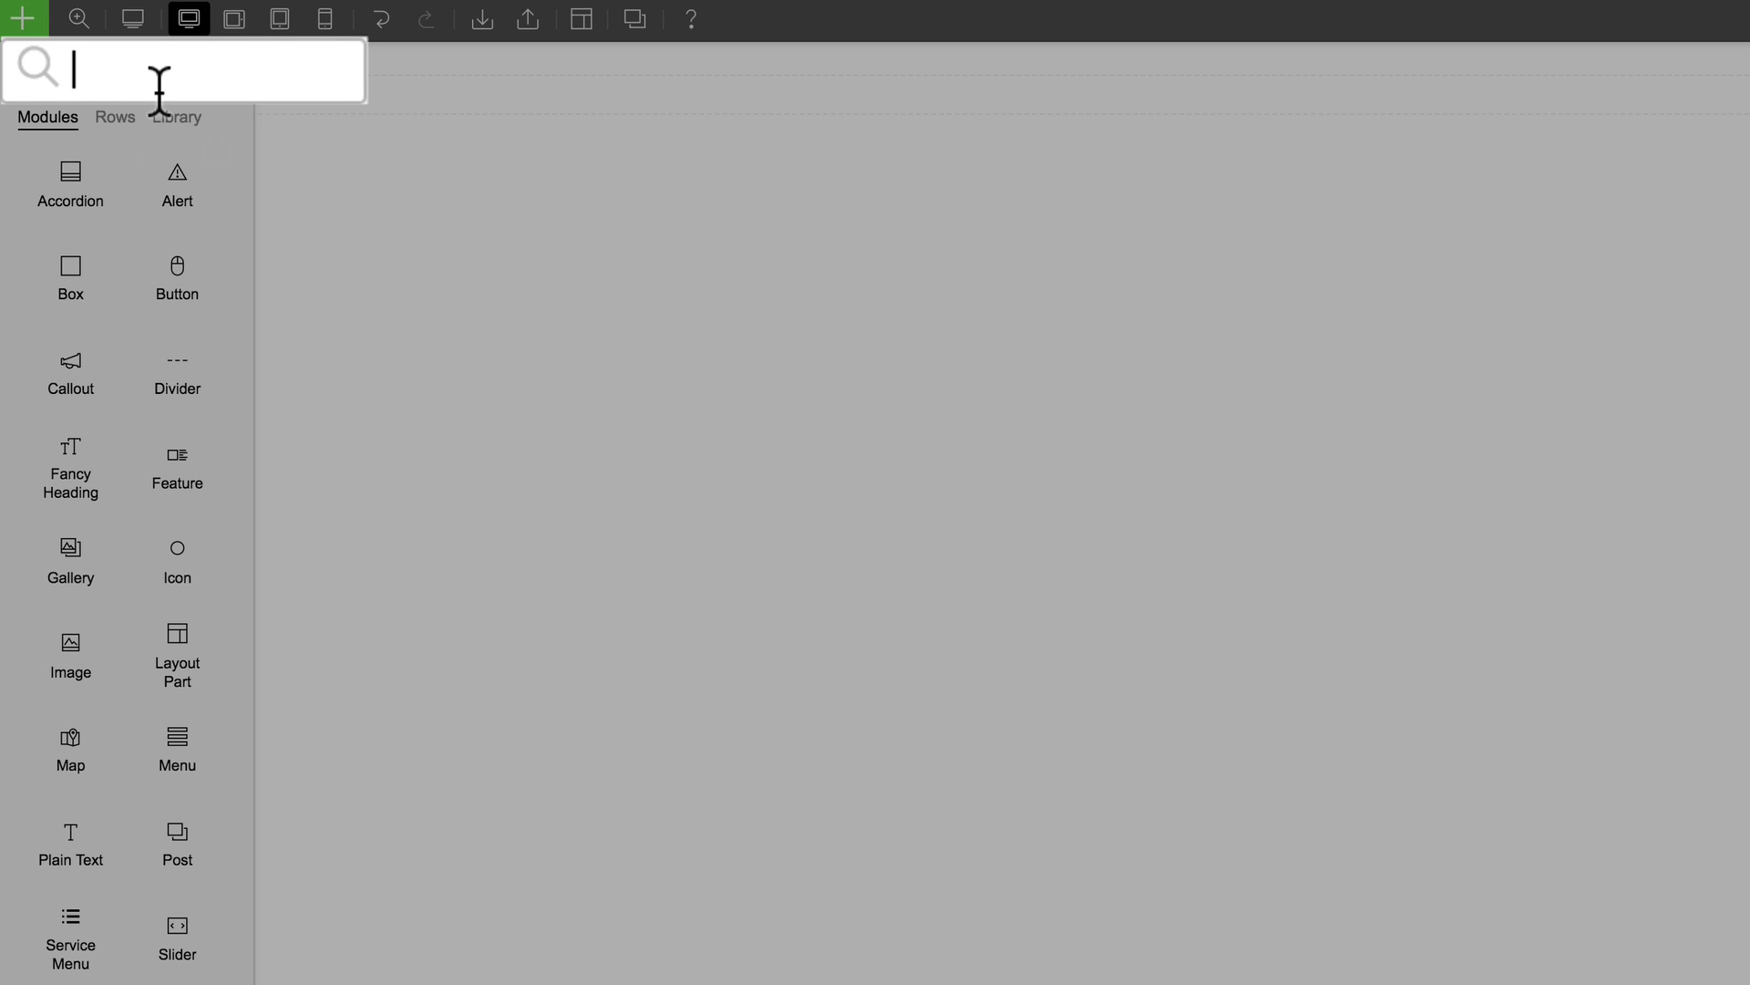
Search 'text' and add two Text modules reading 'Text content' to the page.
{"action": "type", "text": "text"}
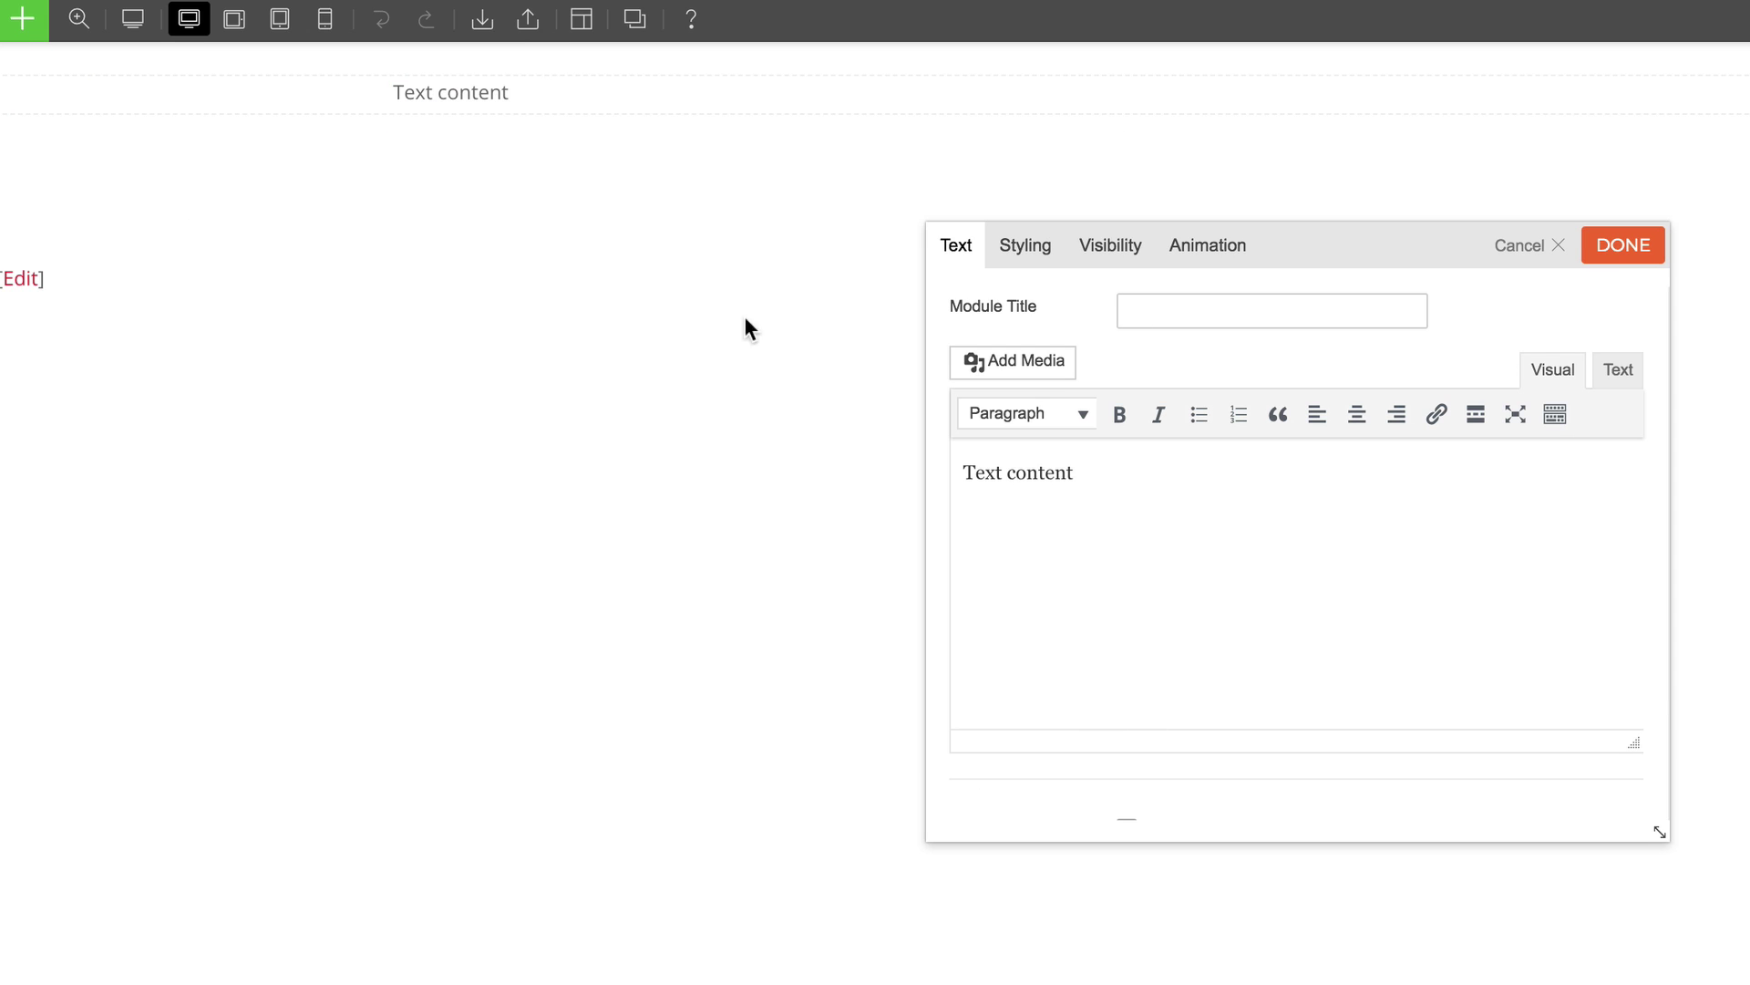
{"action": "left_click", "coordinate": [1632, 248]}
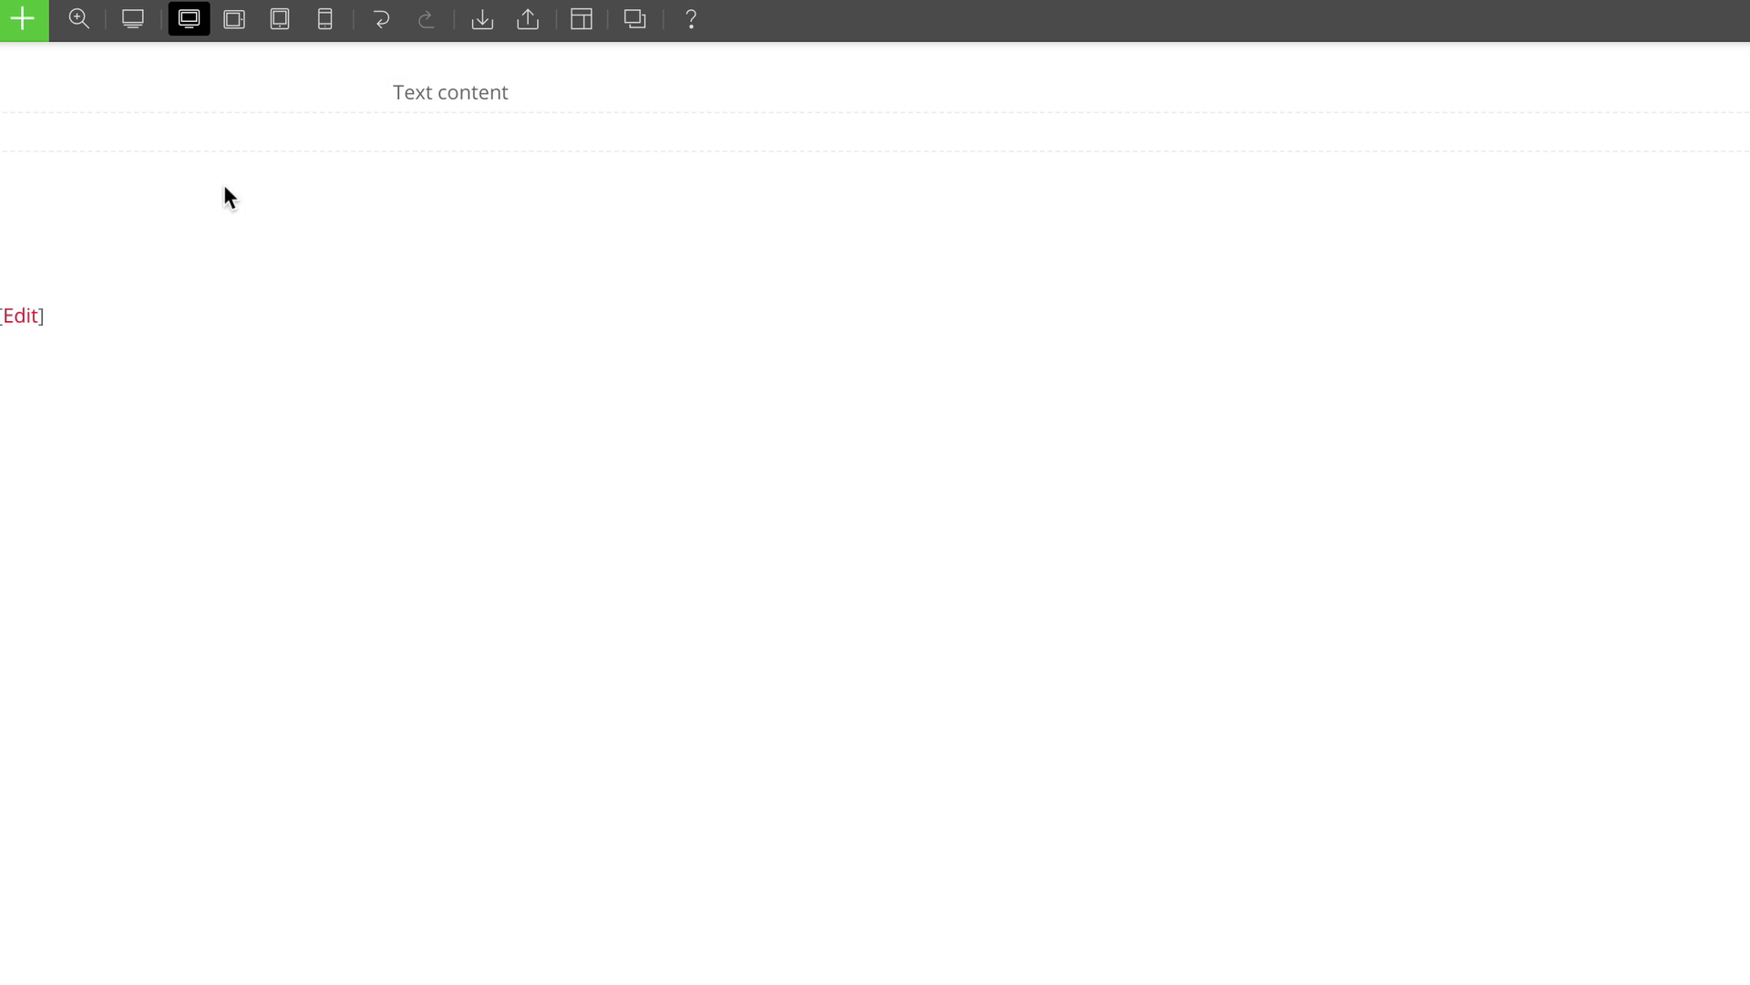
{"action": "left_click", "coordinate": [23, 18]}
{"action": "left_click", "coordinate": [216, 157]}
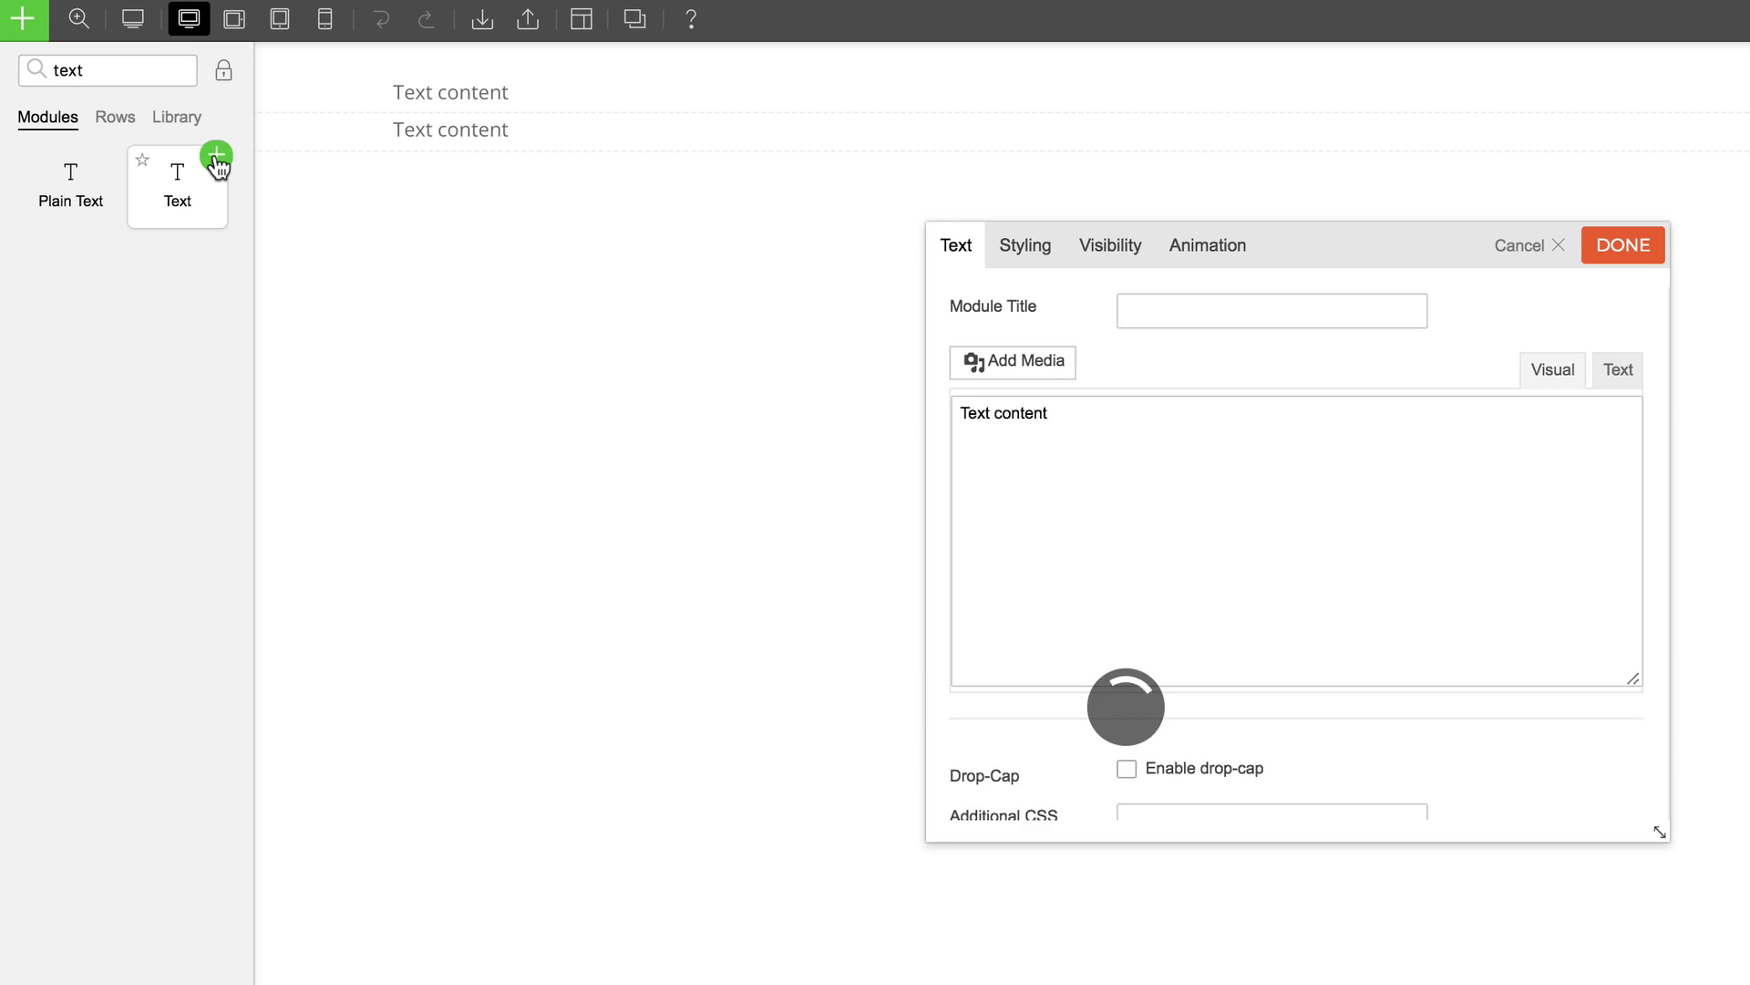
{"action": "left_click", "coordinate": [357, 175]}
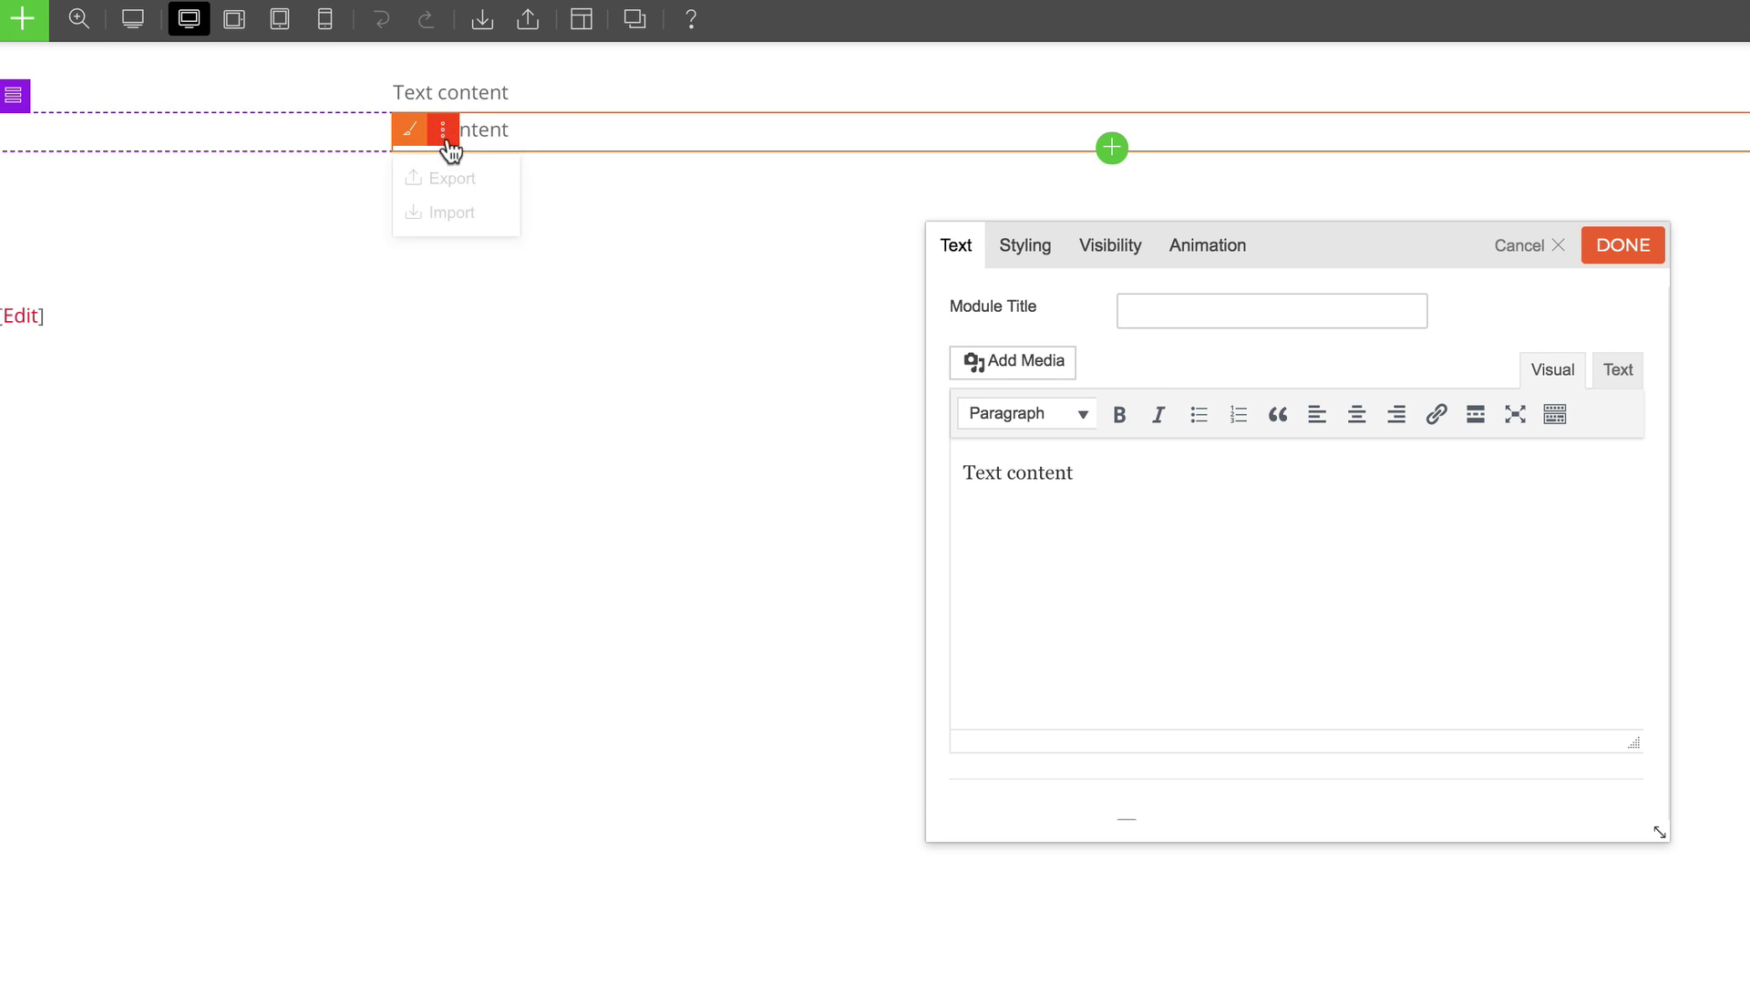
{"action": "left_click", "coordinate": [1595, 259]}
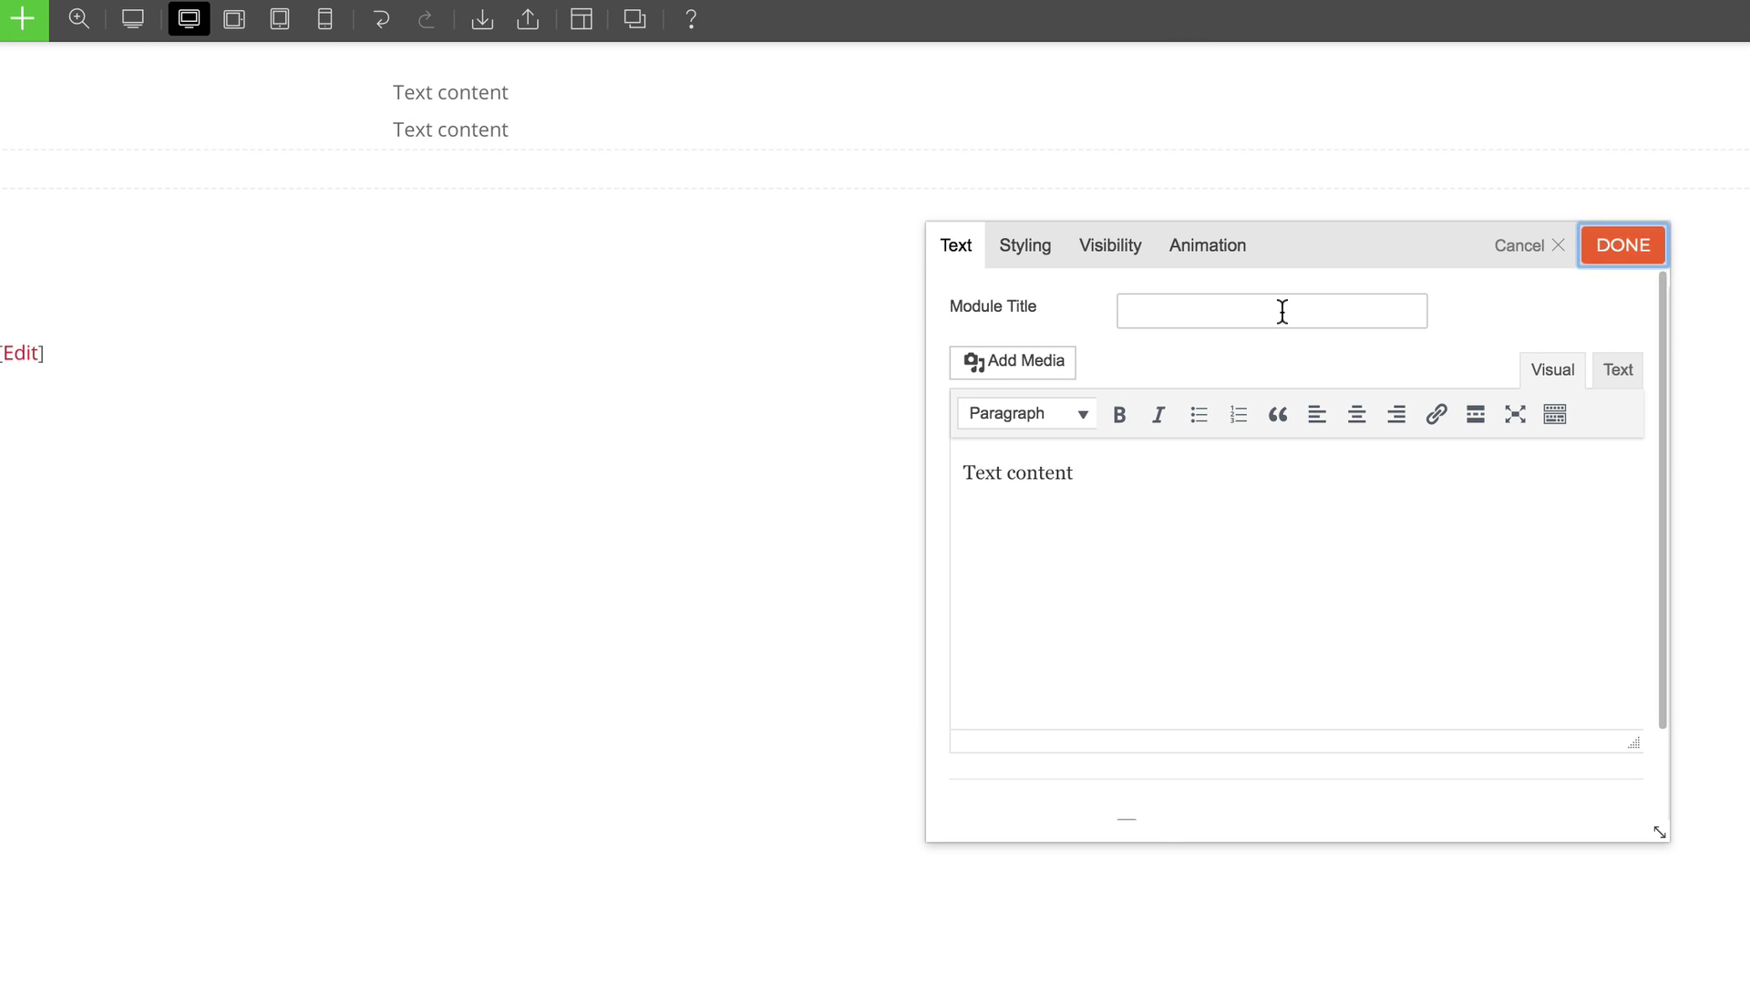
Clear the module search and pin the full module list beside the page.
{"action": "left_click", "coordinate": [29, 20]}
{"action": "double_click", "coordinate": [110, 70]}
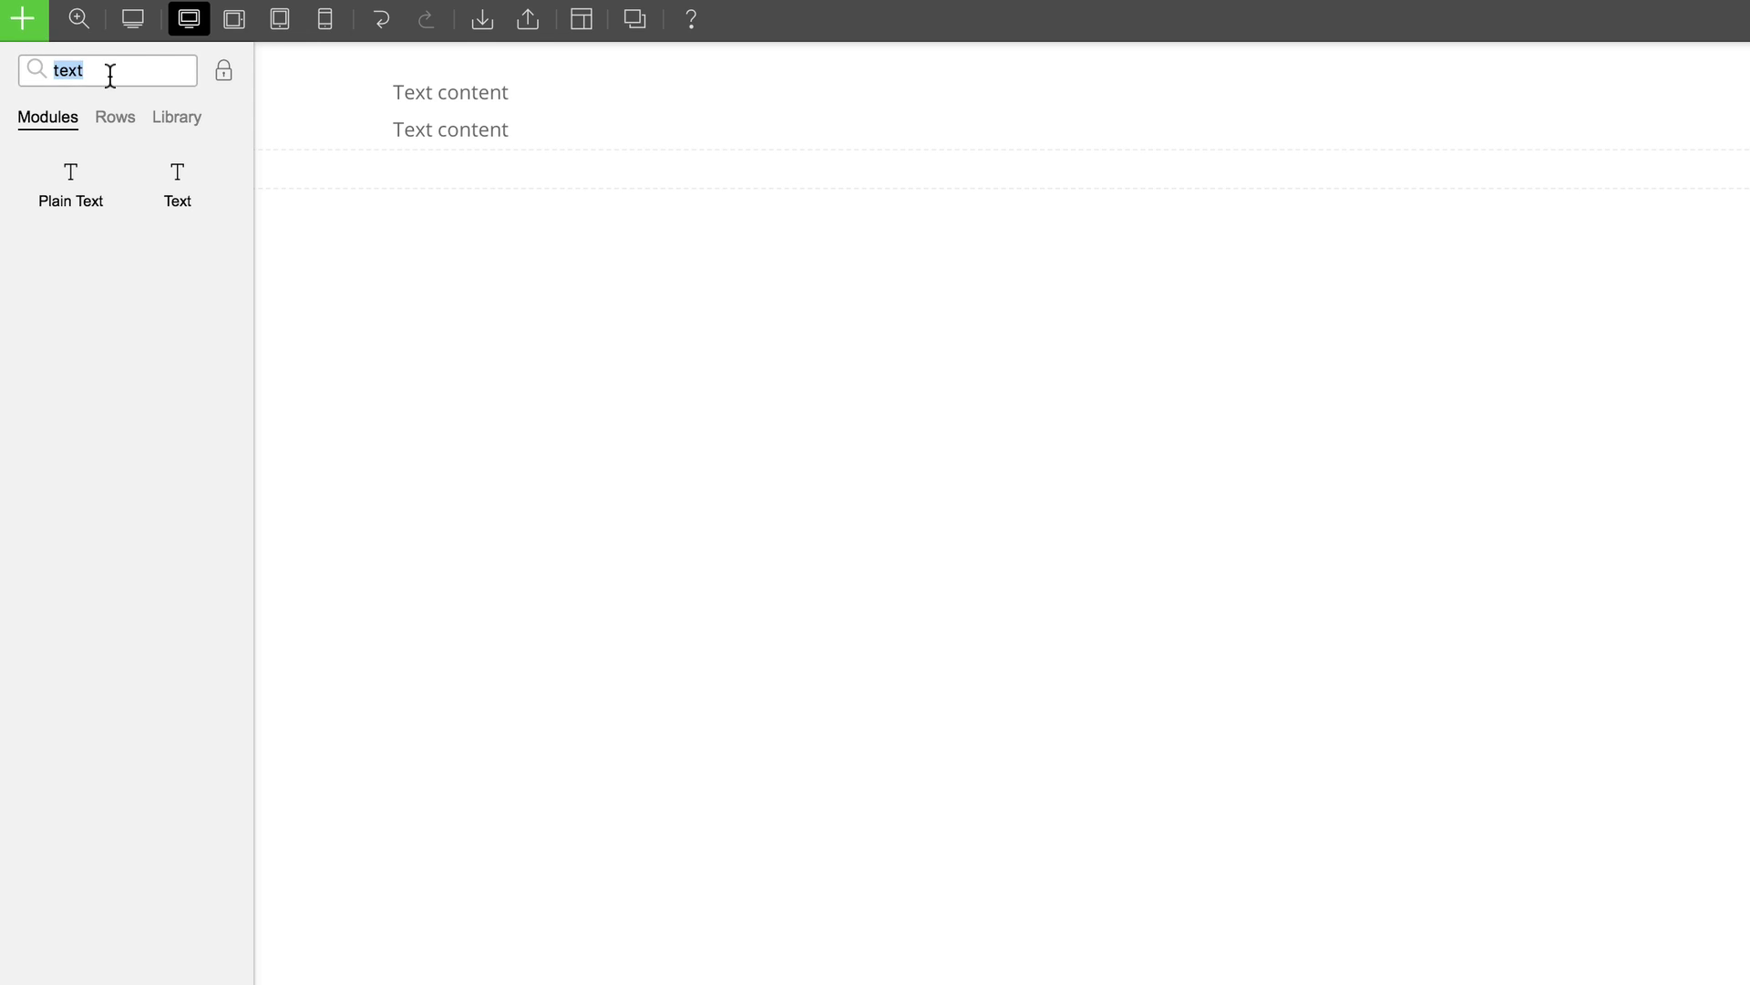
{"action": "key", "text": "BackSpace"}
{"action": "left_click", "coordinate": [223, 70]}
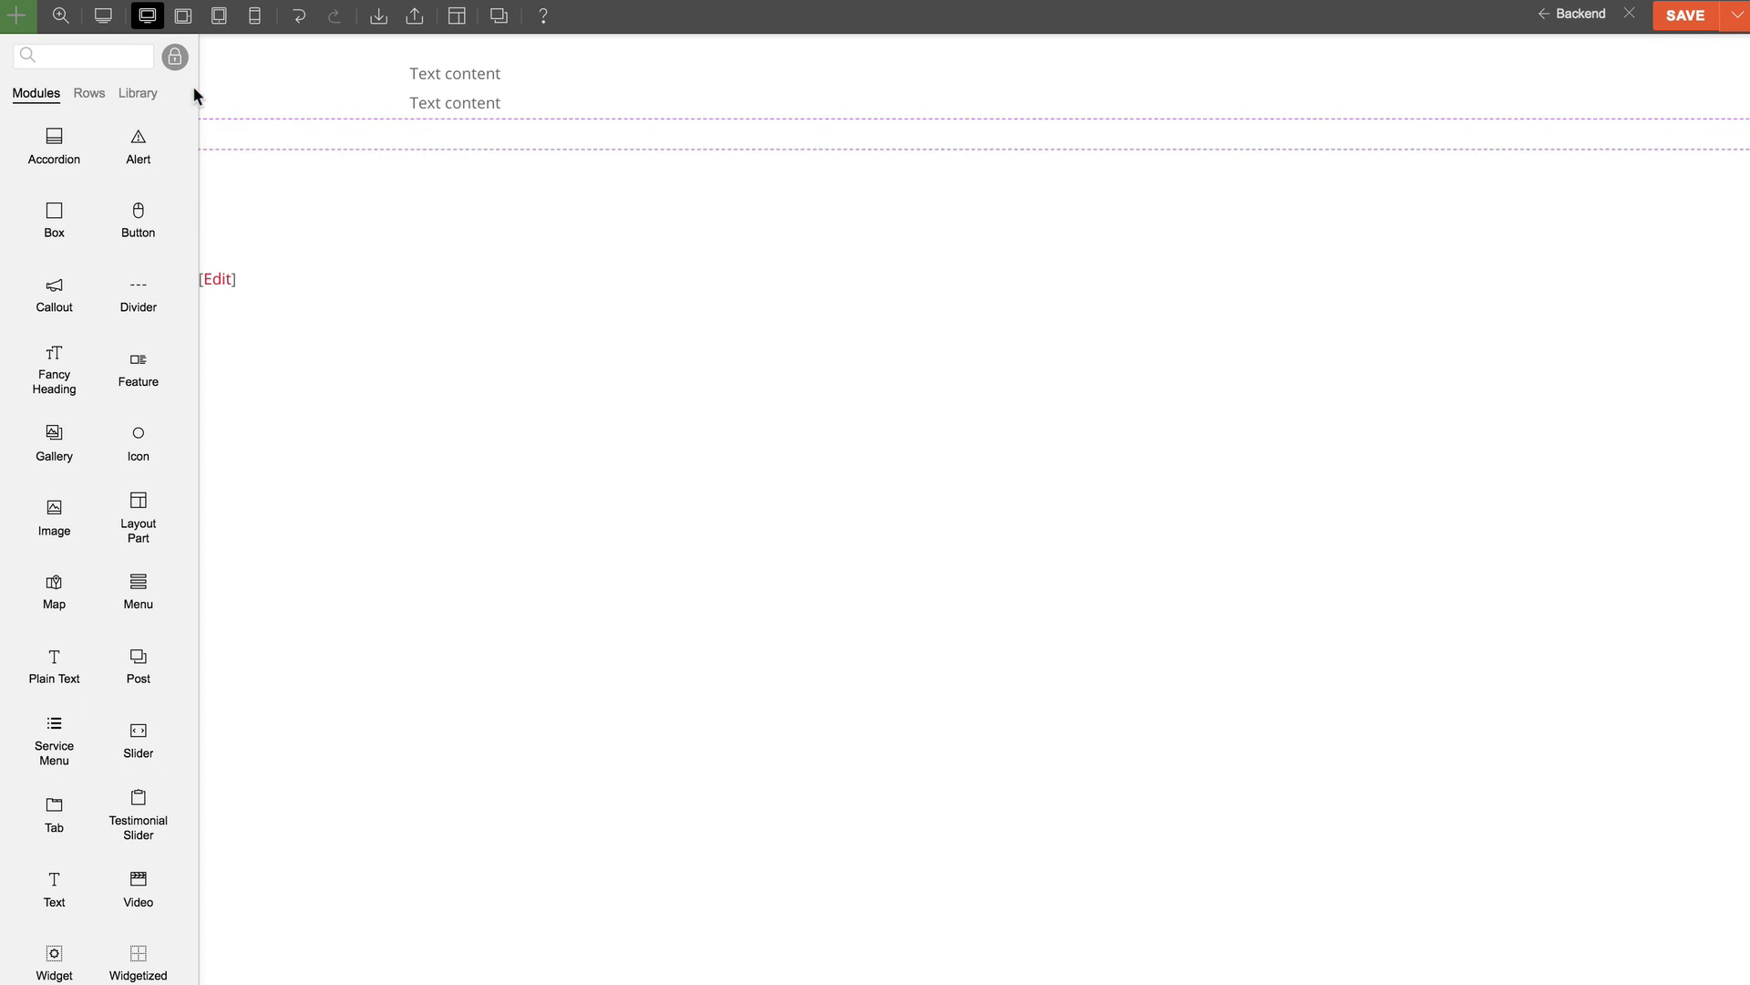
Add a default Button module to the empty row below the text blocks.
{"action": "left_click", "coordinate": [174, 57]}
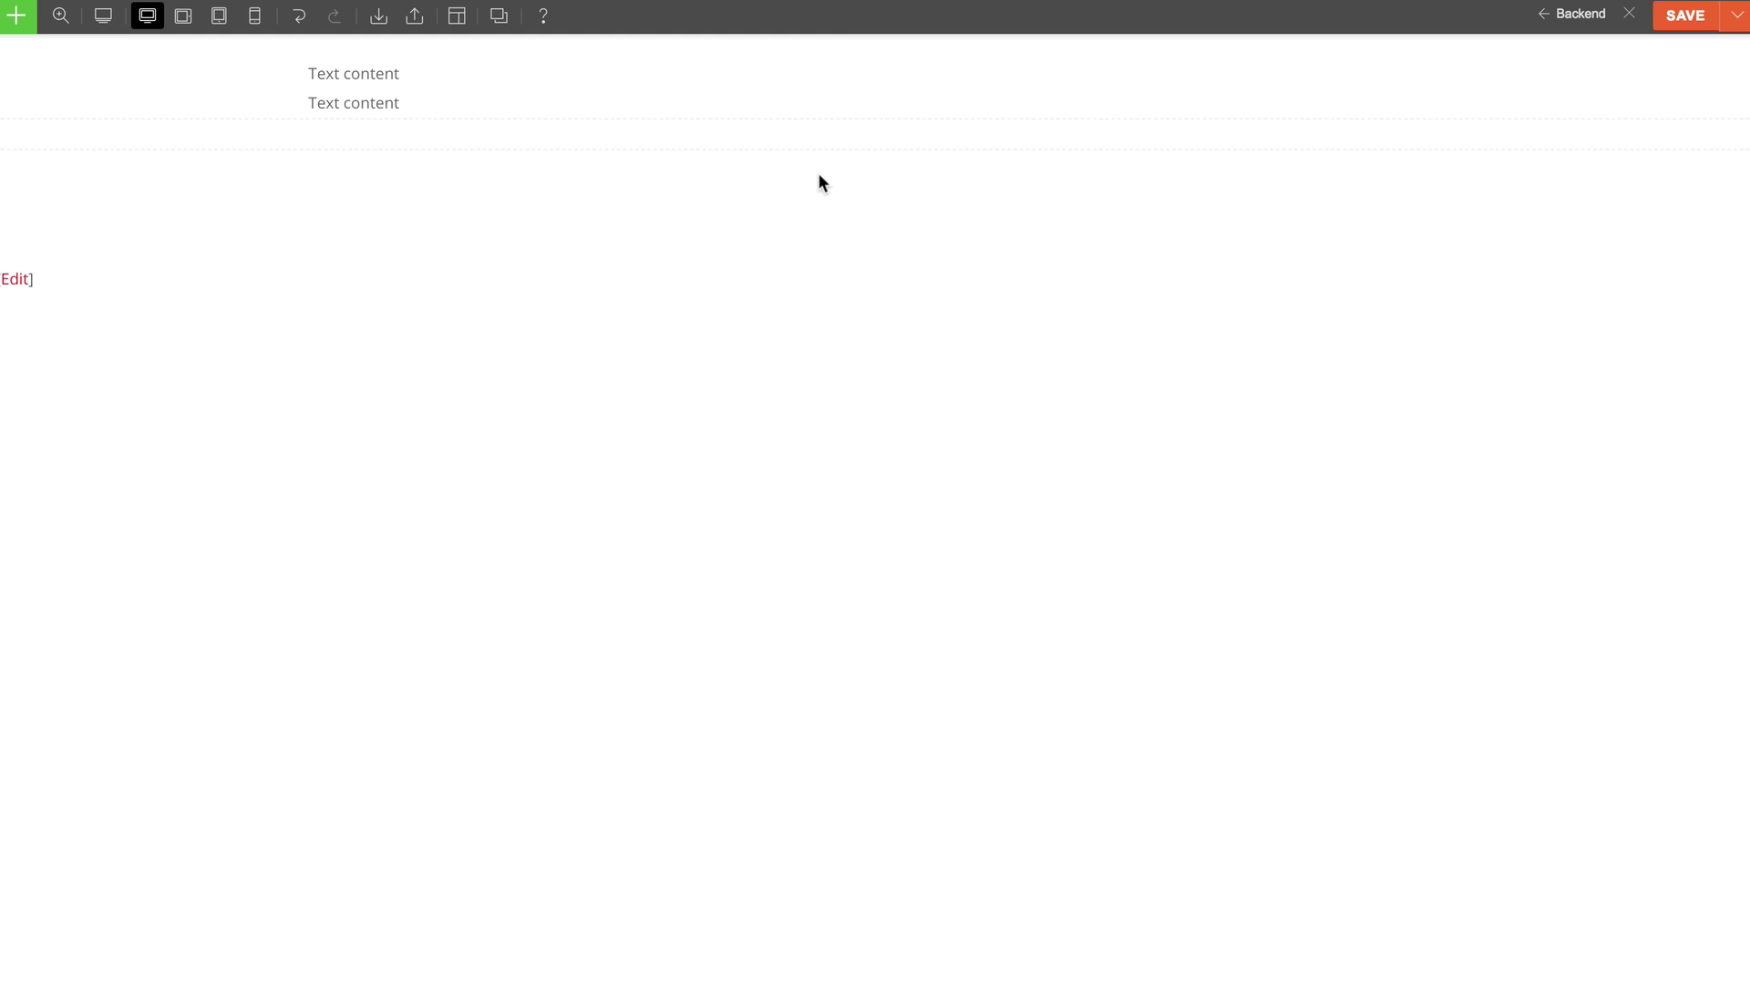
{"action": "mouse_move", "coordinate": [851, 148]}
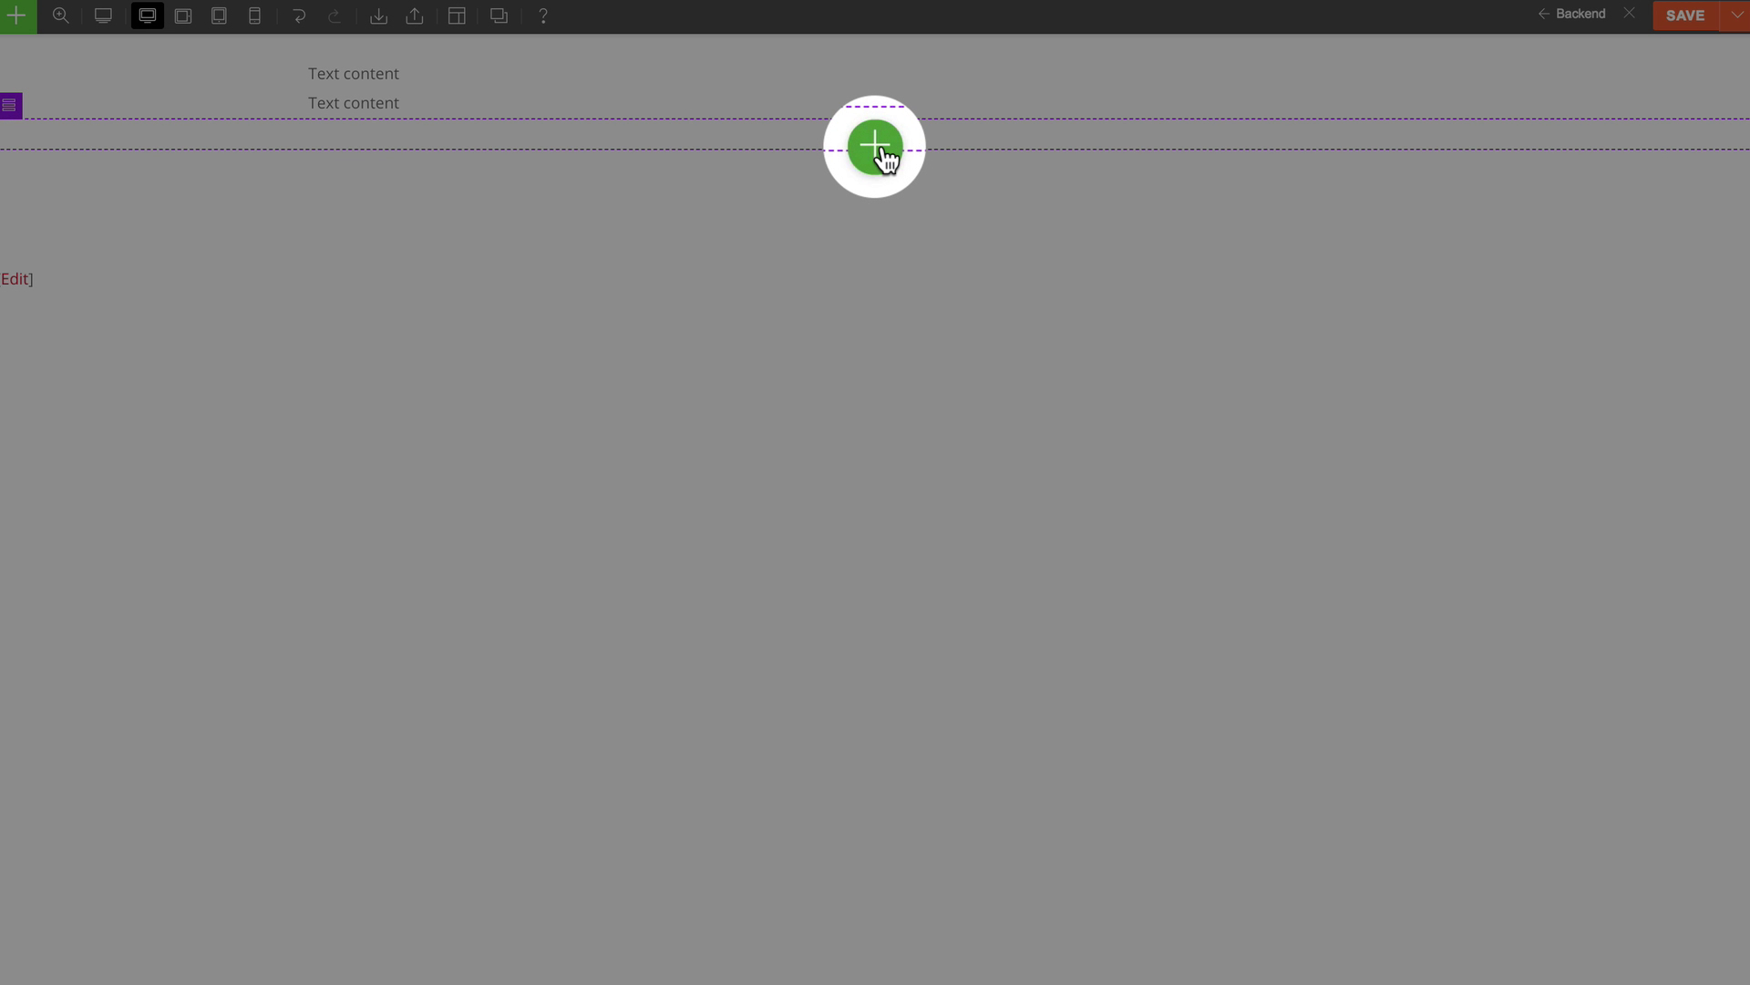
{"action": "left_click", "coordinate": [877, 150]}
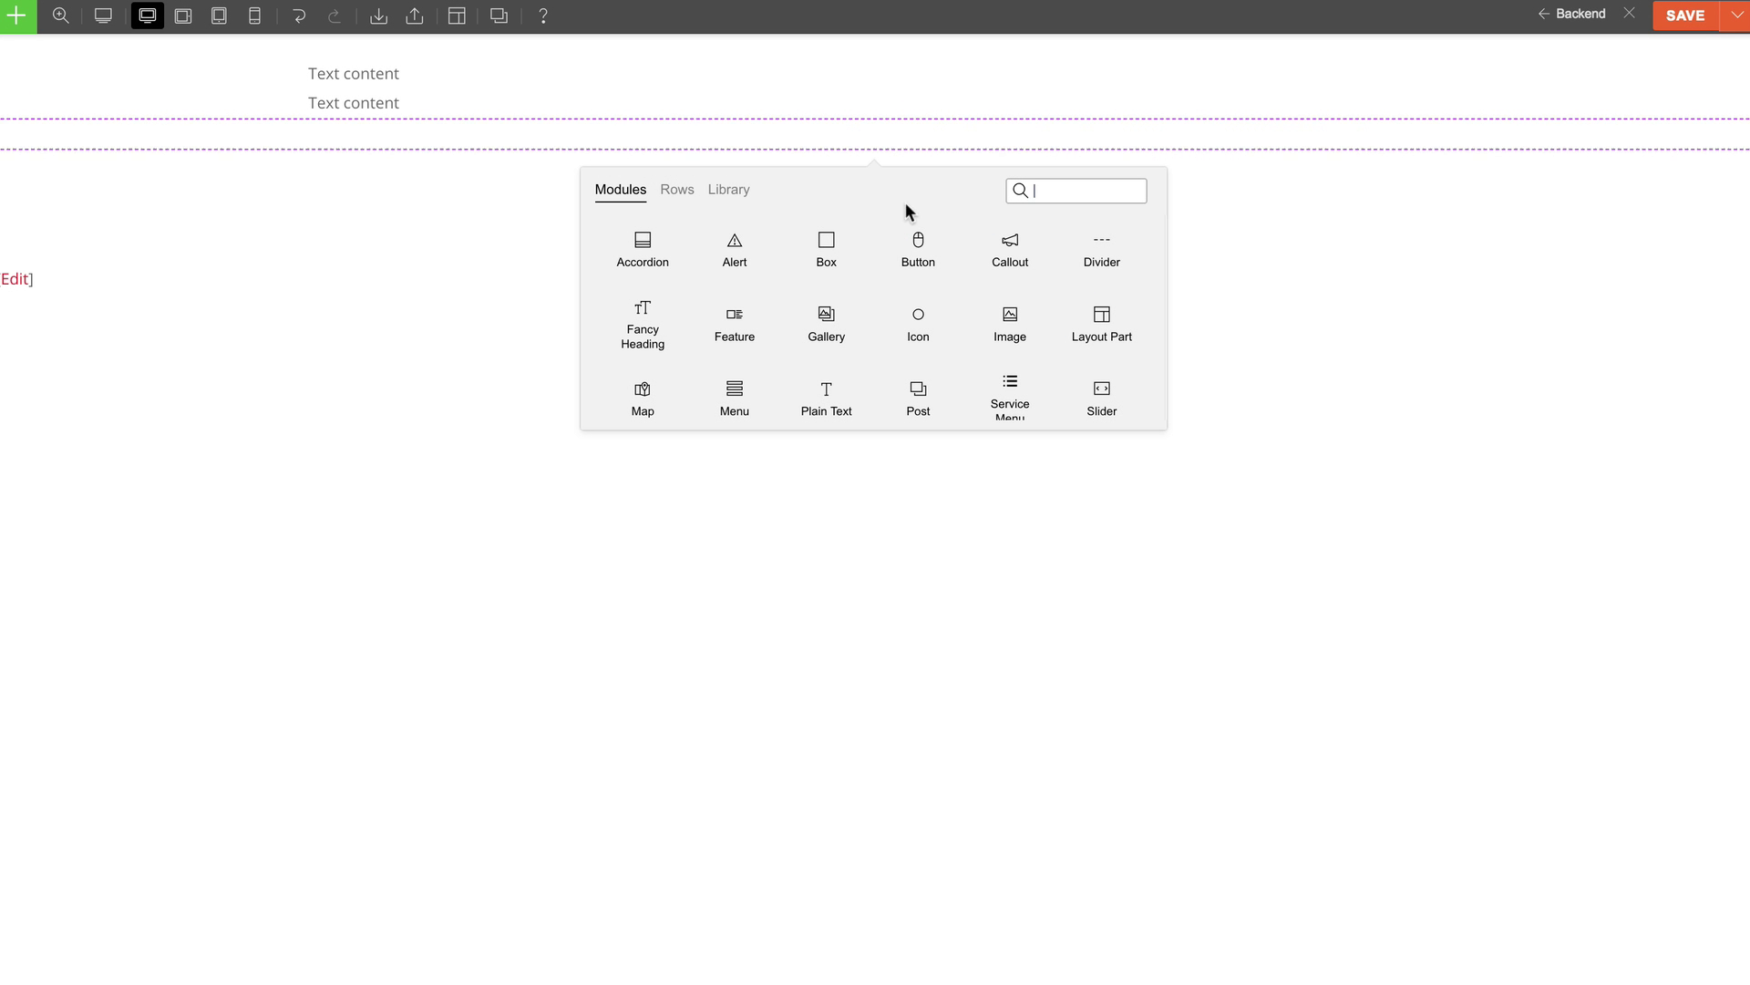
{"action": "left_click_drag", "start_coordinate": [925, 267], "coordinate": [532, 125]}
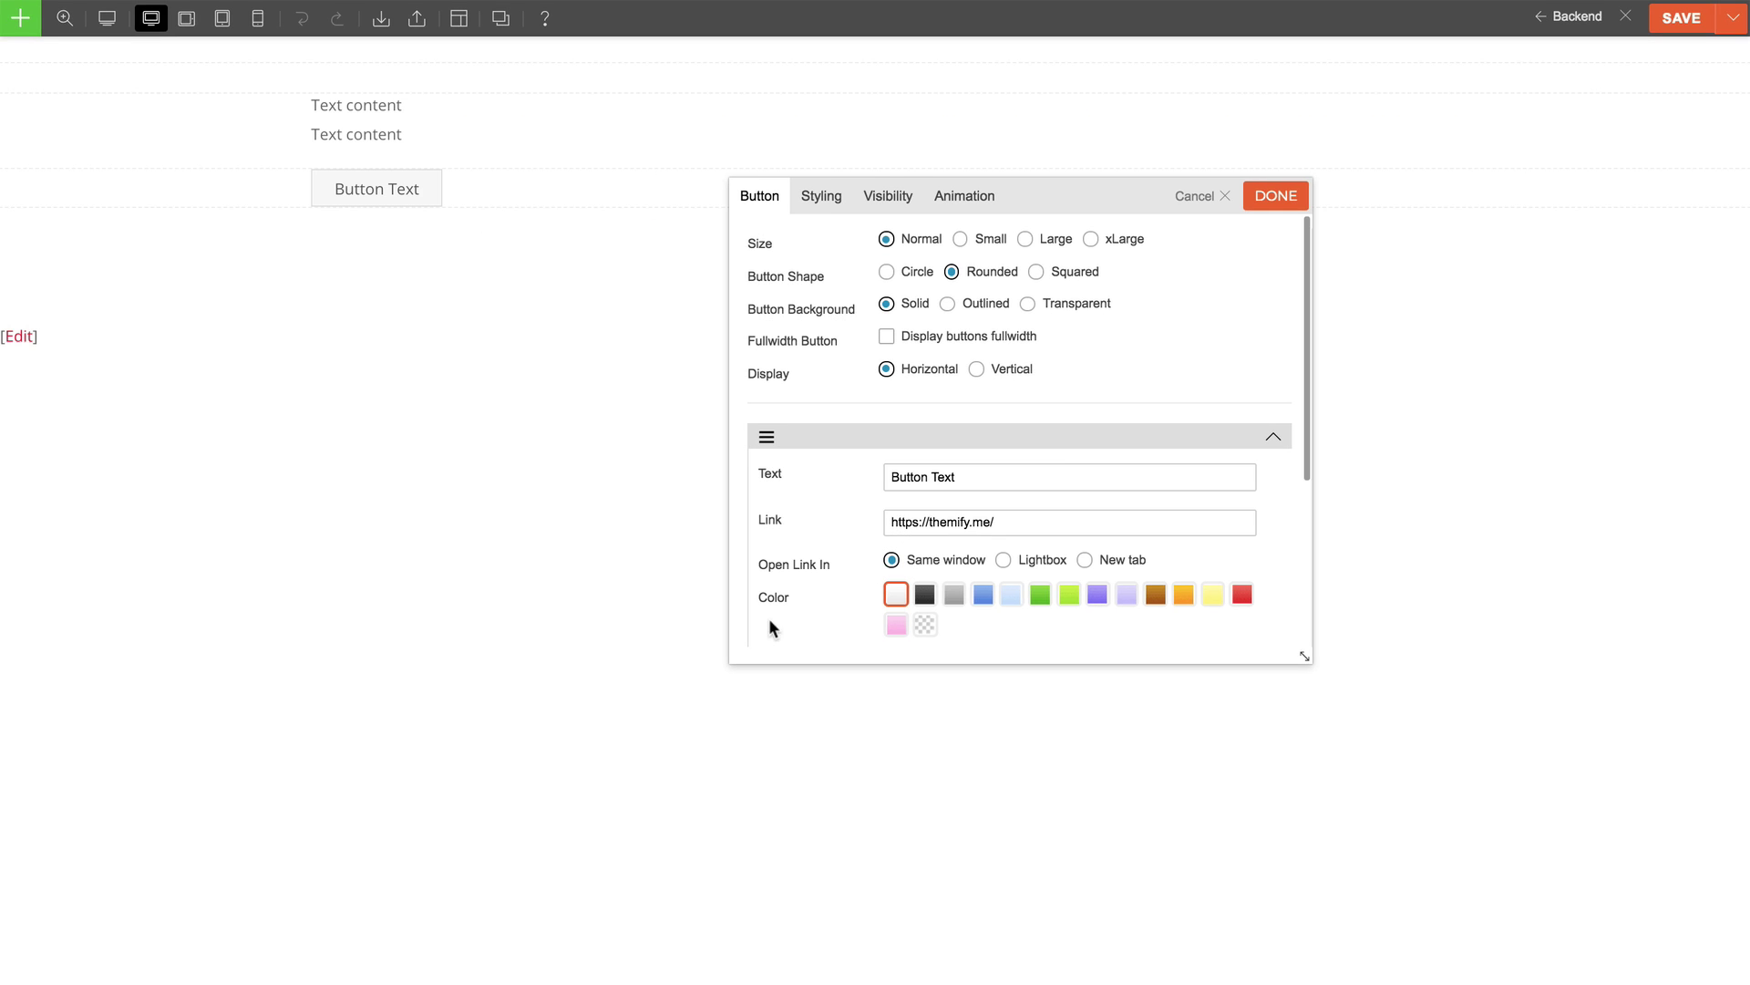
{"action": "left_click", "coordinate": [1276, 198]}
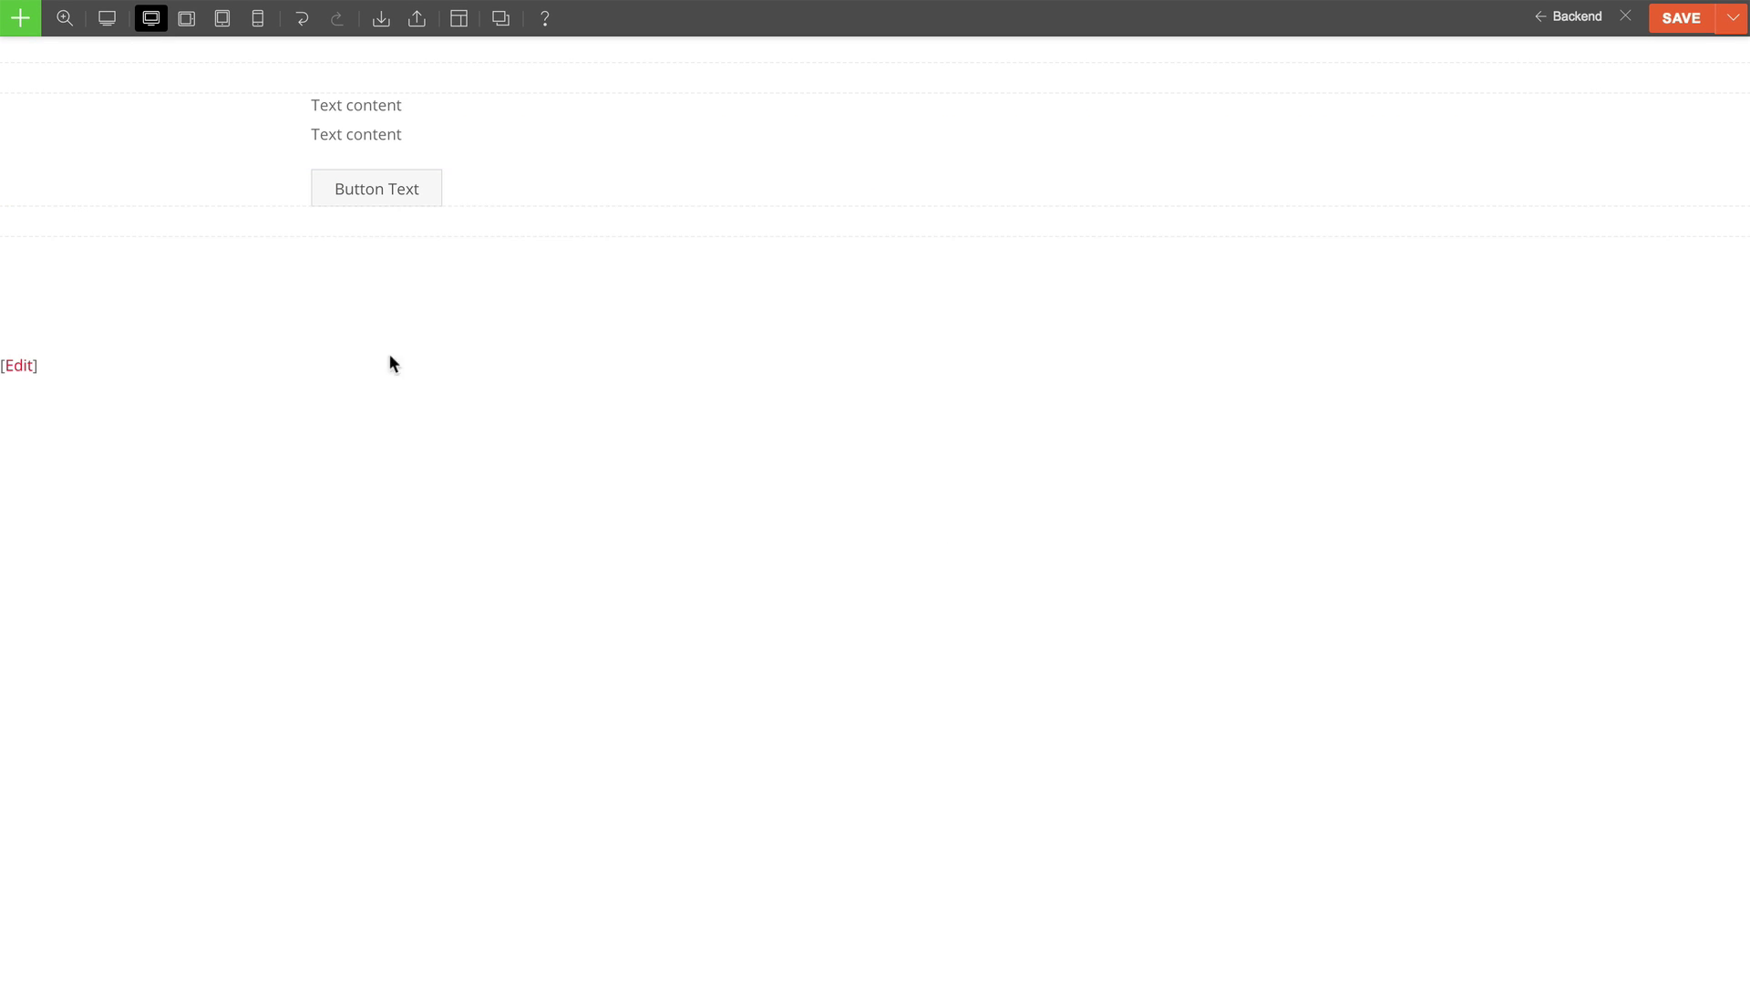
Drag a Three Columns Row from the row layouts onto the page.
{"action": "left_click", "coordinate": [19, 20]}
{"action": "left_click", "coordinate": [92, 96]}
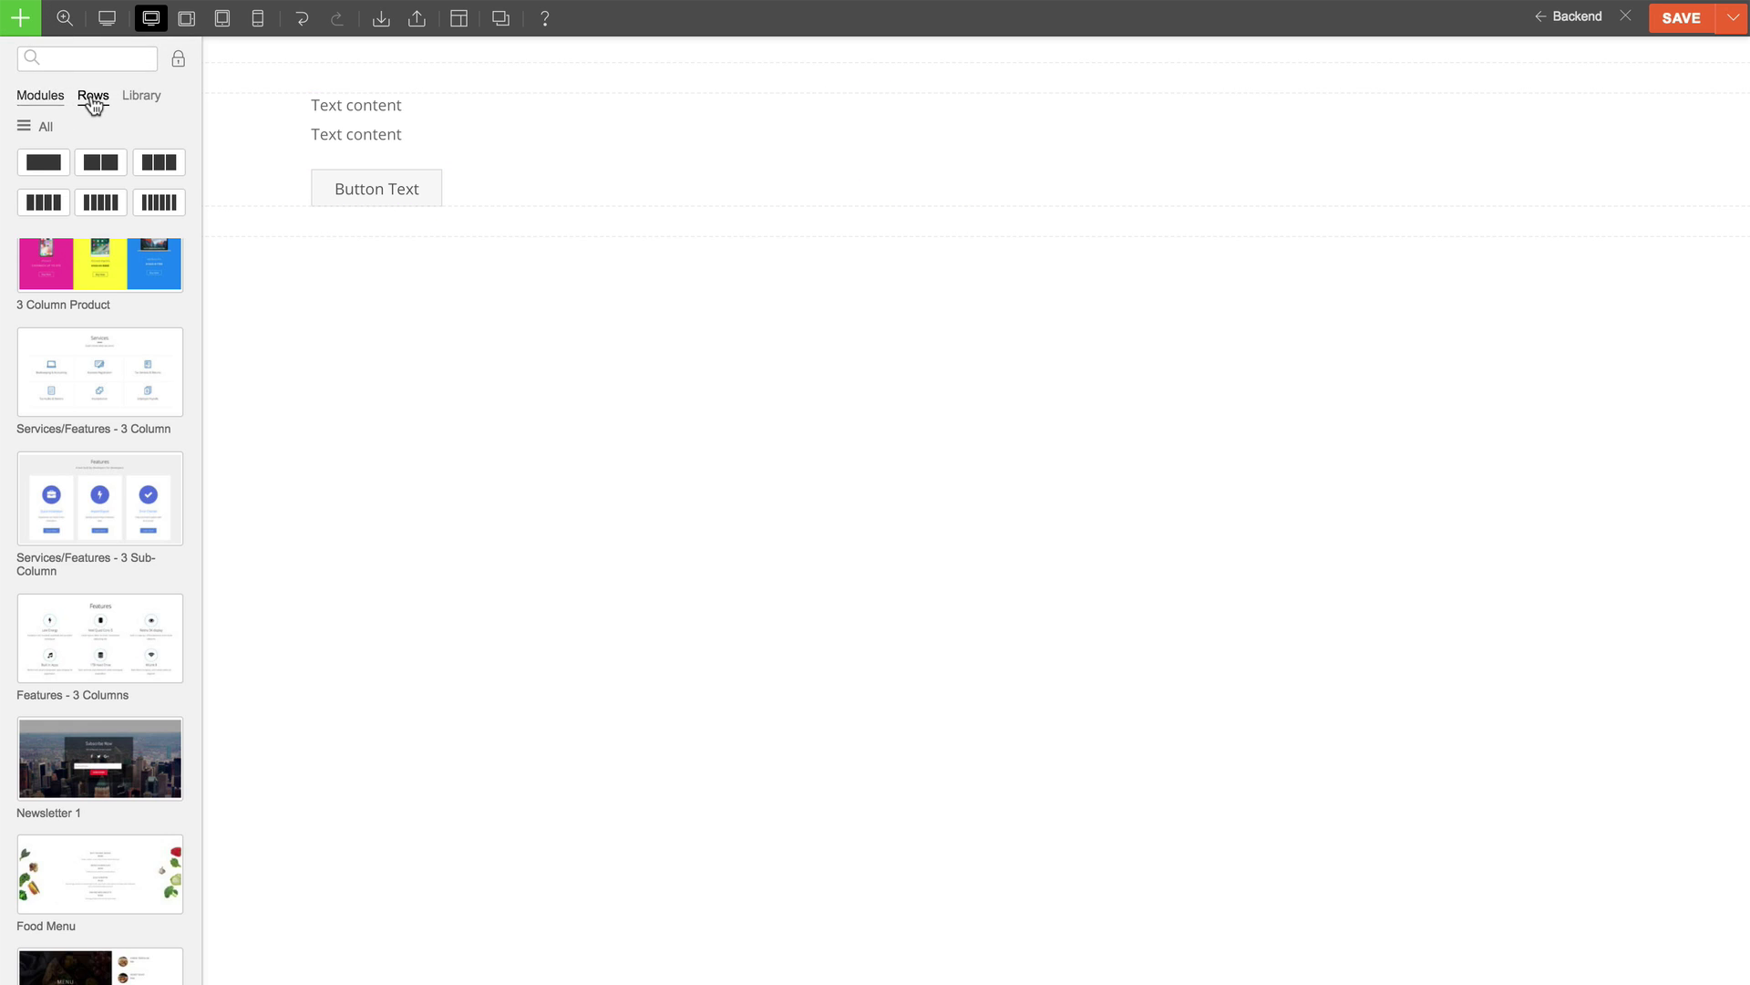
{"action": "left_click_drag", "start_coordinate": [158, 165], "coordinate": [545, 228]}
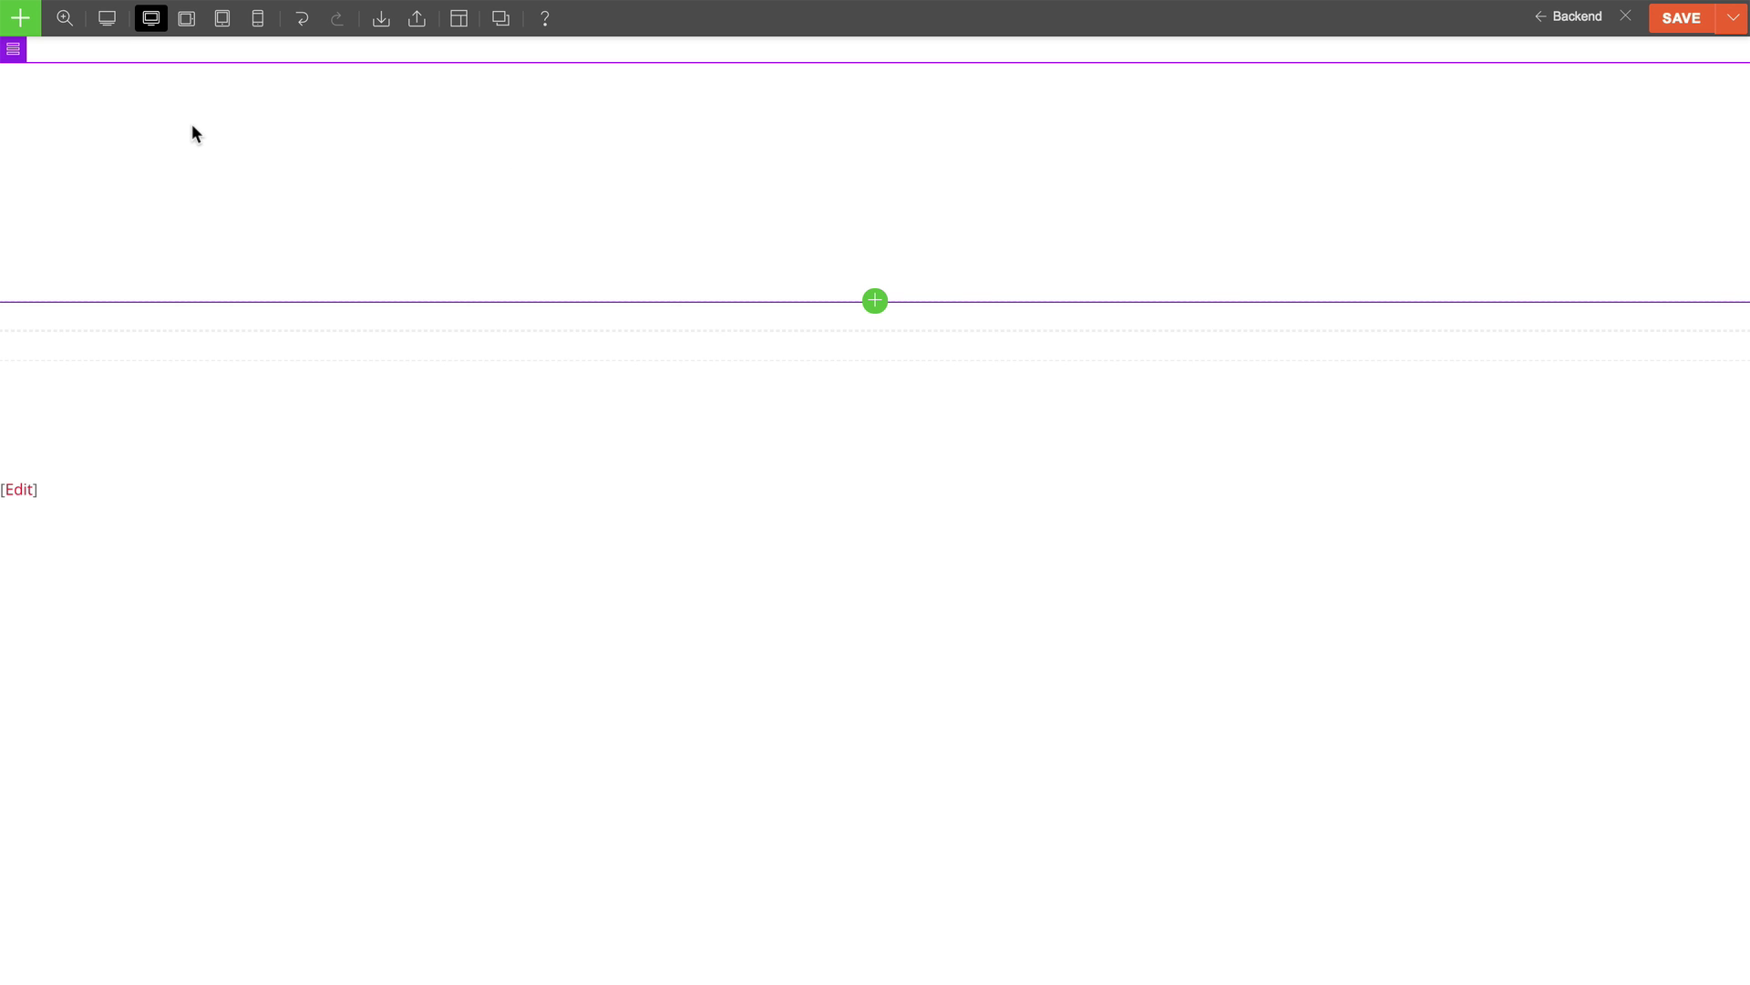
Place a Text module in the top row.
{"action": "left_click", "coordinate": [20, 17]}
{"action": "left_click", "coordinate": [20, 17]}
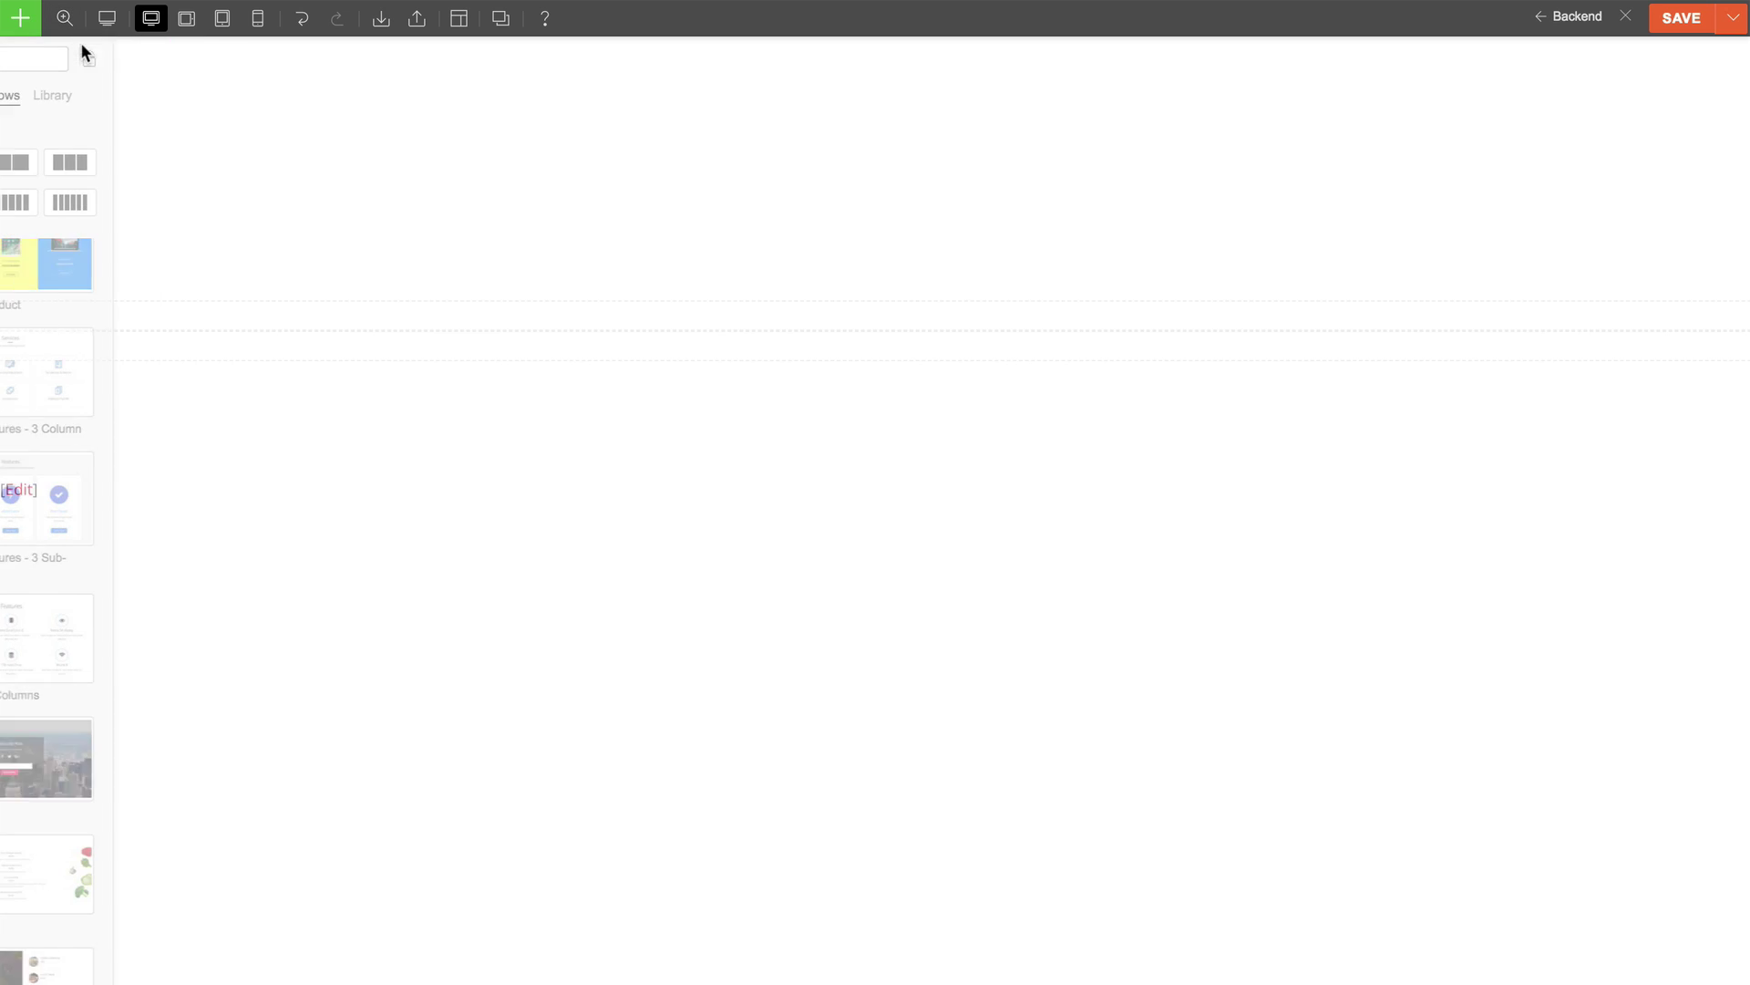
{"action": "left_click", "coordinate": [37, 26]}
{"action": "left_click", "coordinate": [41, 96]}
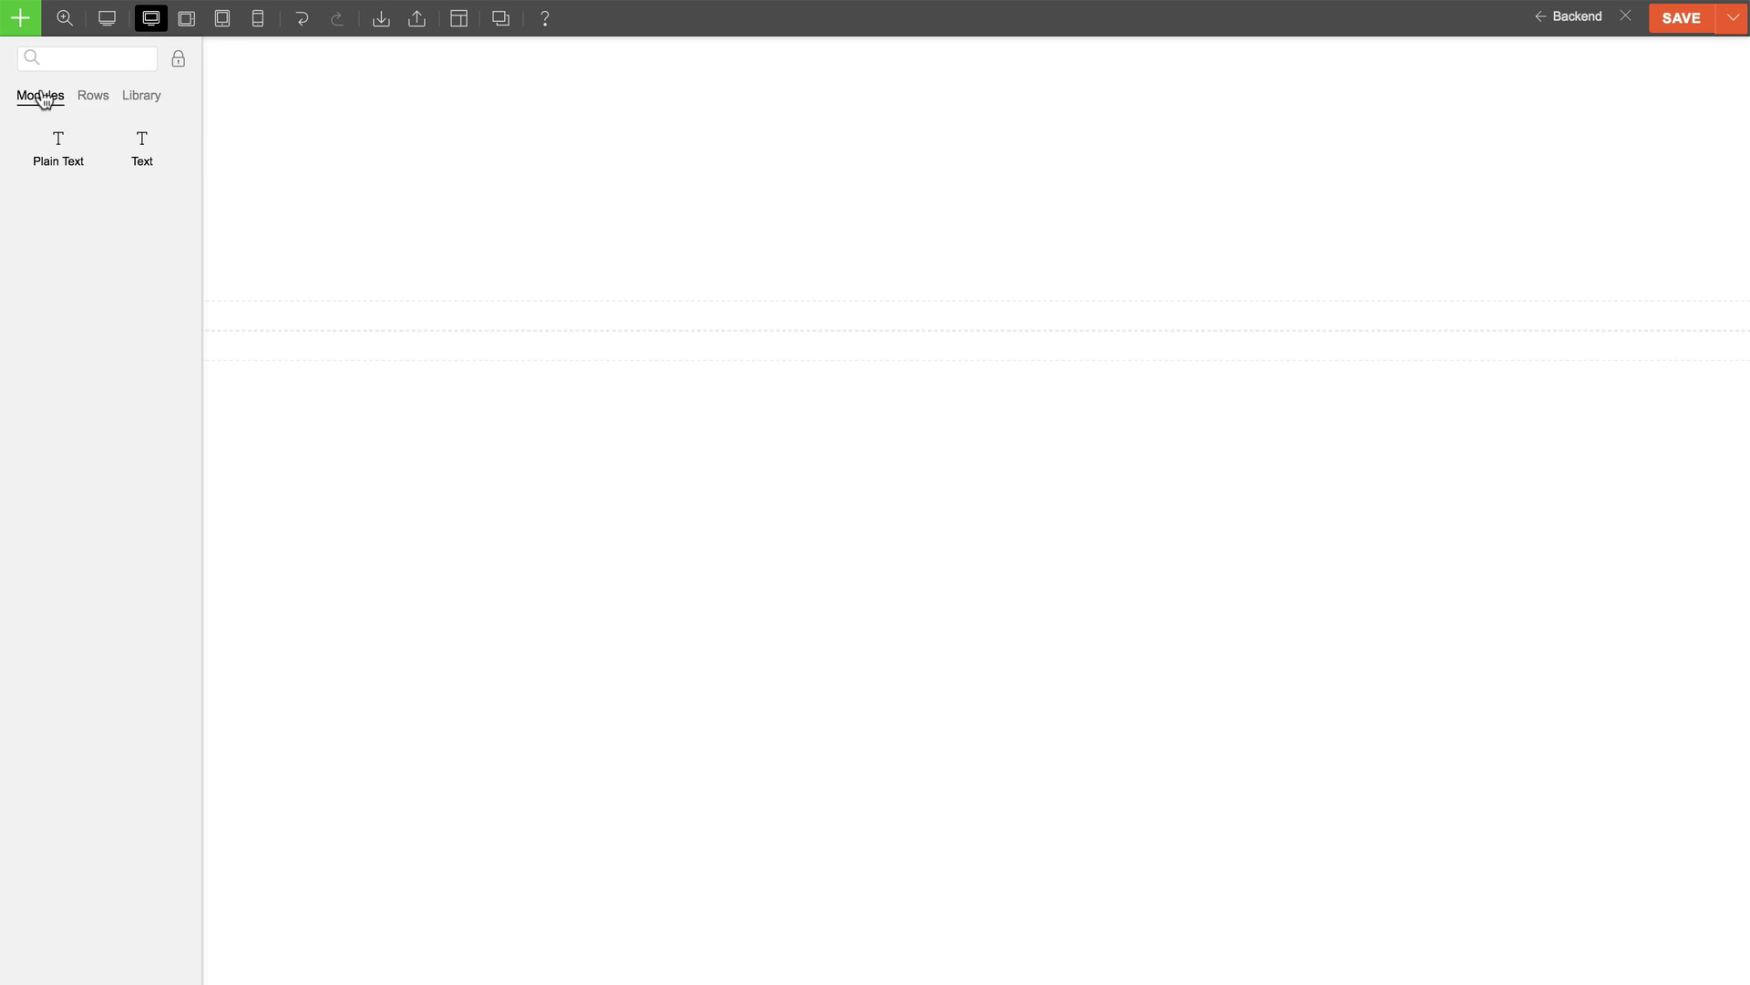
{"action": "left_click_drag", "start_coordinate": [155, 143], "coordinate": [499, 175]}
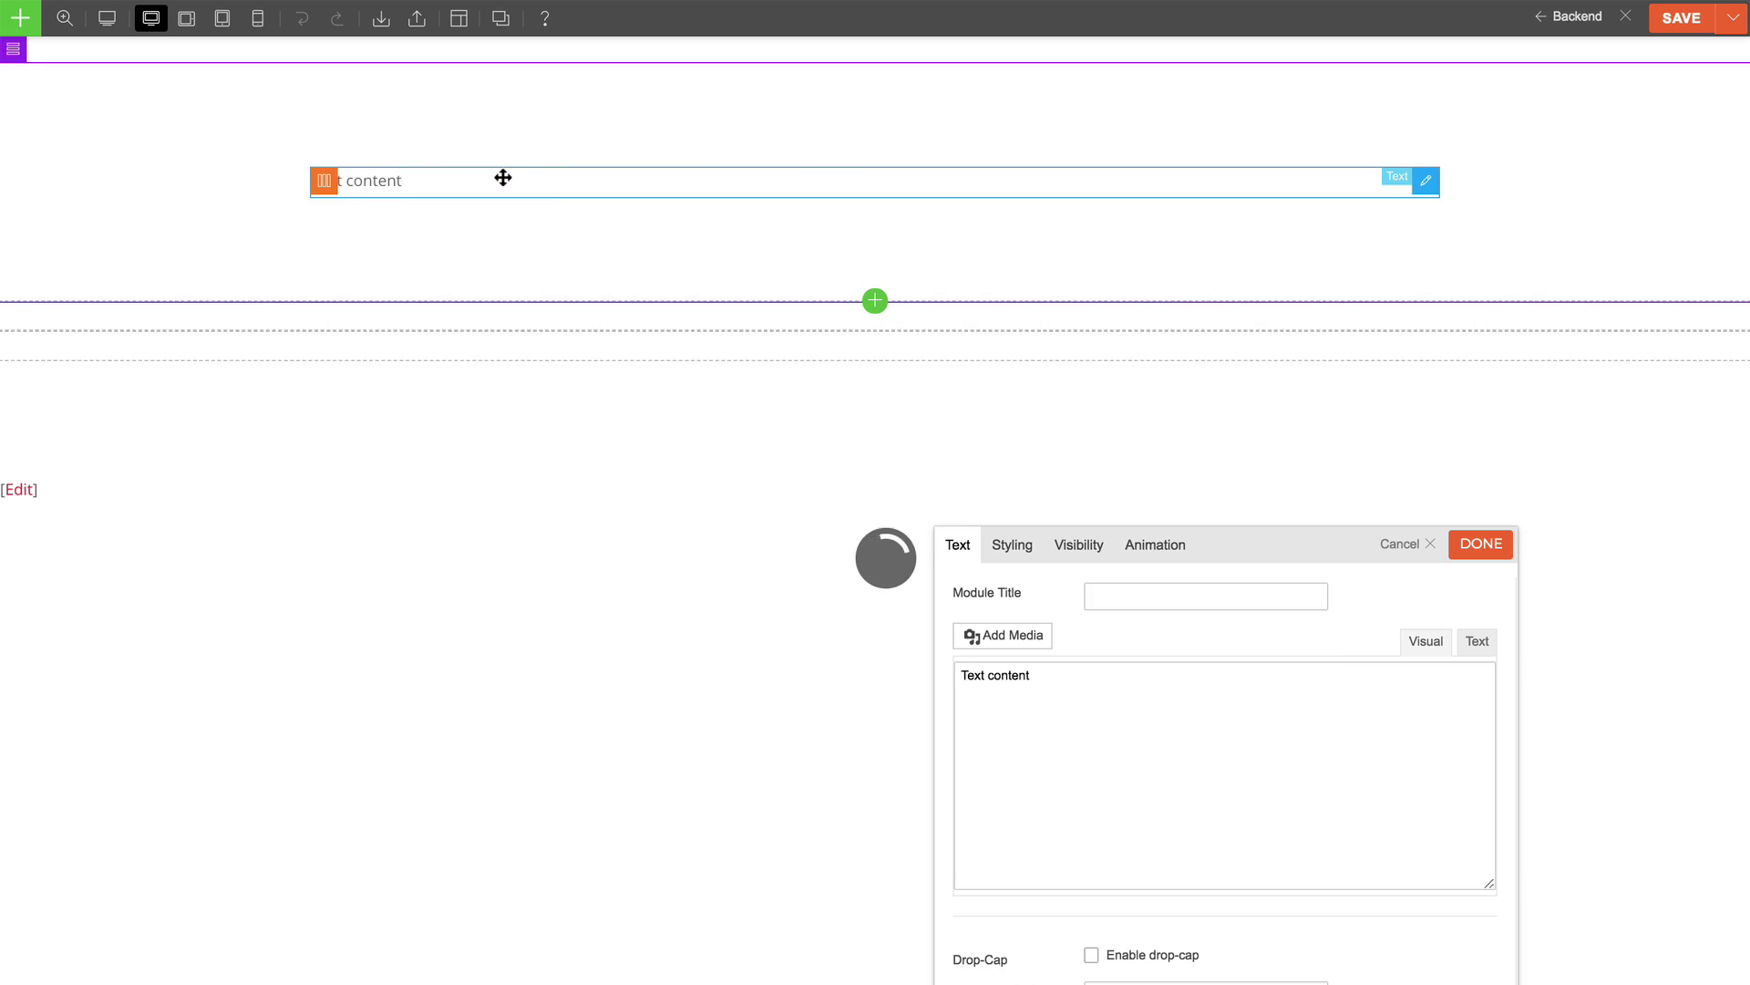
Turn the text into an uppercase, centred Heading 1 reading 'Services'.
{"action": "triple_click", "coordinate": [1075, 727]}
{"action": "type", "text": "Services"}
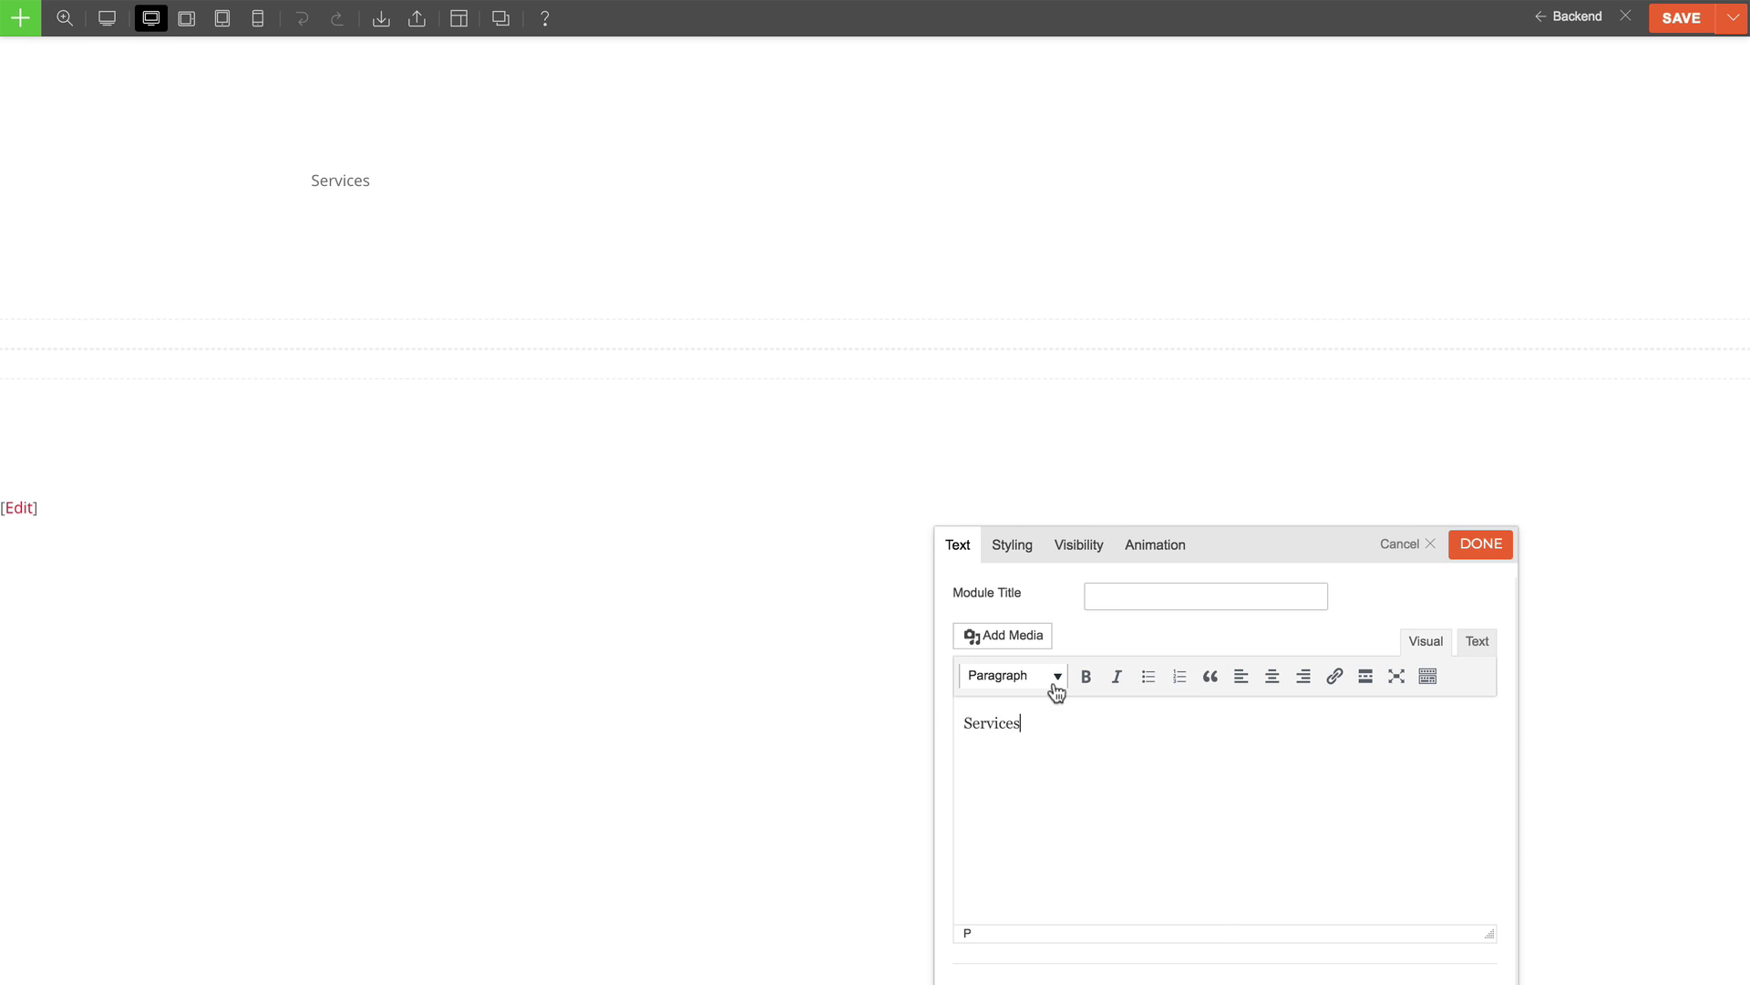
{"action": "left_click", "coordinate": [1057, 676]}
{"action": "left_click", "coordinate": [1021, 749]}
{"action": "left_click", "coordinate": [1012, 544]}
{"action": "left_click", "coordinate": [1117, 756]}
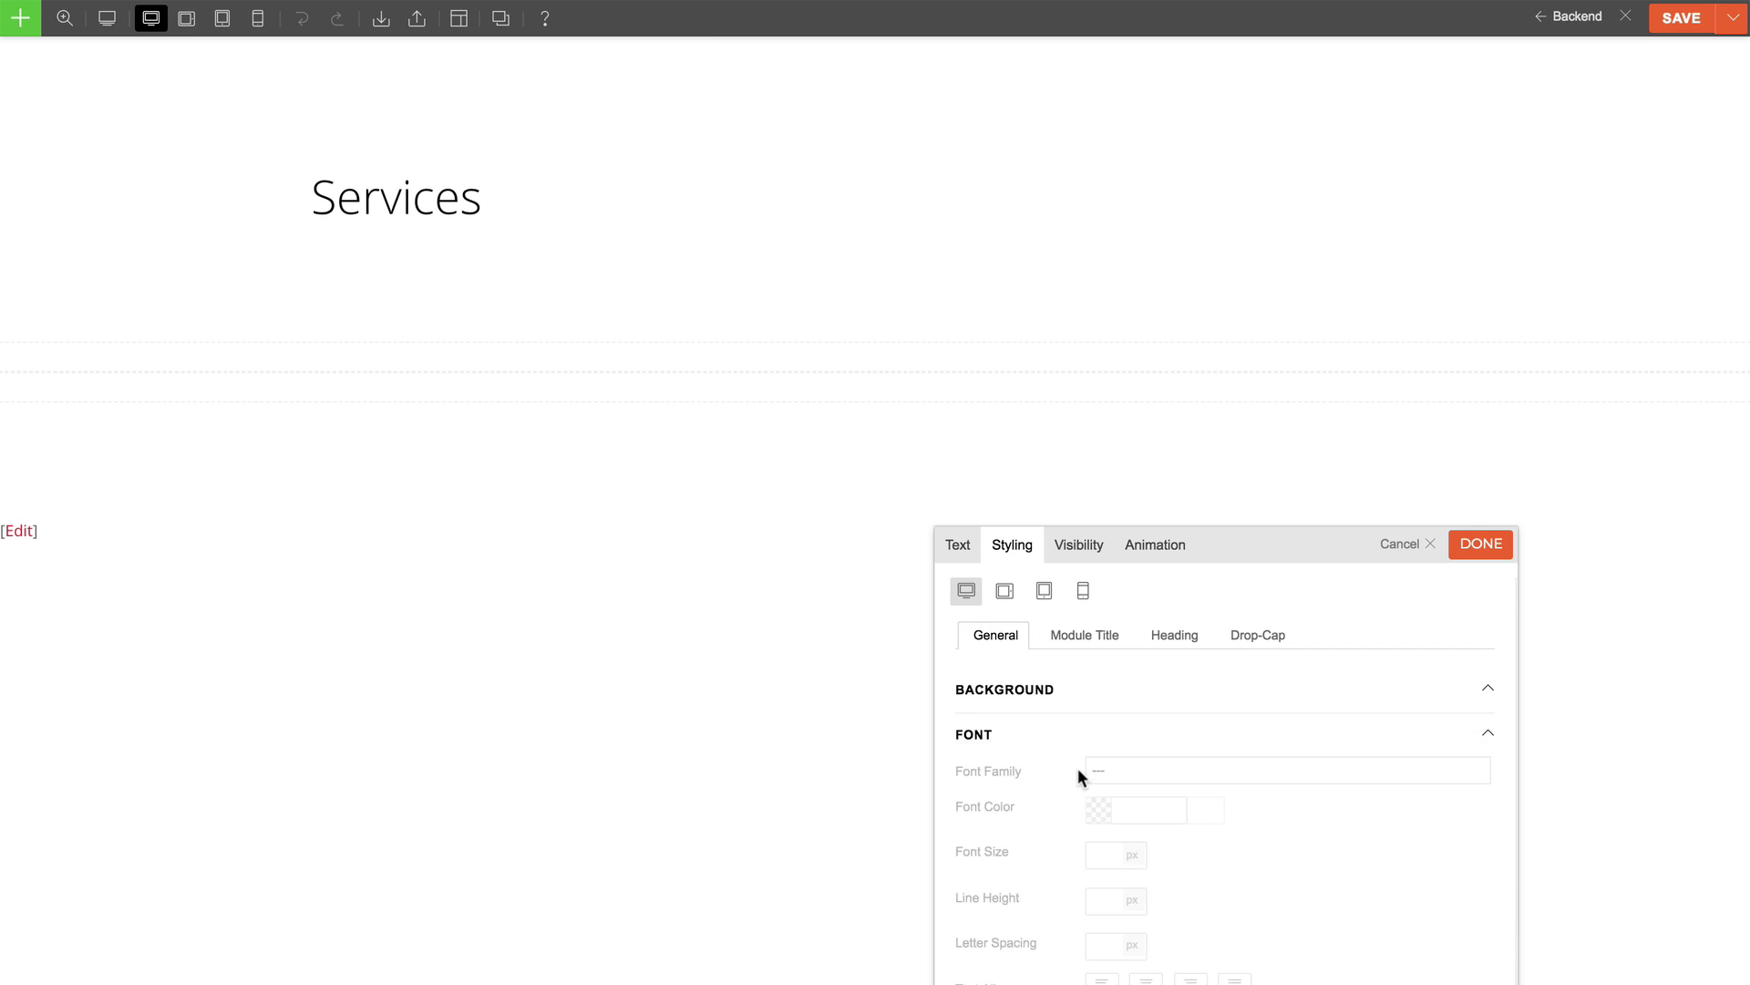
{"action": "scroll", "coordinate": [1094, 730], "scroll_direction": "down", "scroll_amount": 3}
{"action": "left_click", "coordinate": [1103, 697]}
{"action": "left_click", "coordinate": [1145, 665]}
{"action": "left_click", "coordinate": [1474, 547]}
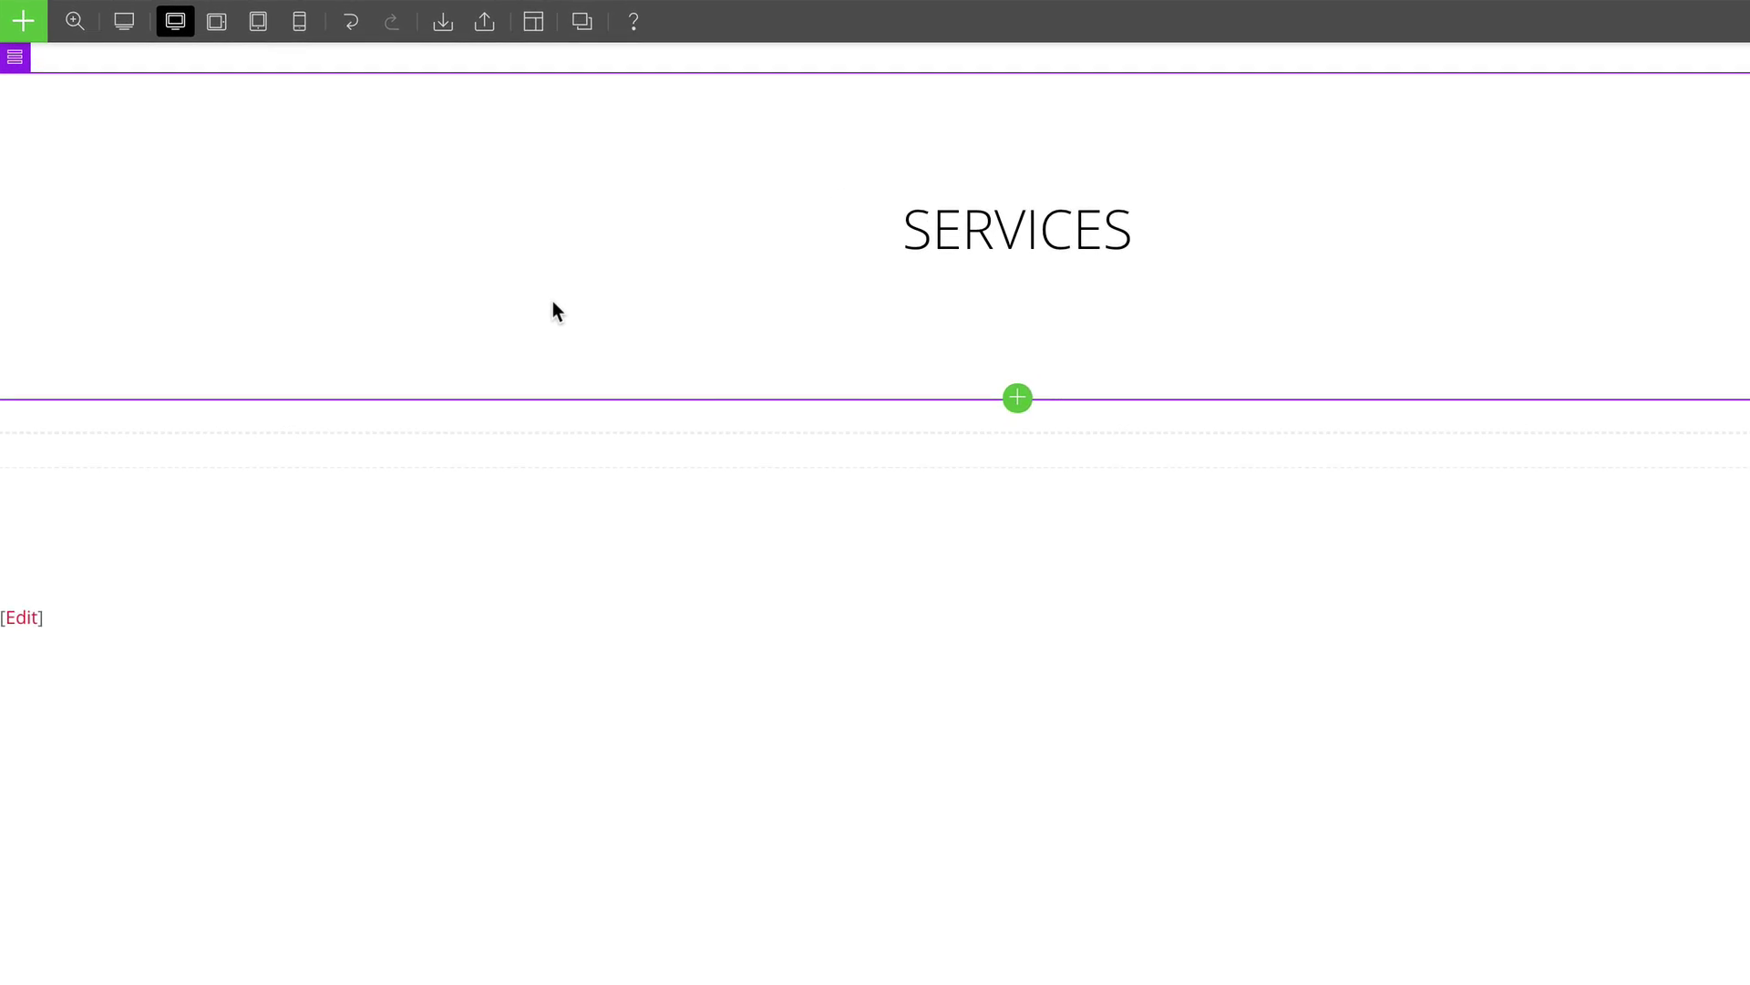
Add a three-column row under SERVICES with a Feature module in the first column.
{"action": "left_click", "coordinate": [50, 33]}
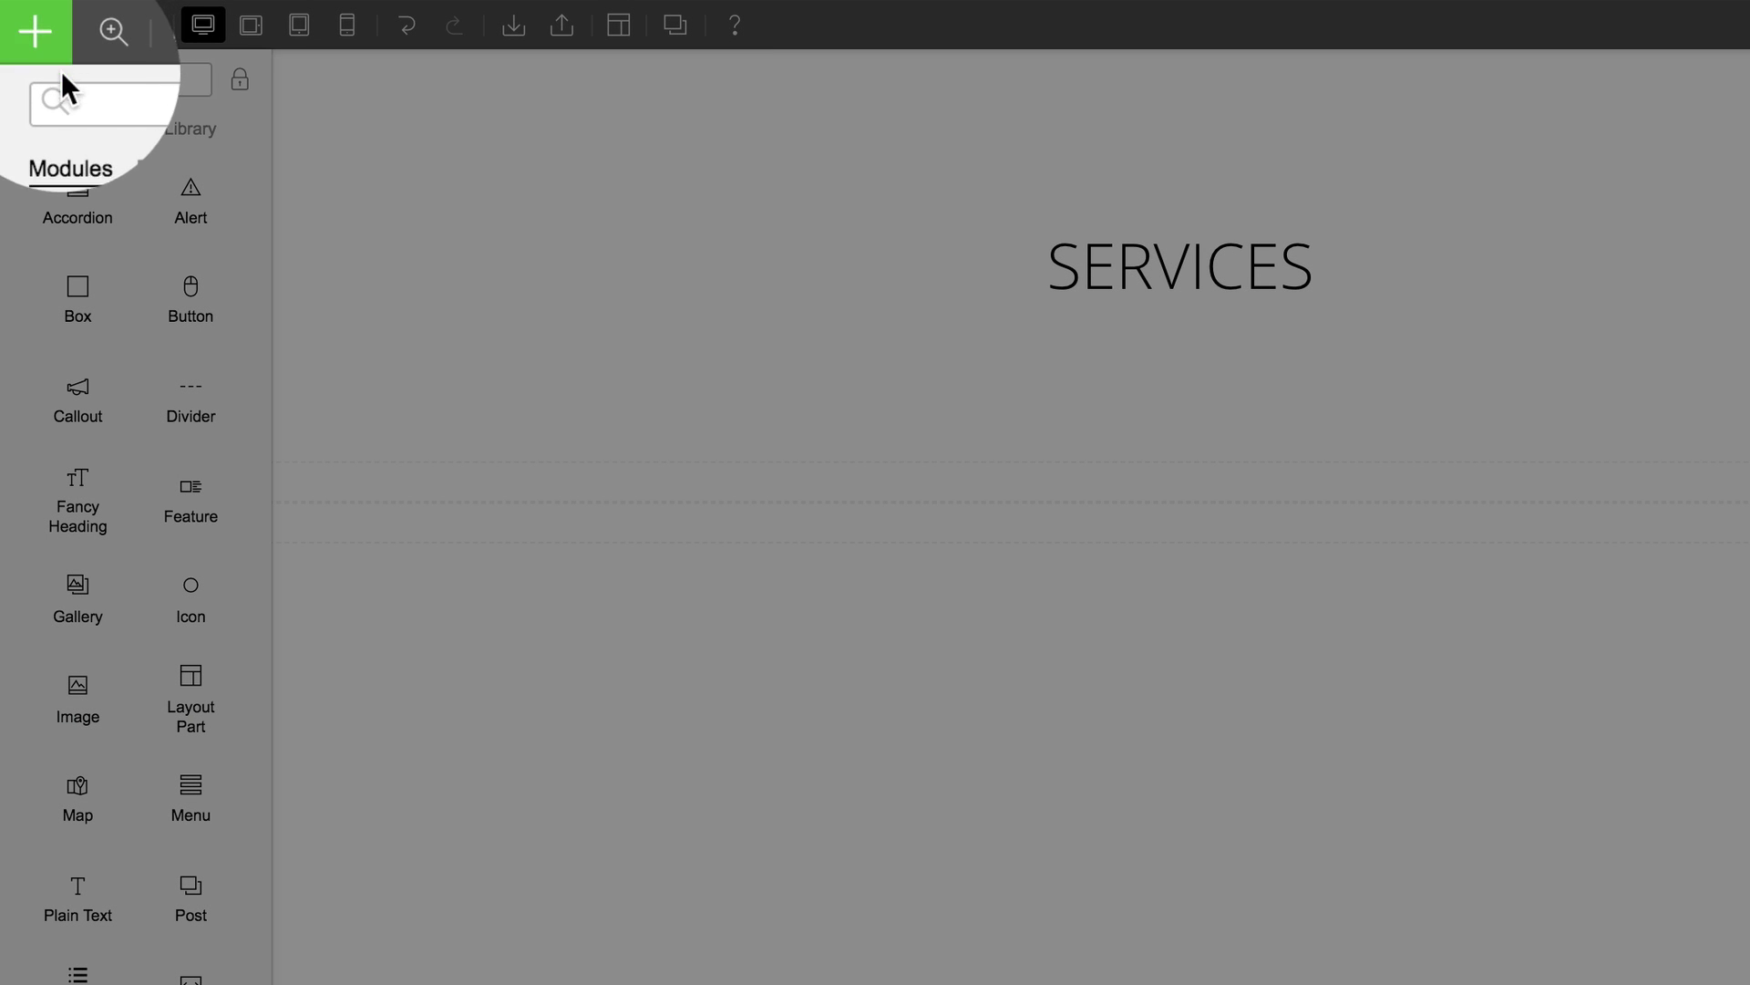
{"action": "left_click", "coordinate": [135, 135]}
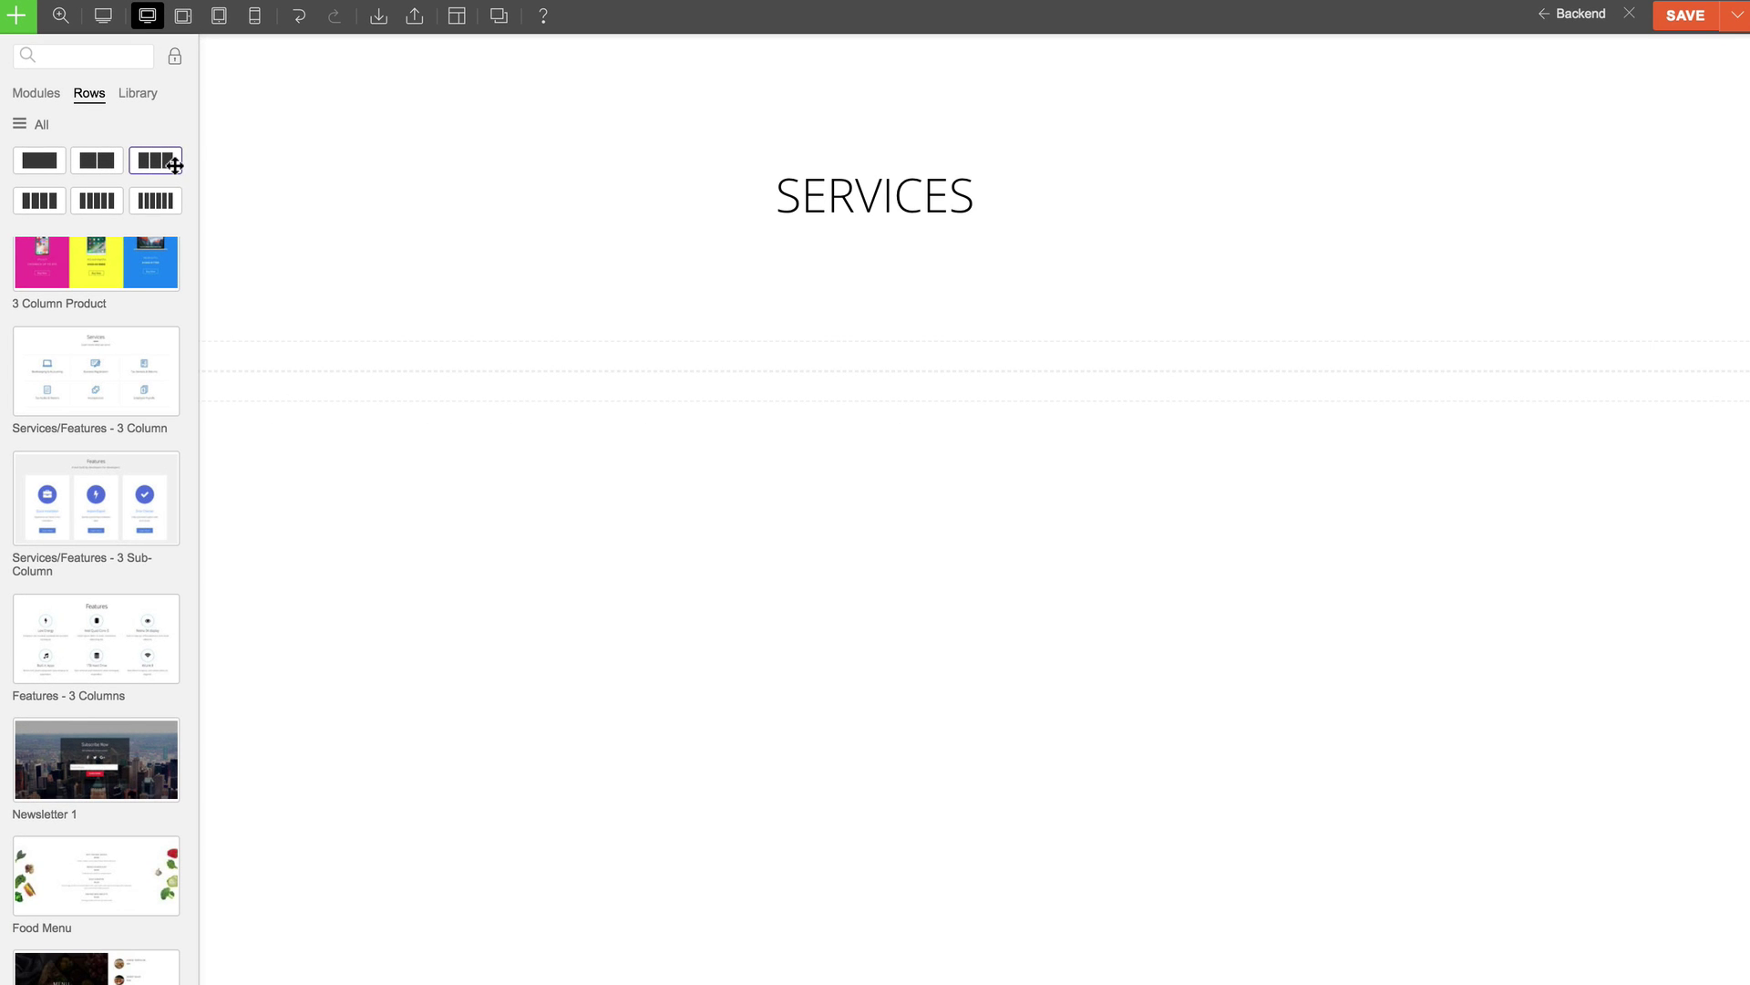
{"action": "left_click_drag", "start_coordinate": [174, 165], "coordinate": [564, 245]}
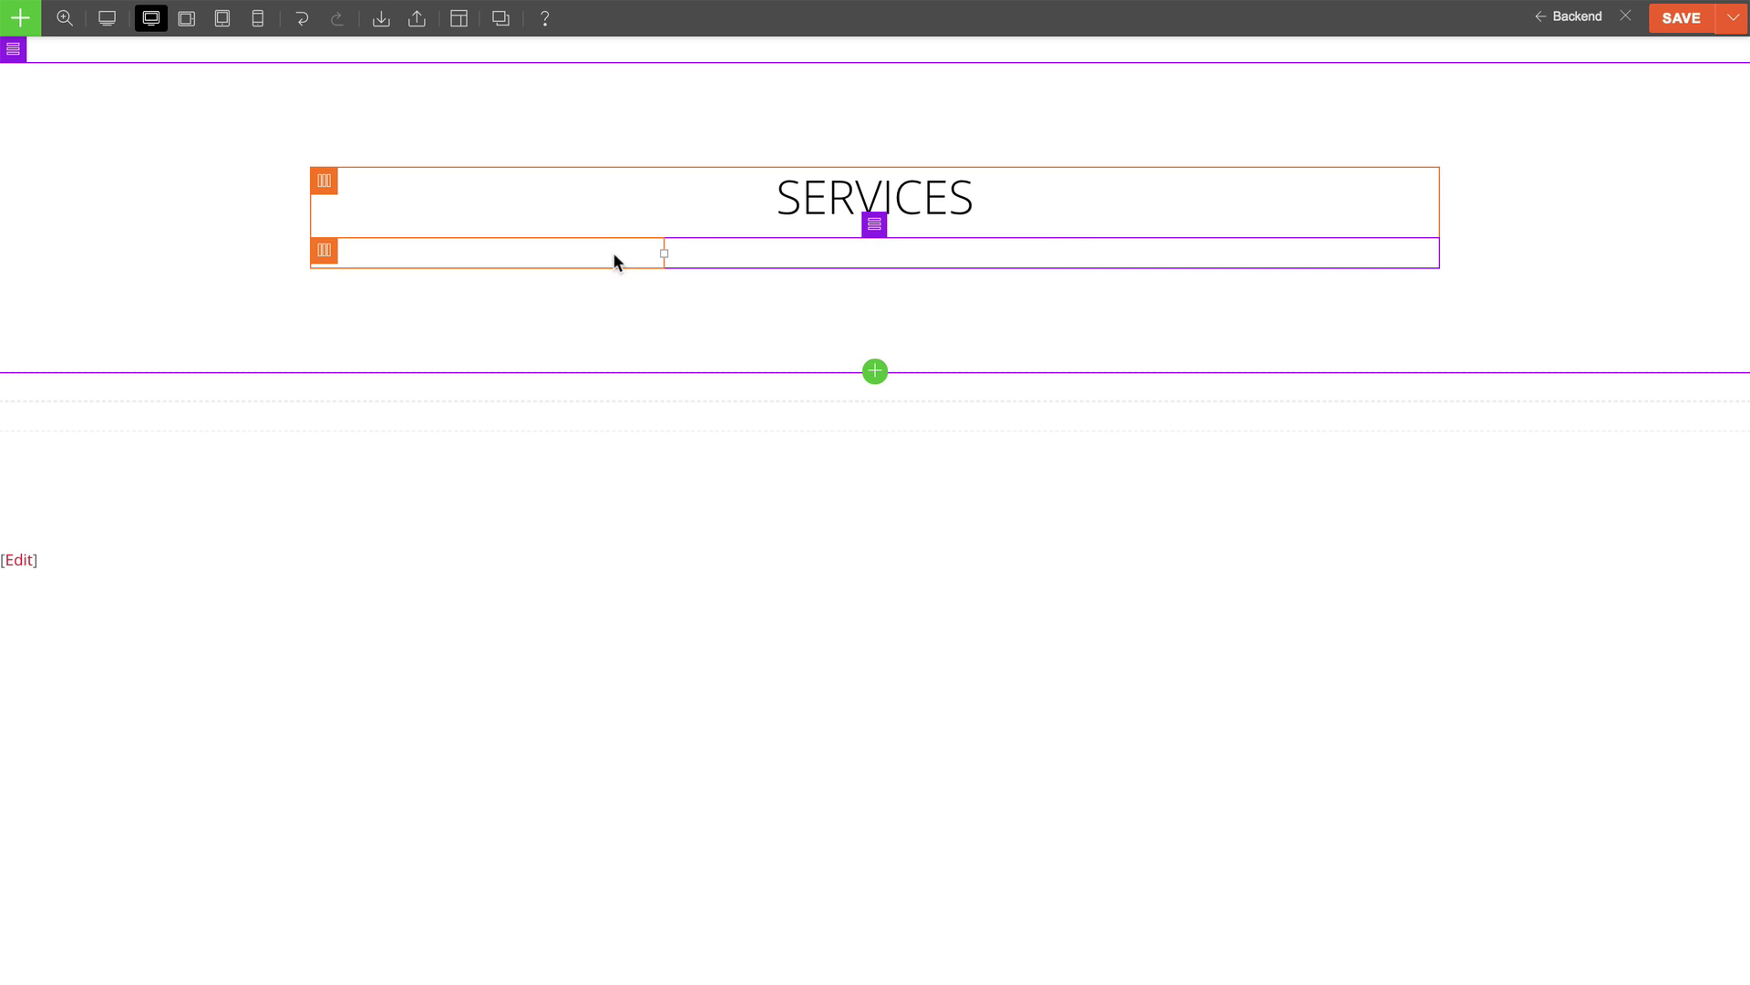
{"action": "left_click", "coordinate": [875, 371]}
{"action": "left_click", "coordinate": [1086, 414]}
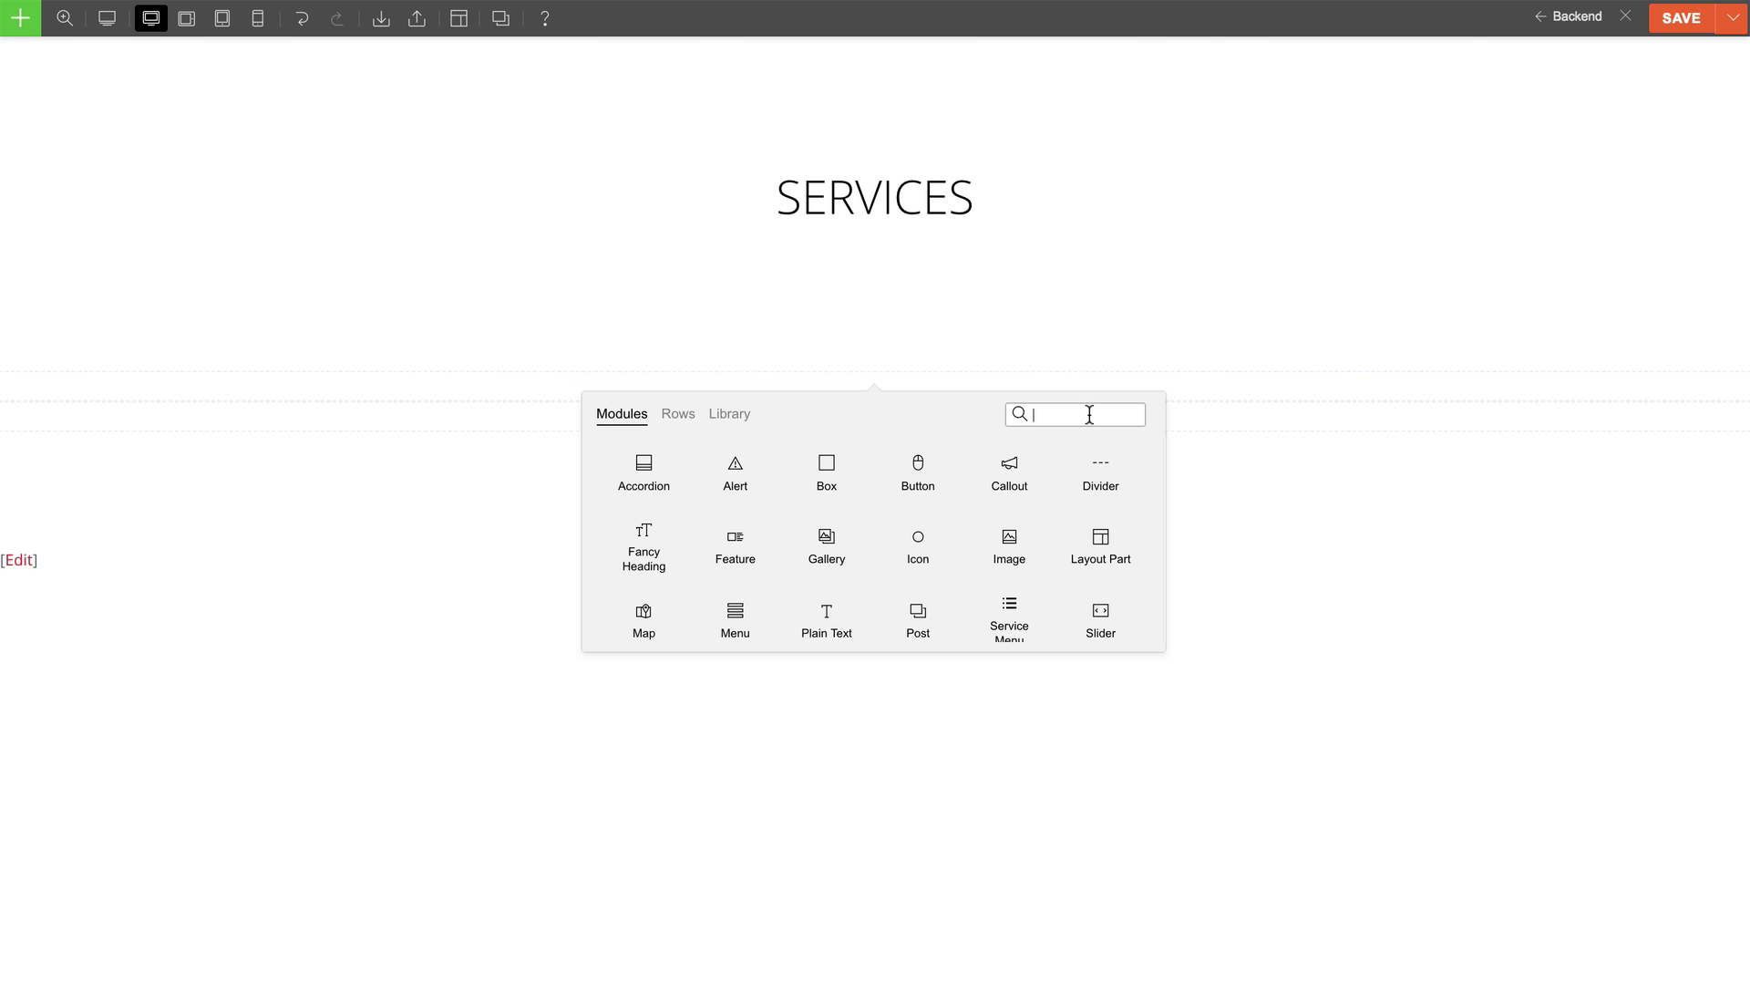
{"action": "type", "text": "feat"}
{"action": "left_click_drag", "start_coordinate": [644, 469], "coordinate": [537, 270]}
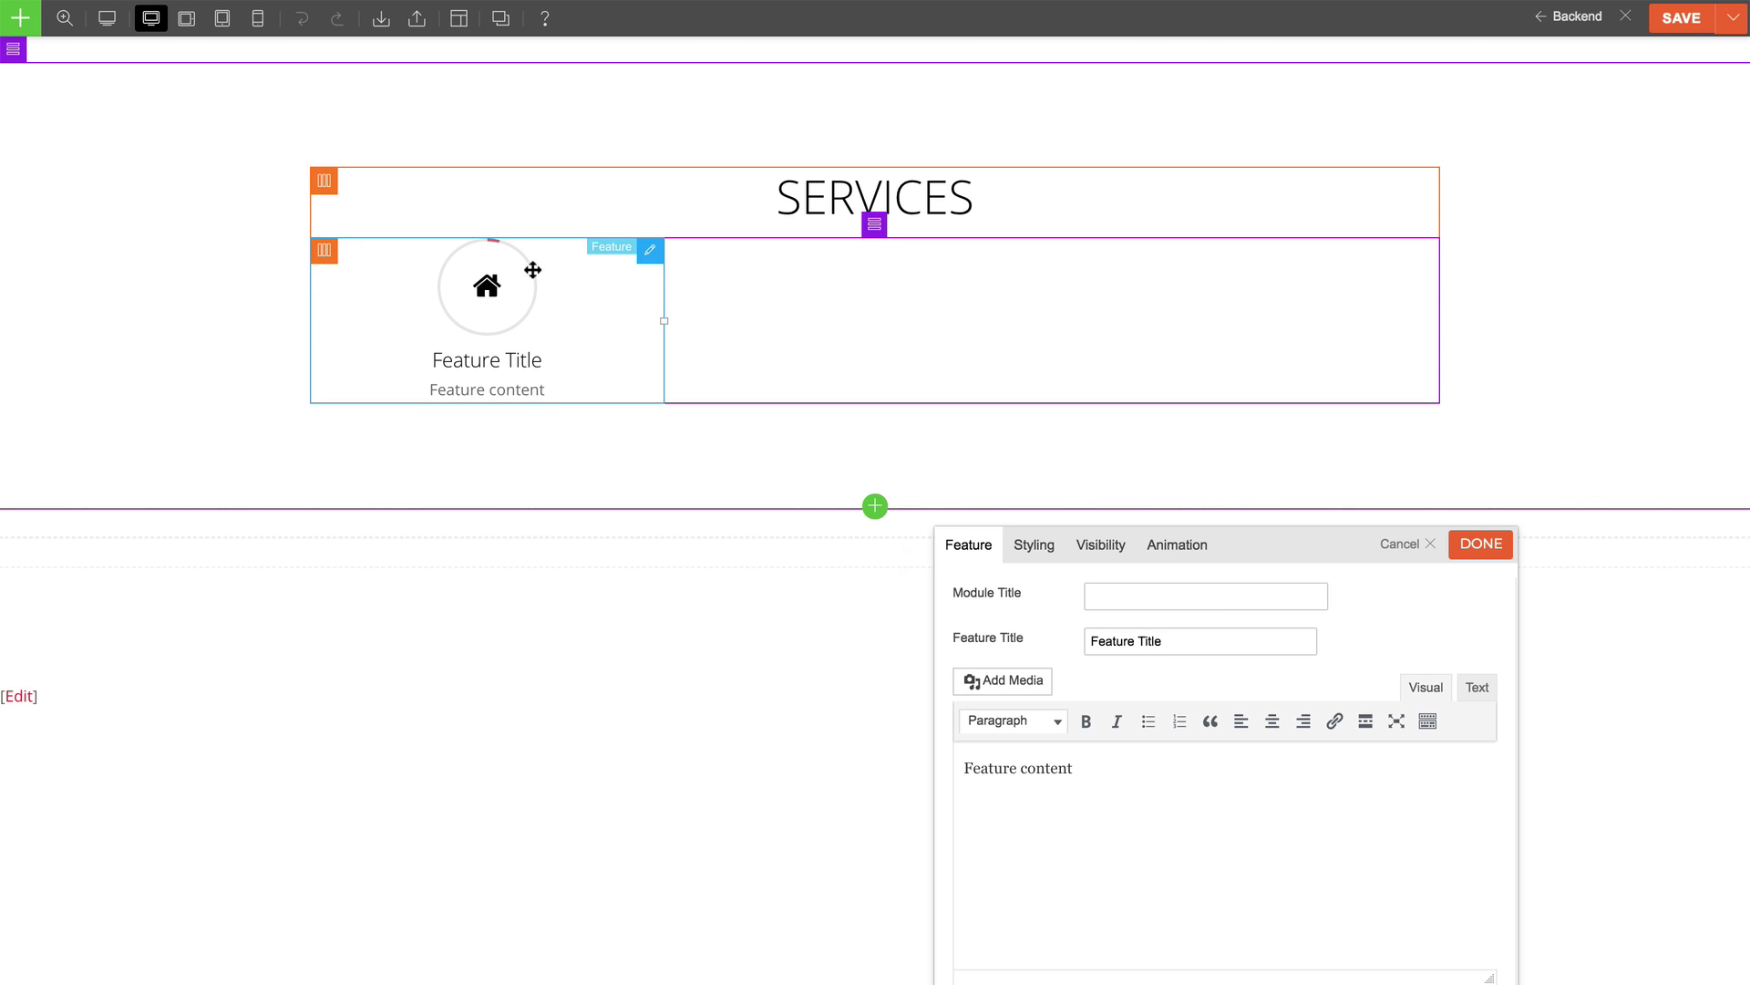
Copy the Feature into columns two and three and set the sub row padding to 57 px.
{"action": "left_click", "coordinate": [617, 249]}
{"action": "left_click_drag", "start_coordinate": [552, 347], "coordinate": [784, 323]}
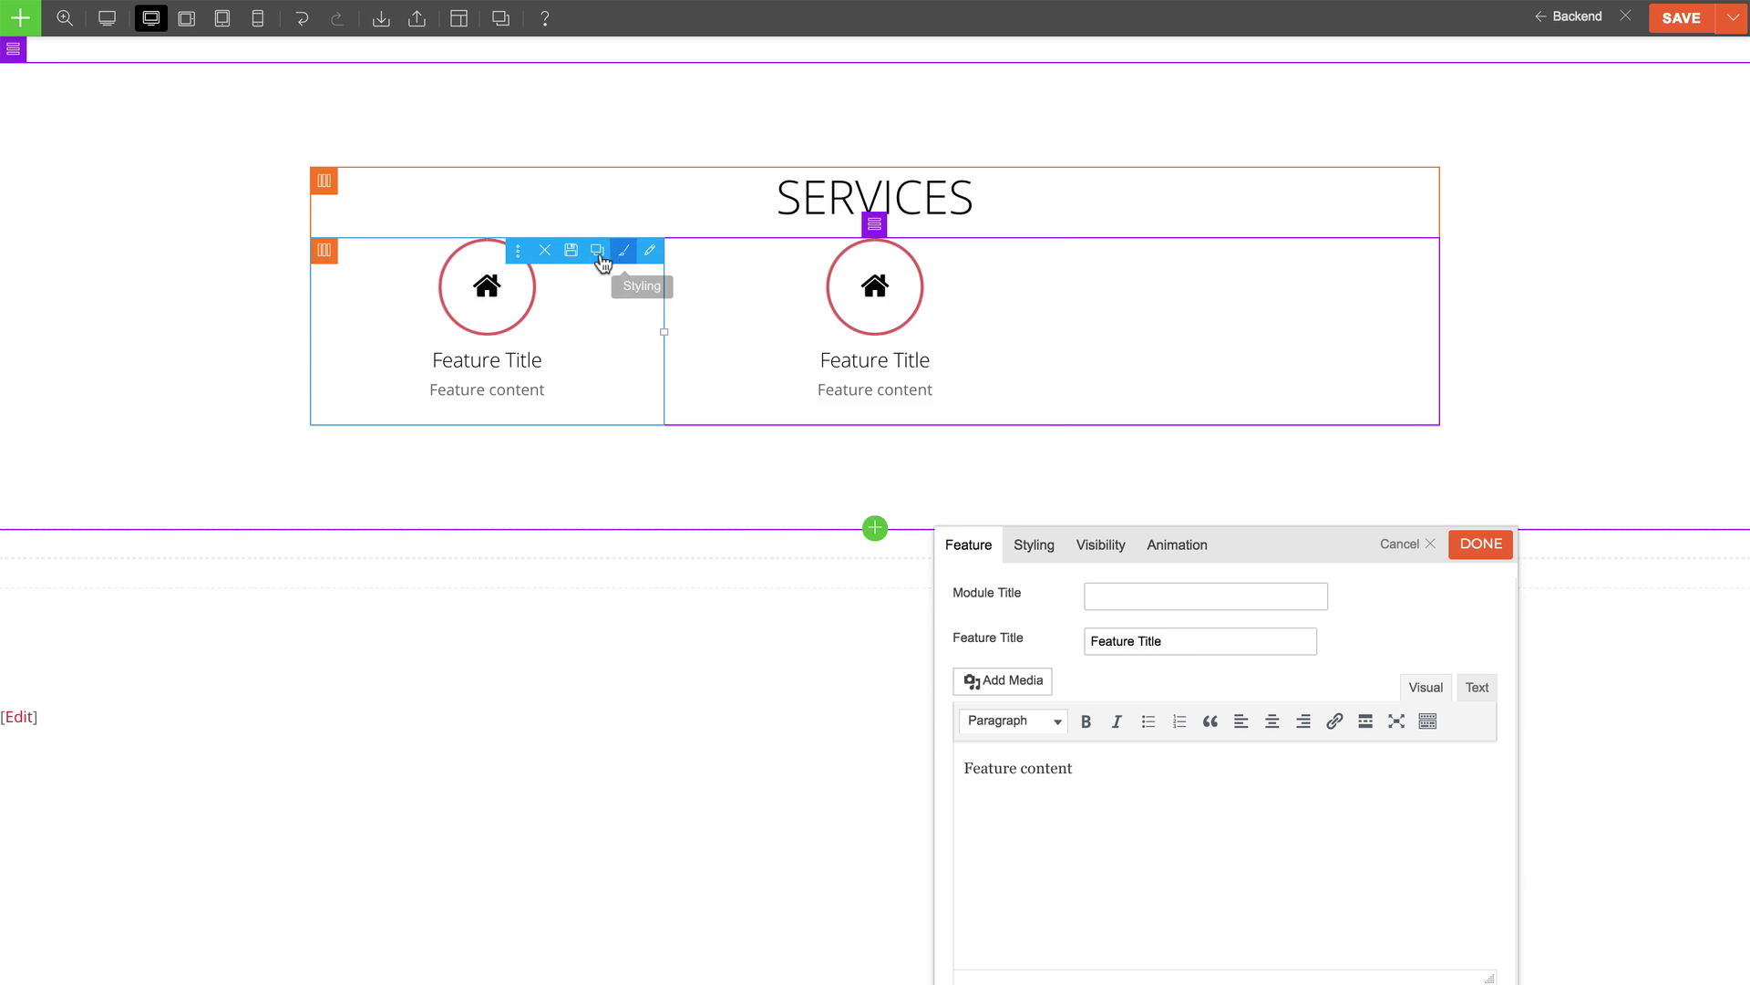
{"action": "left_click", "coordinate": [598, 252]}
{"action": "left_click_drag", "start_coordinate": [574, 304], "coordinate": [1294, 312]}
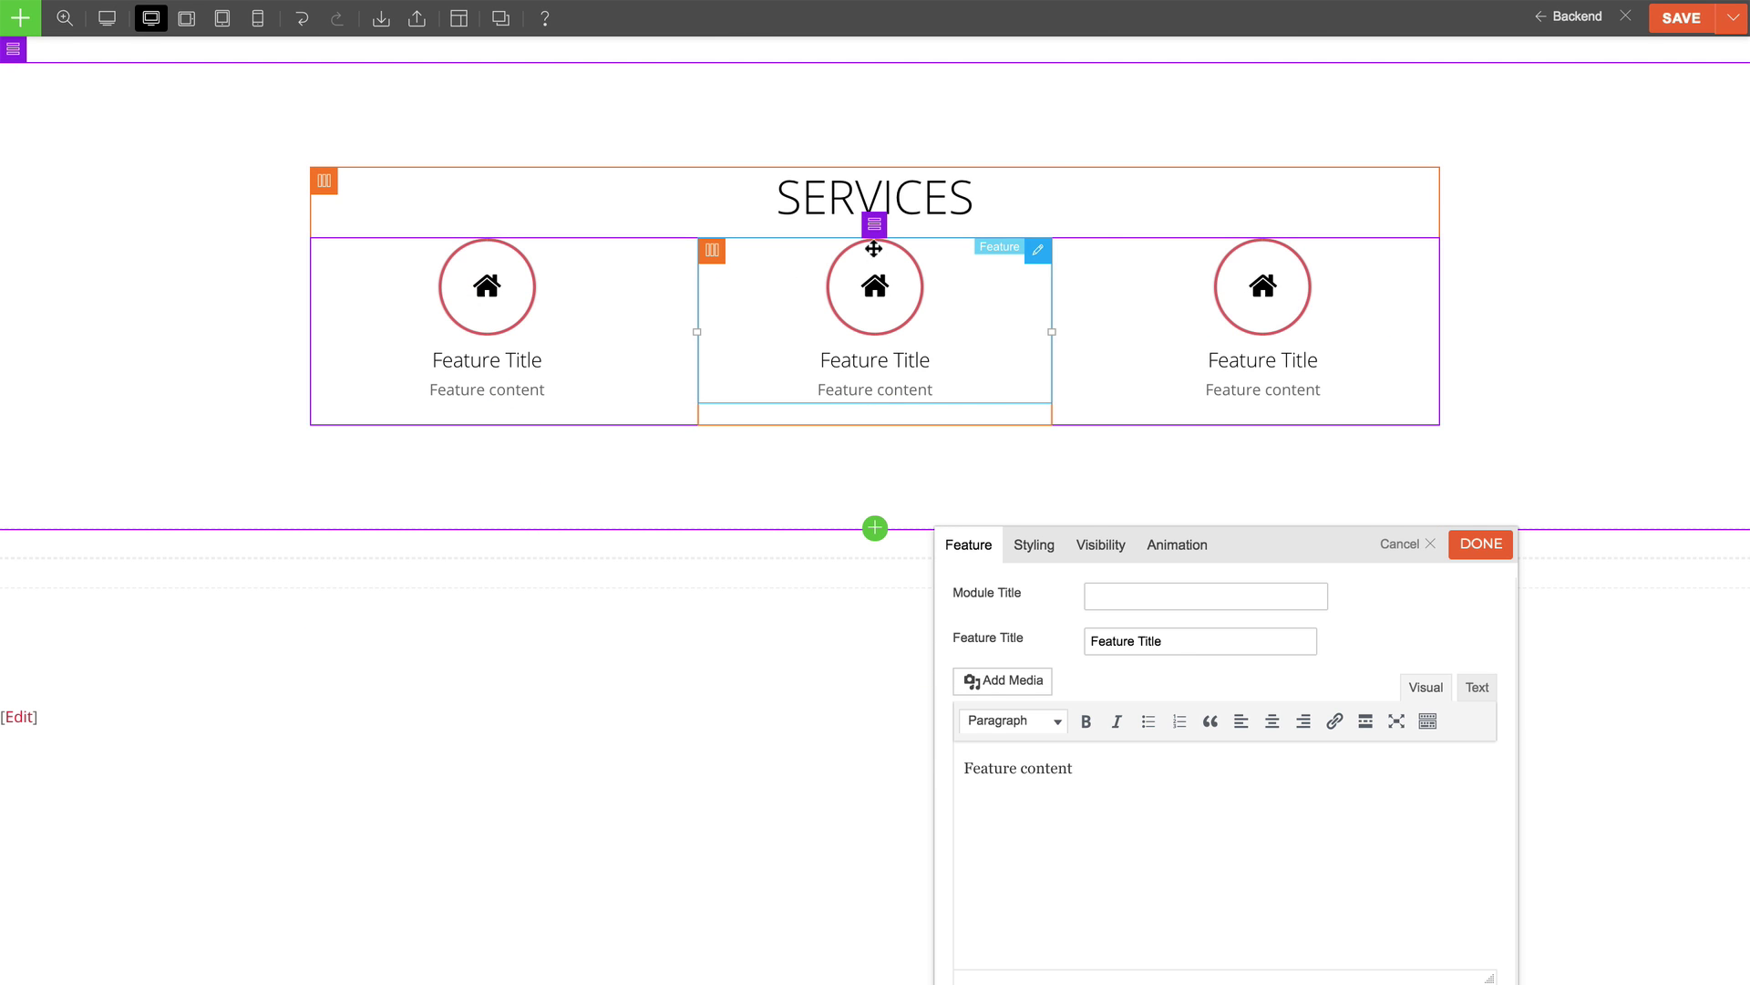
{"action": "left_click", "coordinate": [903, 228]}
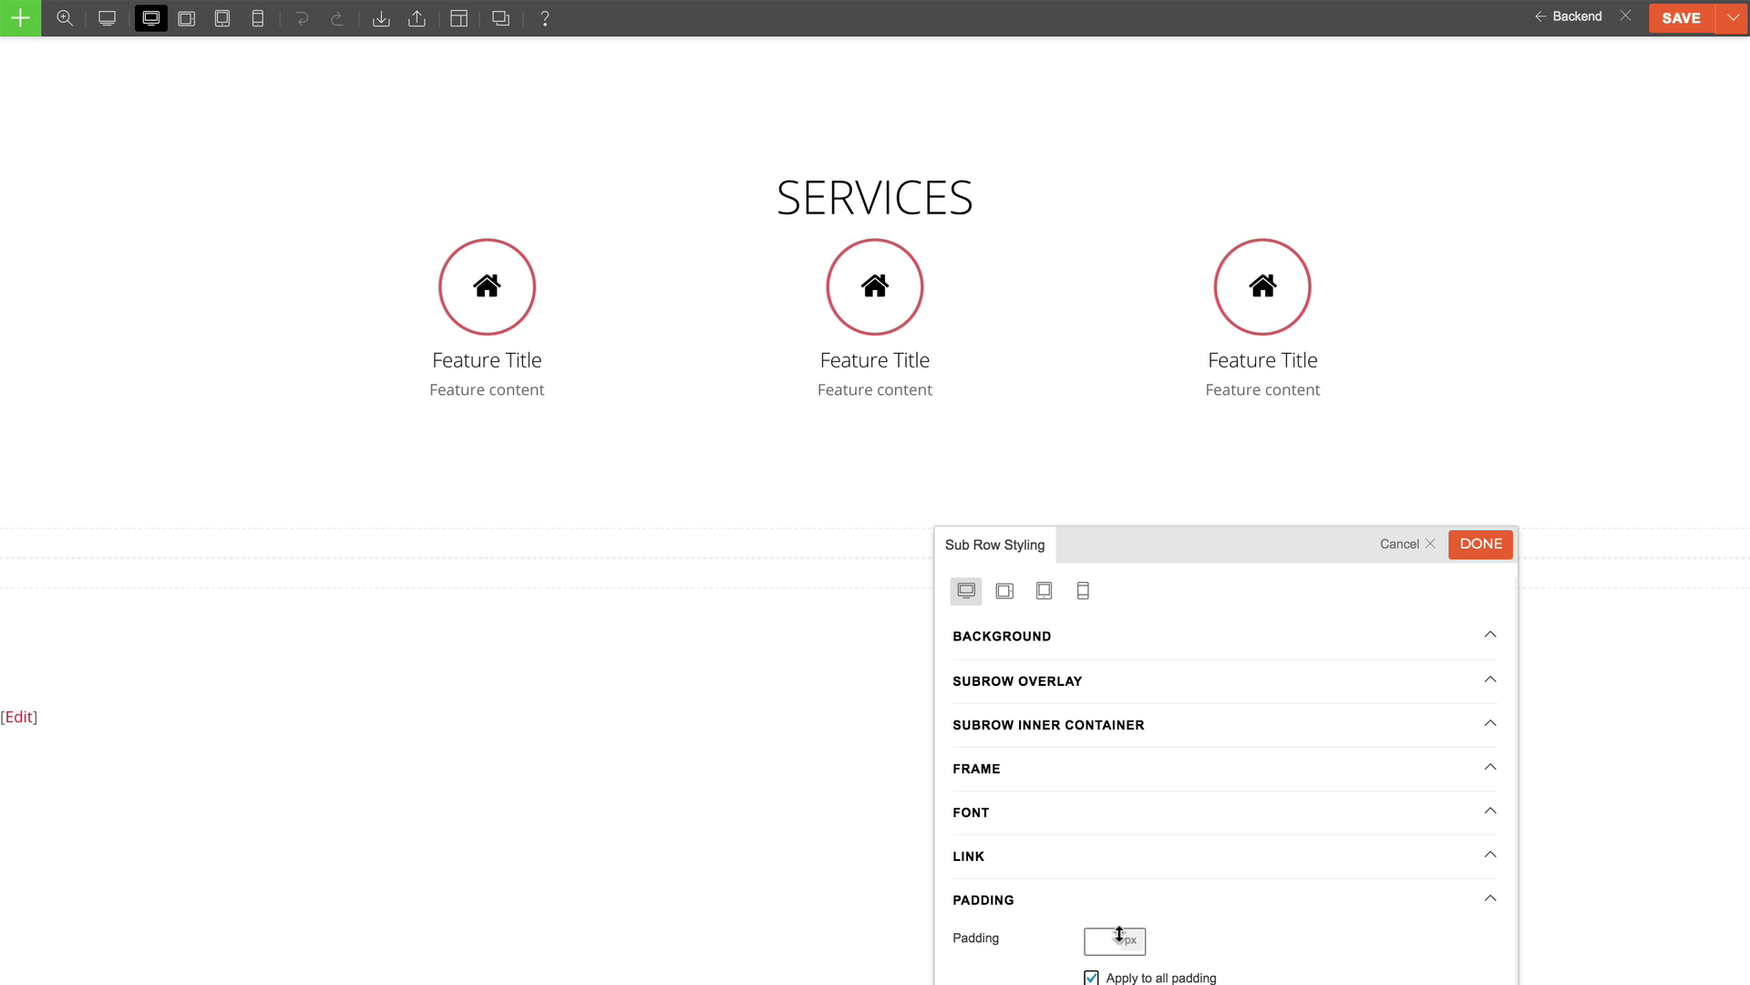
{"action": "left_click_drag", "start_coordinate": [1121, 940], "coordinate": [1133, 867]}
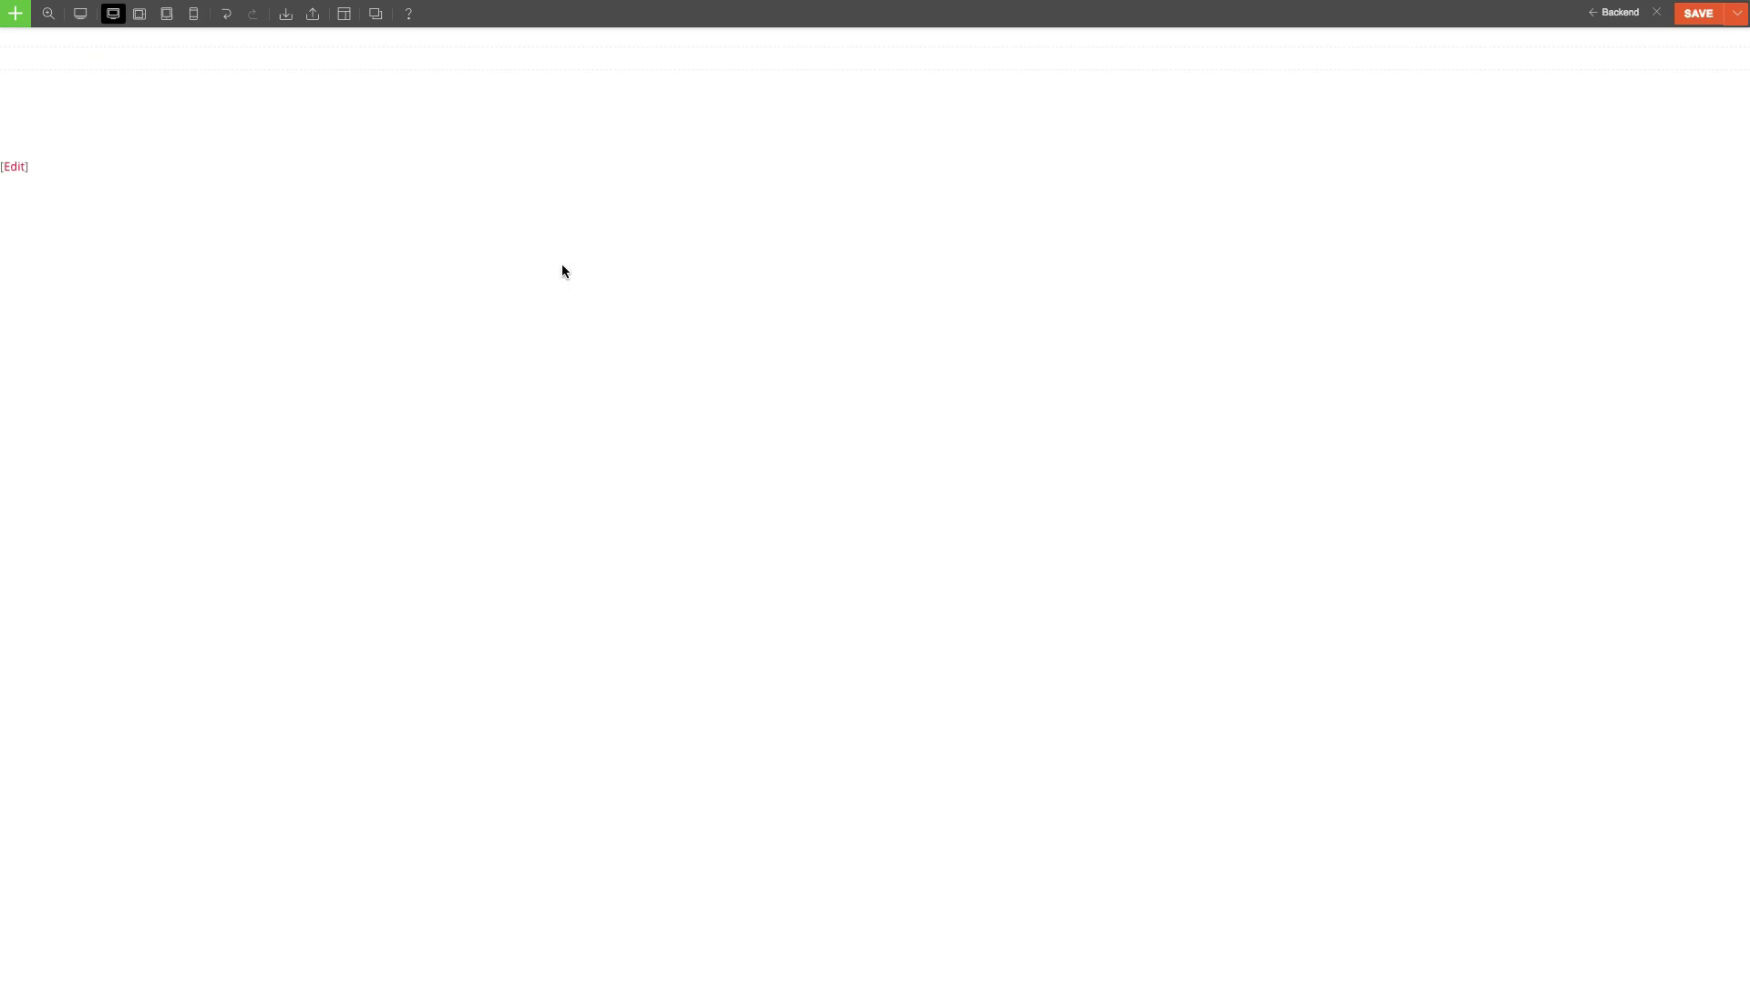
Add a ready-made Features row, the Services grid, below the Powerful hero.
{"action": "left_click", "coordinate": [29, 20]}
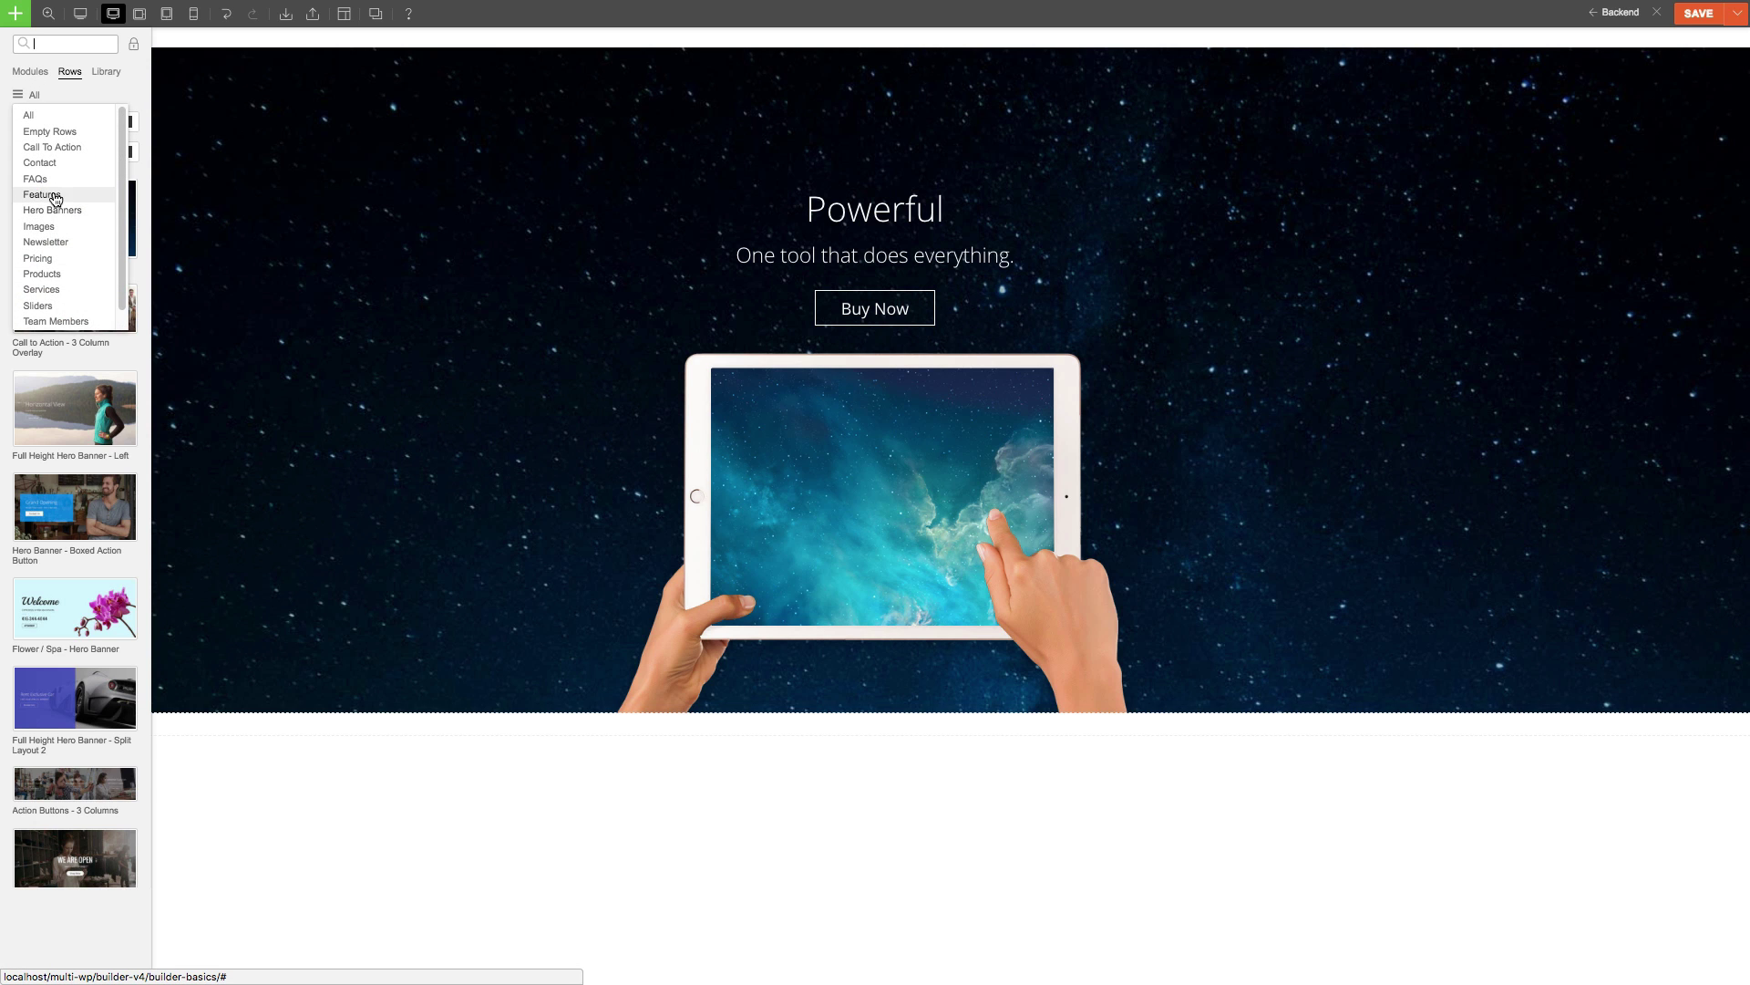
{"action": "left_click", "coordinate": [55, 199]}
{"action": "left_click_drag", "start_coordinate": [75, 460], "coordinate": [776, 377]}
{"action": "scroll", "coordinate": [928, 620], "scroll_direction": "down", "scroll_amount": 3}
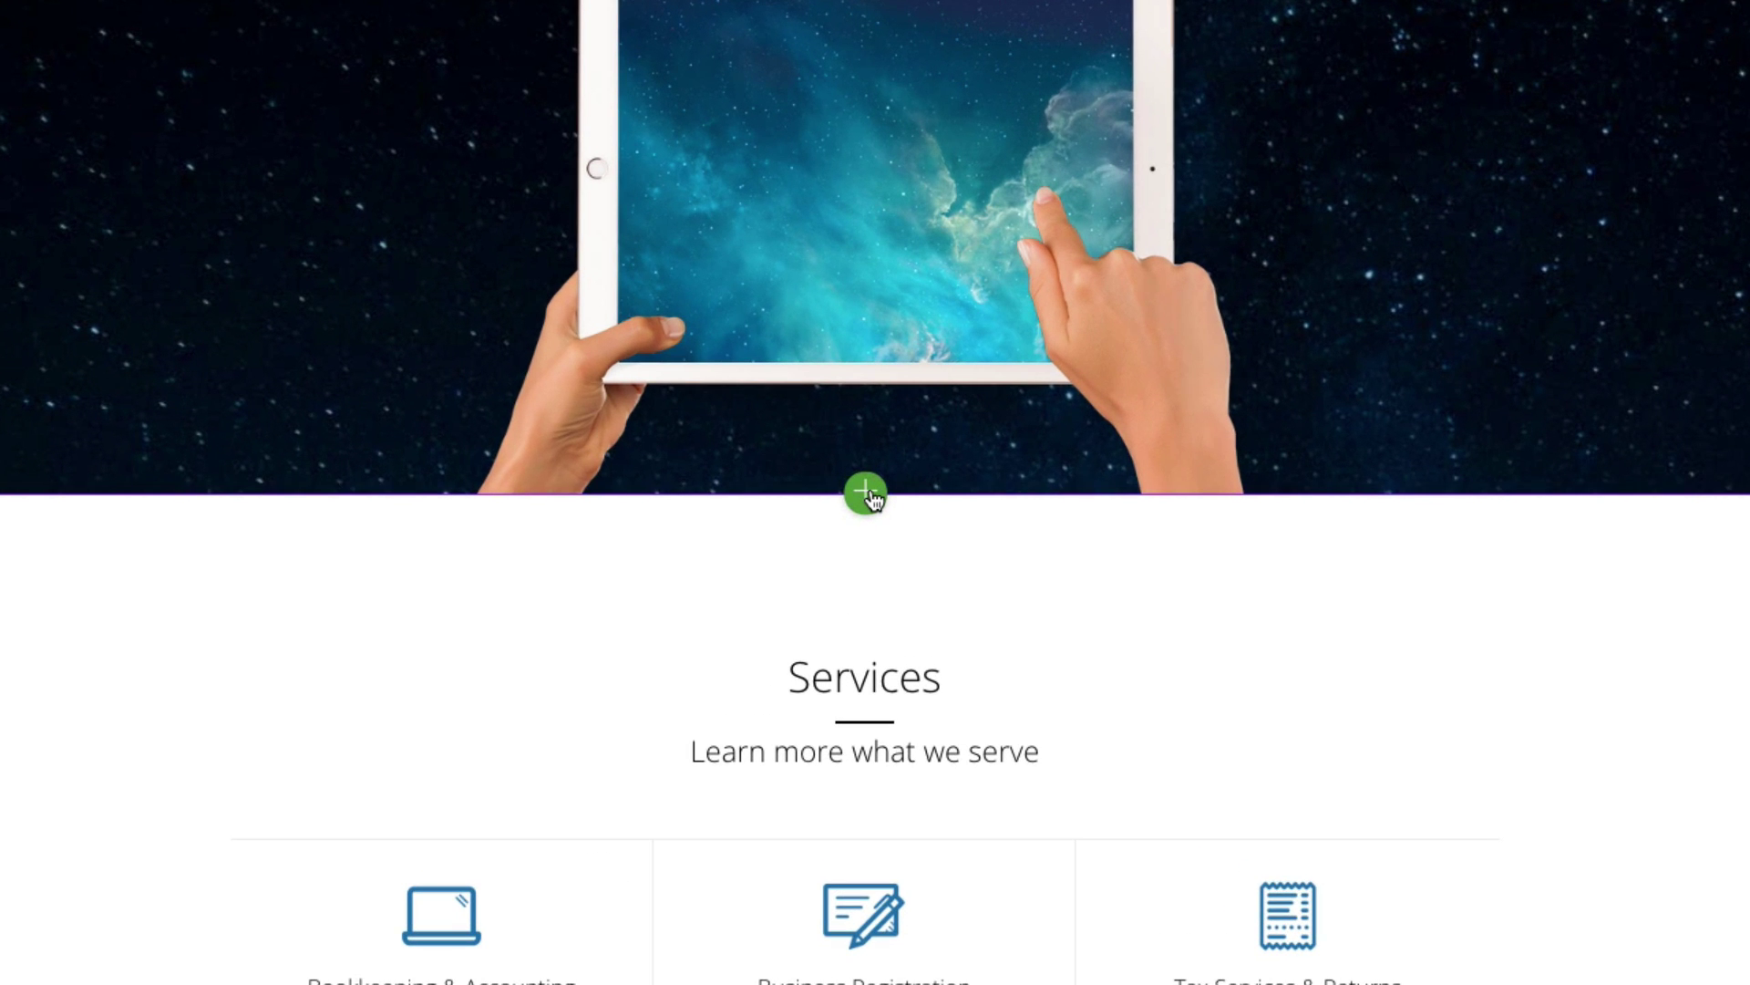
Drop the Call To Action 'Hero Banner - Boxed Action Button' row below the Services section.
{"action": "left_click", "coordinate": [869, 495]}
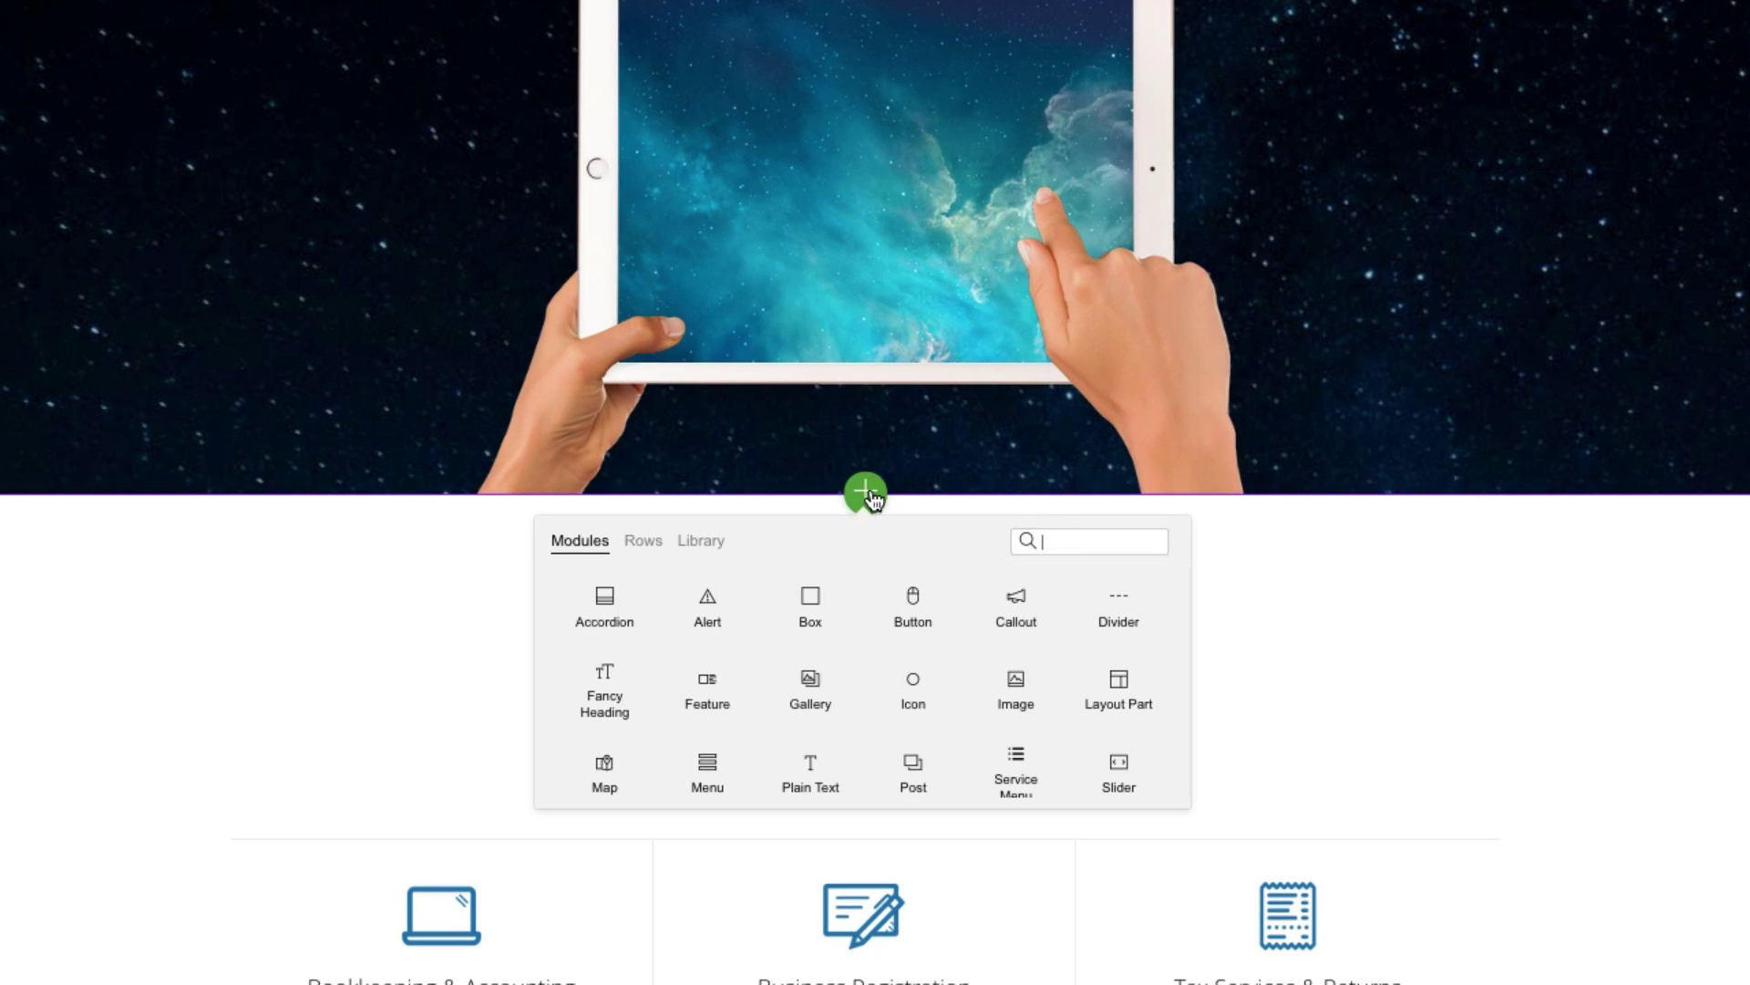
{"action": "left_click", "coordinate": [648, 545]}
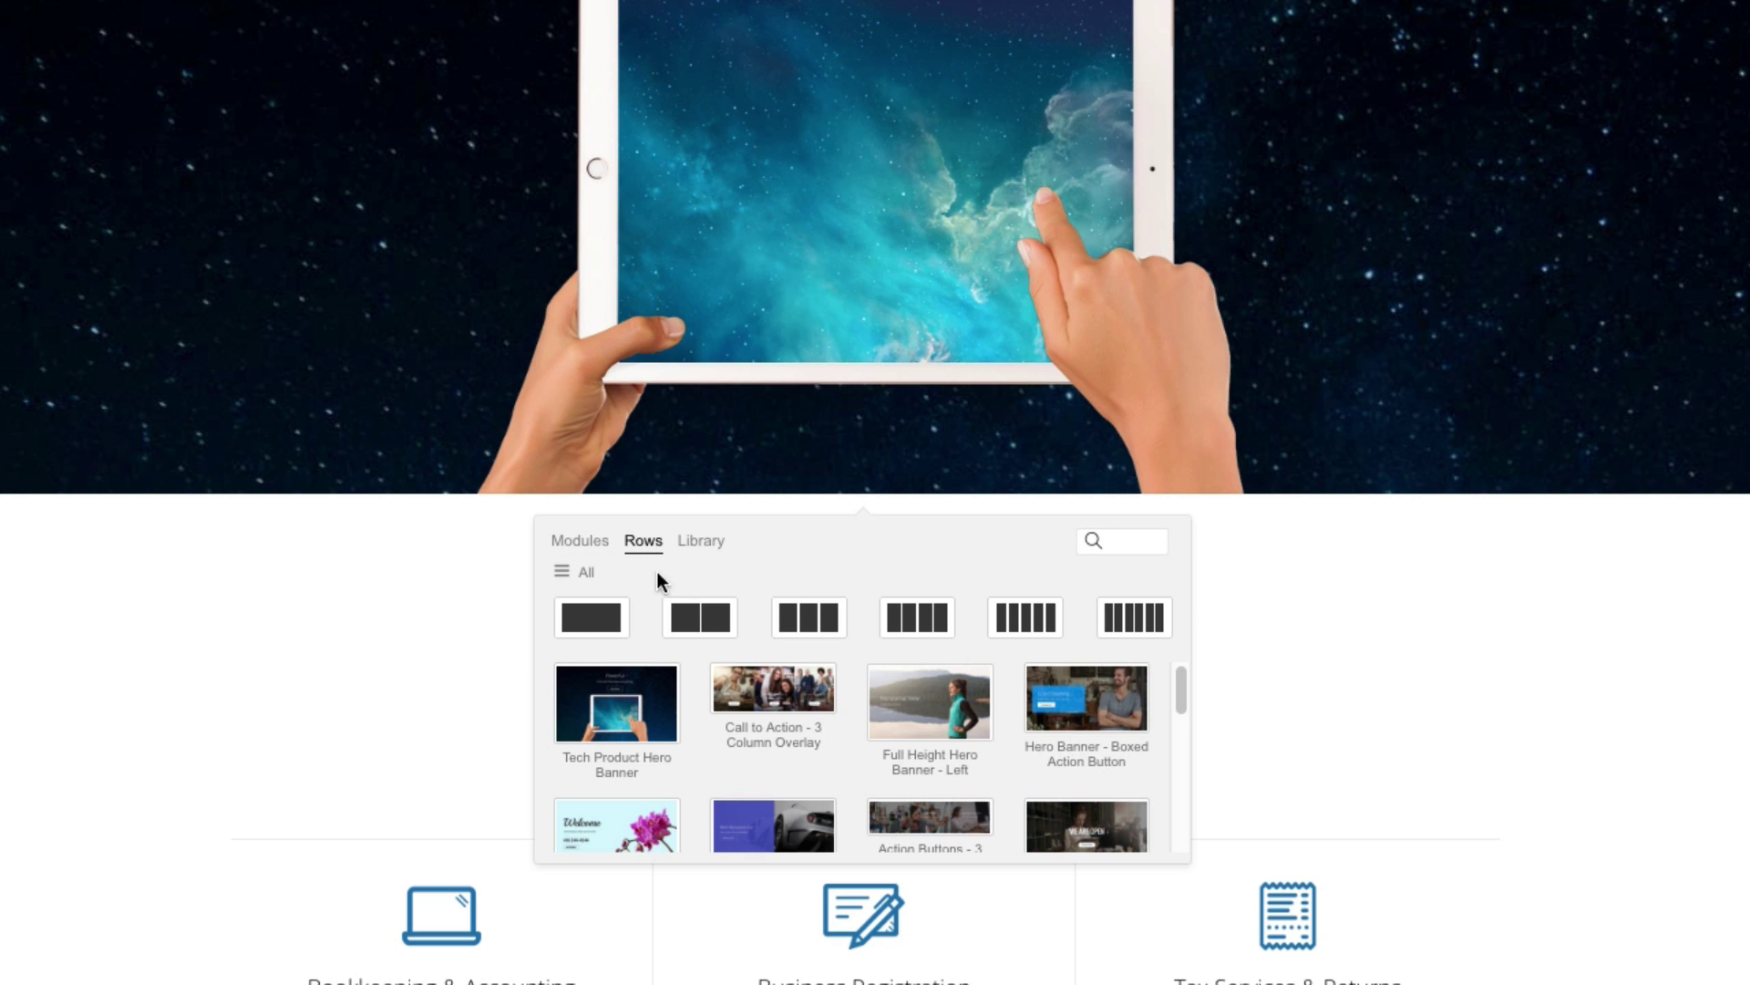
{"action": "left_click", "coordinate": [583, 573]}
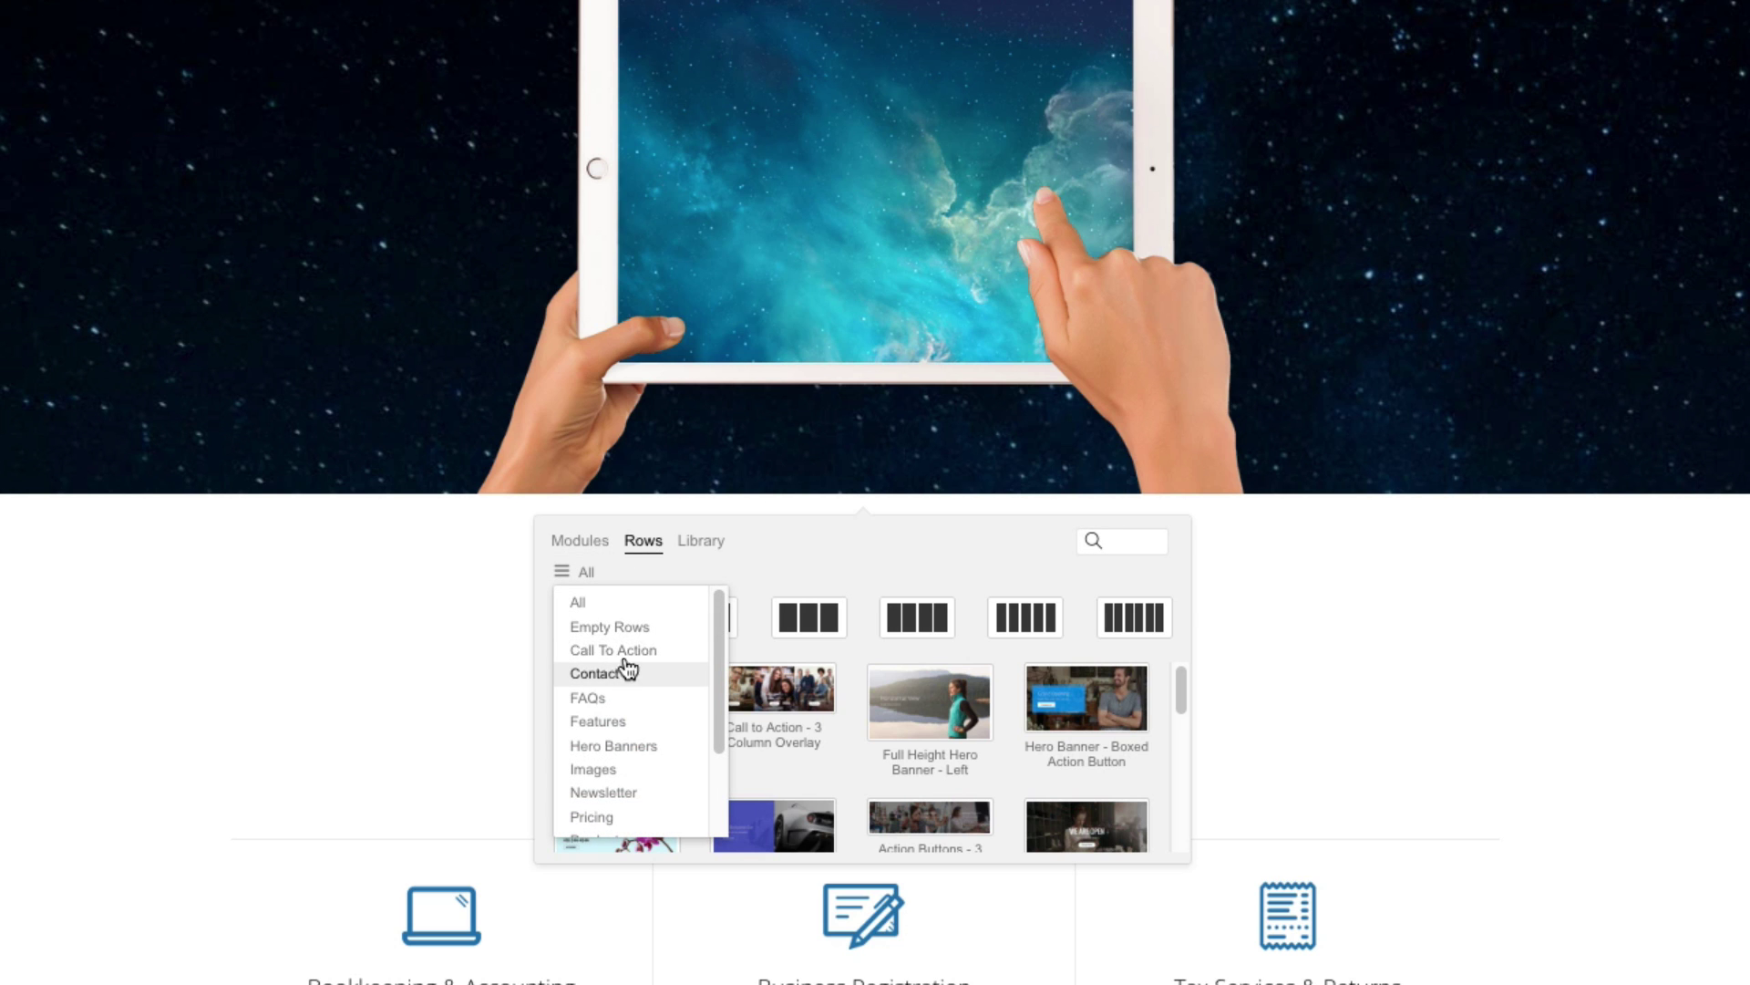
{"action": "left_click", "coordinate": [620, 650]}
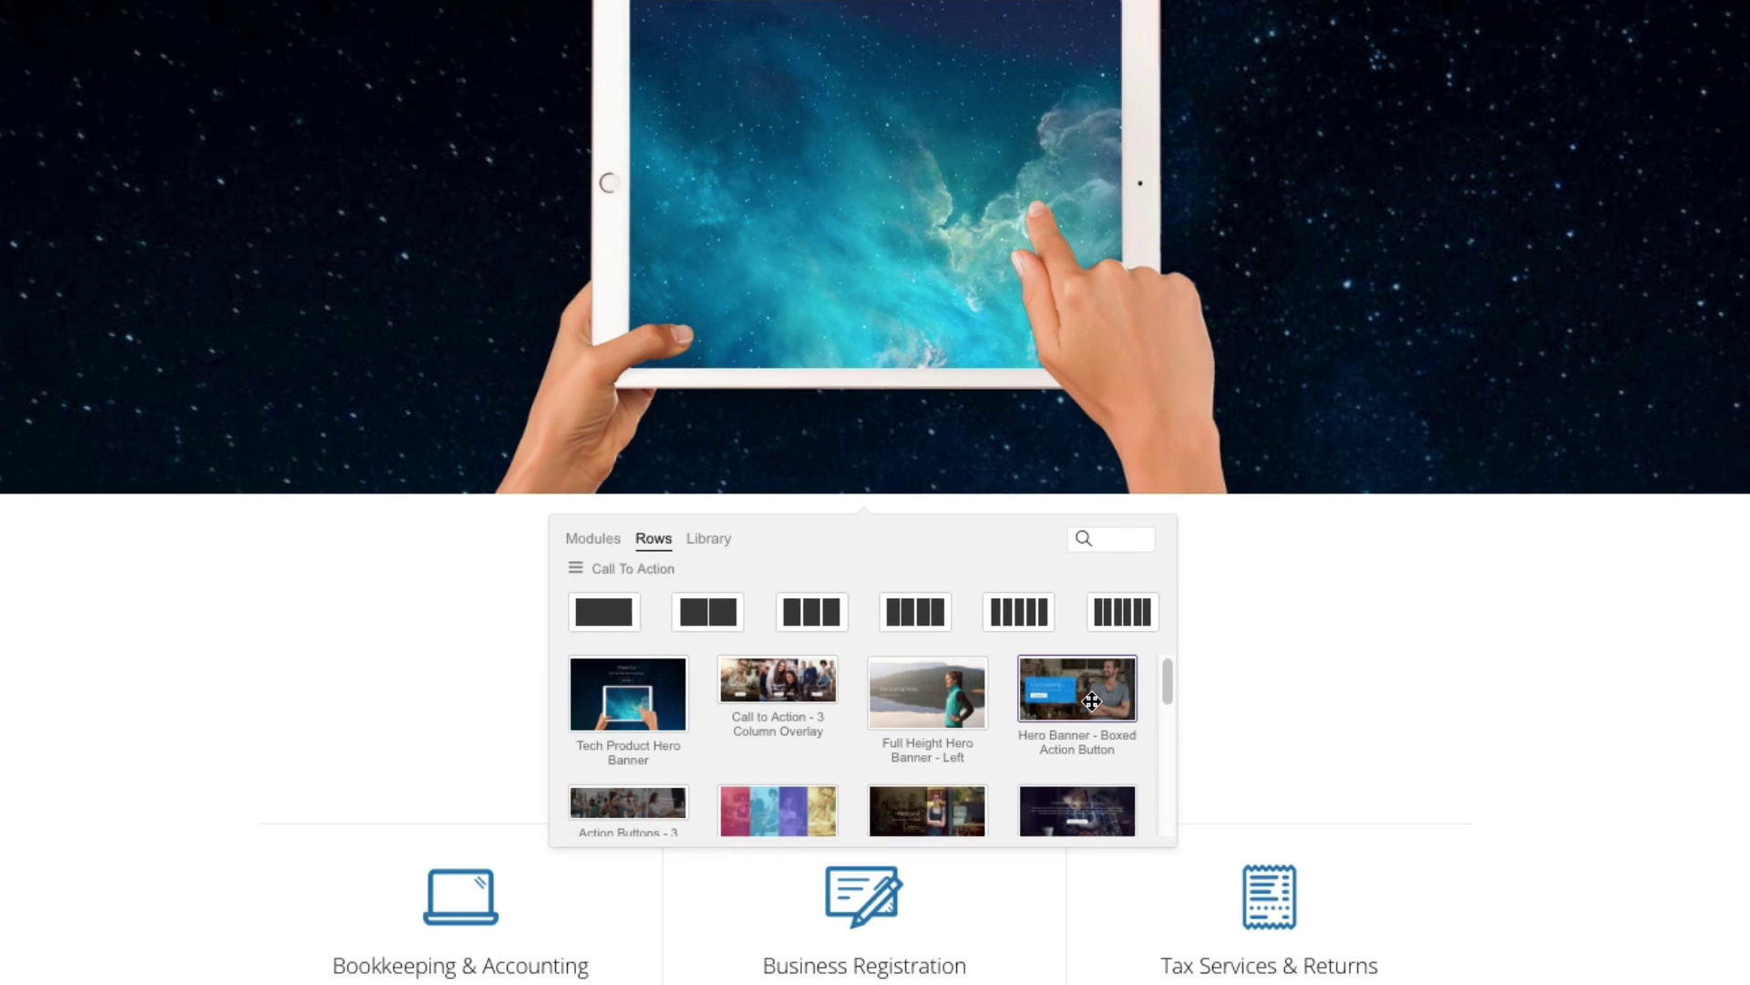
{"action": "left_click_drag", "start_coordinate": [1091, 701], "coordinate": [984, 739]}
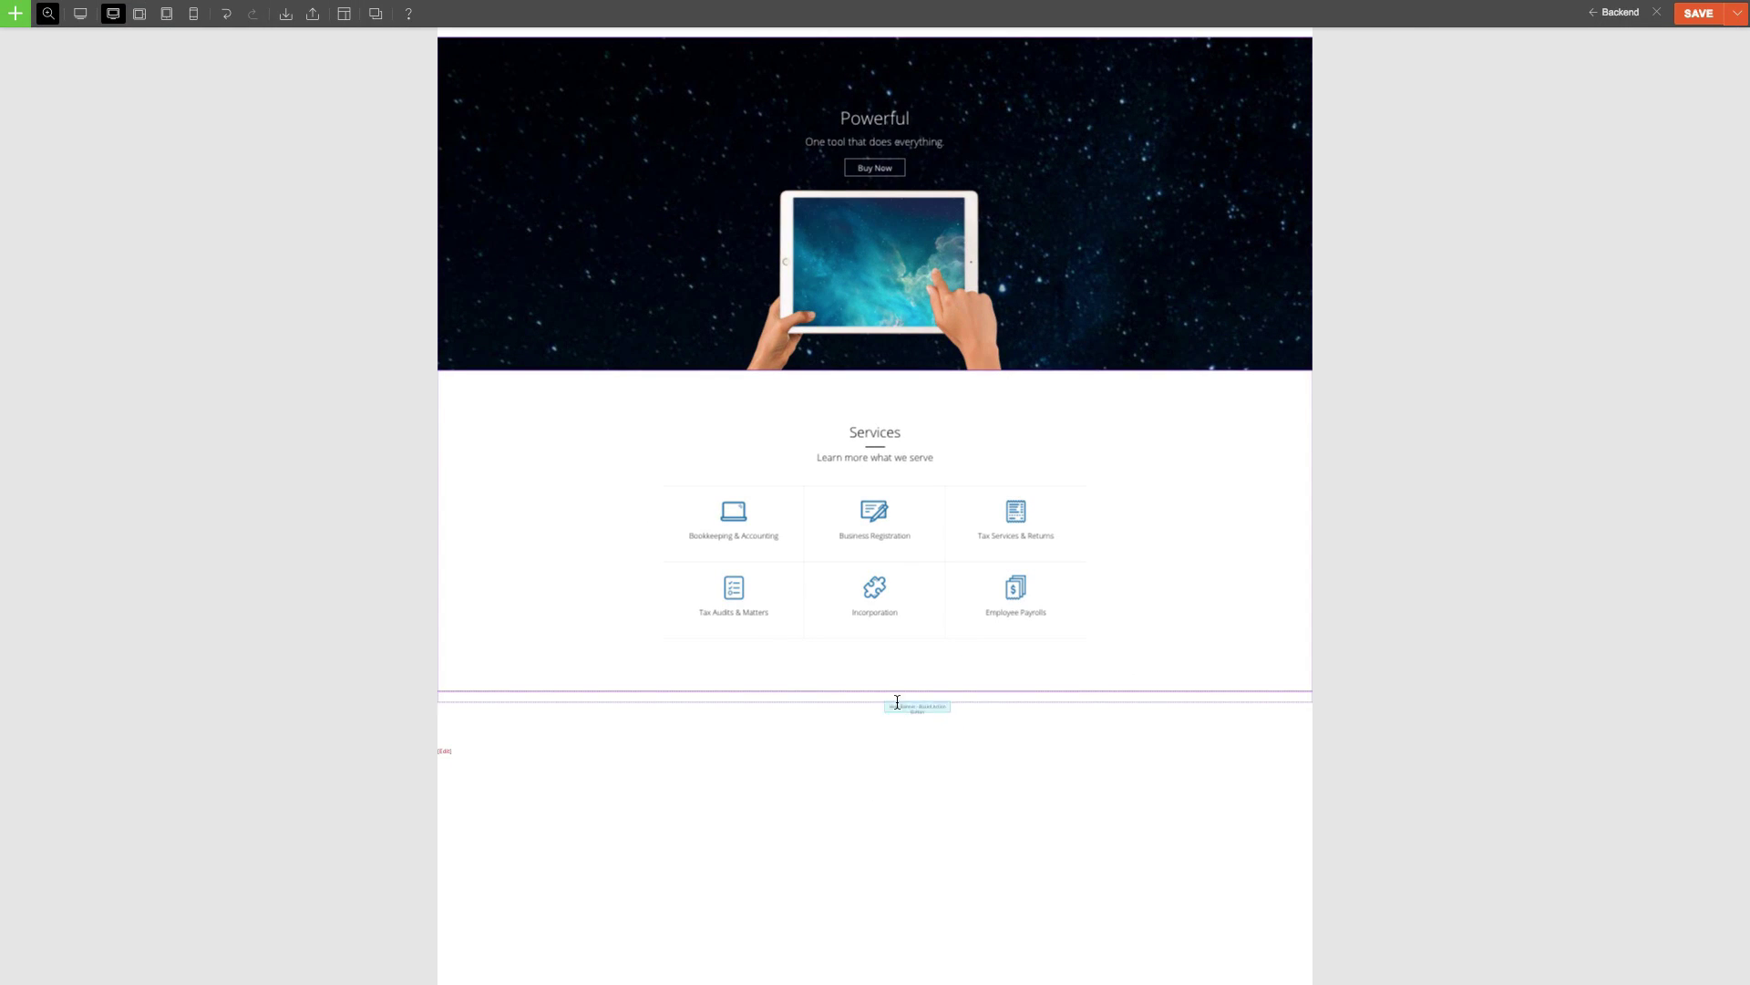
{"action": "left_click_drag", "start_coordinate": [897, 702], "coordinate": [889, 695]}
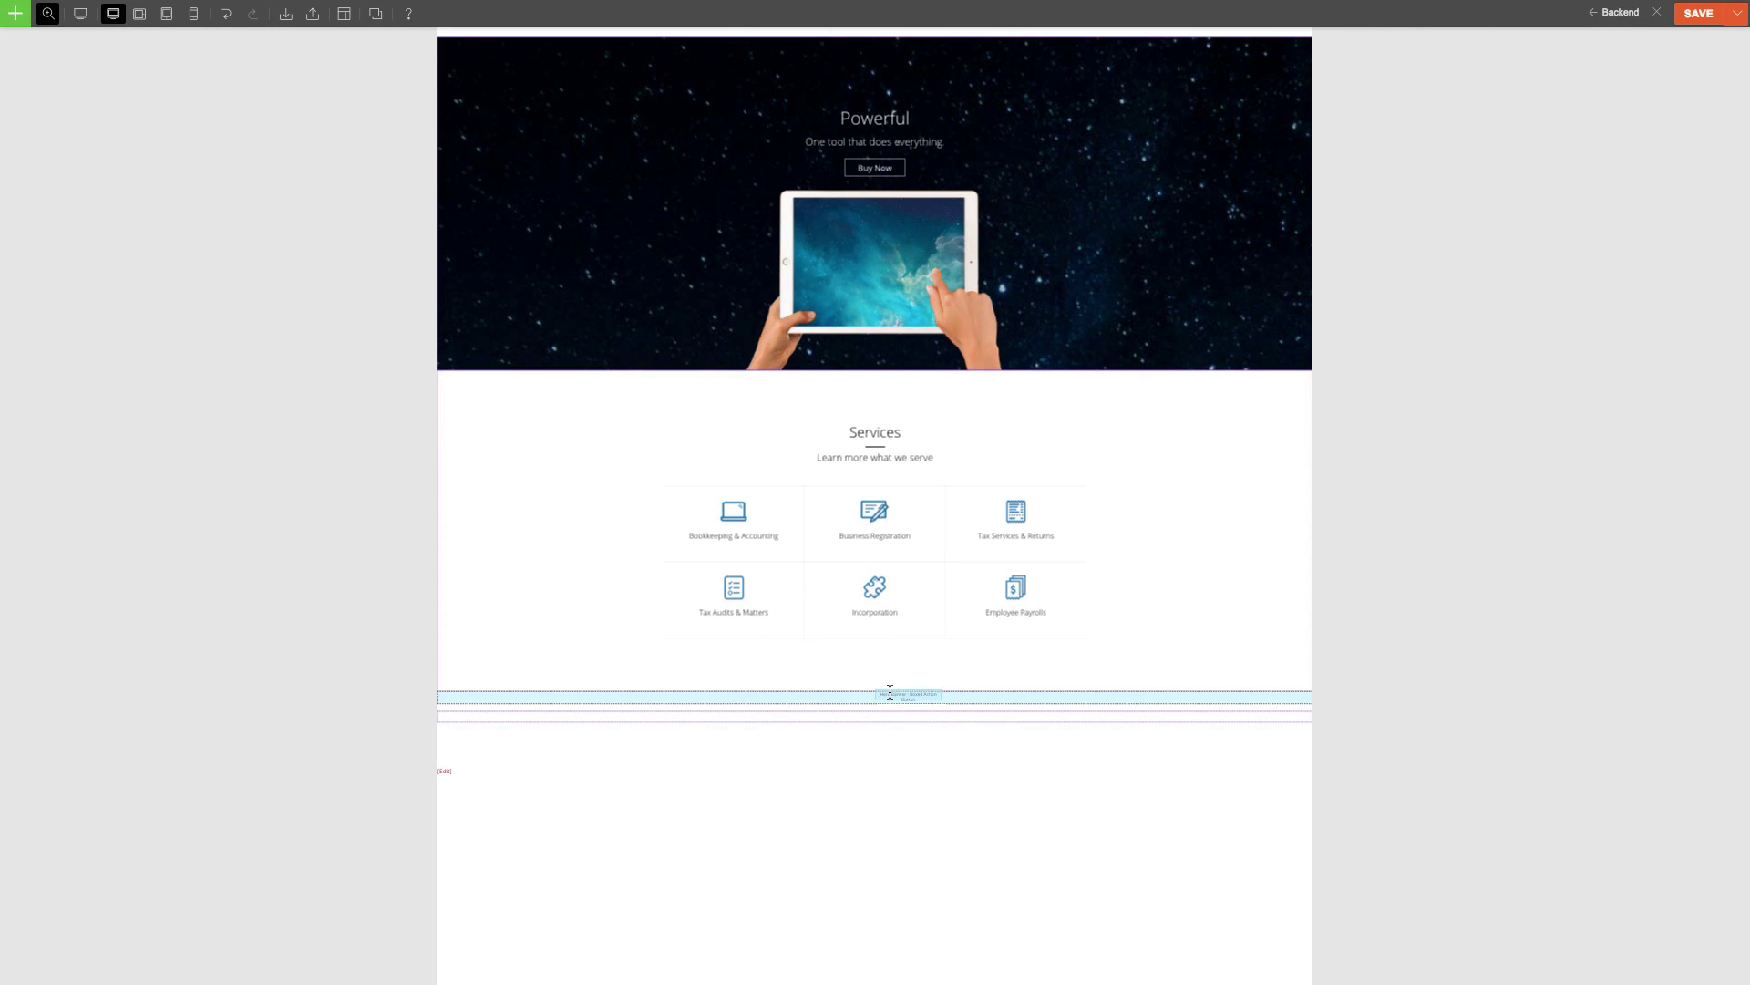
{"action": "scroll", "coordinate": [894, 682], "scroll_direction": "down", "scroll_amount": 5}
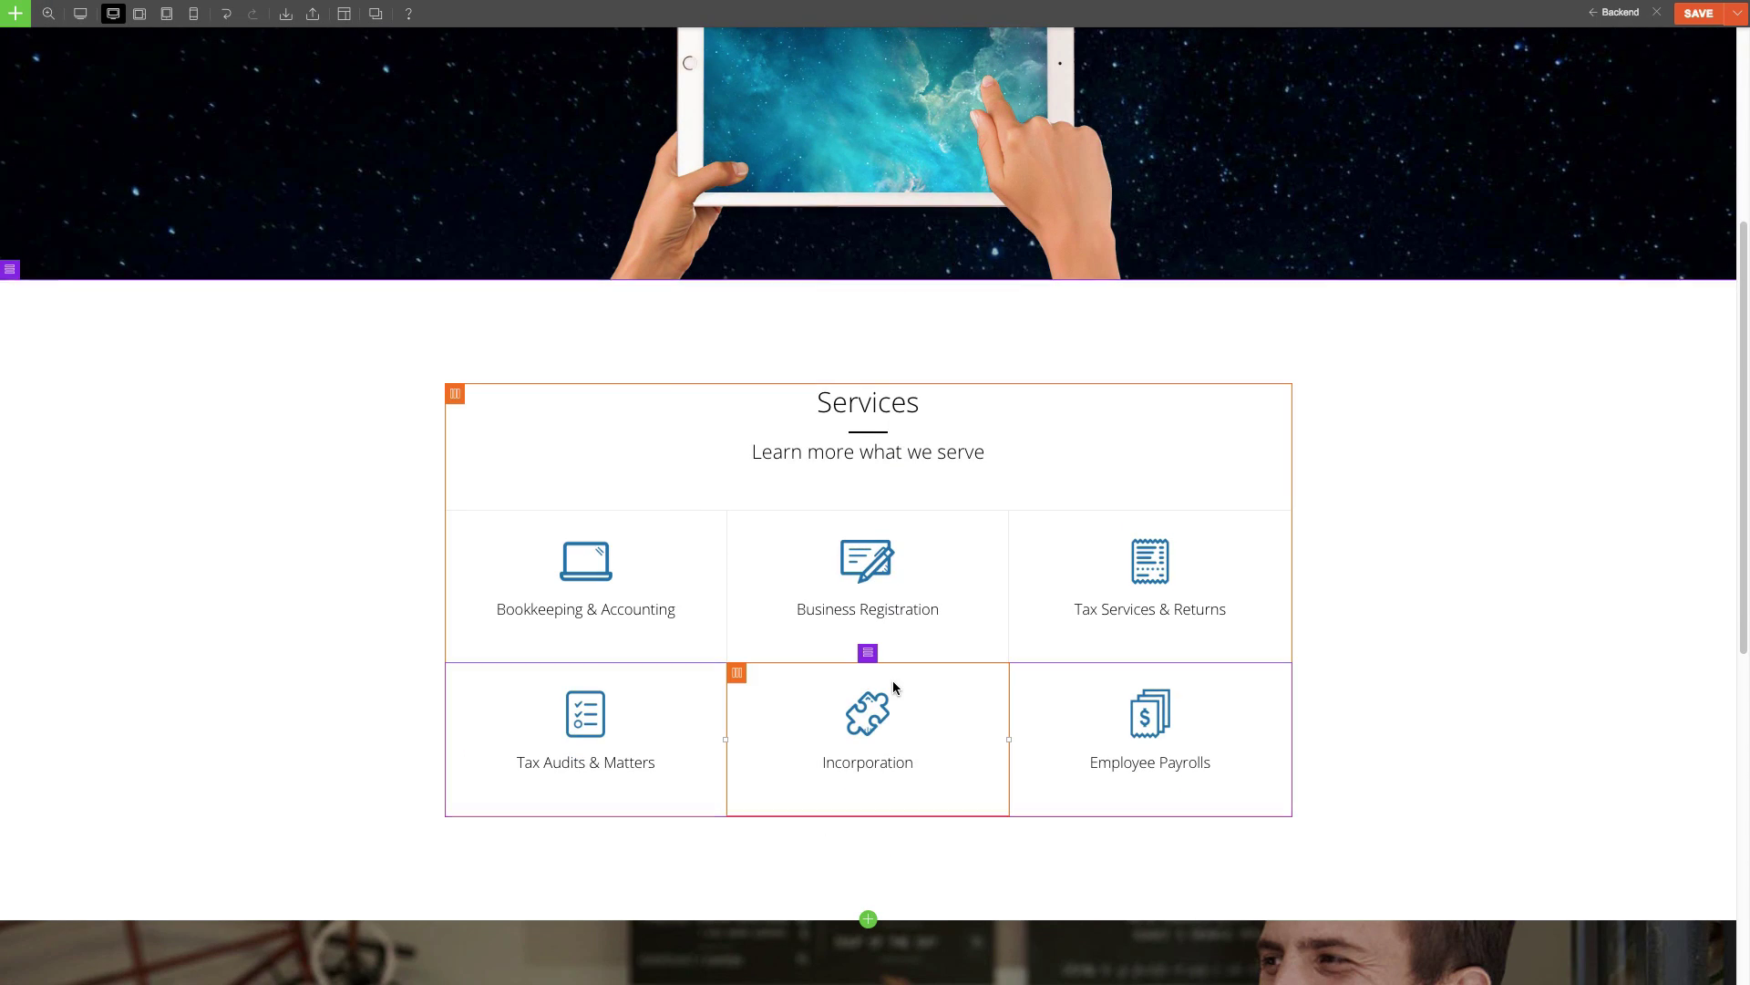
{"action": "scroll", "coordinate": [893, 680], "scroll_direction": "down", "scroll_amount": 5}
{"action": "scroll", "coordinate": [894, 680], "scroll_direction": "down", "scroll_amount": 5}
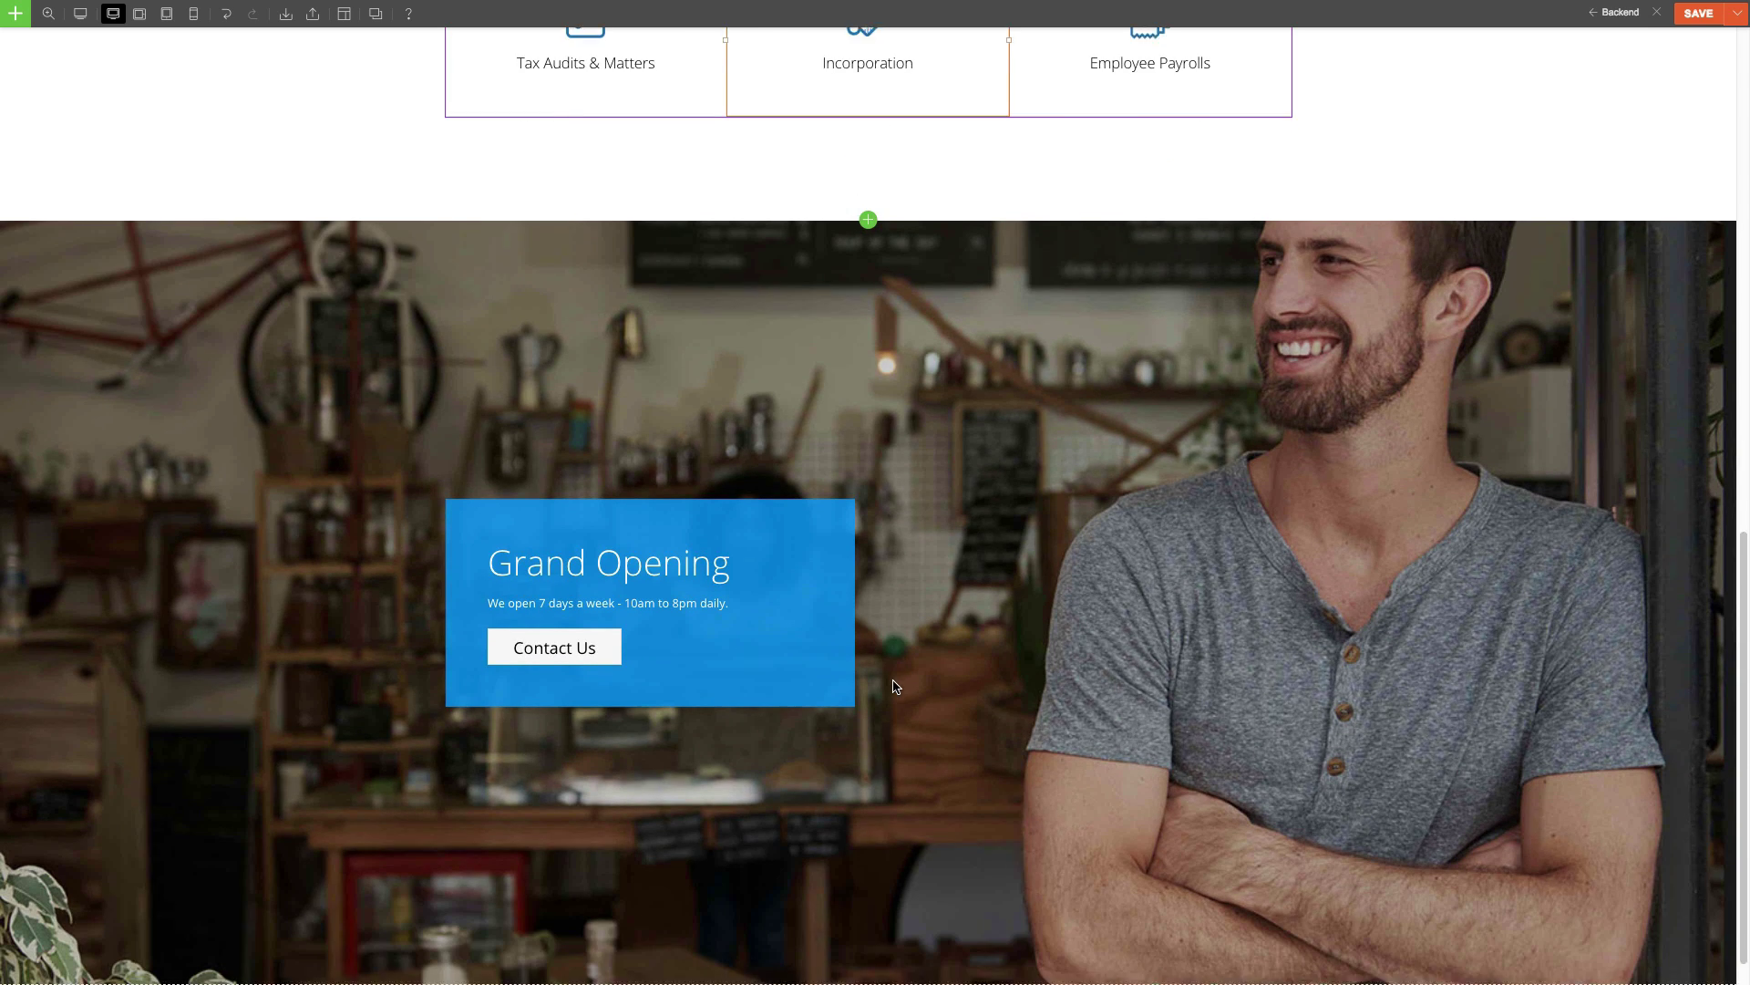
{"action": "scroll", "coordinate": [893, 680], "scroll_direction": "up", "scroll_amount": 10}
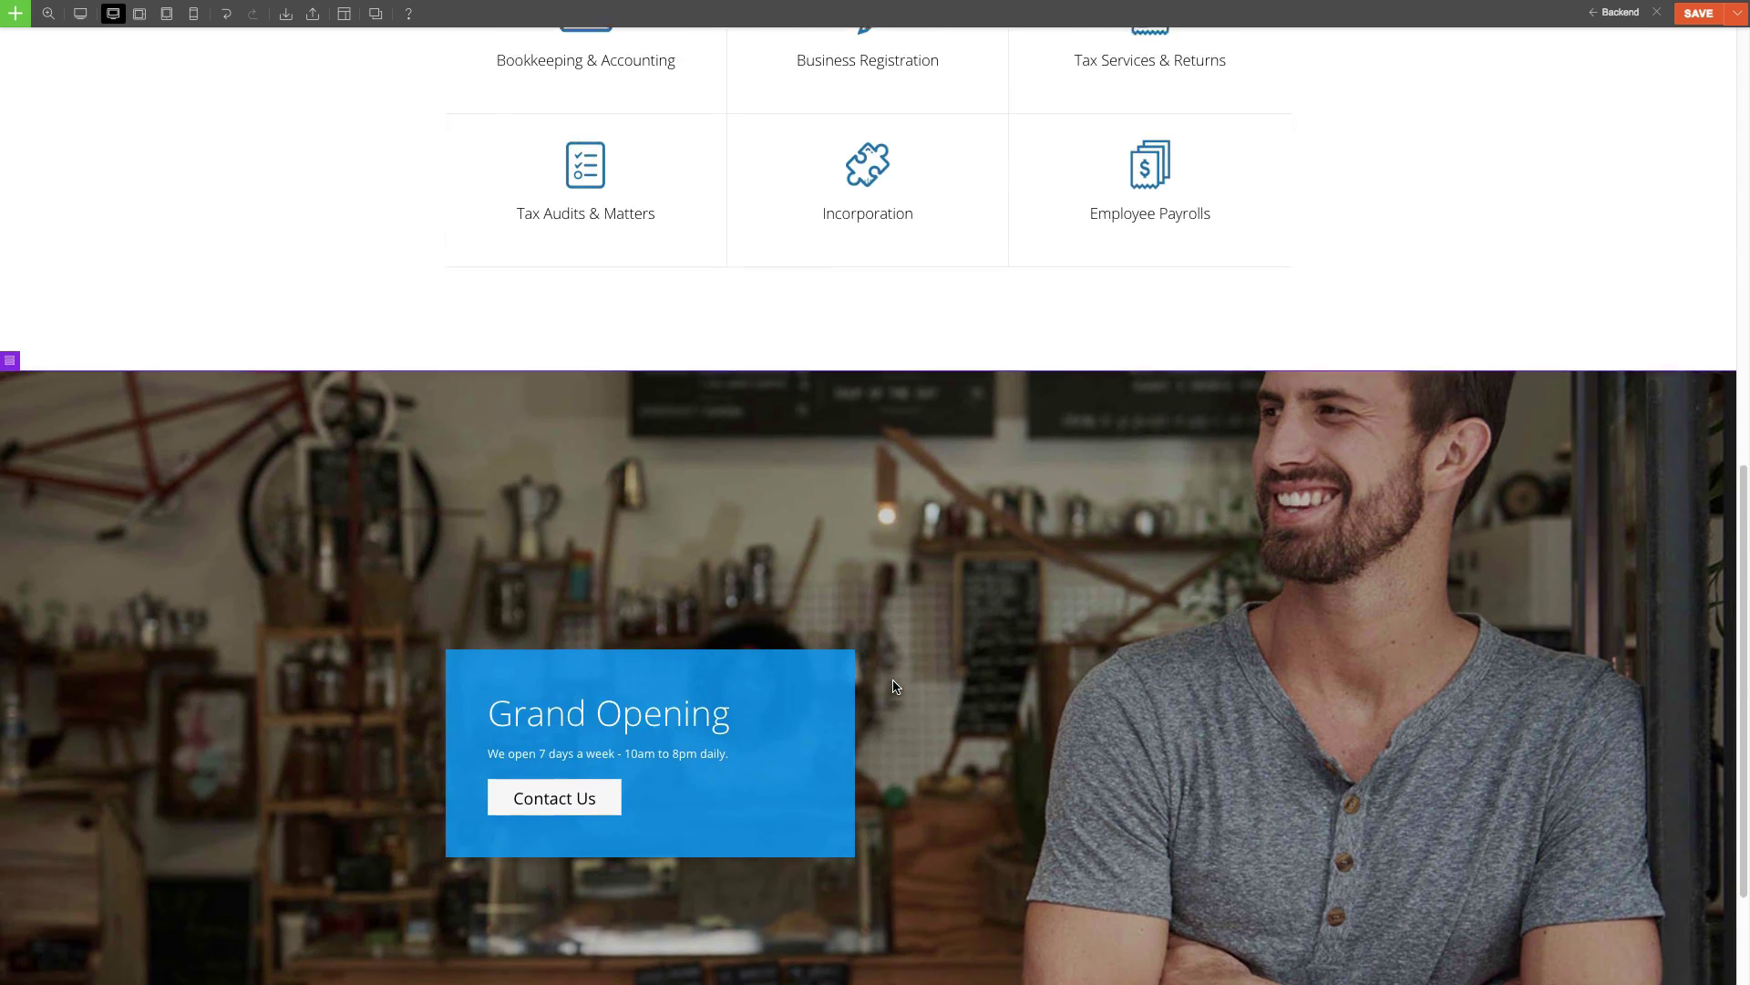
{"action": "scroll", "coordinate": [894, 680], "scroll_direction": "up", "scroll_amount": 8}
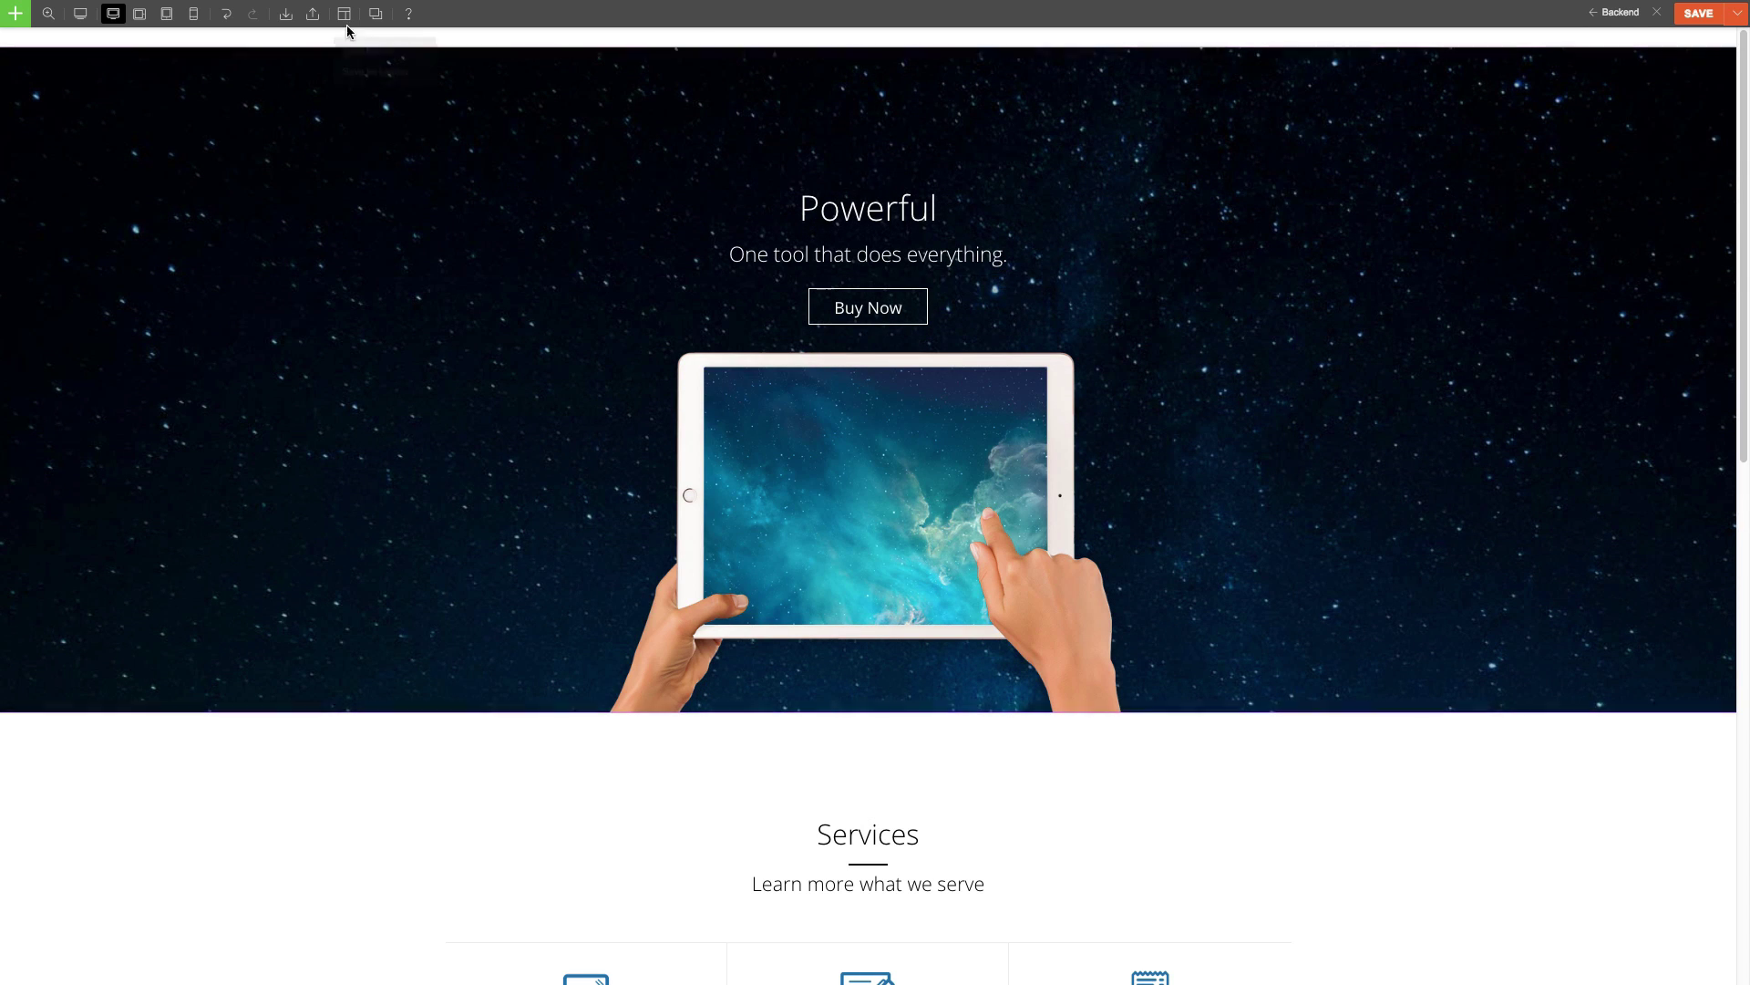
Browse the pre-designed layouts and their categories, then close the browser without loading any.
{"action": "mouse_move", "coordinate": [346, 25]}
{"action": "left_click", "coordinate": [422, 48]}
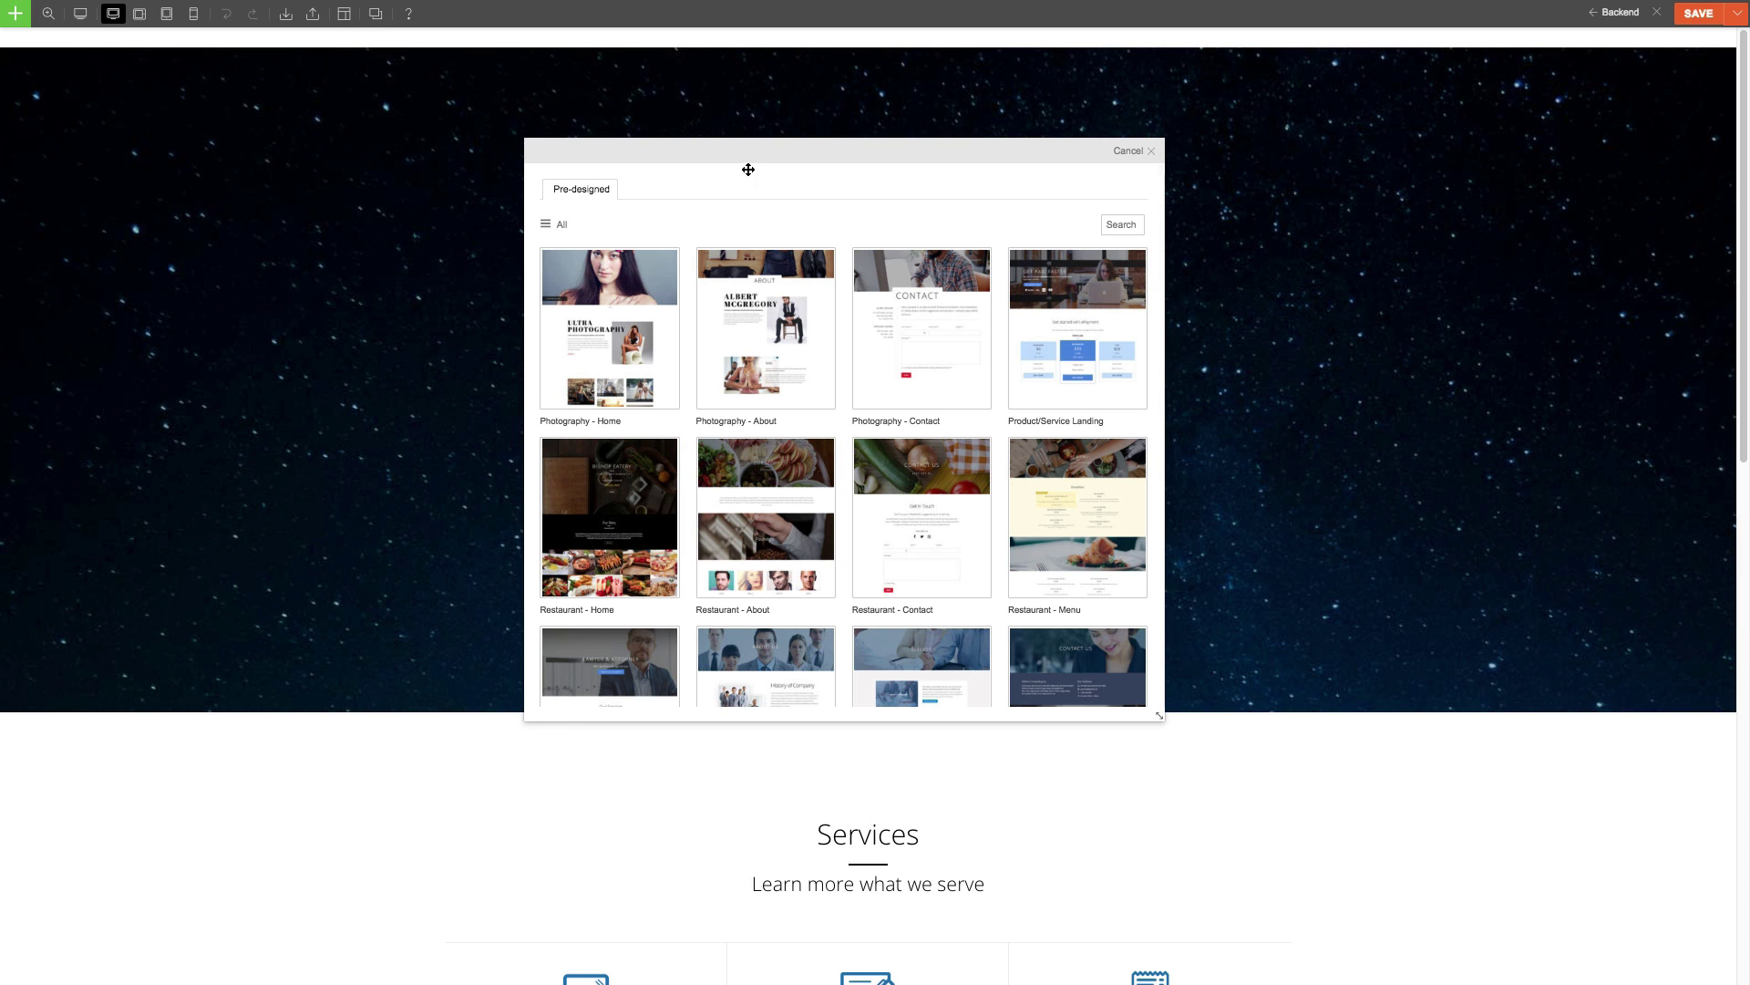
{"action": "scroll", "coordinate": [940, 306], "scroll_direction": "down", "scroll_amount": 8}
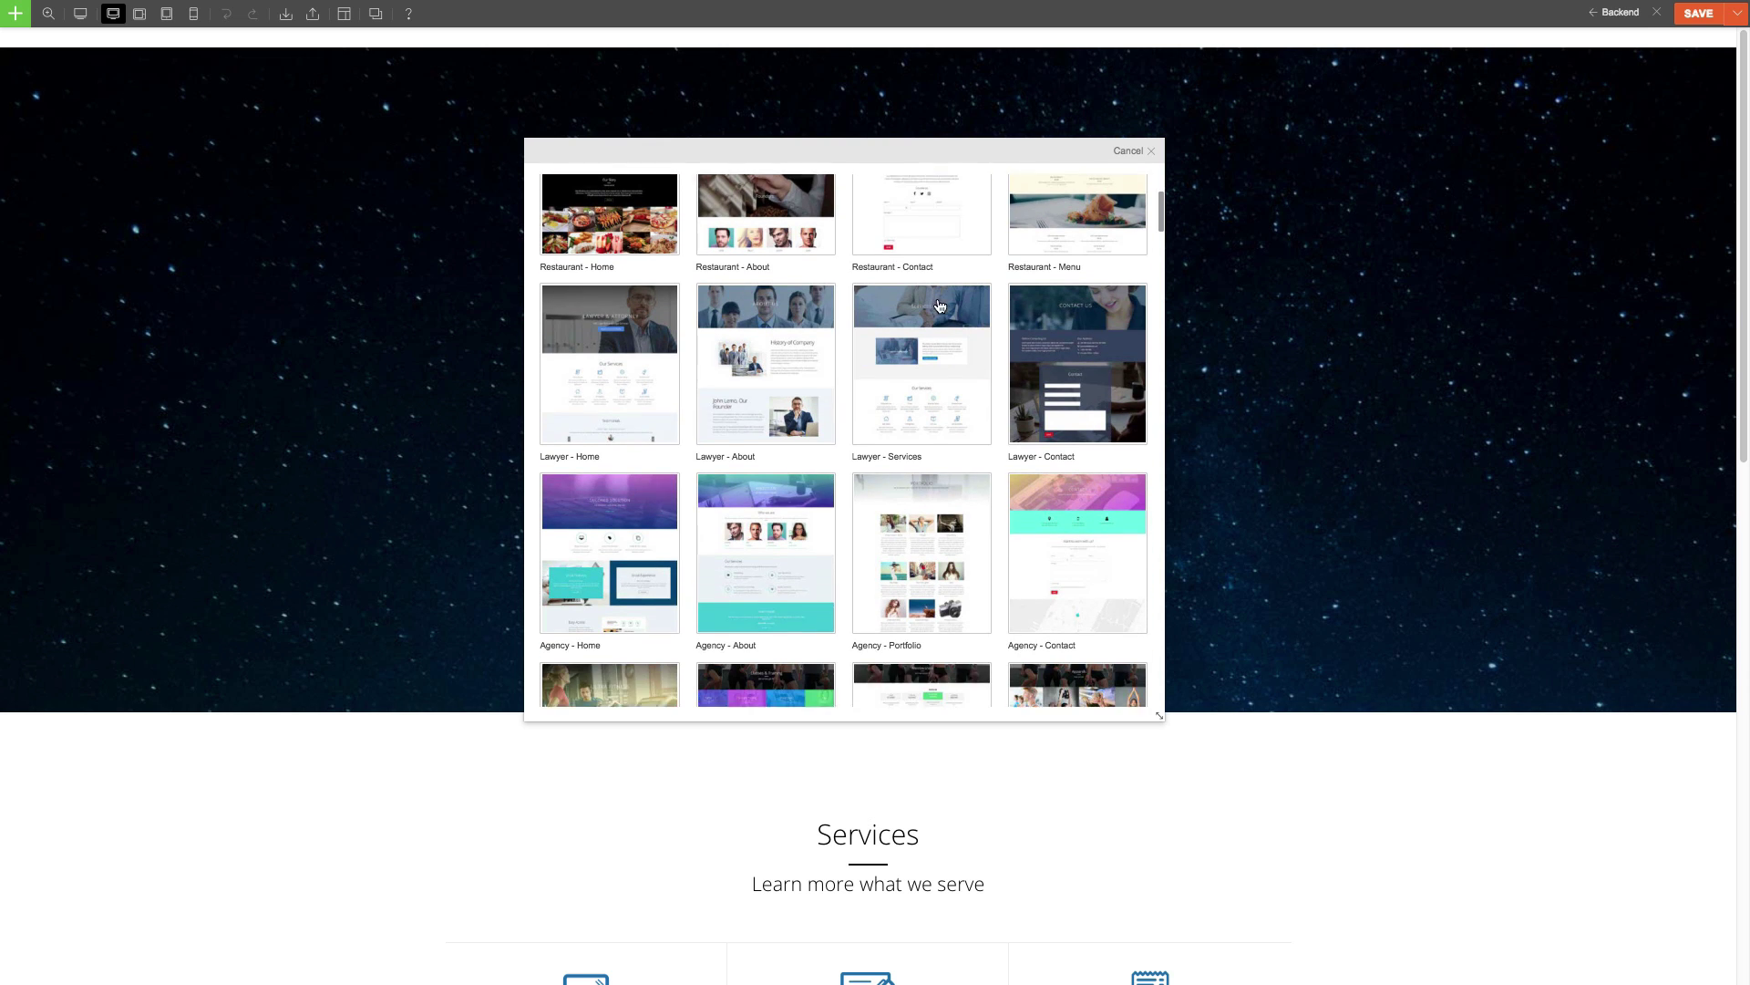
{"action": "scroll", "coordinate": [940, 305], "scroll_direction": "down", "scroll_amount": 10}
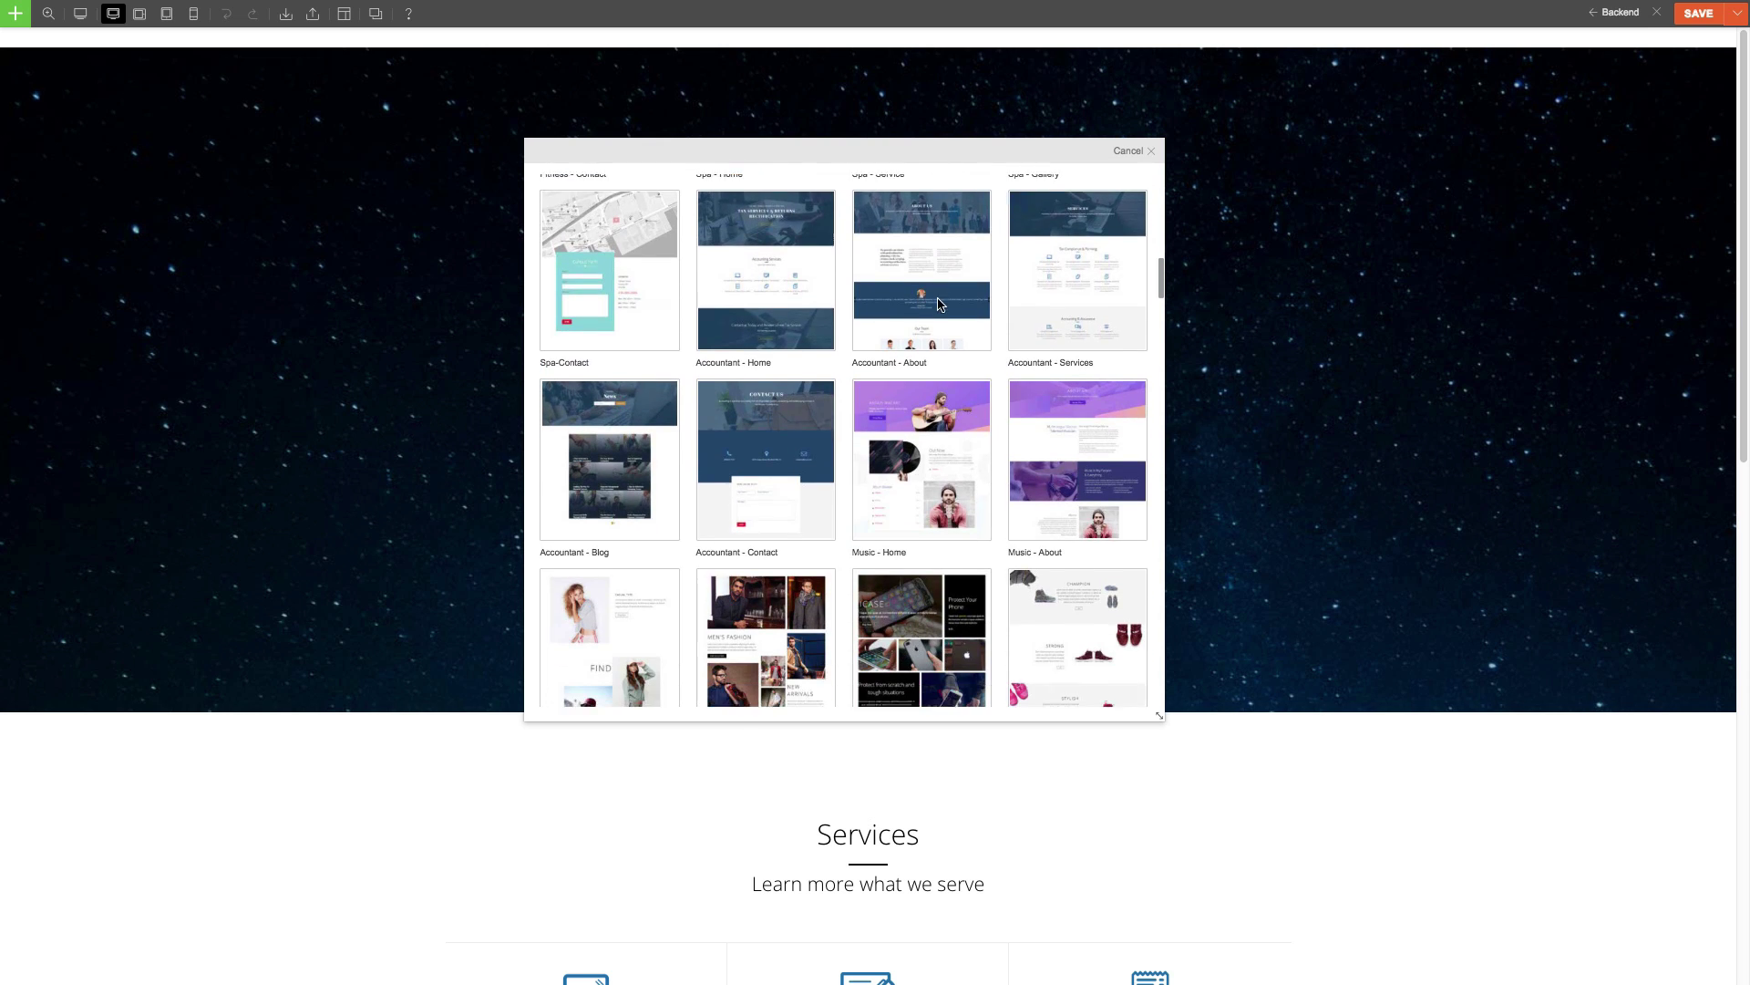
{"action": "scroll", "coordinate": [940, 306], "scroll_direction": "down", "scroll_amount": 5}
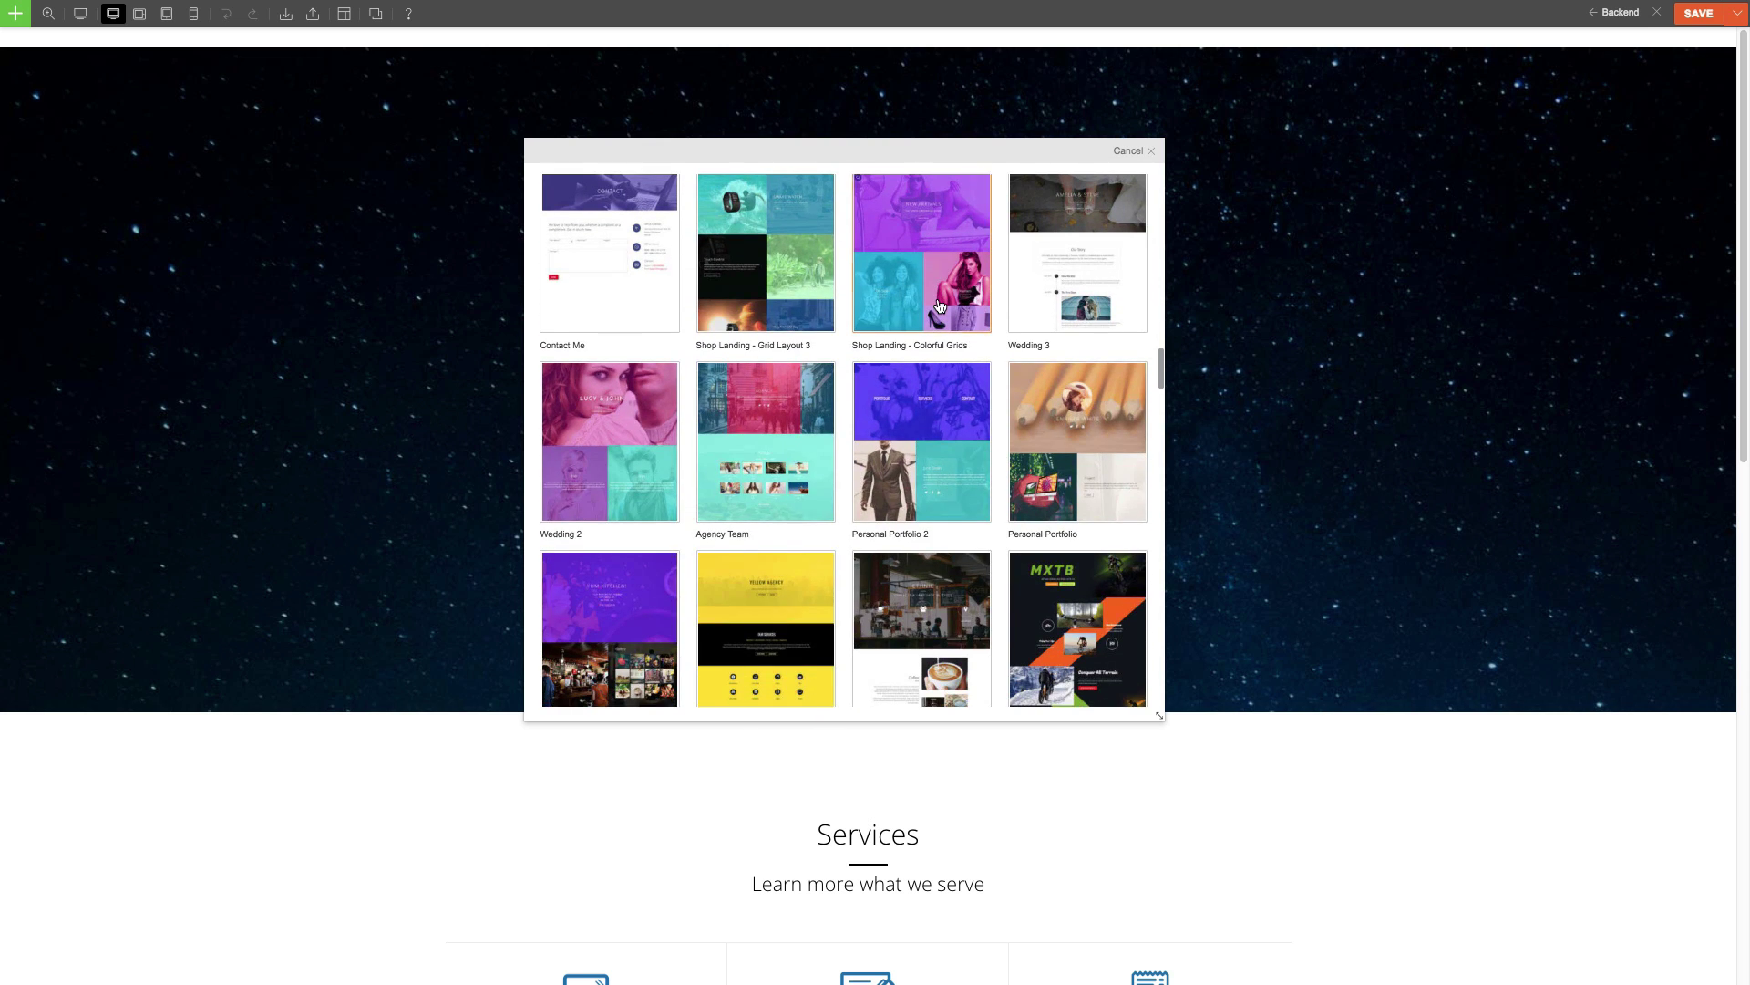
{"action": "scroll", "coordinate": [938, 303], "scroll_direction": "up", "scroll_amount": 10}
{"action": "scroll", "coordinate": [938, 291], "scroll_direction": "up", "scroll_amount": 10}
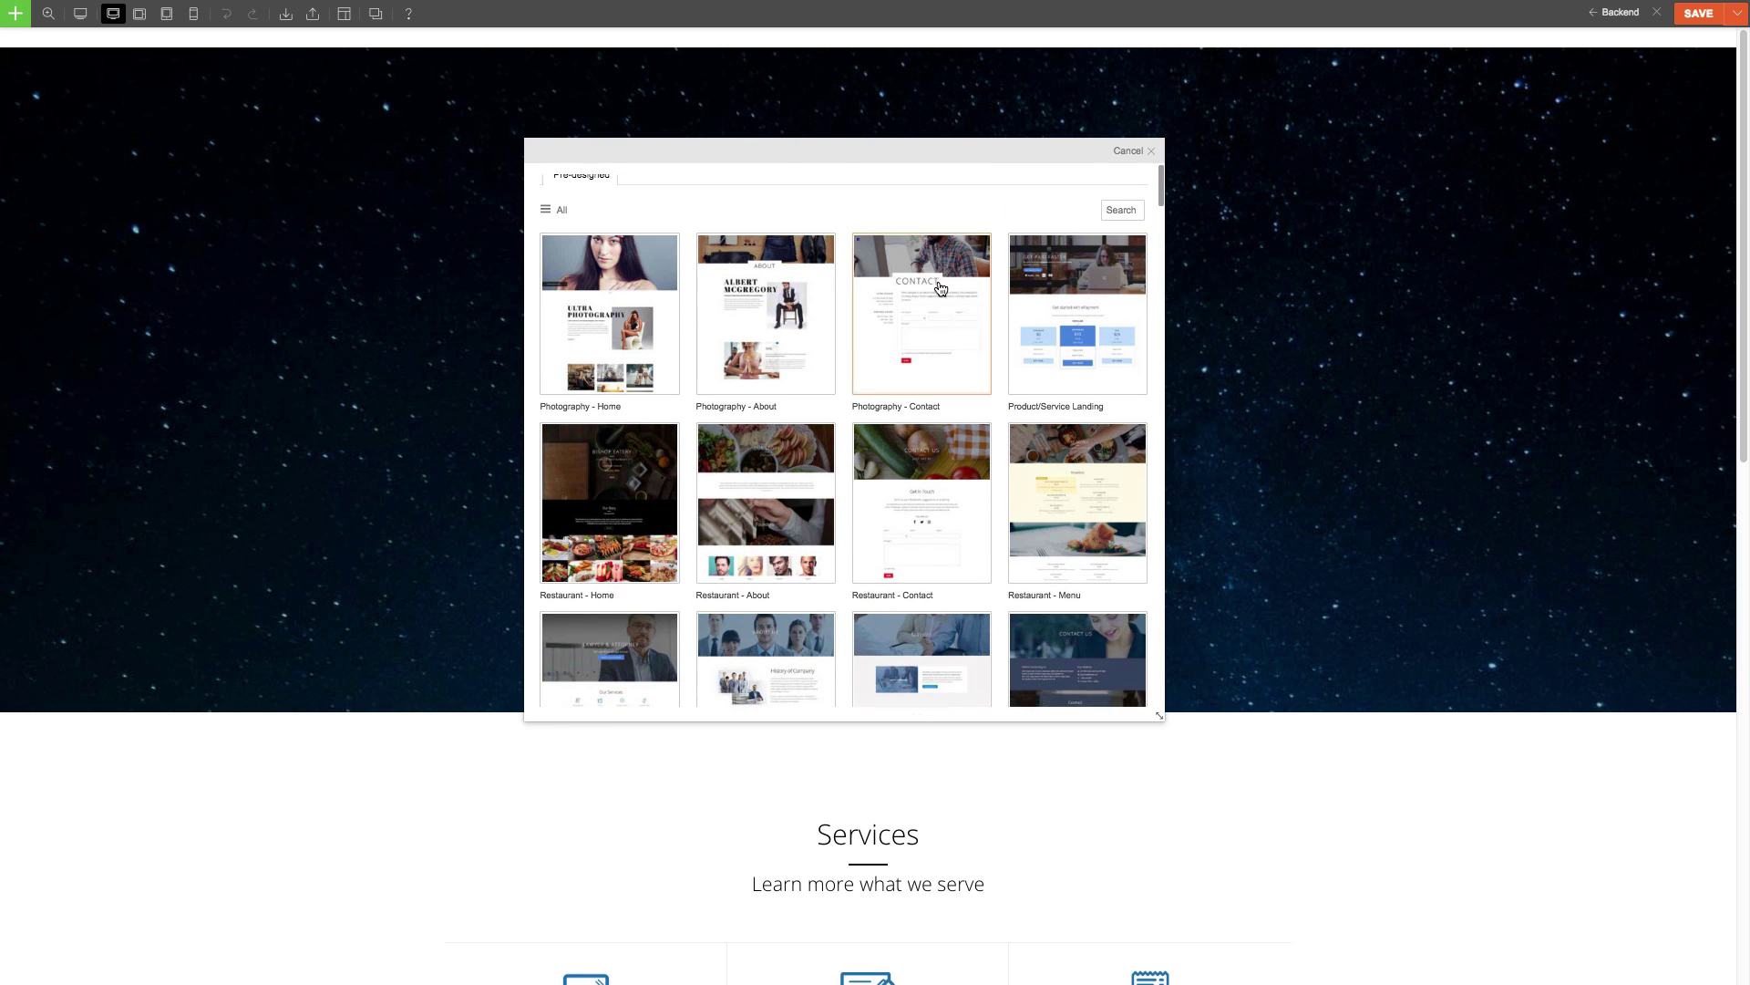
{"action": "left_click", "coordinate": [557, 224]}
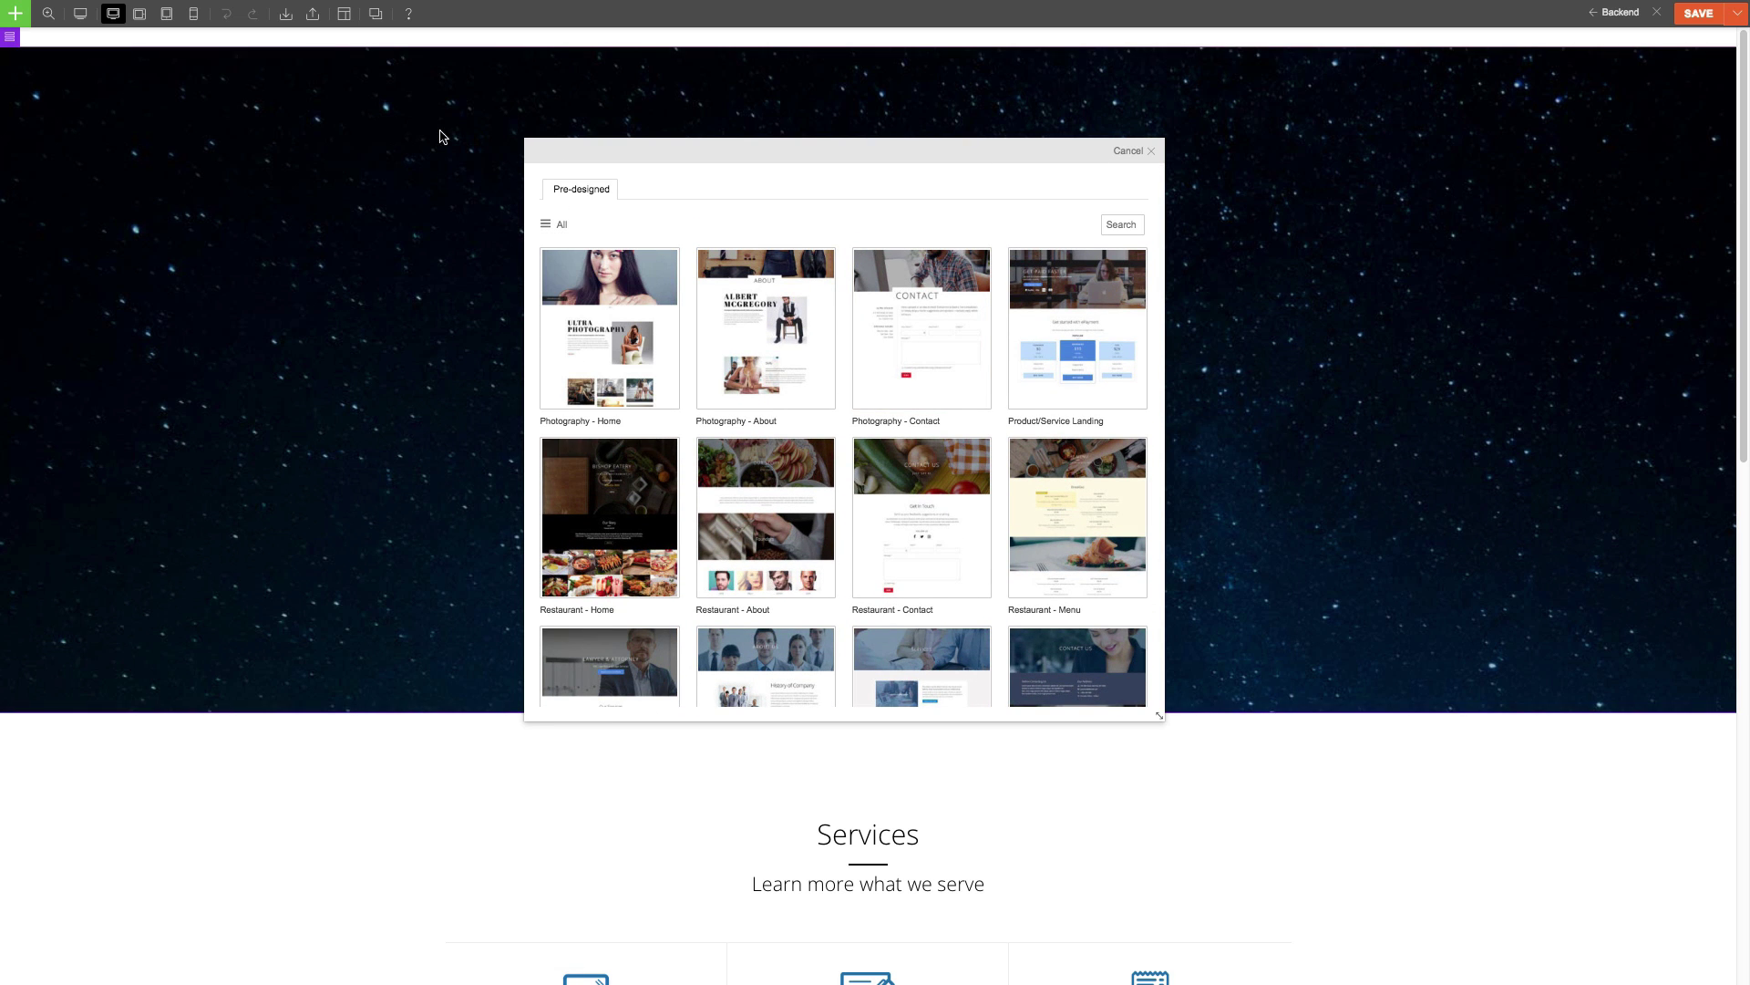
{"action": "left_click", "coordinate": [1129, 151]}
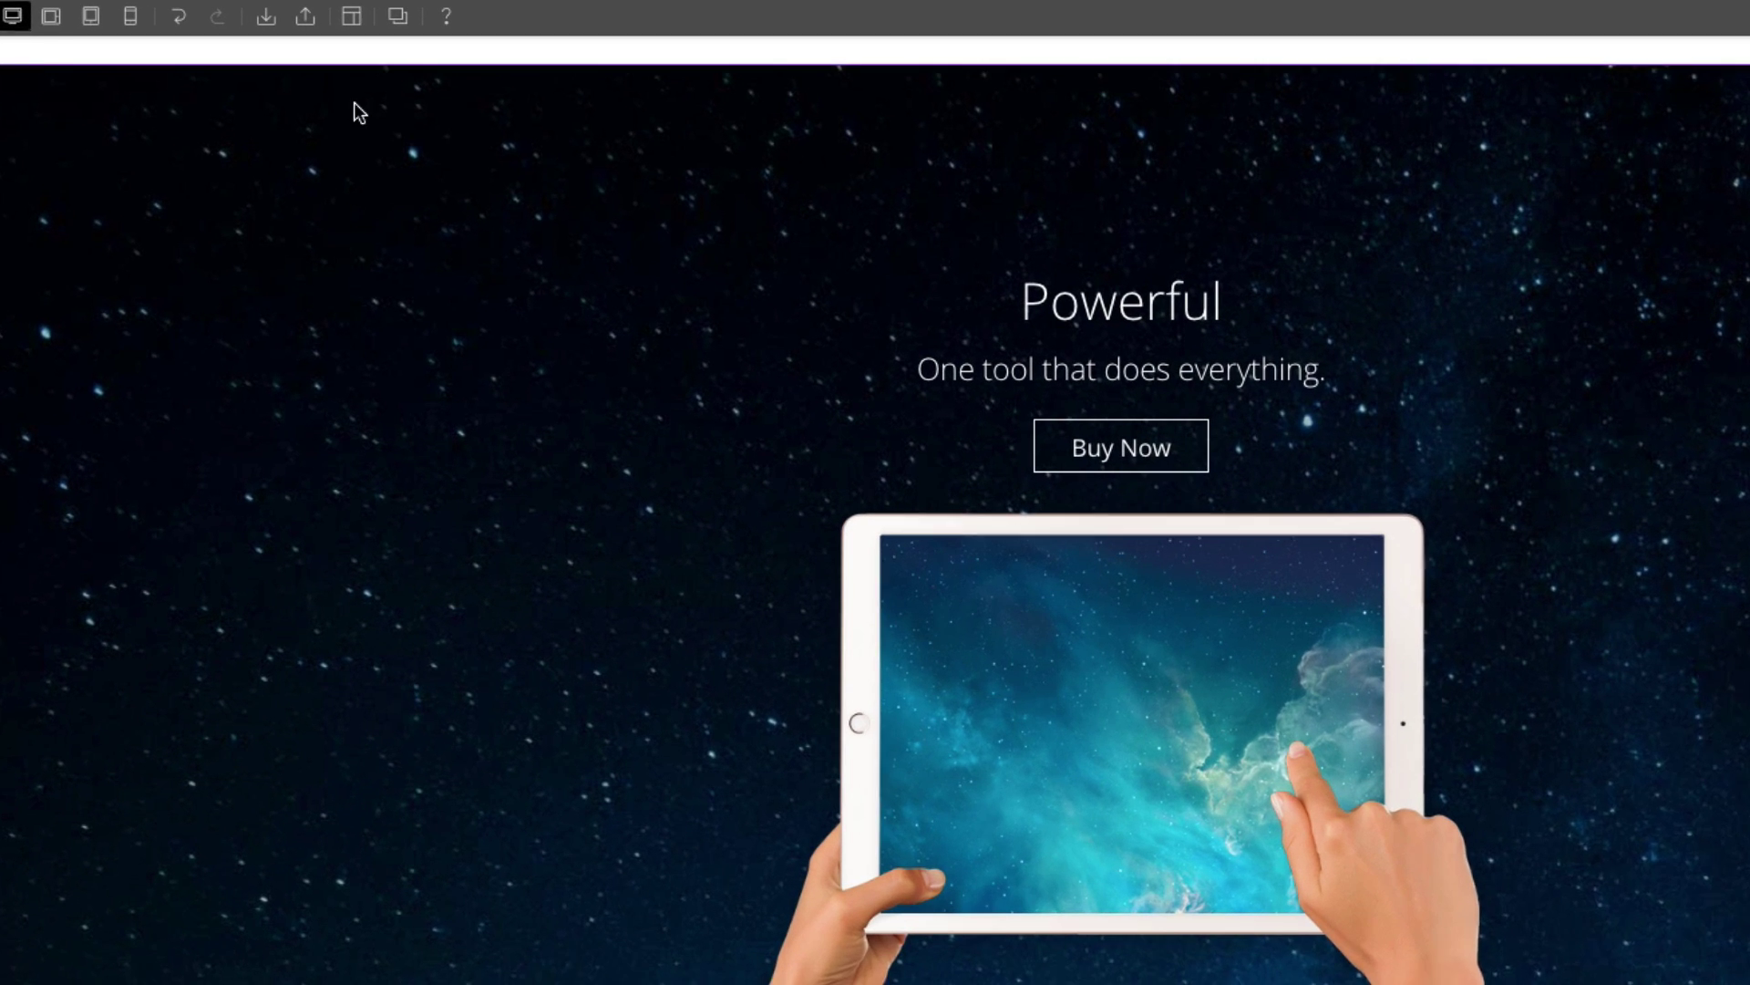
Load the Shop Landing - Yoga pre-designed layout, replacing the existing page.
{"action": "left_click", "coordinate": [343, 14]}
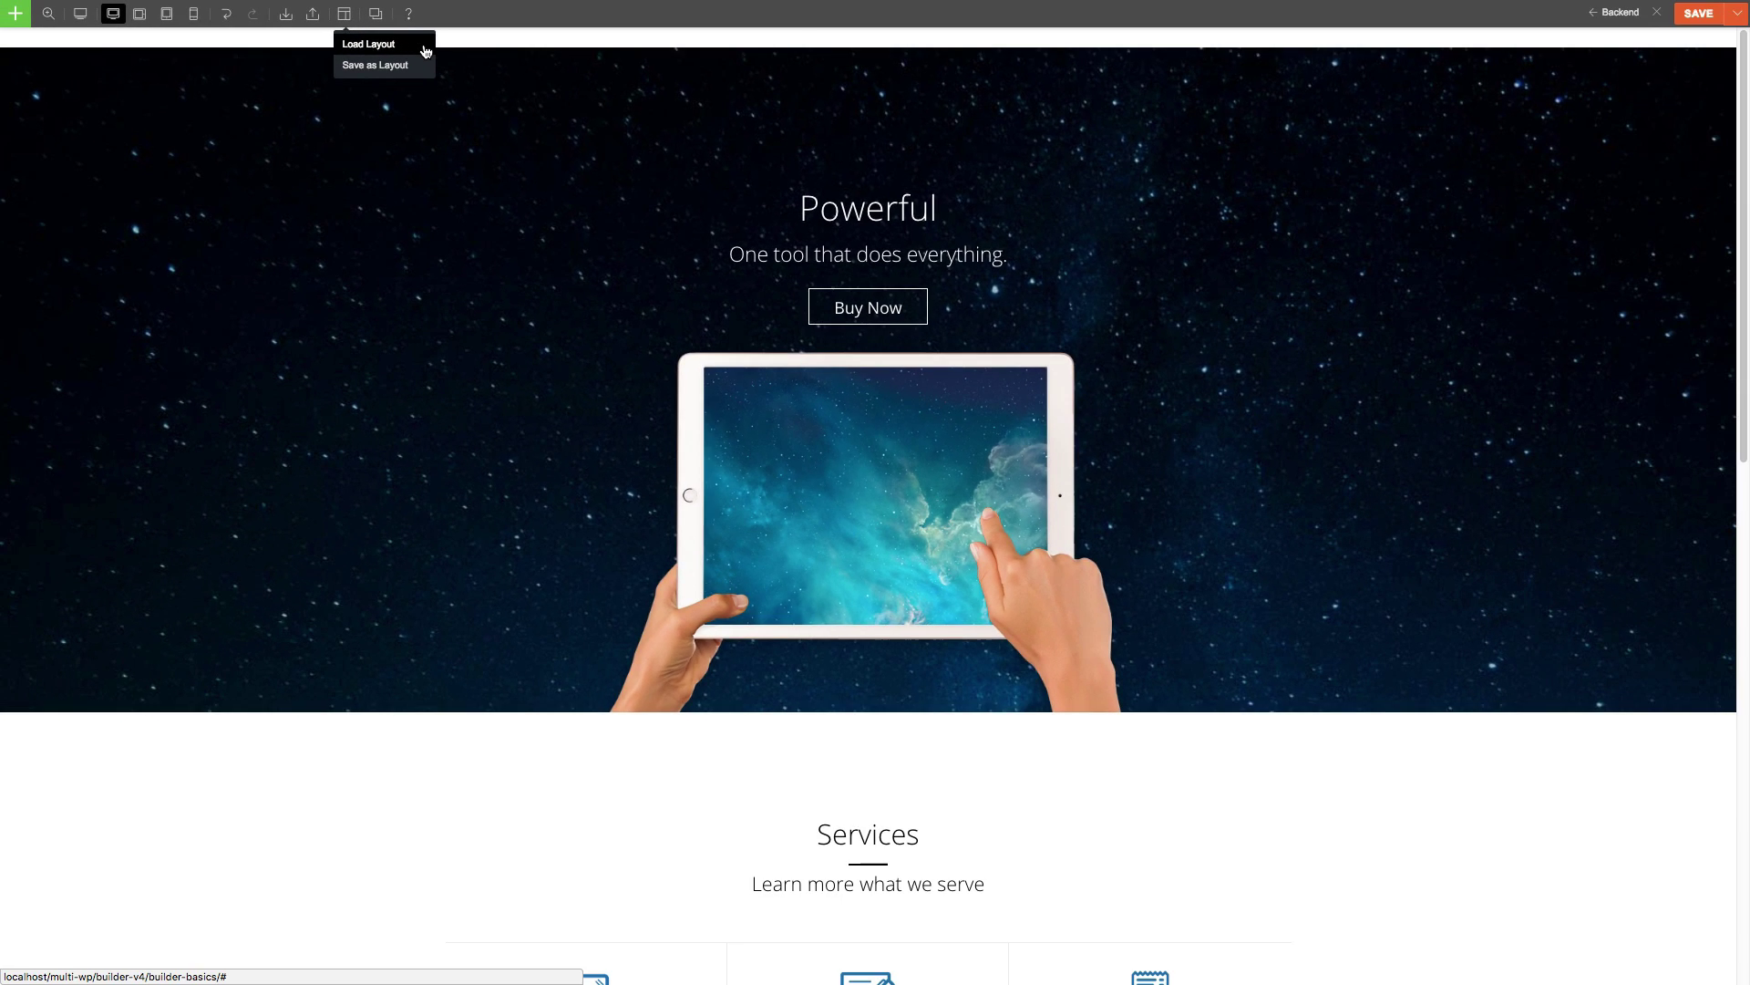
{"action": "left_click", "coordinate": [499, 117]}
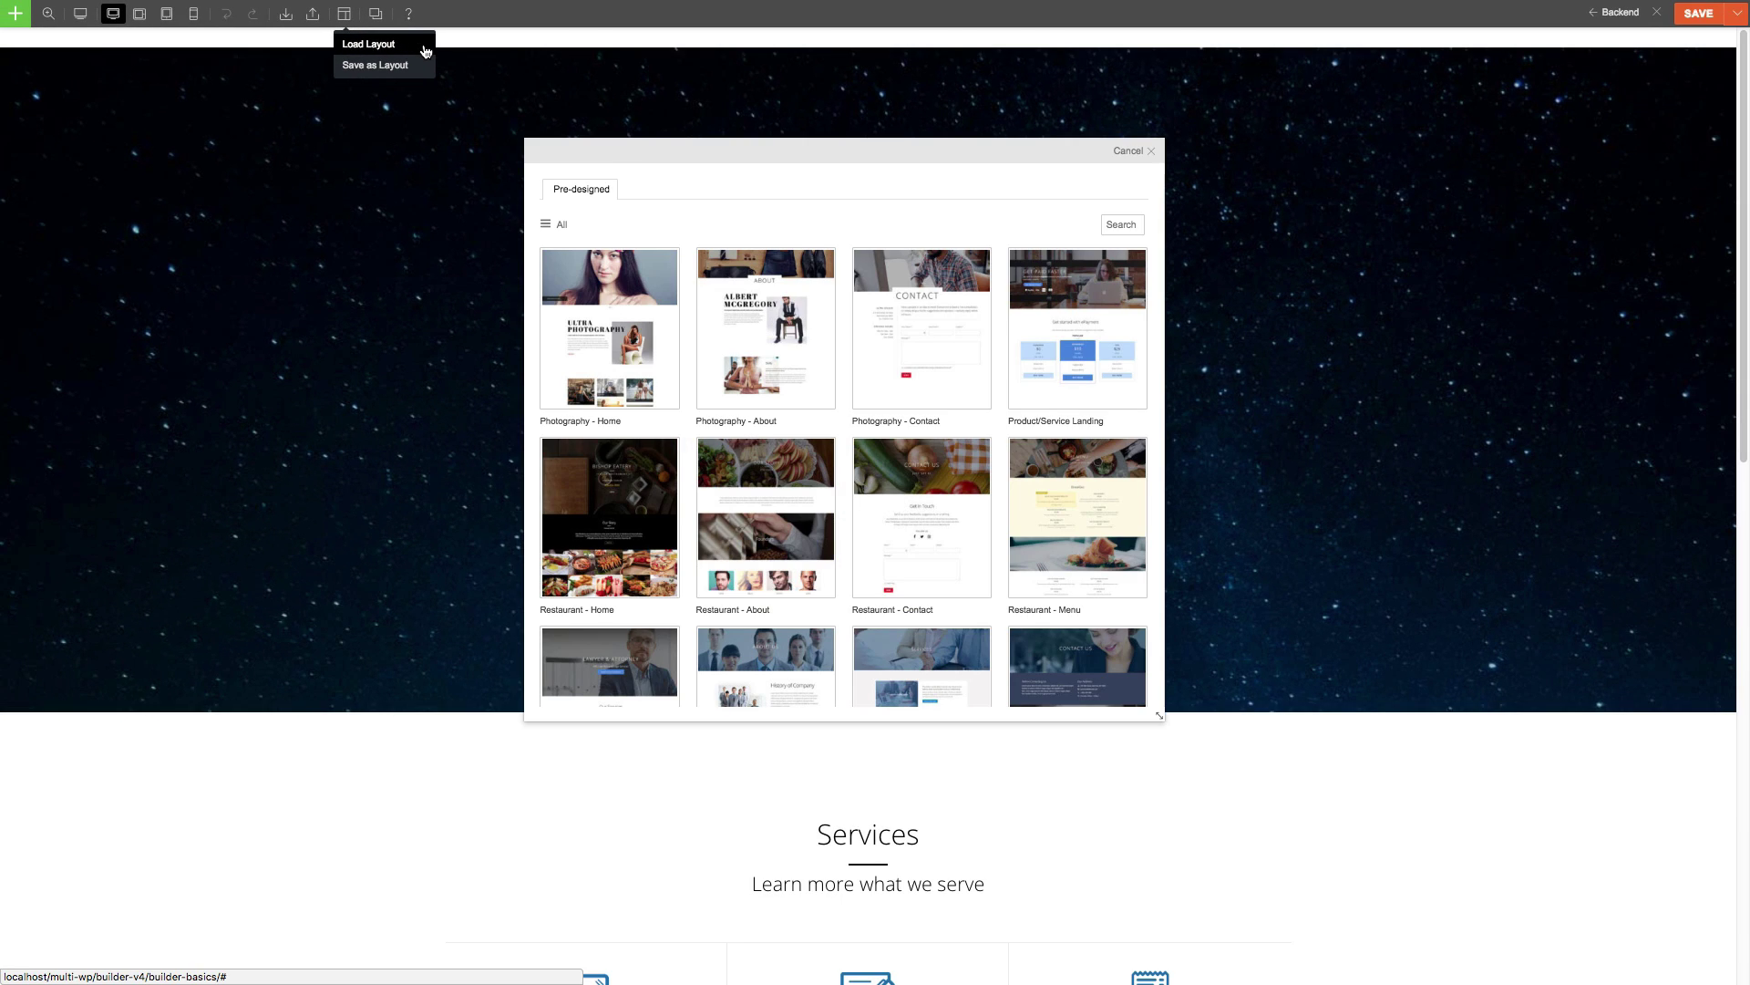
{"action": "scroll", "coordinate": [664, 224], "scroll_direction": "down", "scroll_amount": 8}
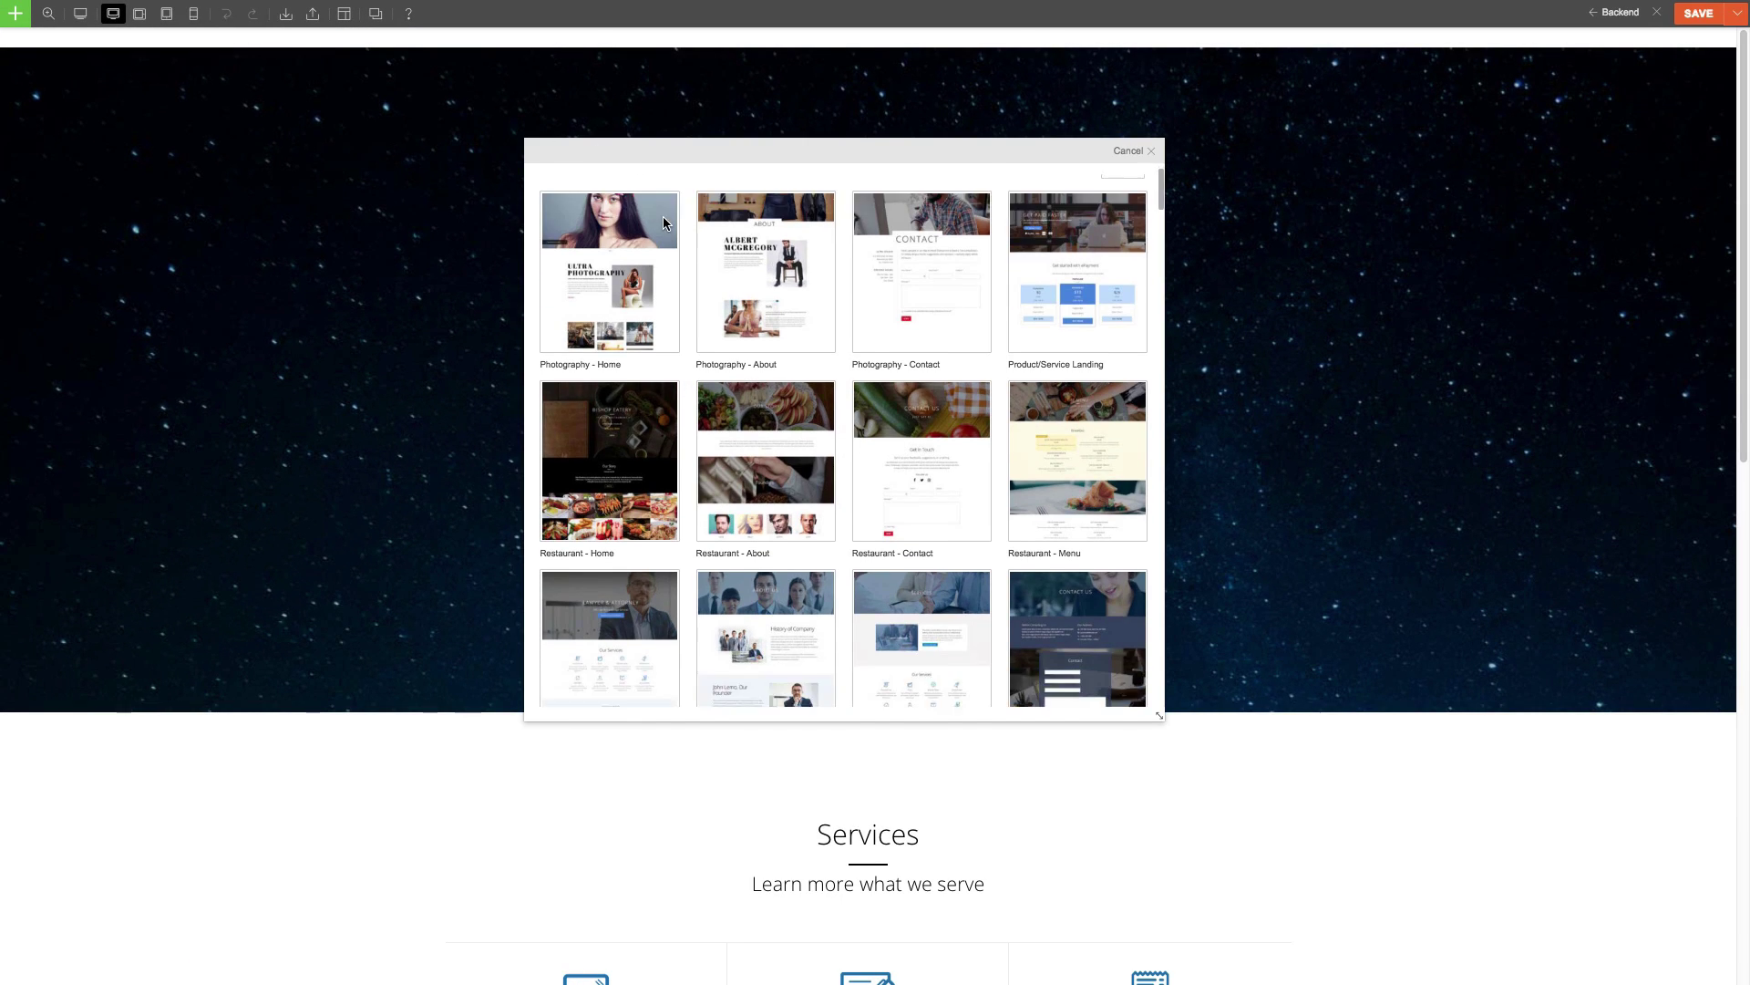
{"action": "scroll", "coordinate": [666, 225], "scroll_direction": "down", "scroll_amount": 10}
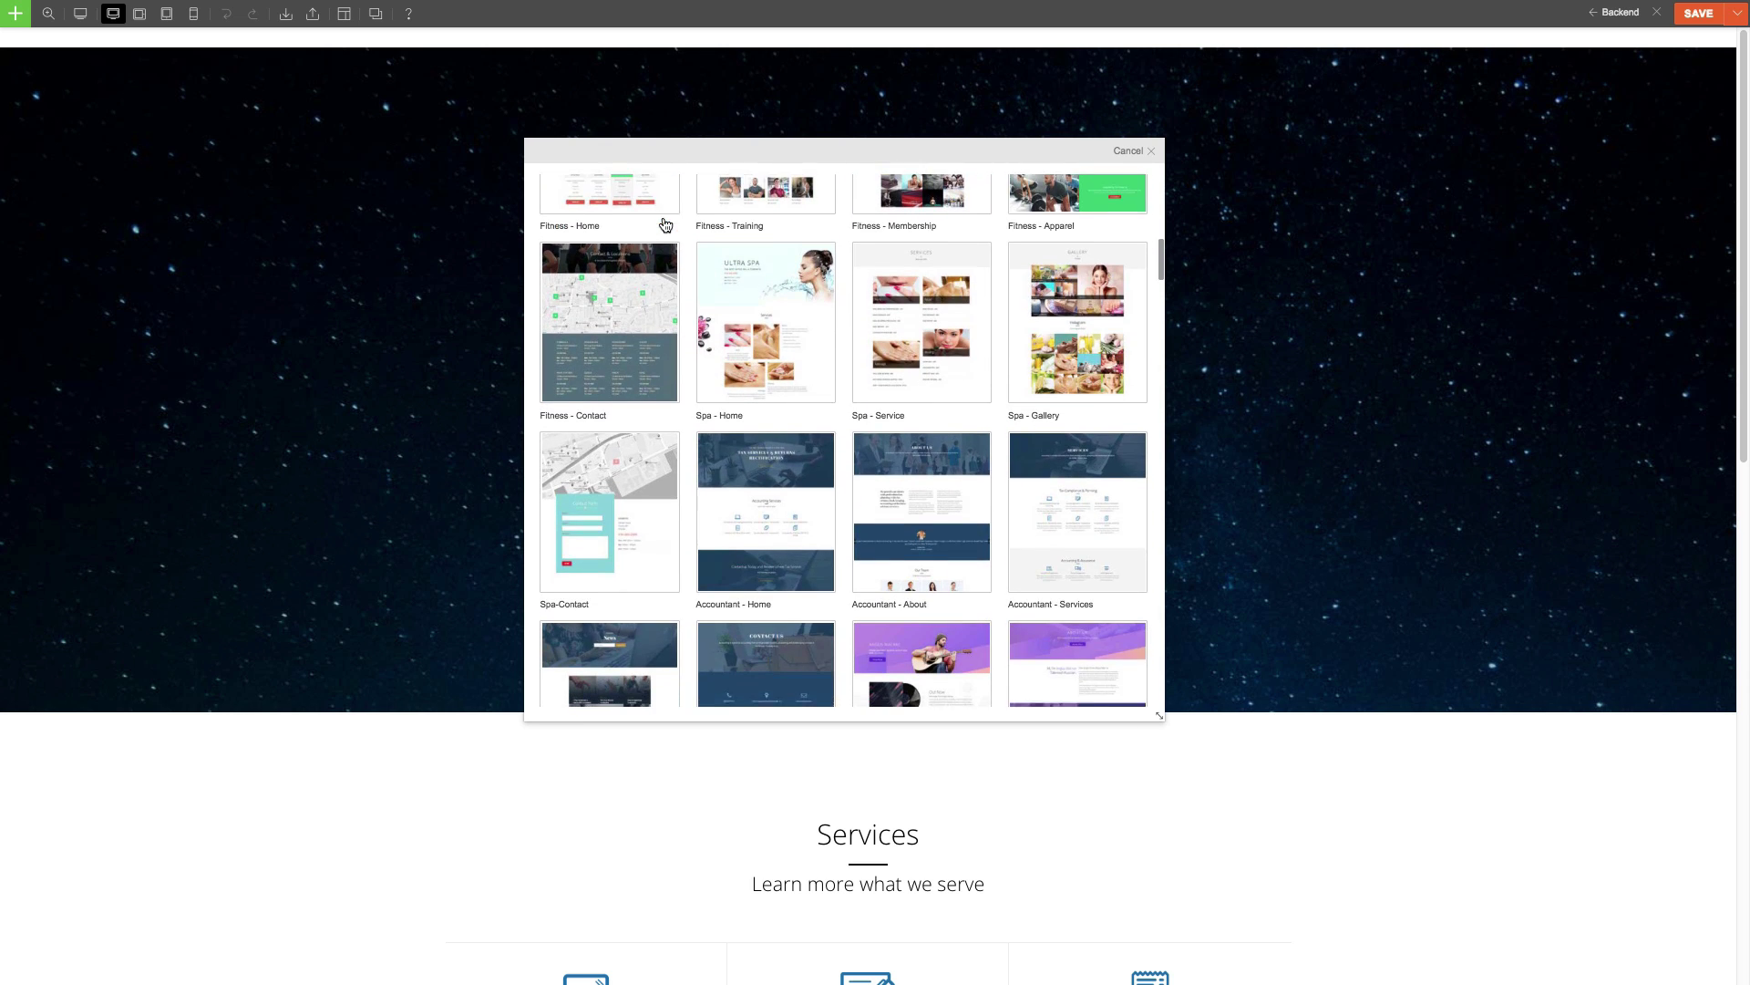
{"action": "scroll", "coordinate": [666, 225], "scroll_direction": "down", "scroll_amount": 2}
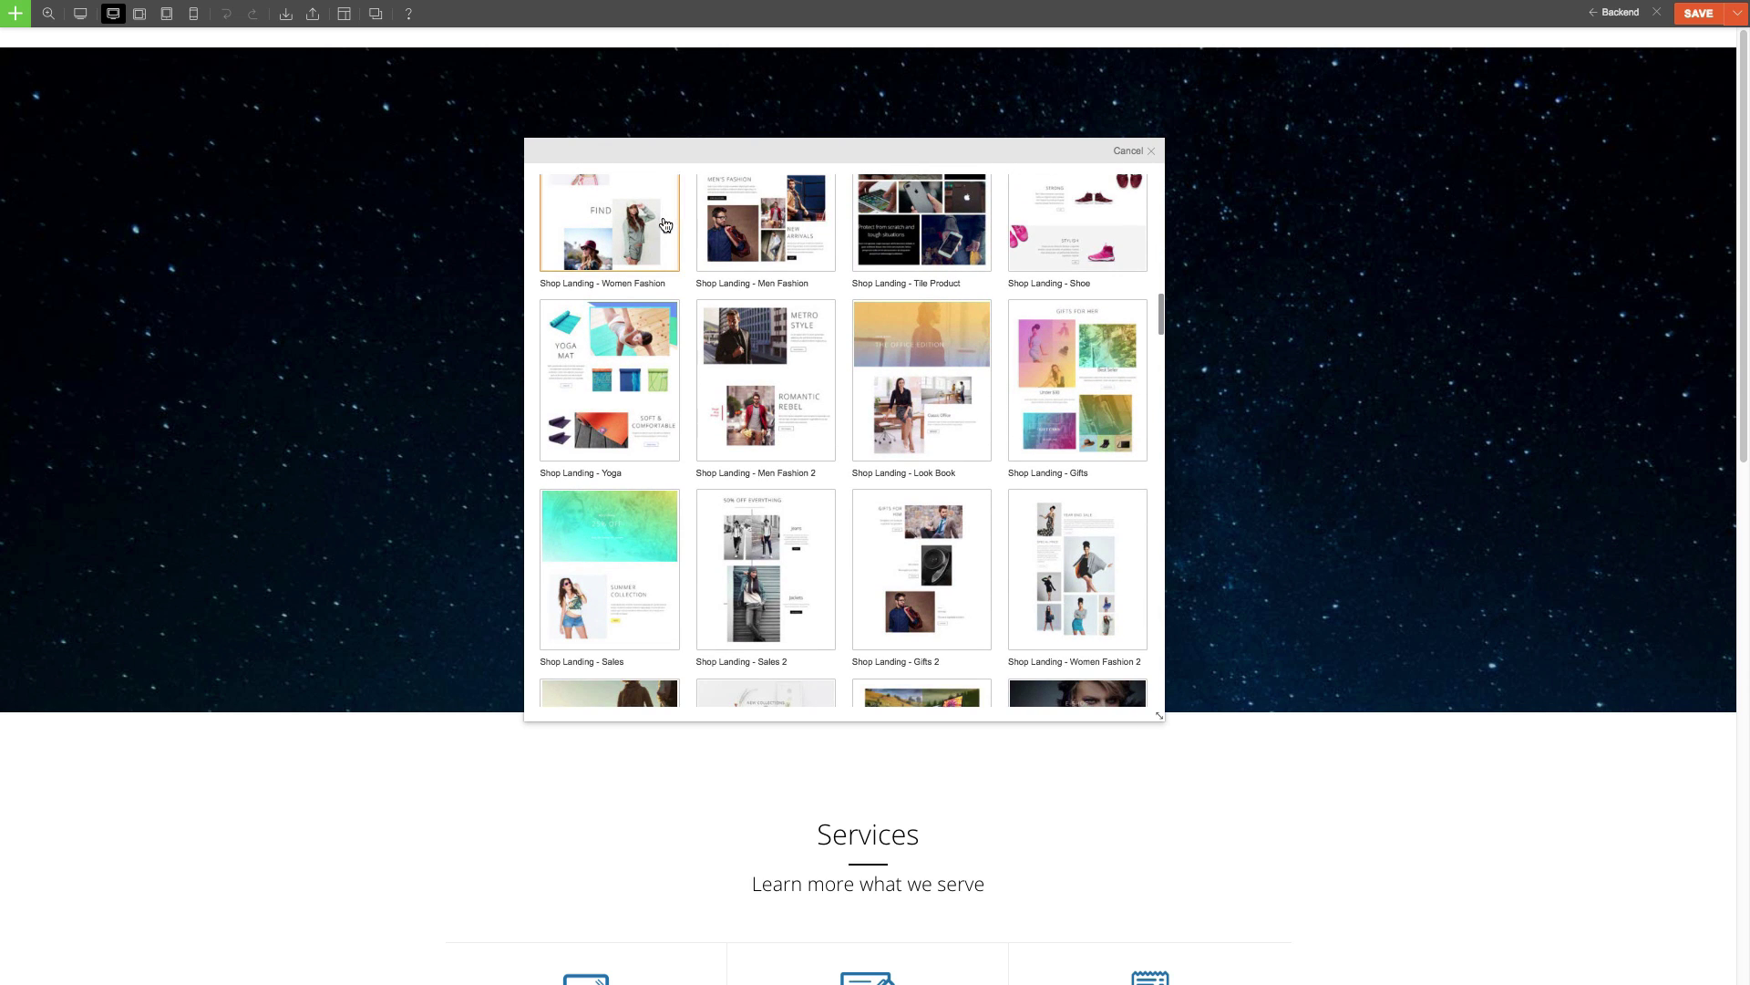
{"action": "left_click", "coordinate": [641, 351]}
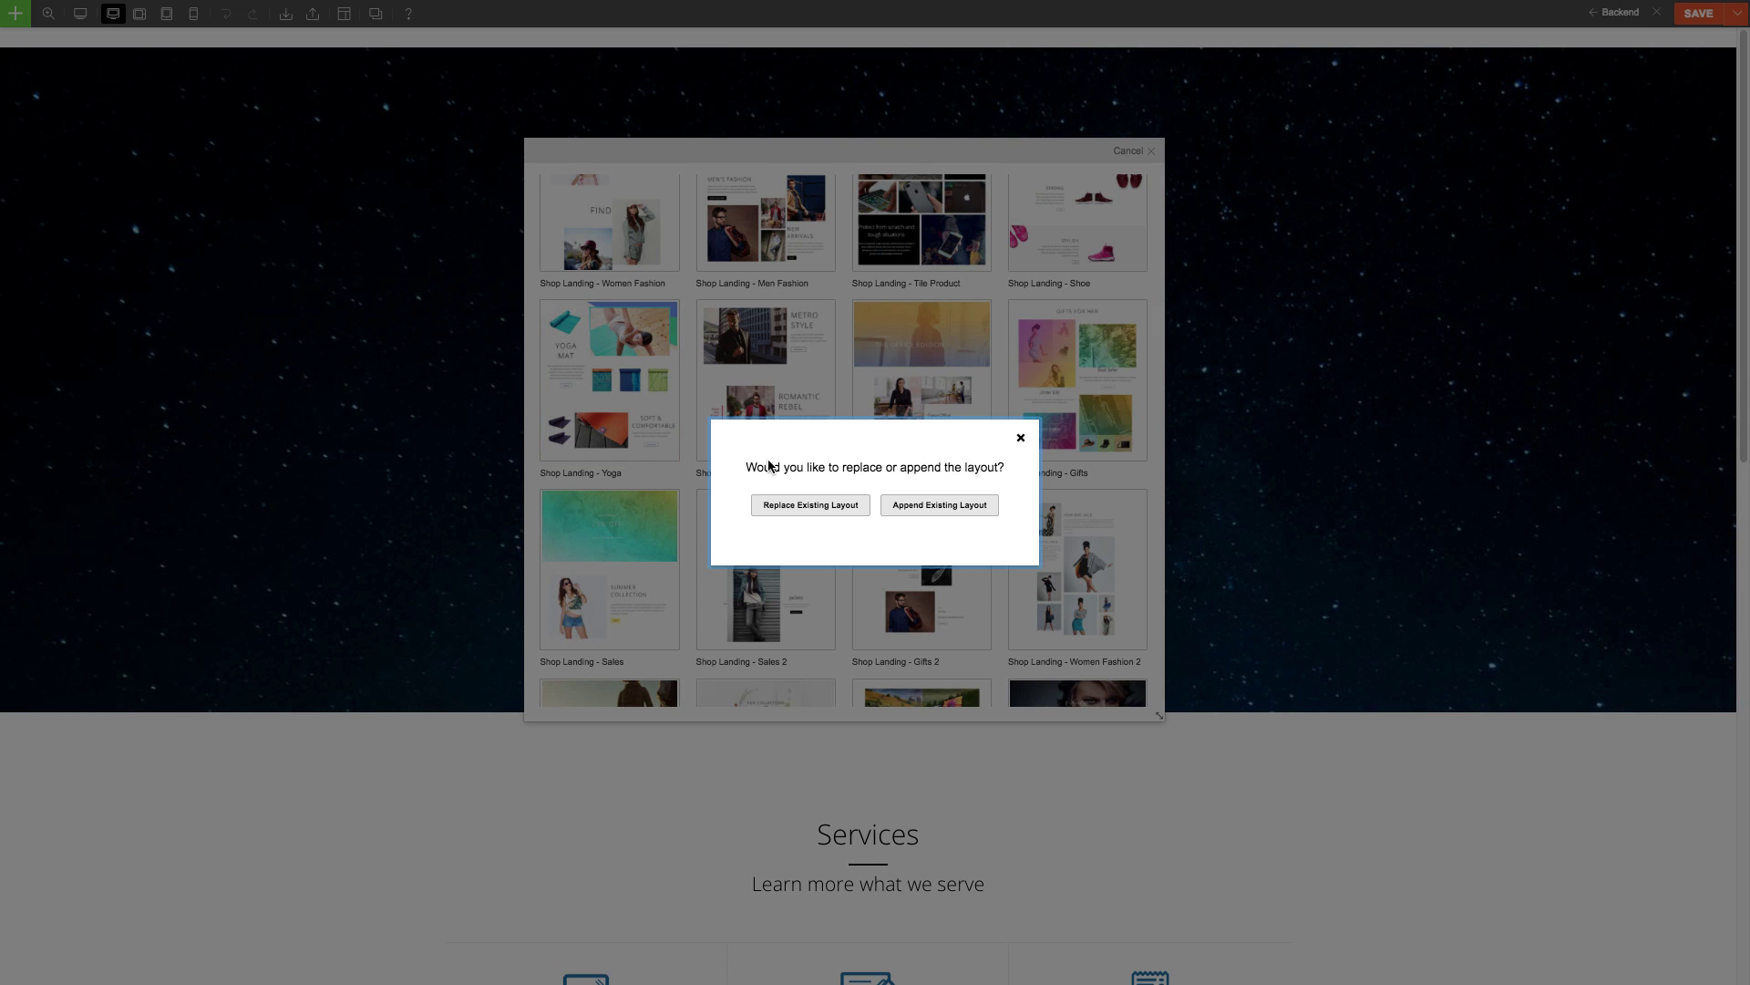
{"action": "left_click", "coordinate": [788, 505]}
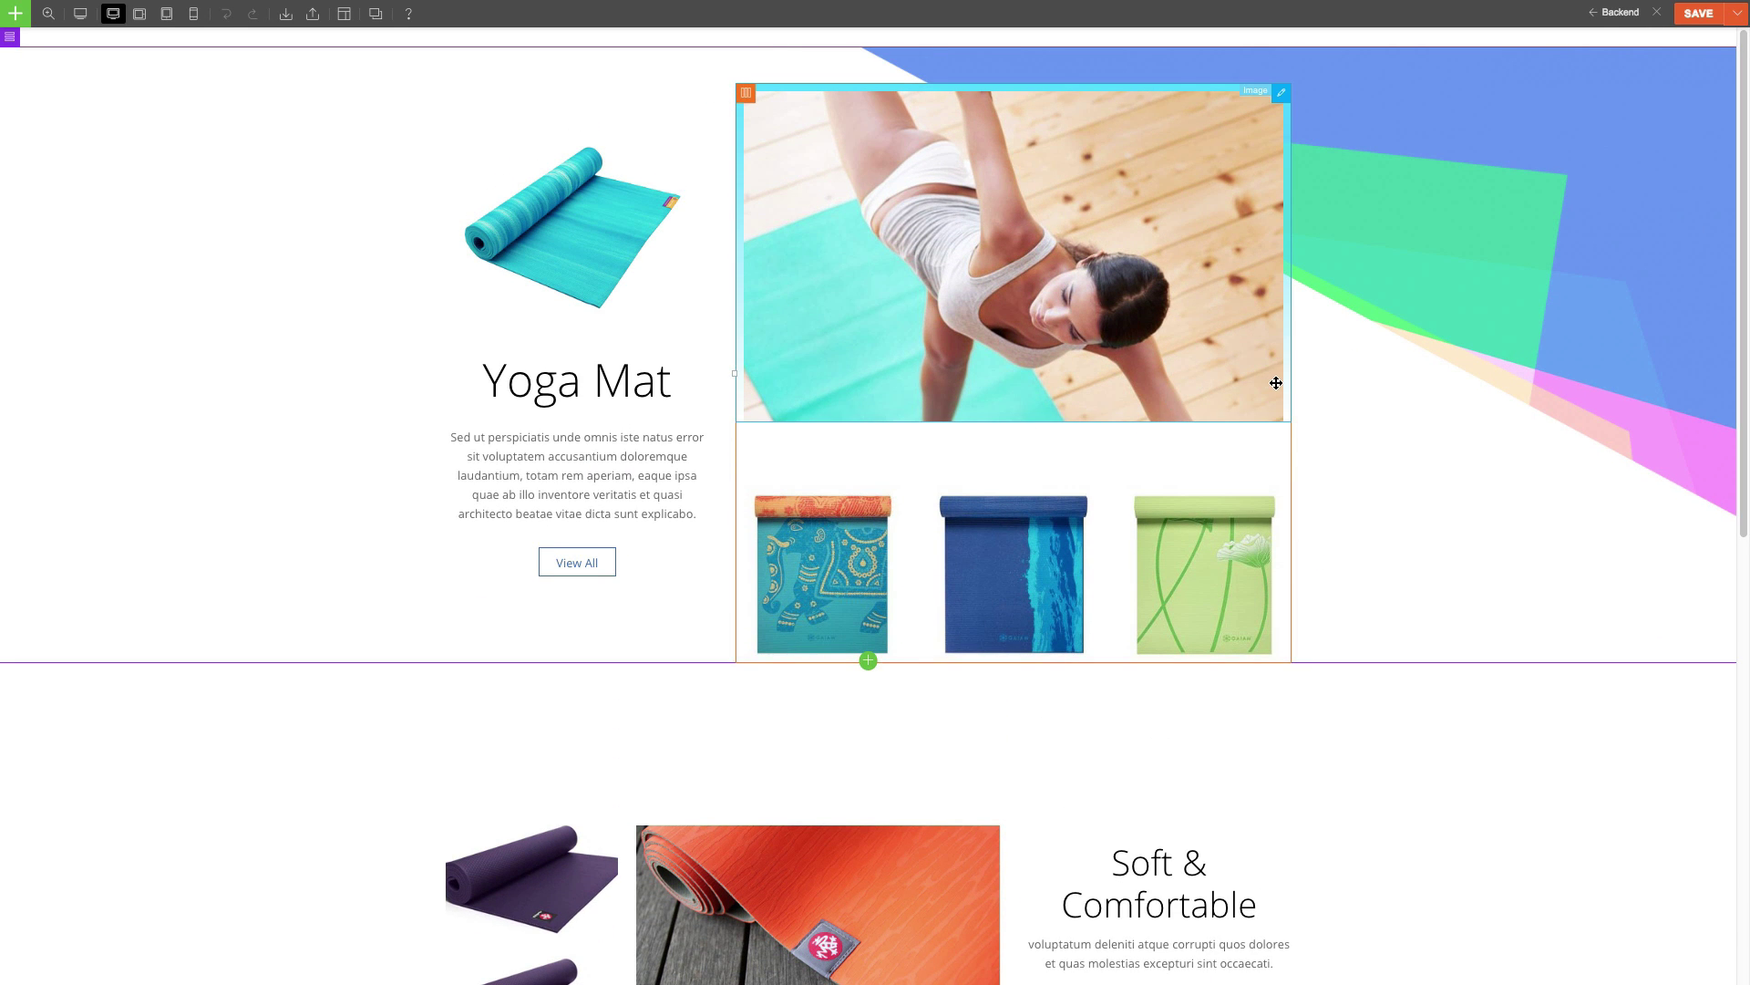
{"action": "scroll", "coordinate": [1277, 382], "scroll_direction": "down", "scroll_amount": 9}
{"action": "scroll", "coordinate": [1276, 383], "scroll_direction": "up", "scroll_amount": 7}
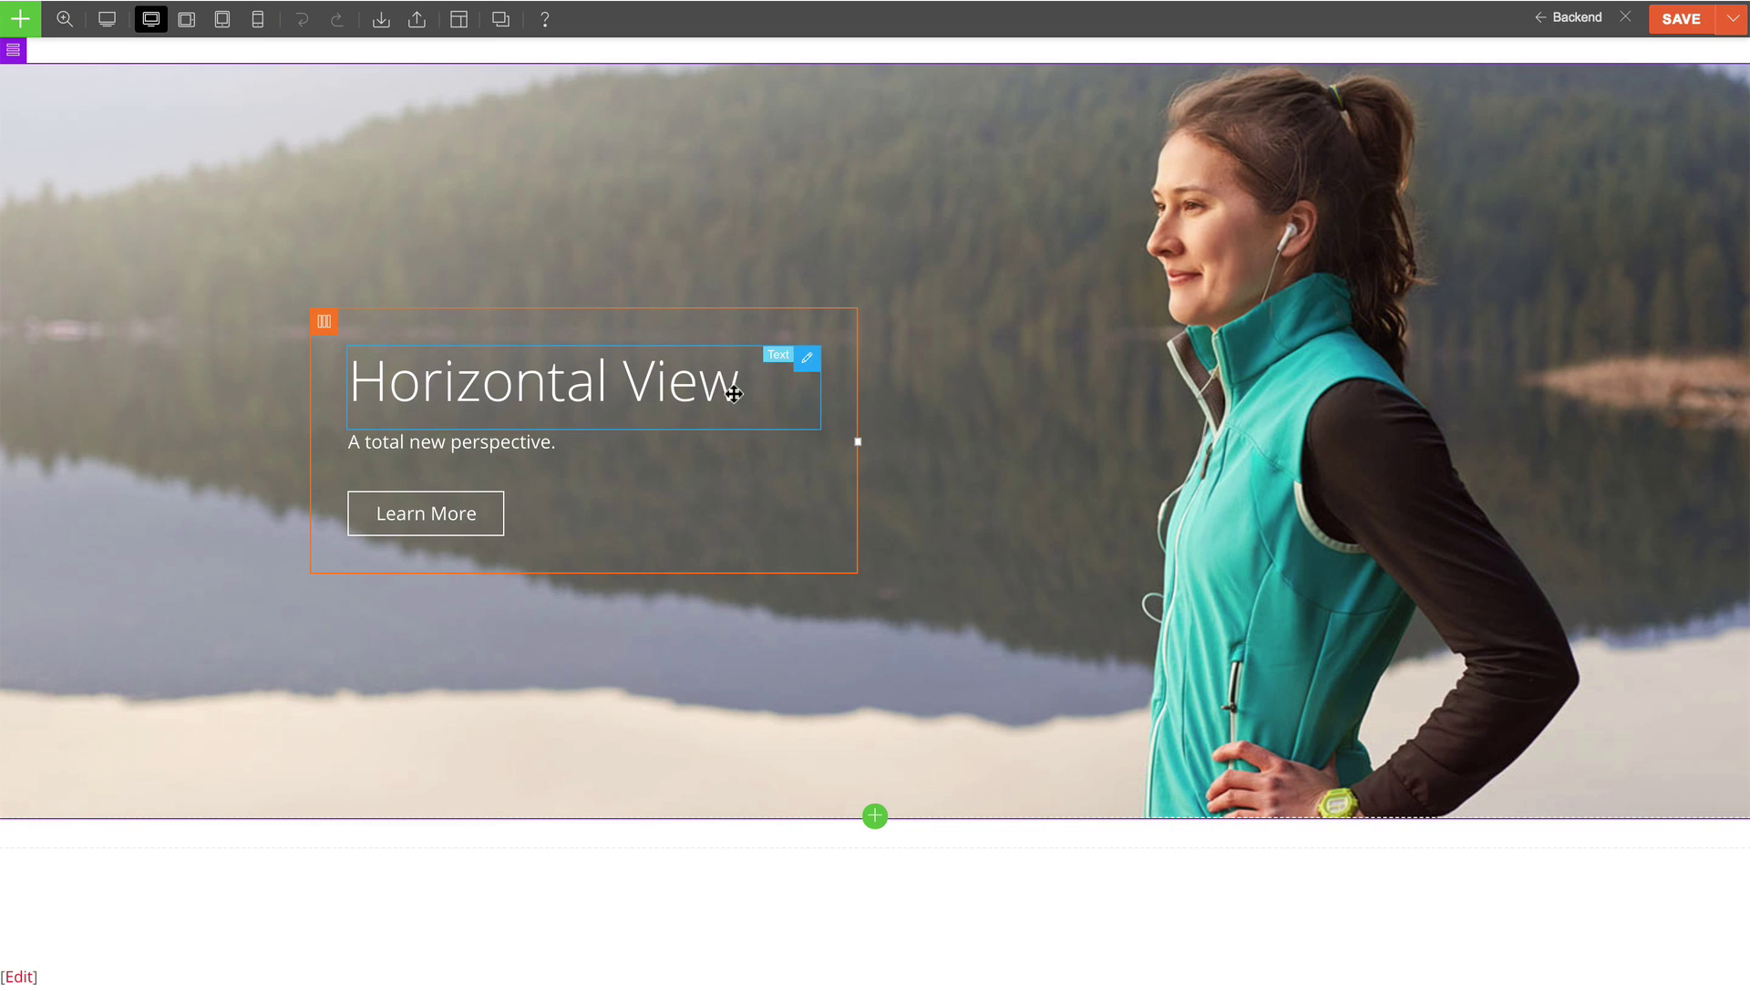
Give the hero text column a 5px red (#ff0009) dashed border.
{"action": "left_click", "coordinate": [325, 322]}
{"action": "scroll", "coordinate": [1049, 597], "scroll_direction": "down", "scroll_amount": 2}
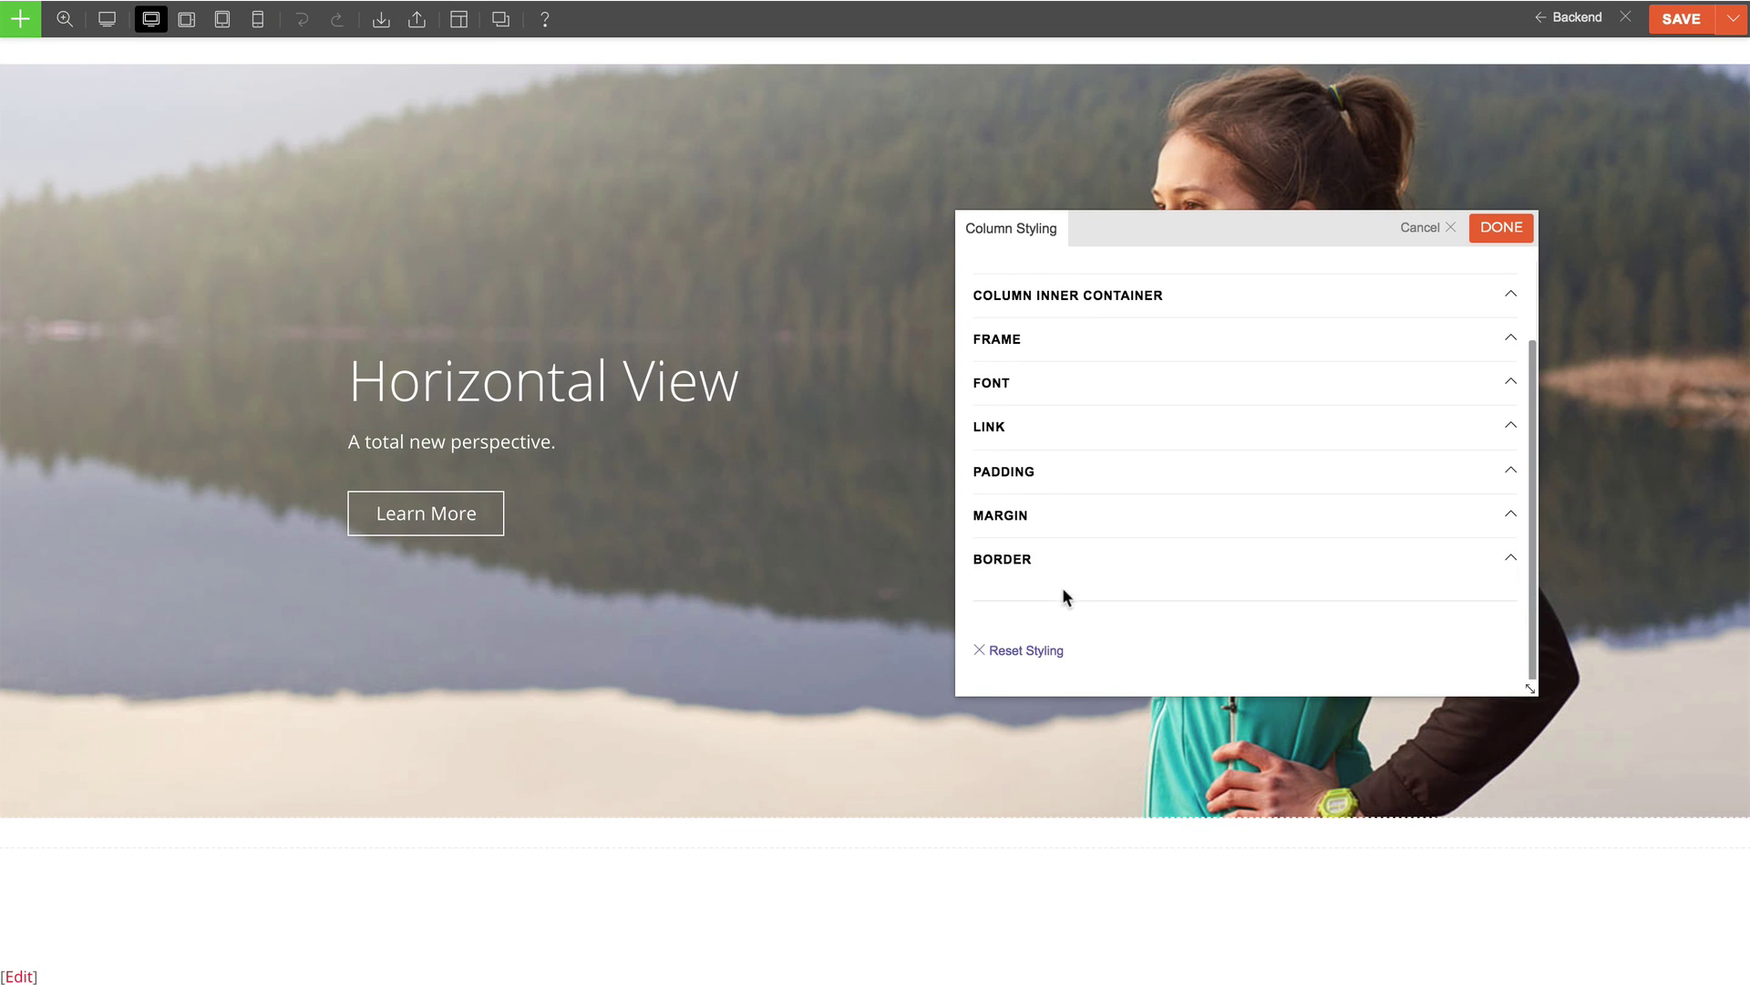
{"action": "left_click", "coordinate": [1063, 558]}
{"action": "left_click", "coordinate": [1117, 599]}
{"action": "left_click", "coordinate": [1247, 622]}
{"action": "left_click", "coordinate": [1262, 598]}
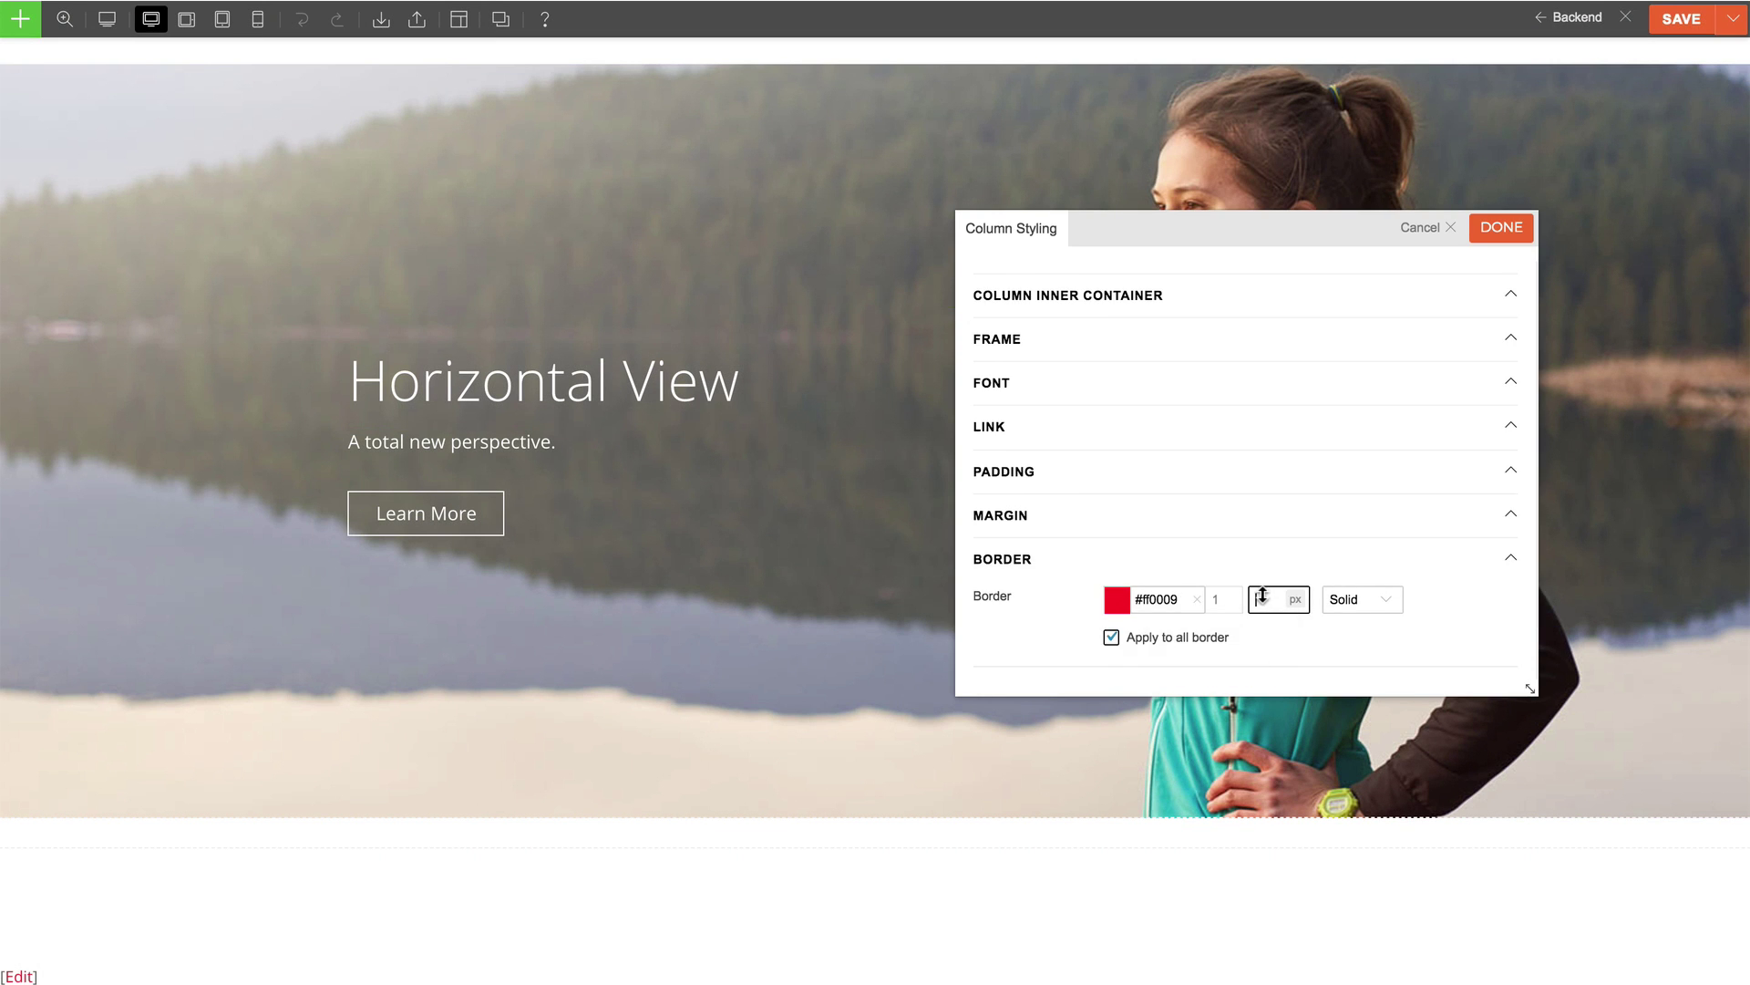
{"action": "type", "text": "5"}
{"action": "left_click", "coordinate": [1375, 617]}
{"action": "left_click", "coordinate": [1376, 613]}
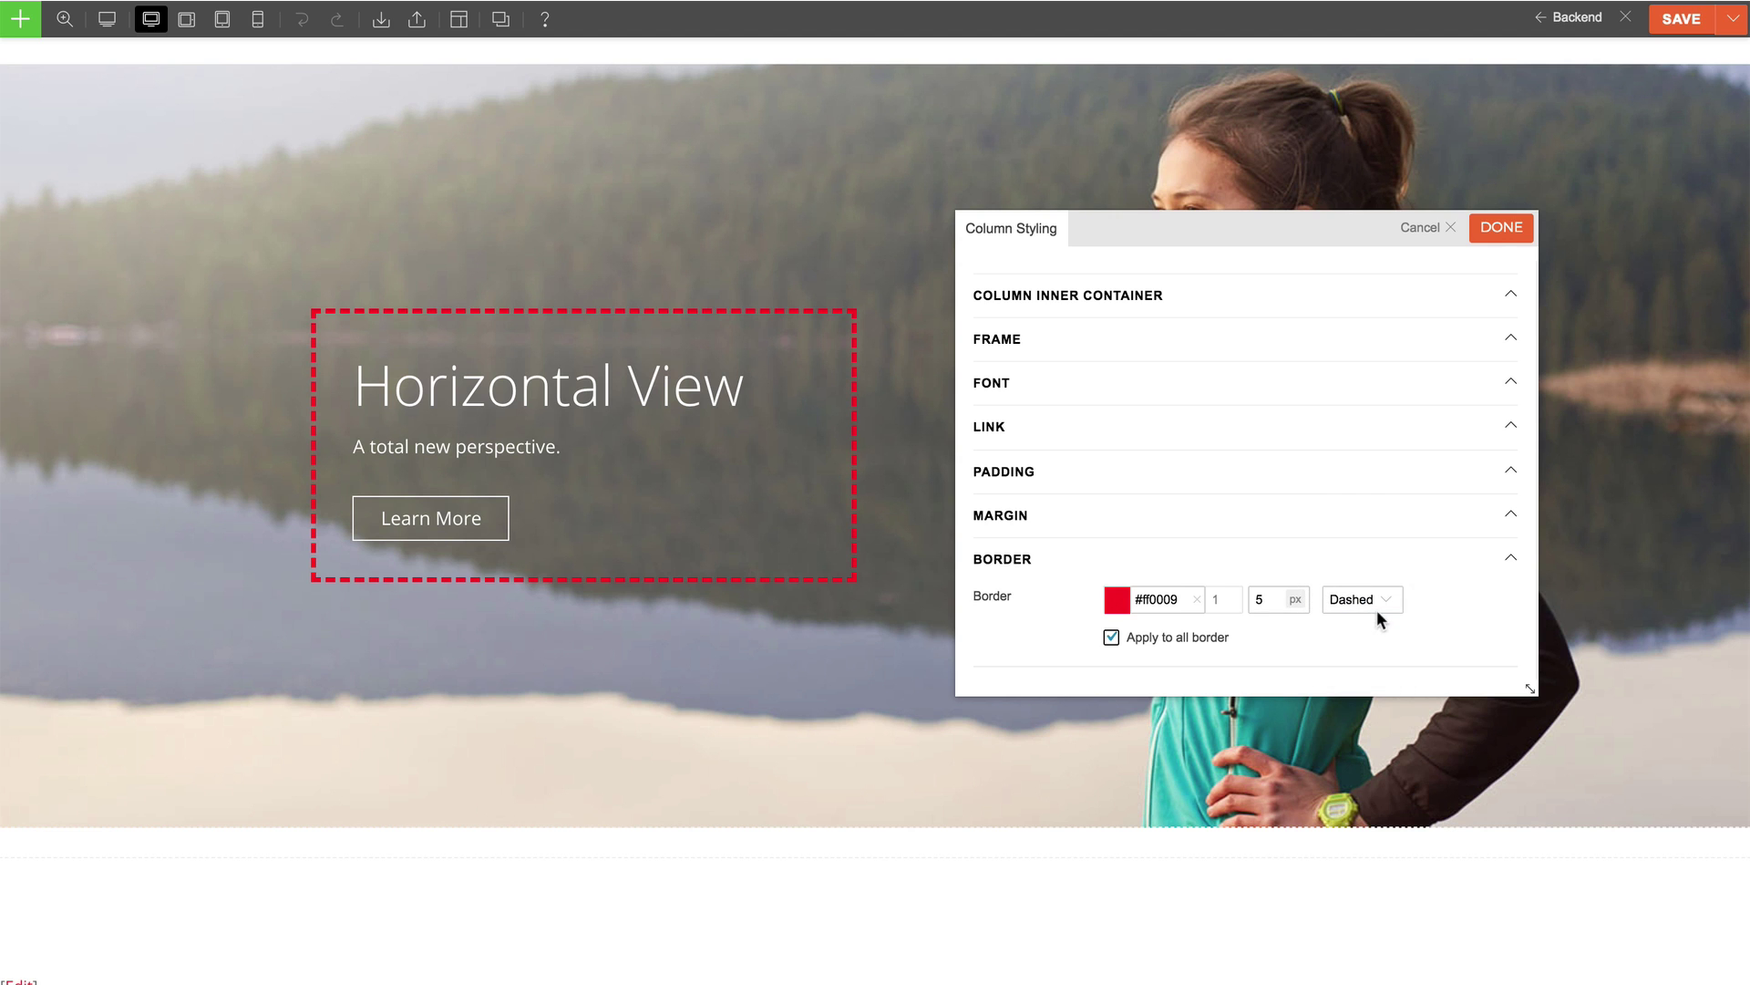
{"action": "left_click", "coordinate": [1502, 229]}
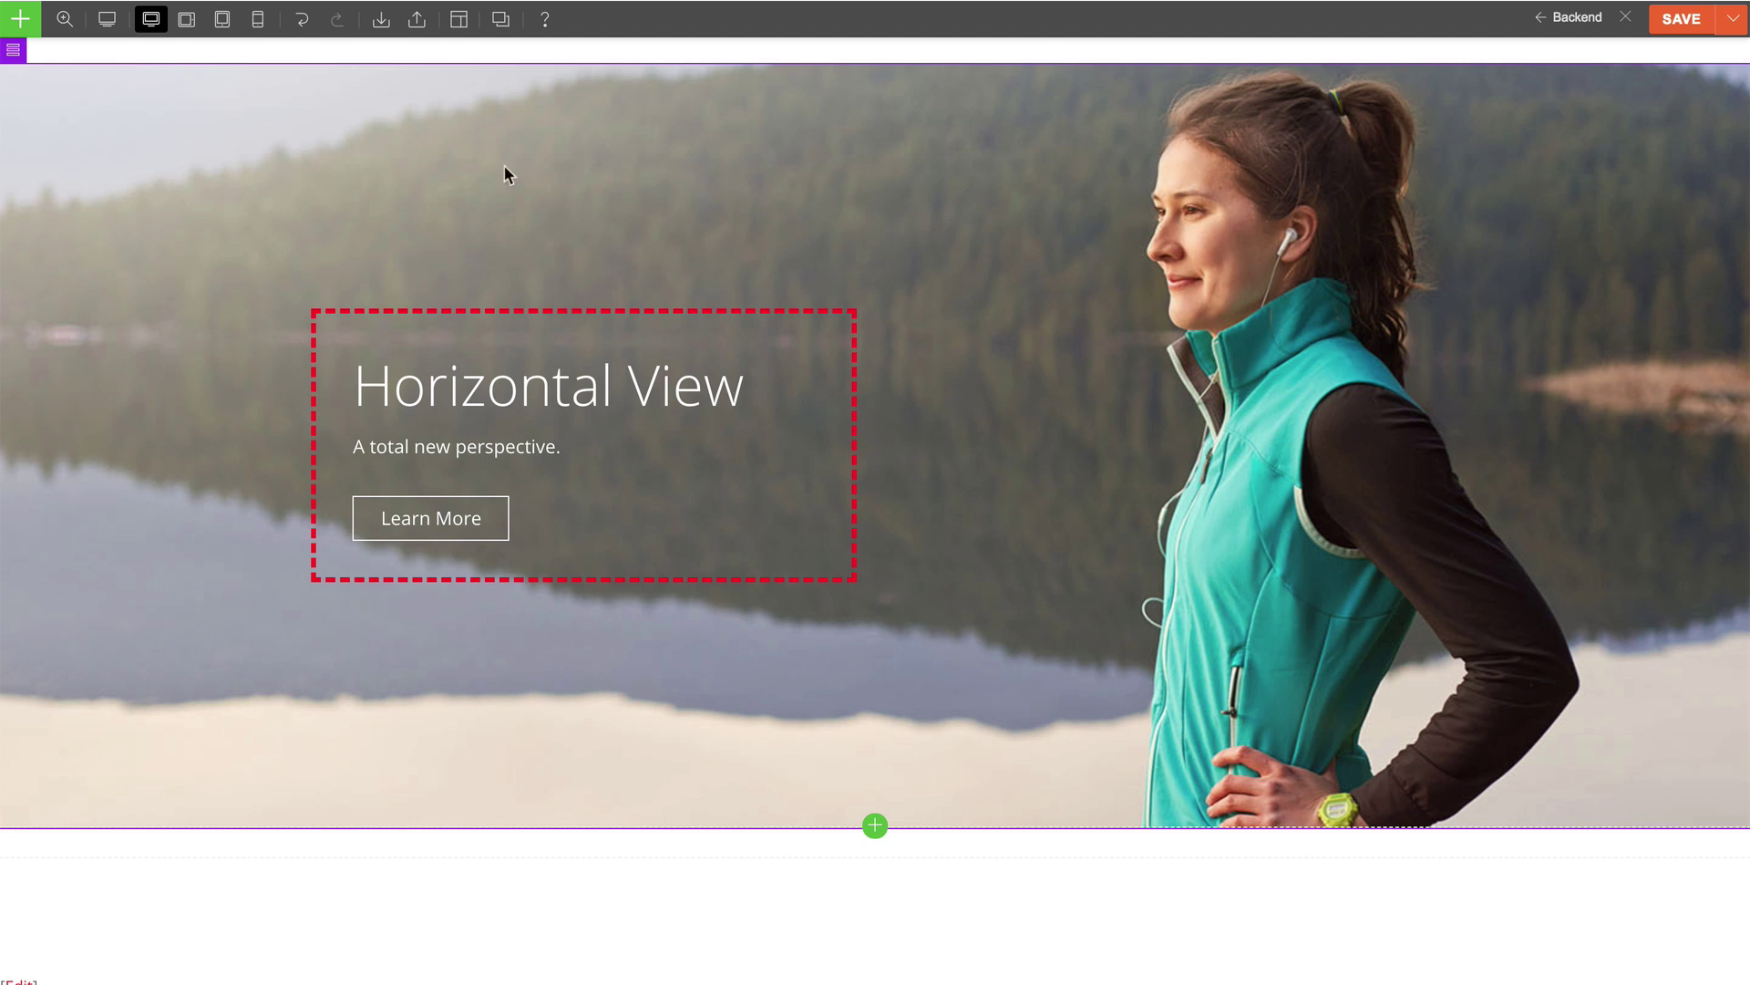
Toggle the red dashed border off and on twice using undo and redo.
{"action": "left_click", "coordinate": [301, 20]}
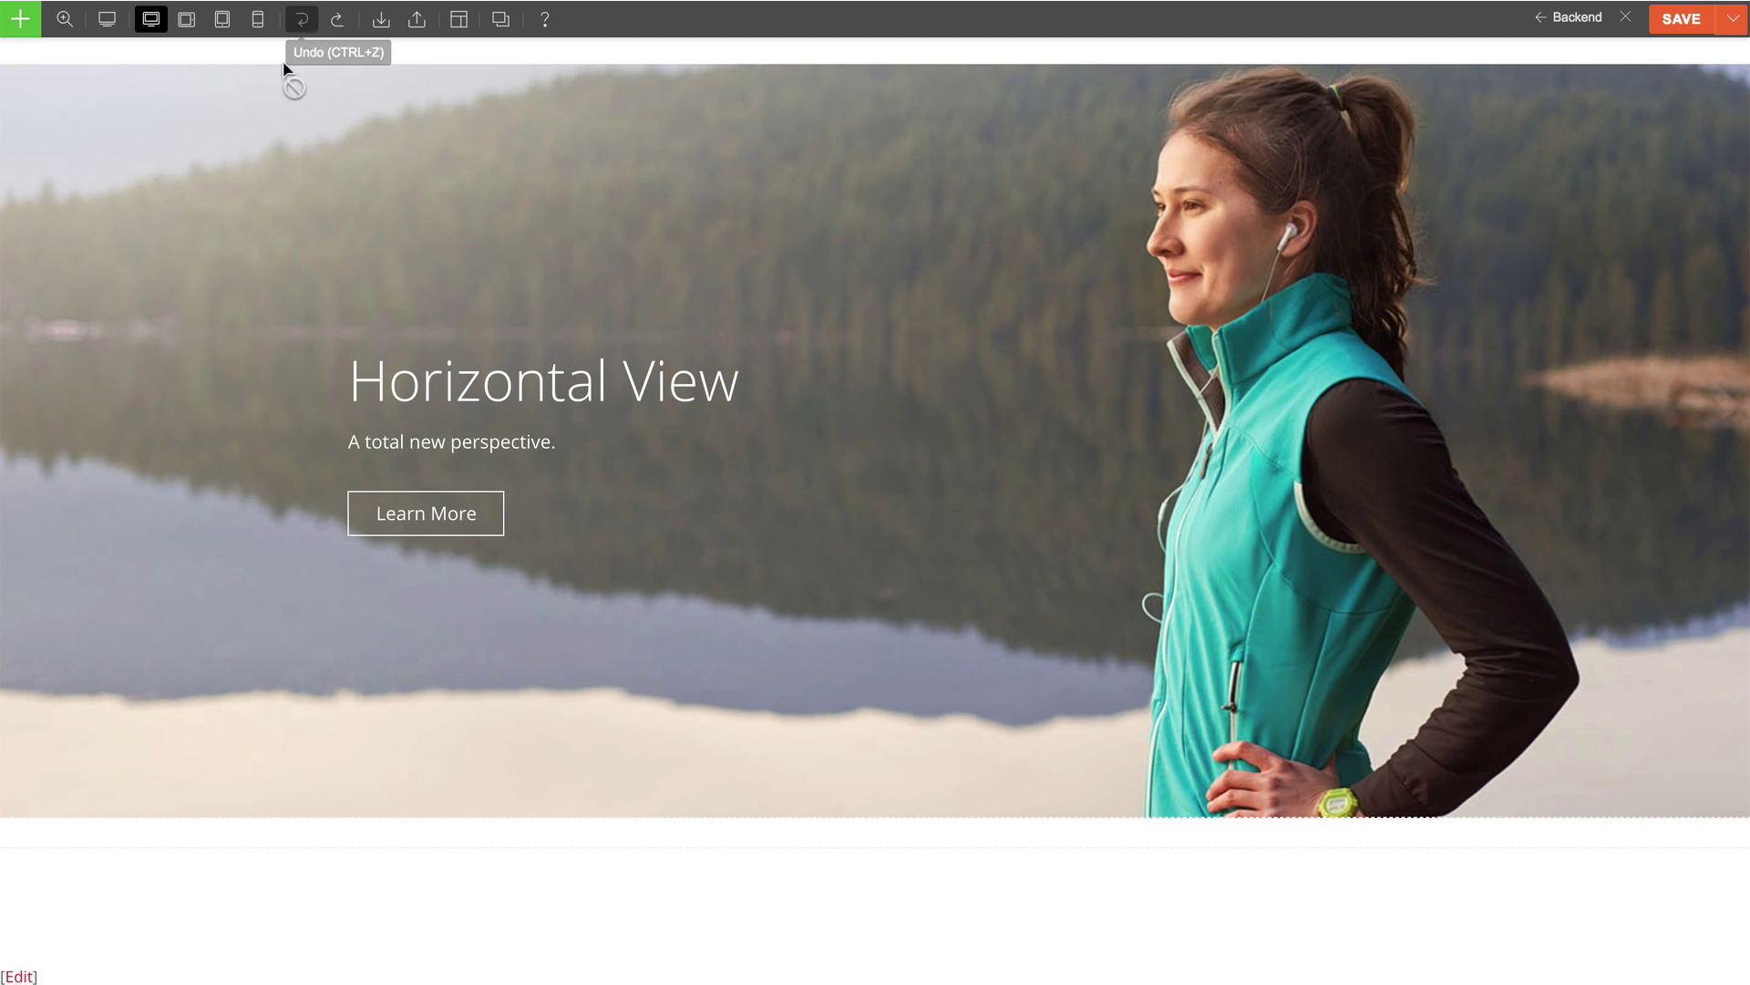
{"action": "left_click", "coordinate": [334, 25]}
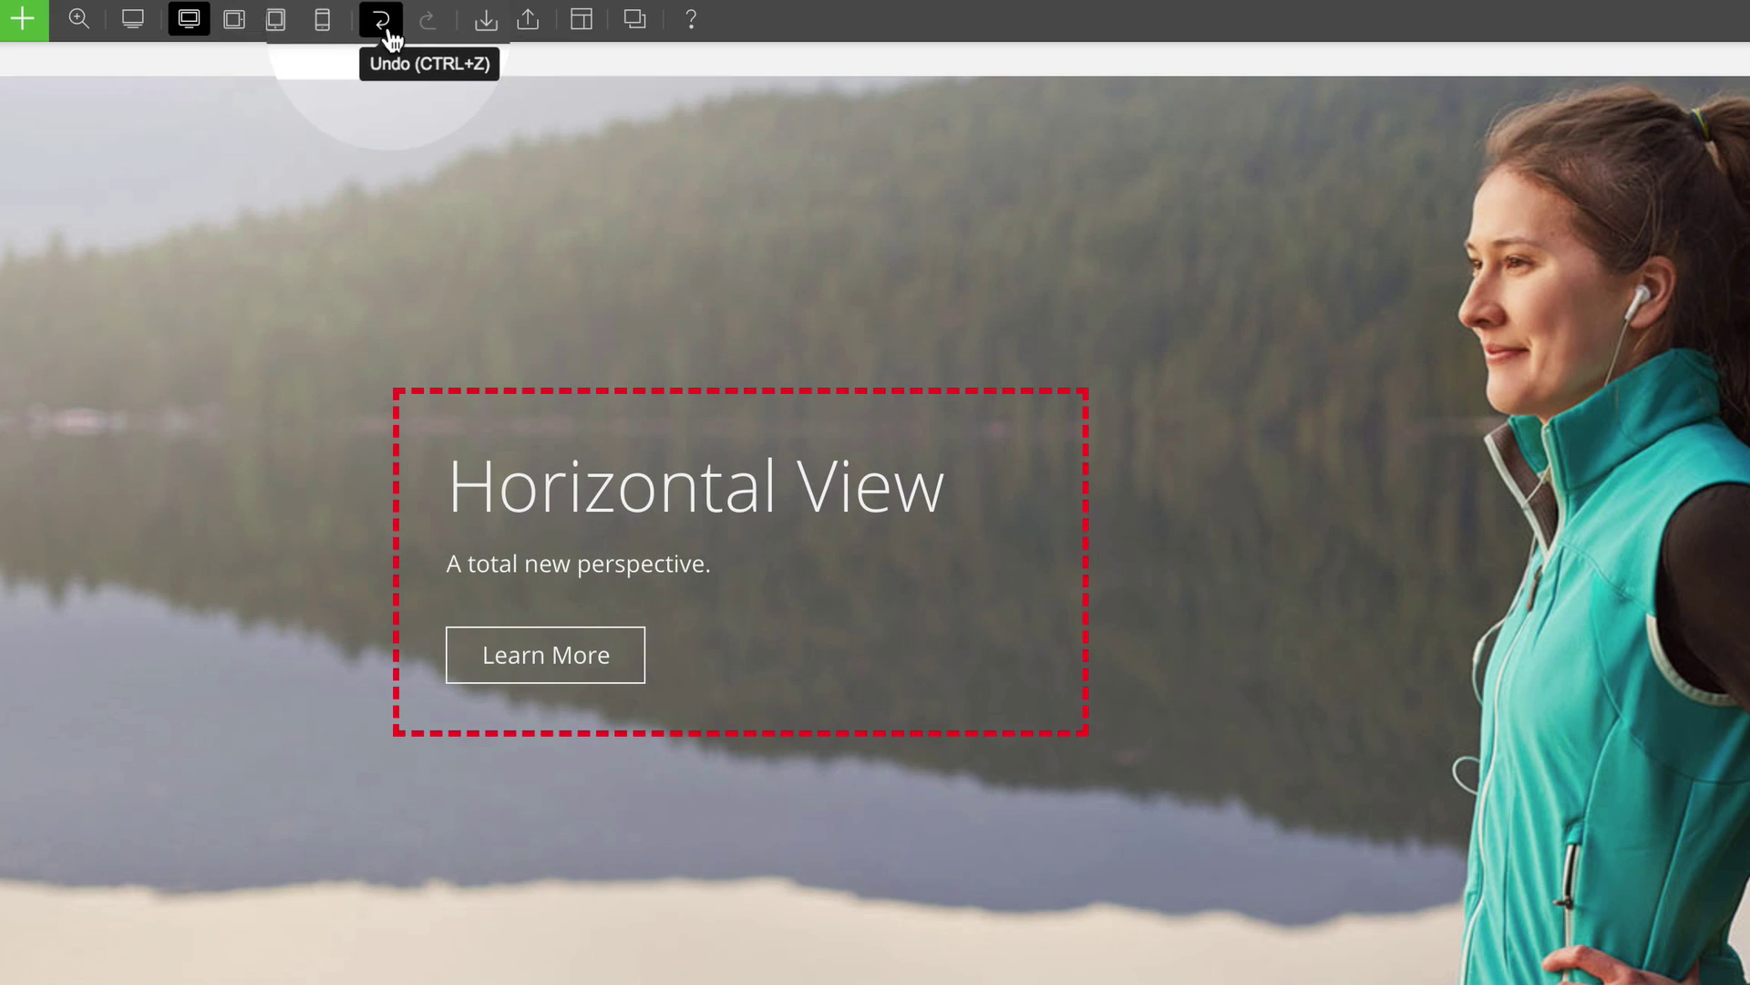
{"action": "left_click", "coordinate": [382, 24]}
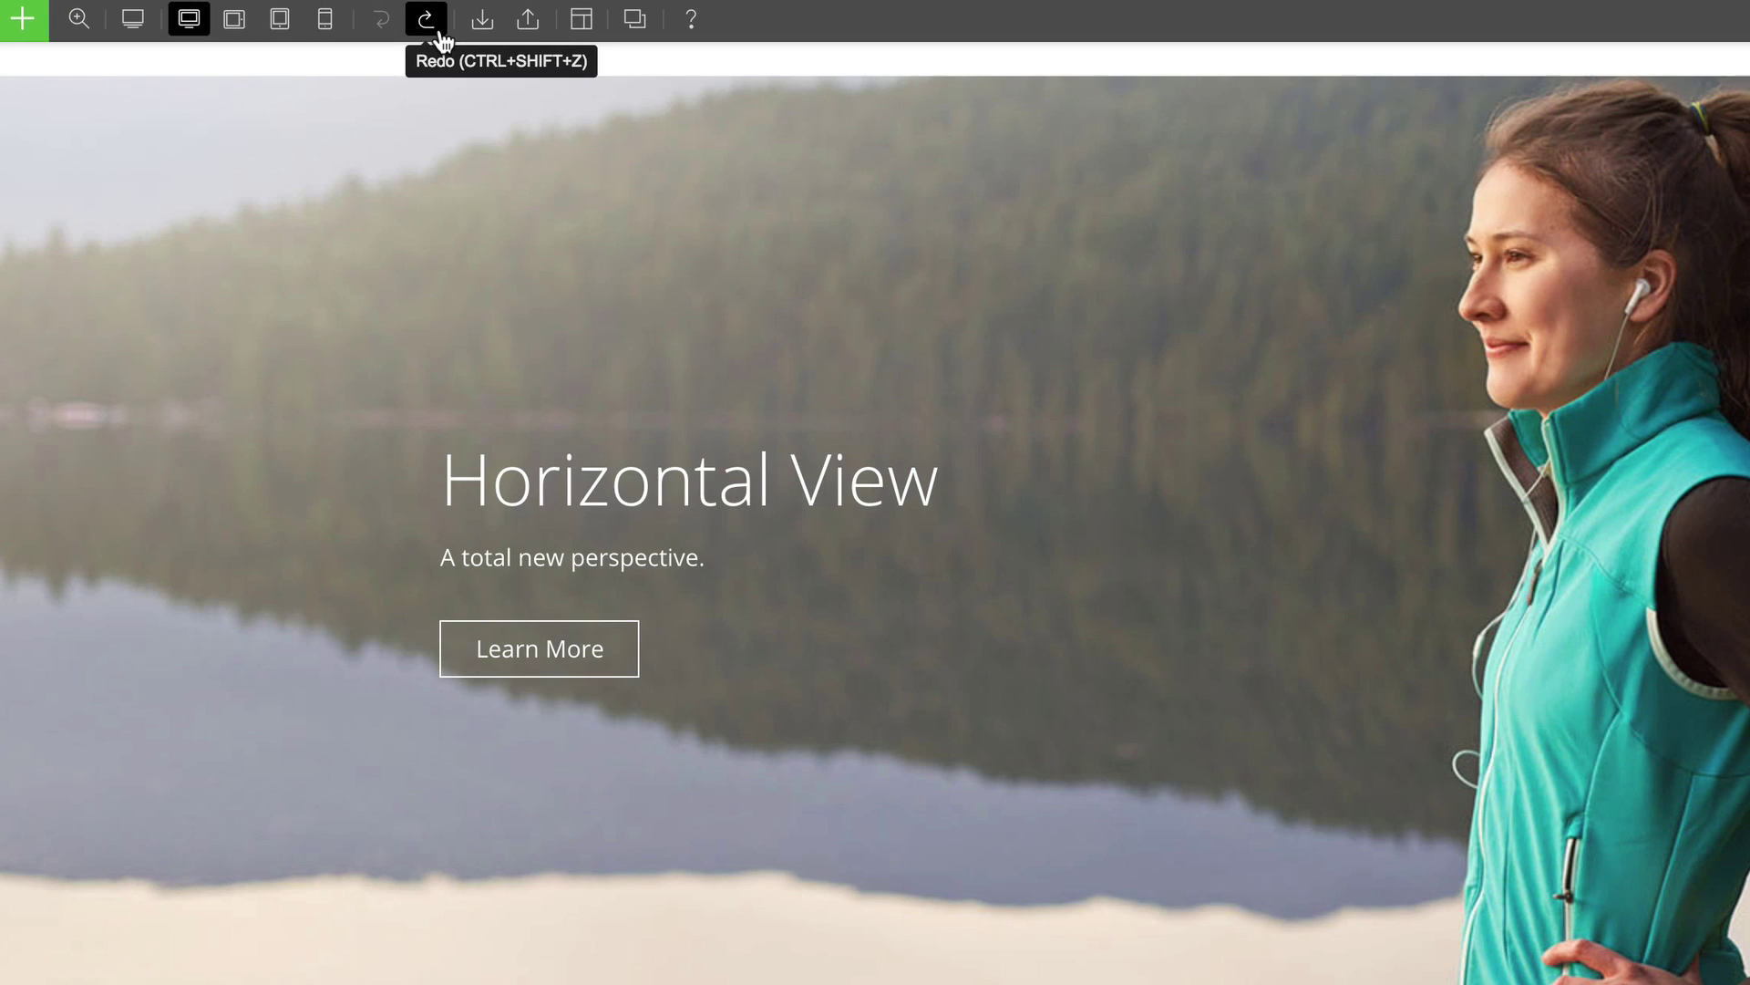
{"action": "left_click", "coordinate": [425, 22]}
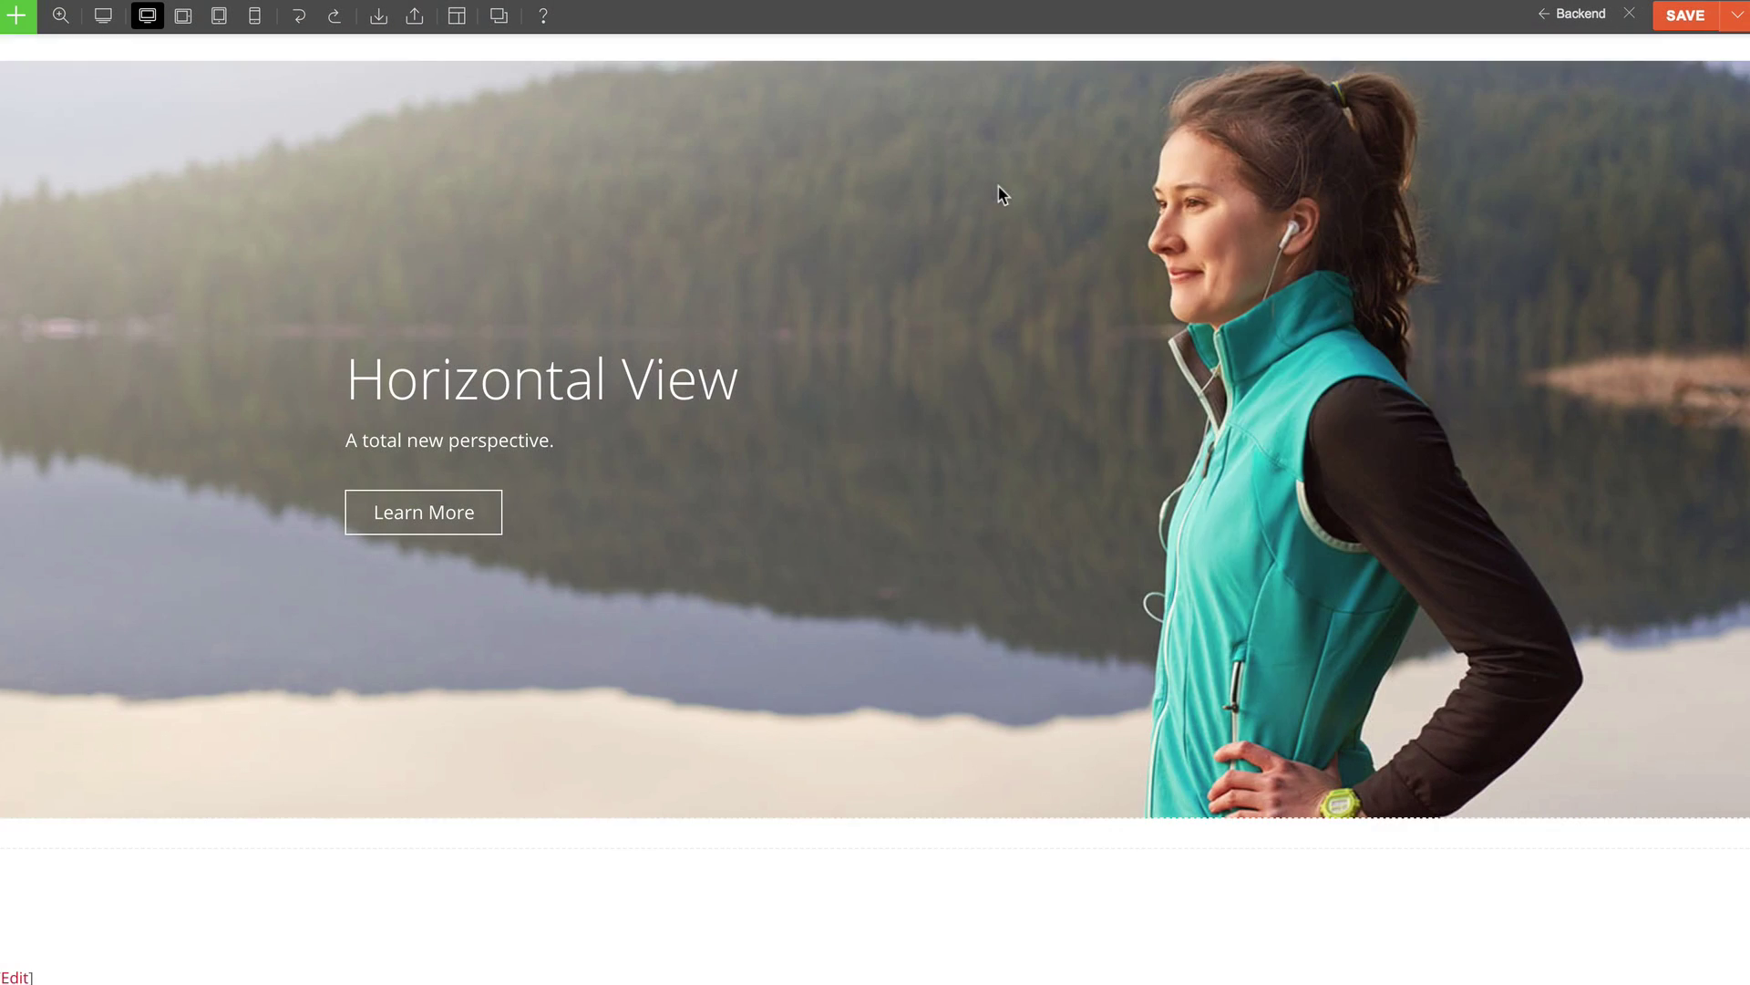
Change the hero heading to 'Vertical View' and the subtitle to 'Auto Save Feature is so Cool!'.
{"action": "double_click", "coordinate": [686, 398]}
{"action": "key", "text": "ctrl+a"}
{"action": "type", "text": "Vert"}
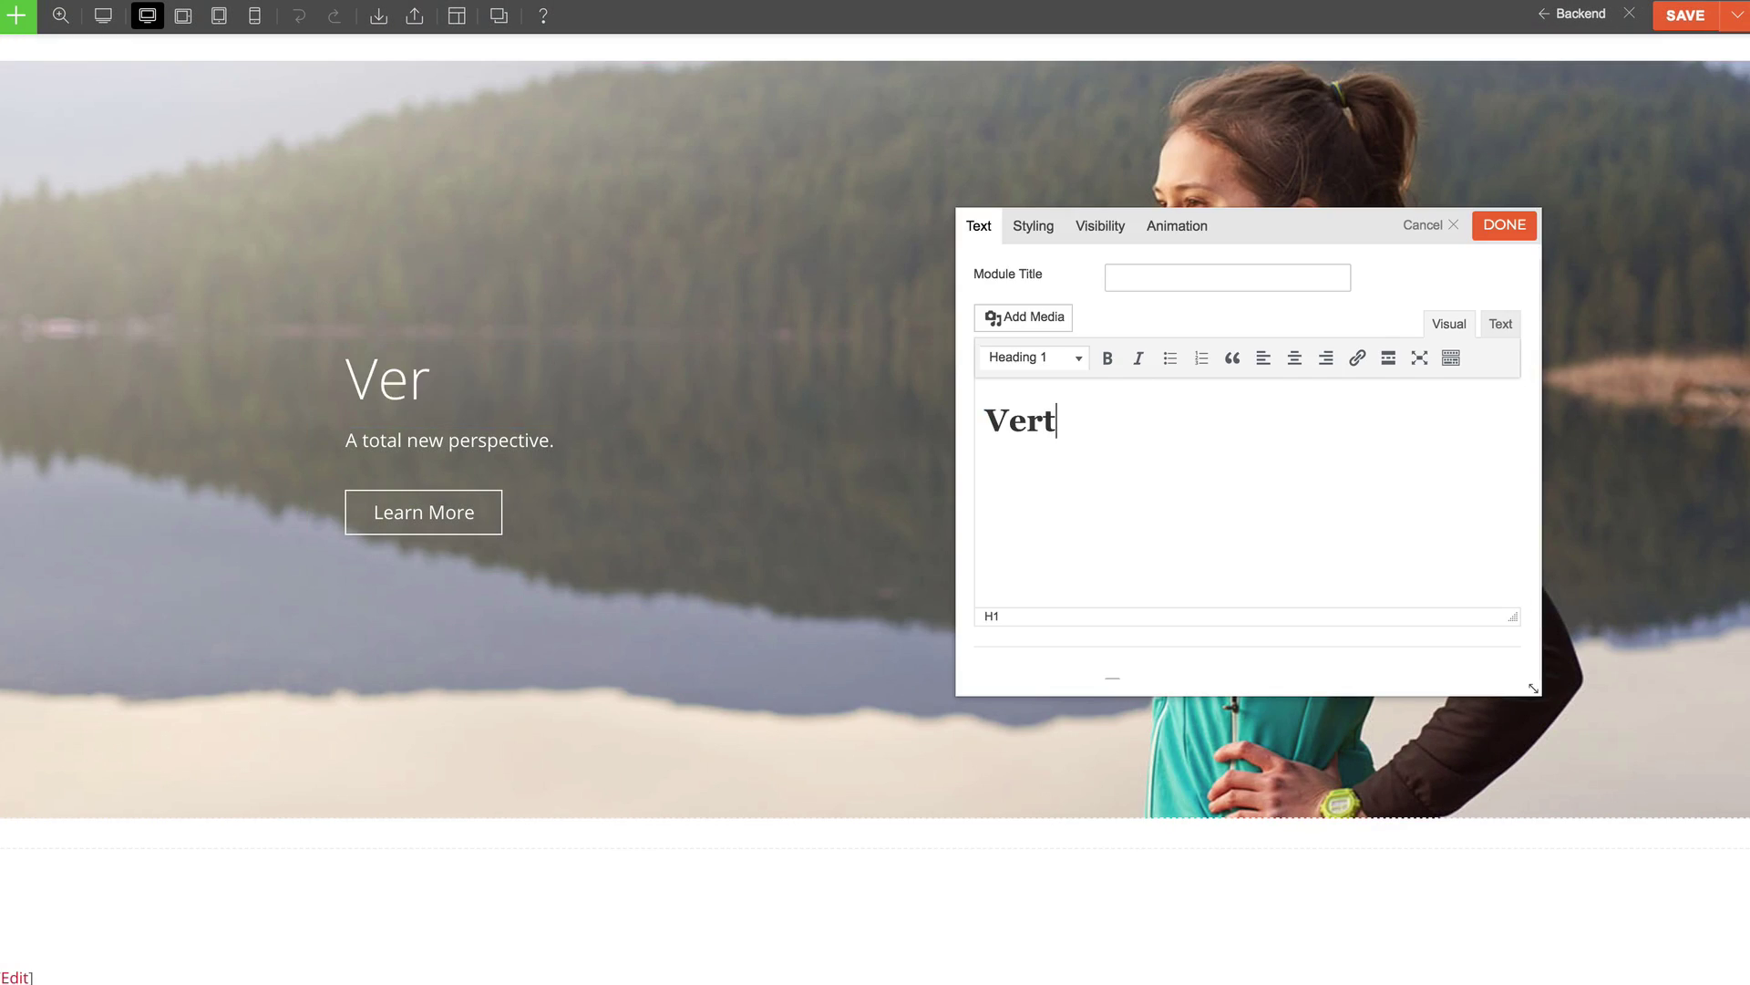
{"action": "type", "text": "ical View"}
{"action": "double_click", "coordinate": [656, 454]}
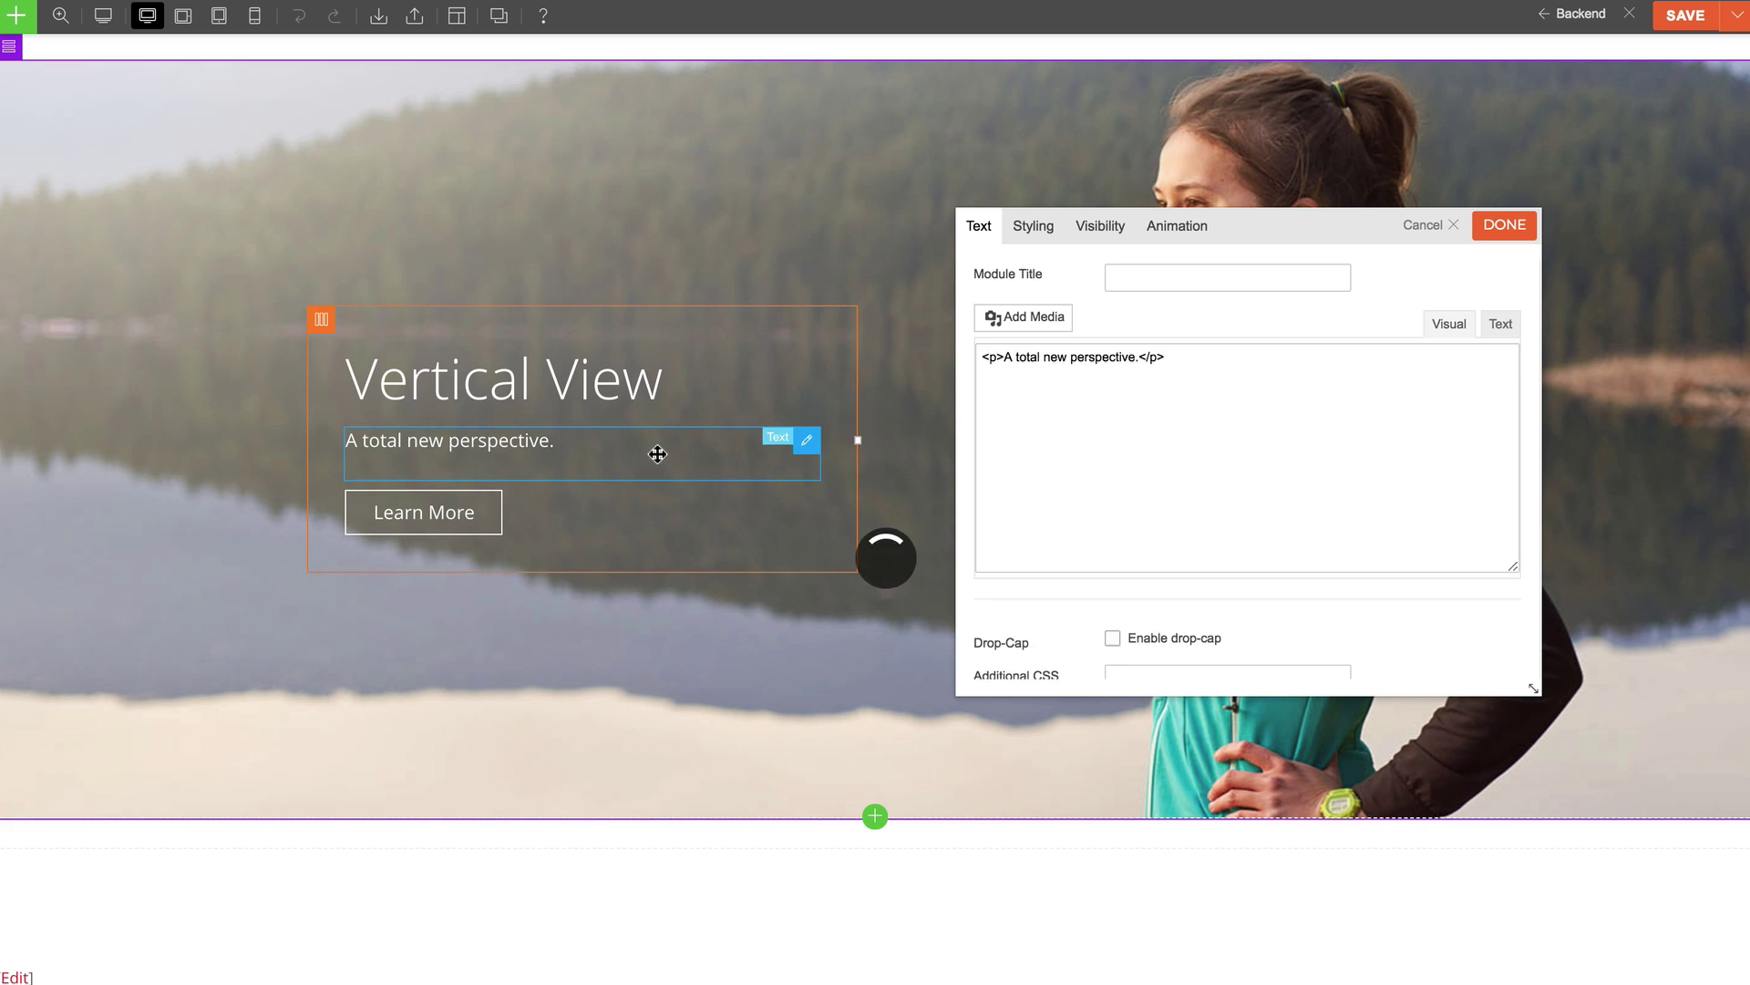
{"action": "triple_click", "coordinate": [1028, 415]}
{"action": "type", "text": "Auto Save Feature is so Cool!"}
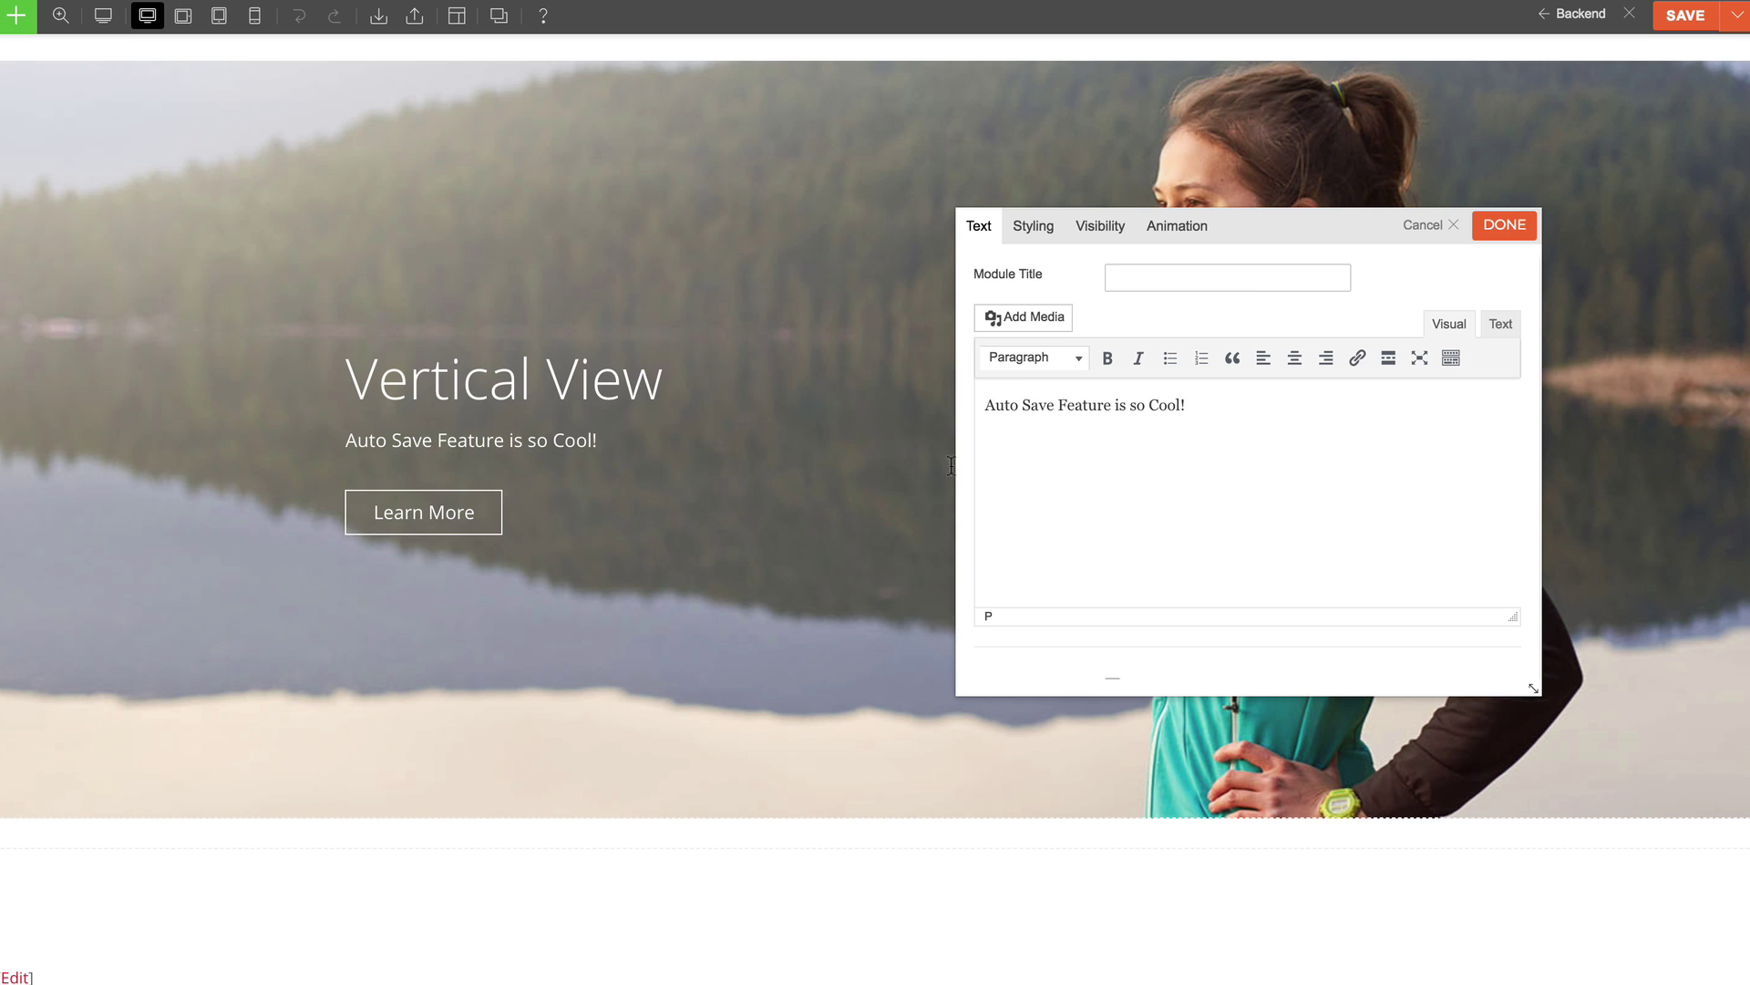
Make the Learn More button extra-large, solid and blue, then save the page.
{"action": "double_click", "coordinate": [590, 520]}
{"action": "left_click", "coordinate": [1319, 269]}
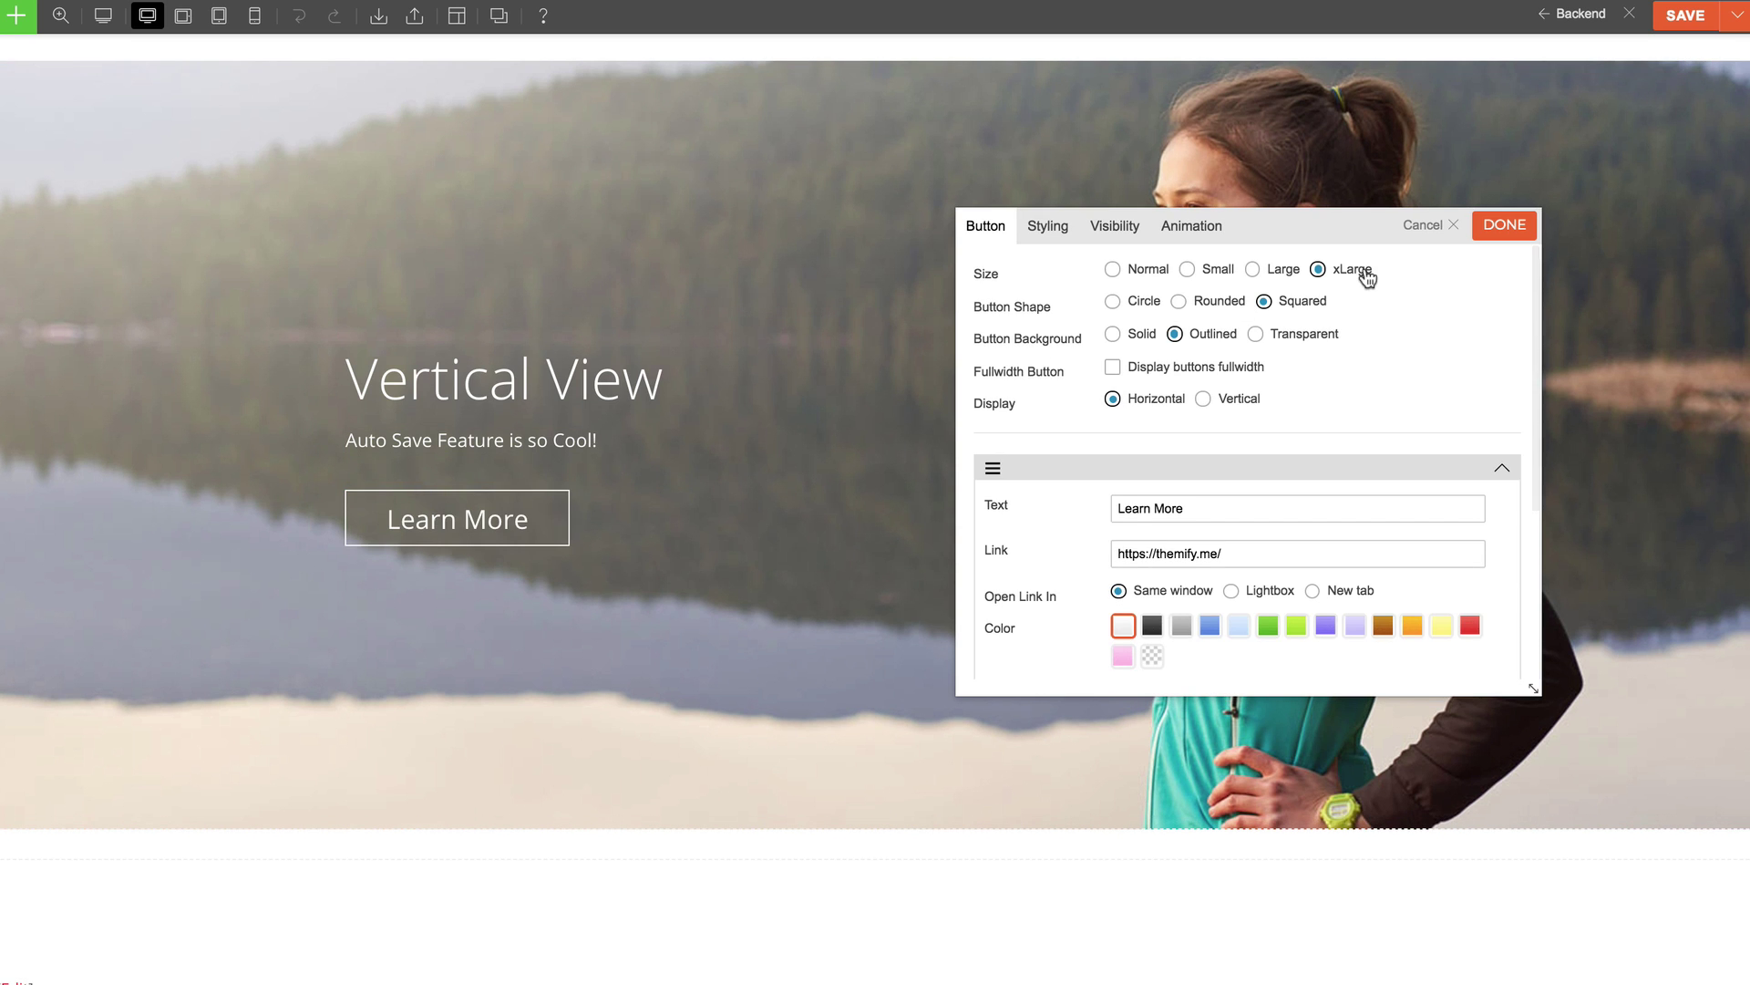
{"action": "left_click", "coordinate": [1114, 335]}
{"action": "left_click", "coordinate": [1209, 625]}
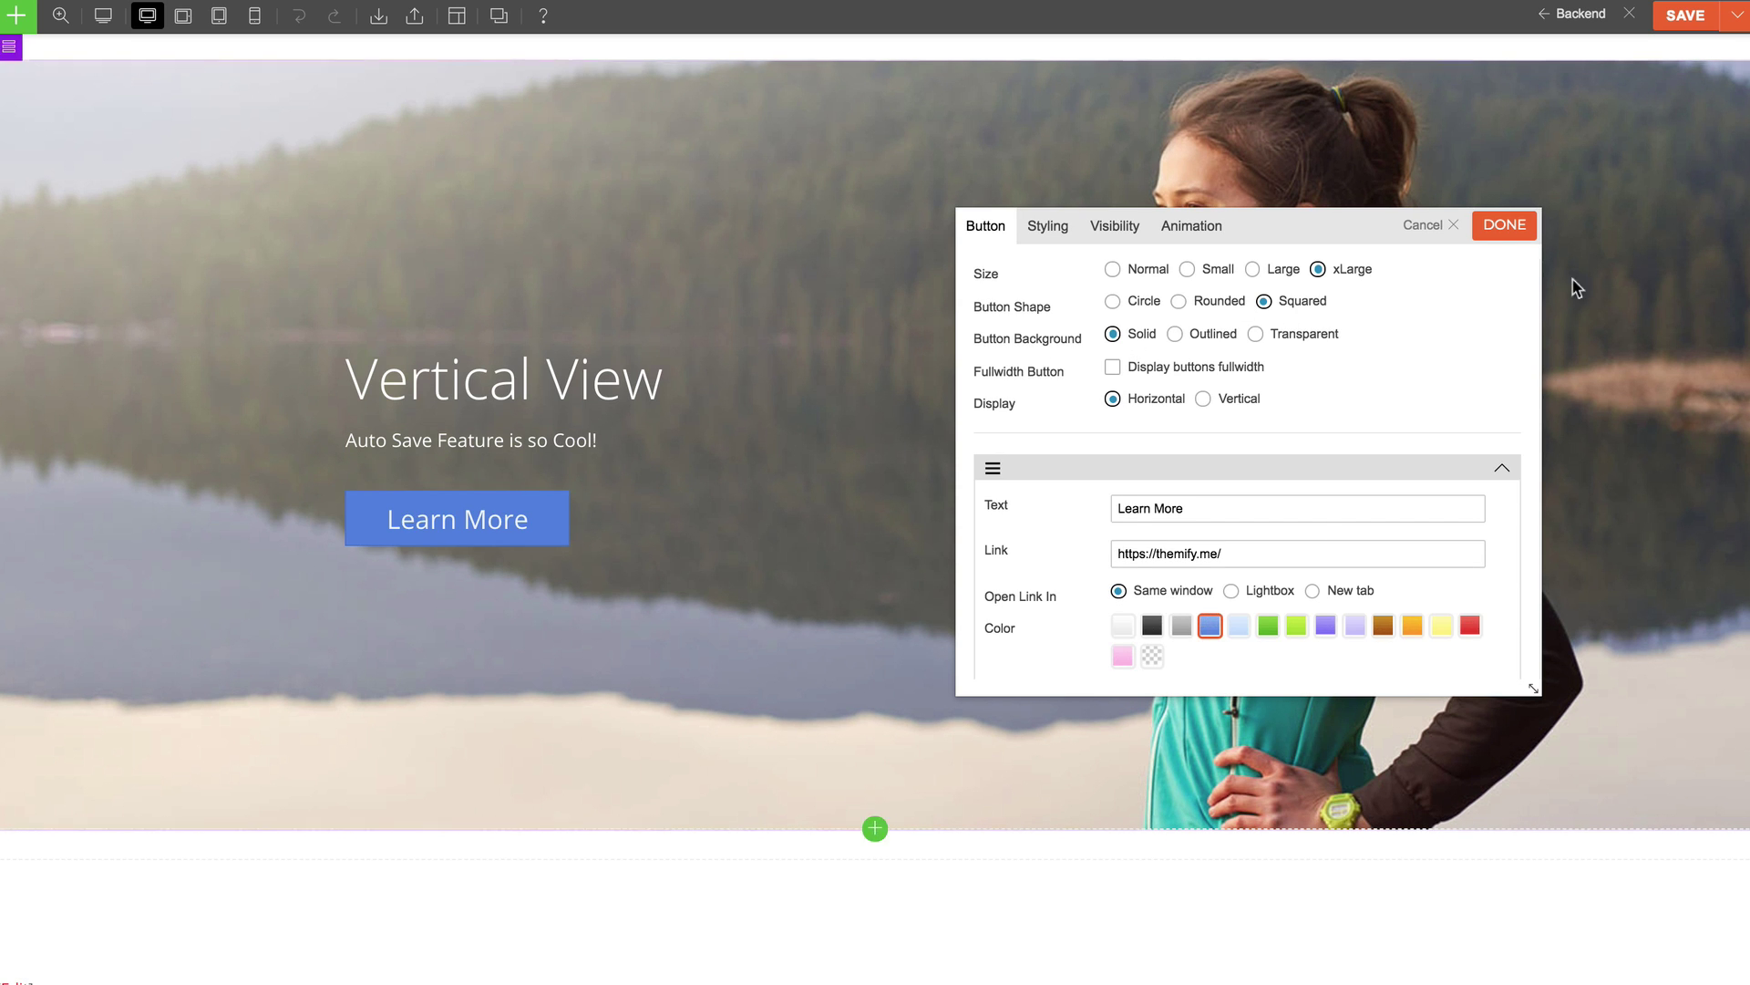
{"action": "left_click", "coordinate": [1504, 225]}
{"action": "key", "text": "super+s"}
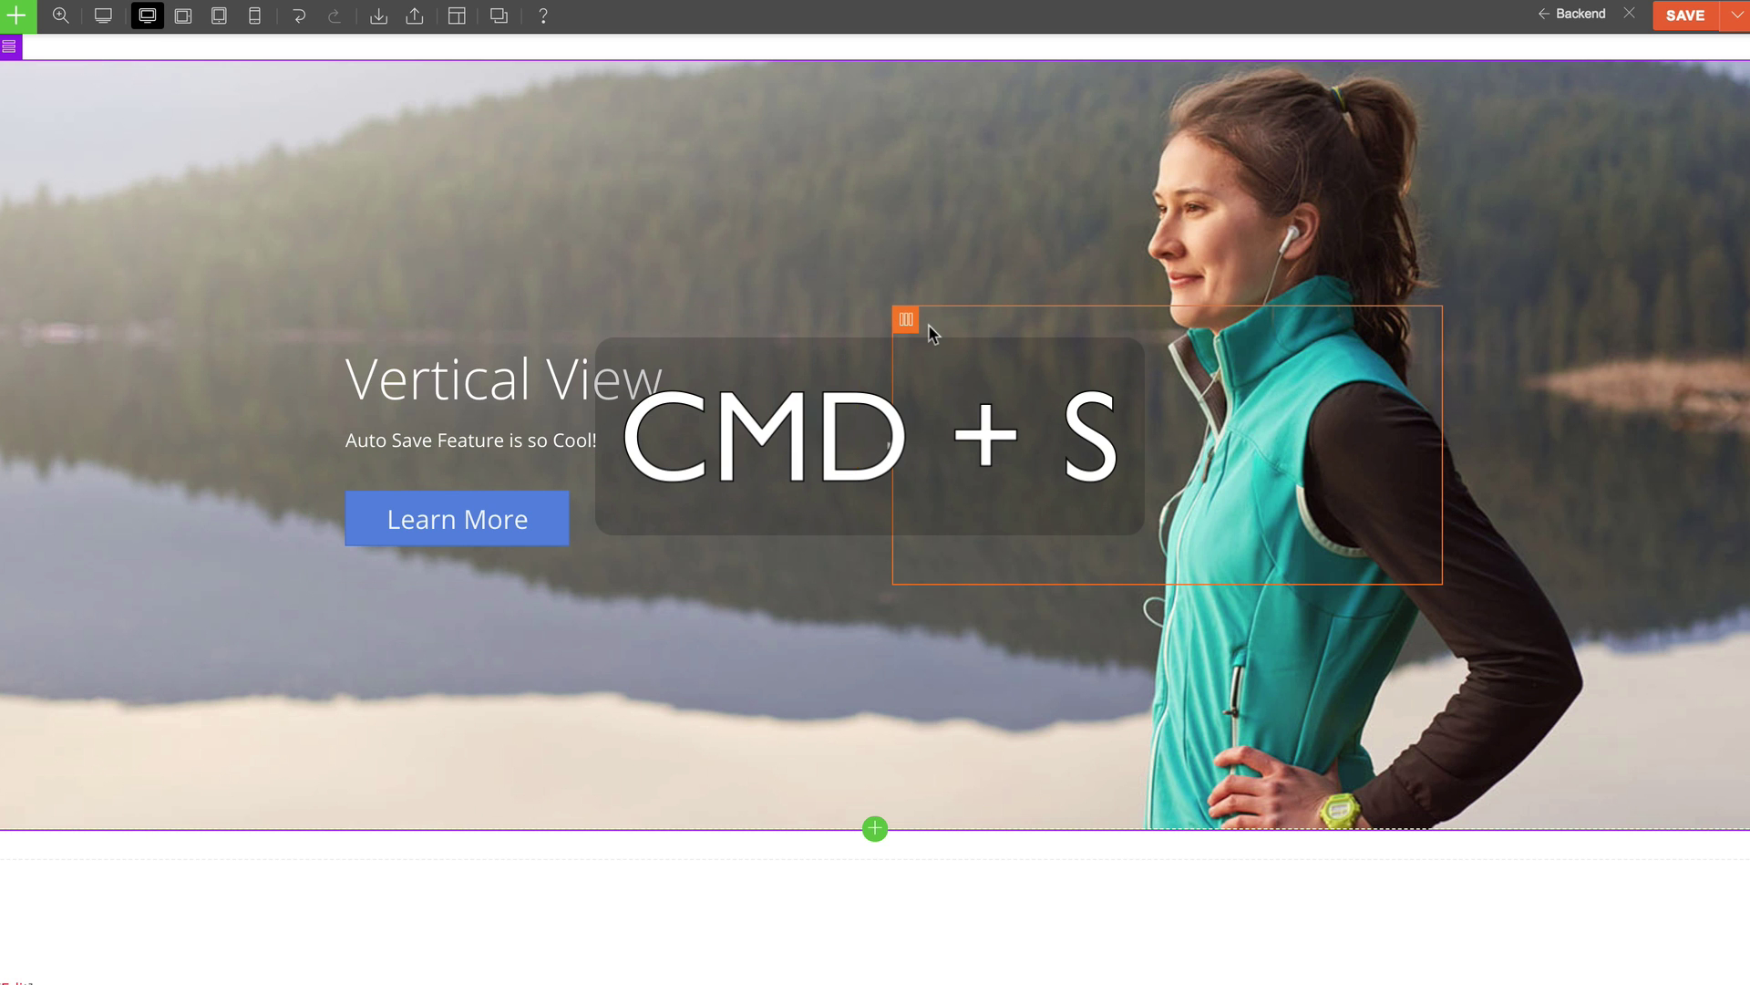
{"action": "key", "text": "ctrl+s"}
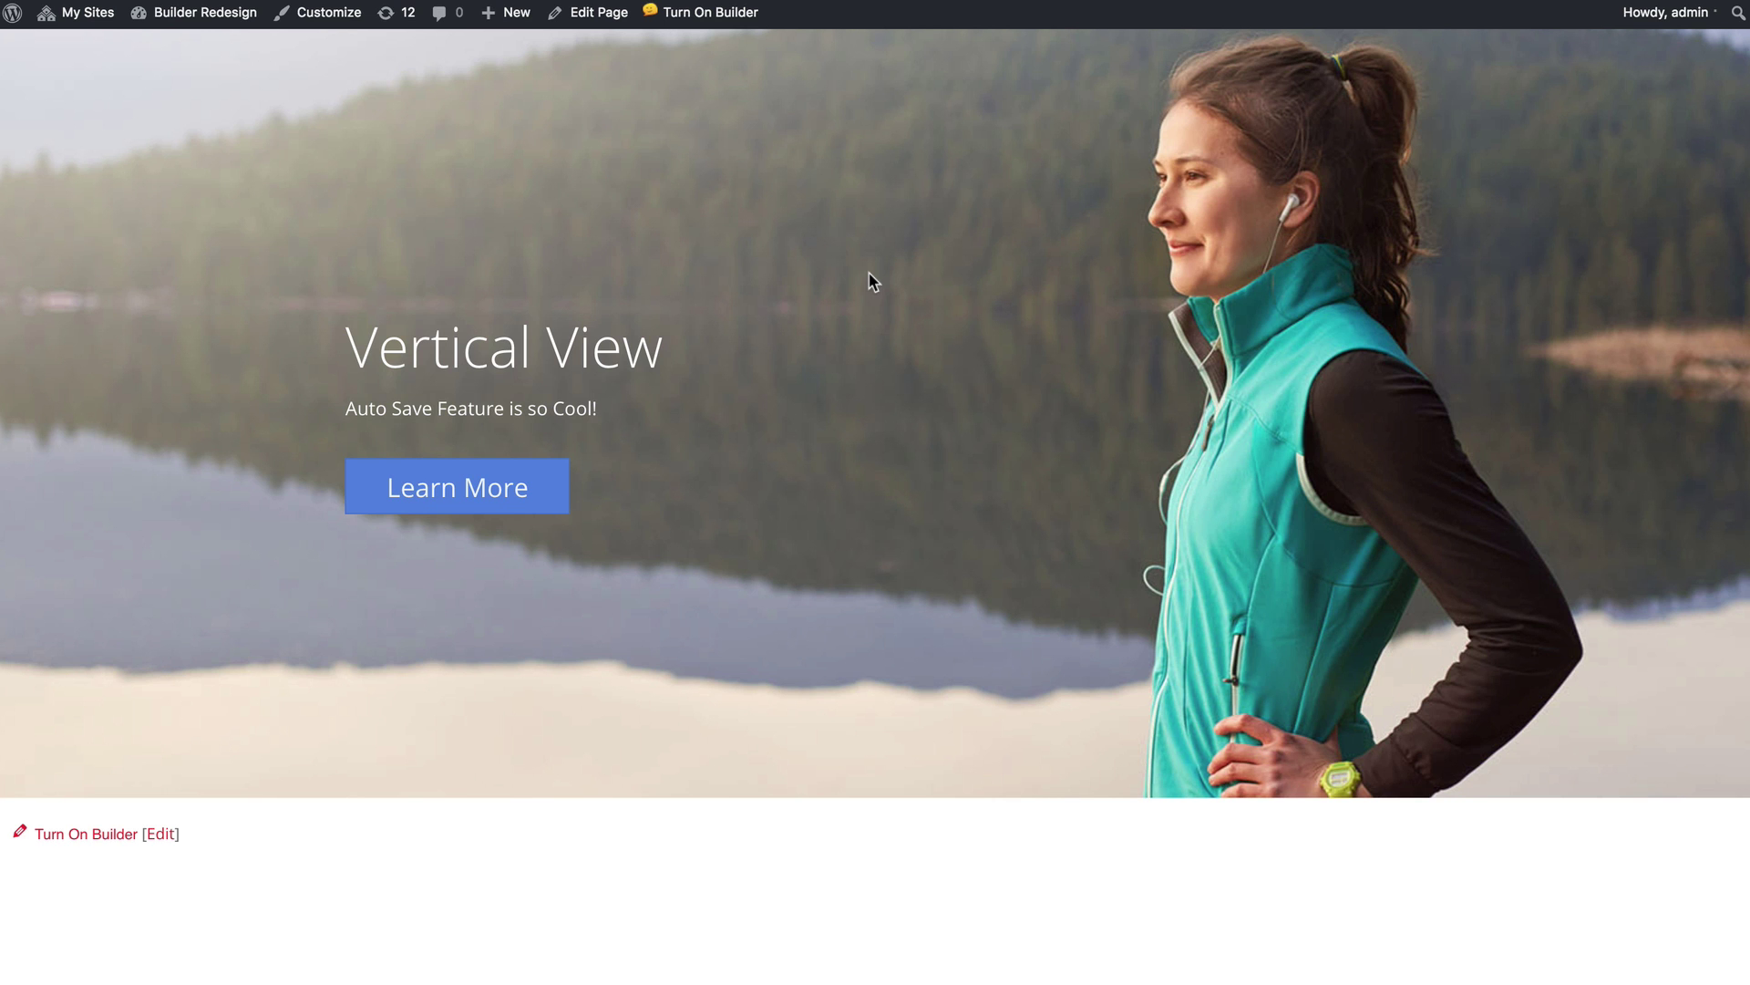
{"action": "left_click", "coordinate": [711, 12]}
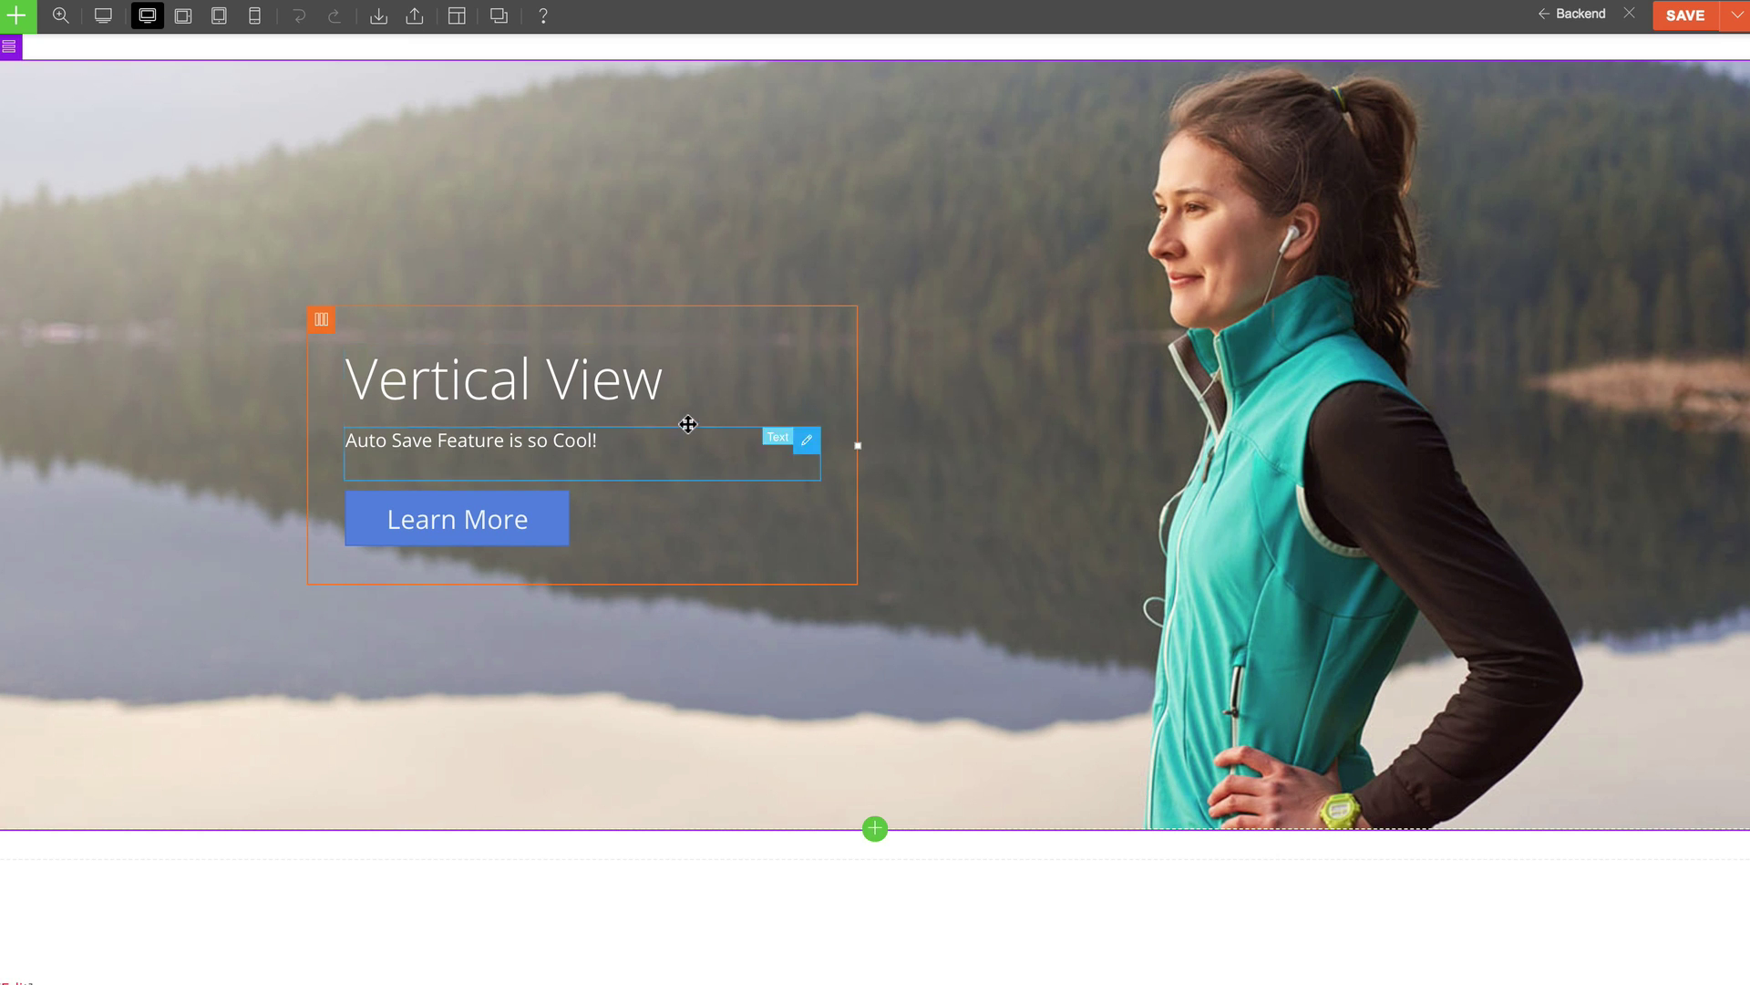
Change the heading to 'This is a Cool View' and the subtitle to 'Live Preview While Editing'.
{"action": "left_click", "coordinate": [745, 387]}
{"action": "double_click", "coordinate": [687, 395]}
{"action": "double_click", "coordinate": [1141, 677]}
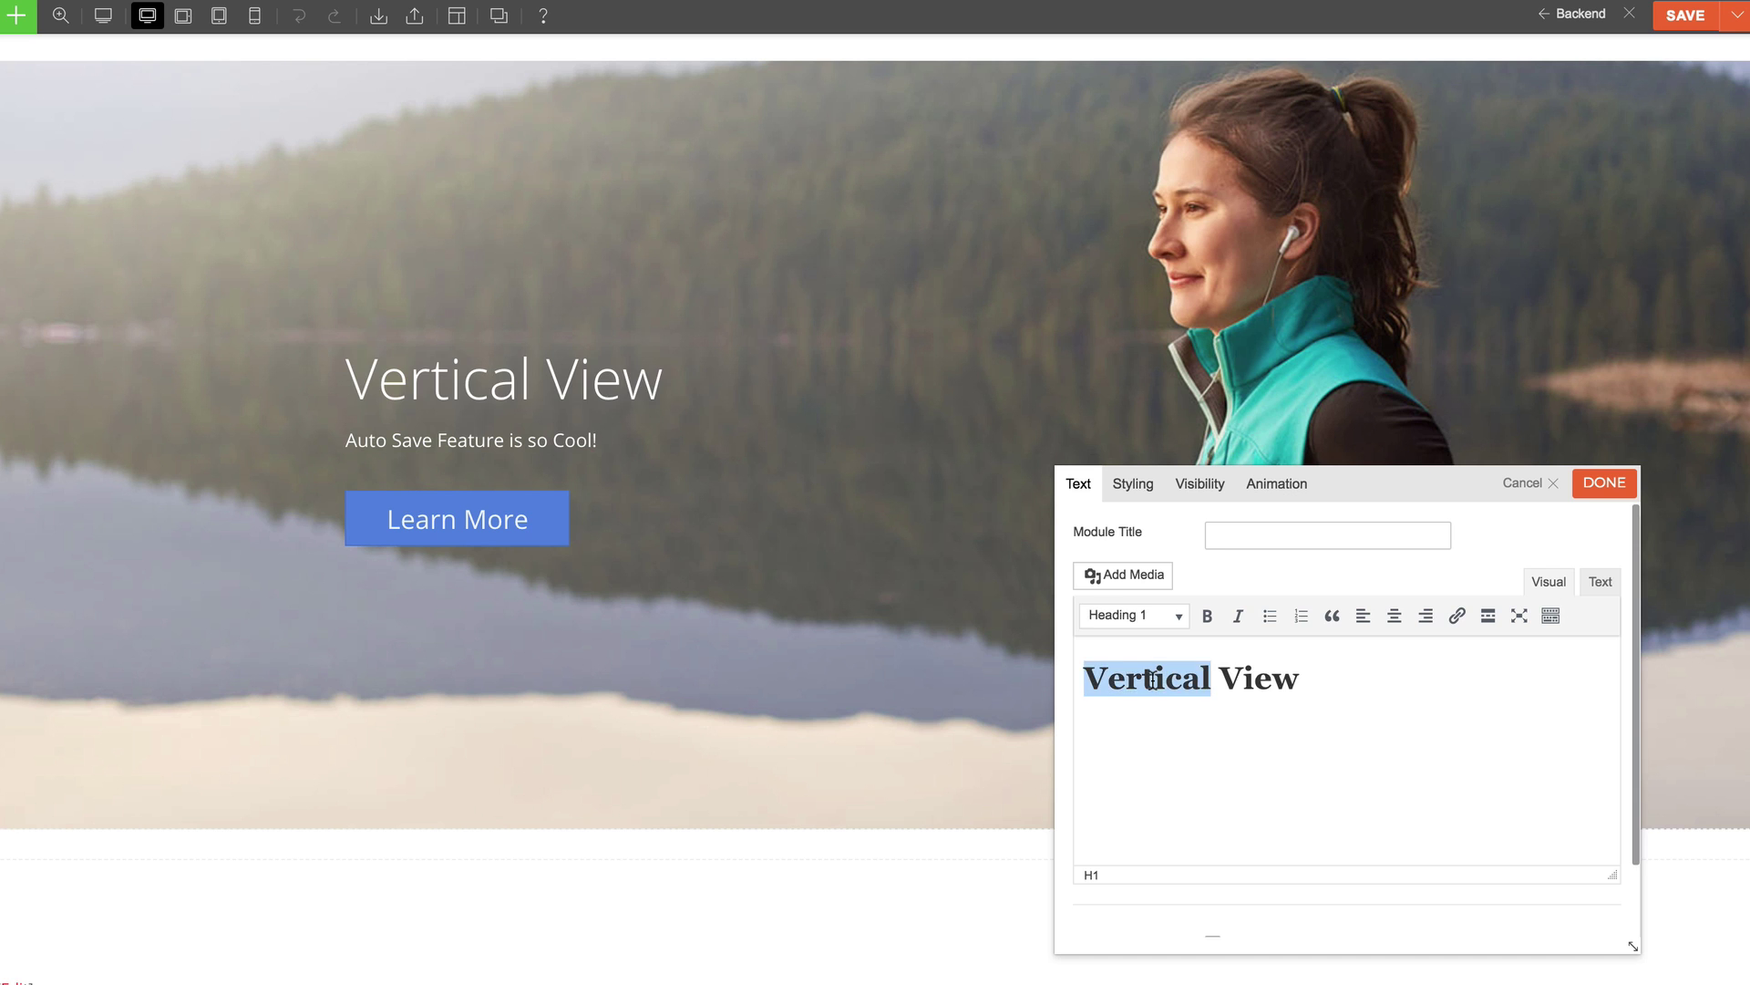
{"action": "type", "text": "This is a Cool"}
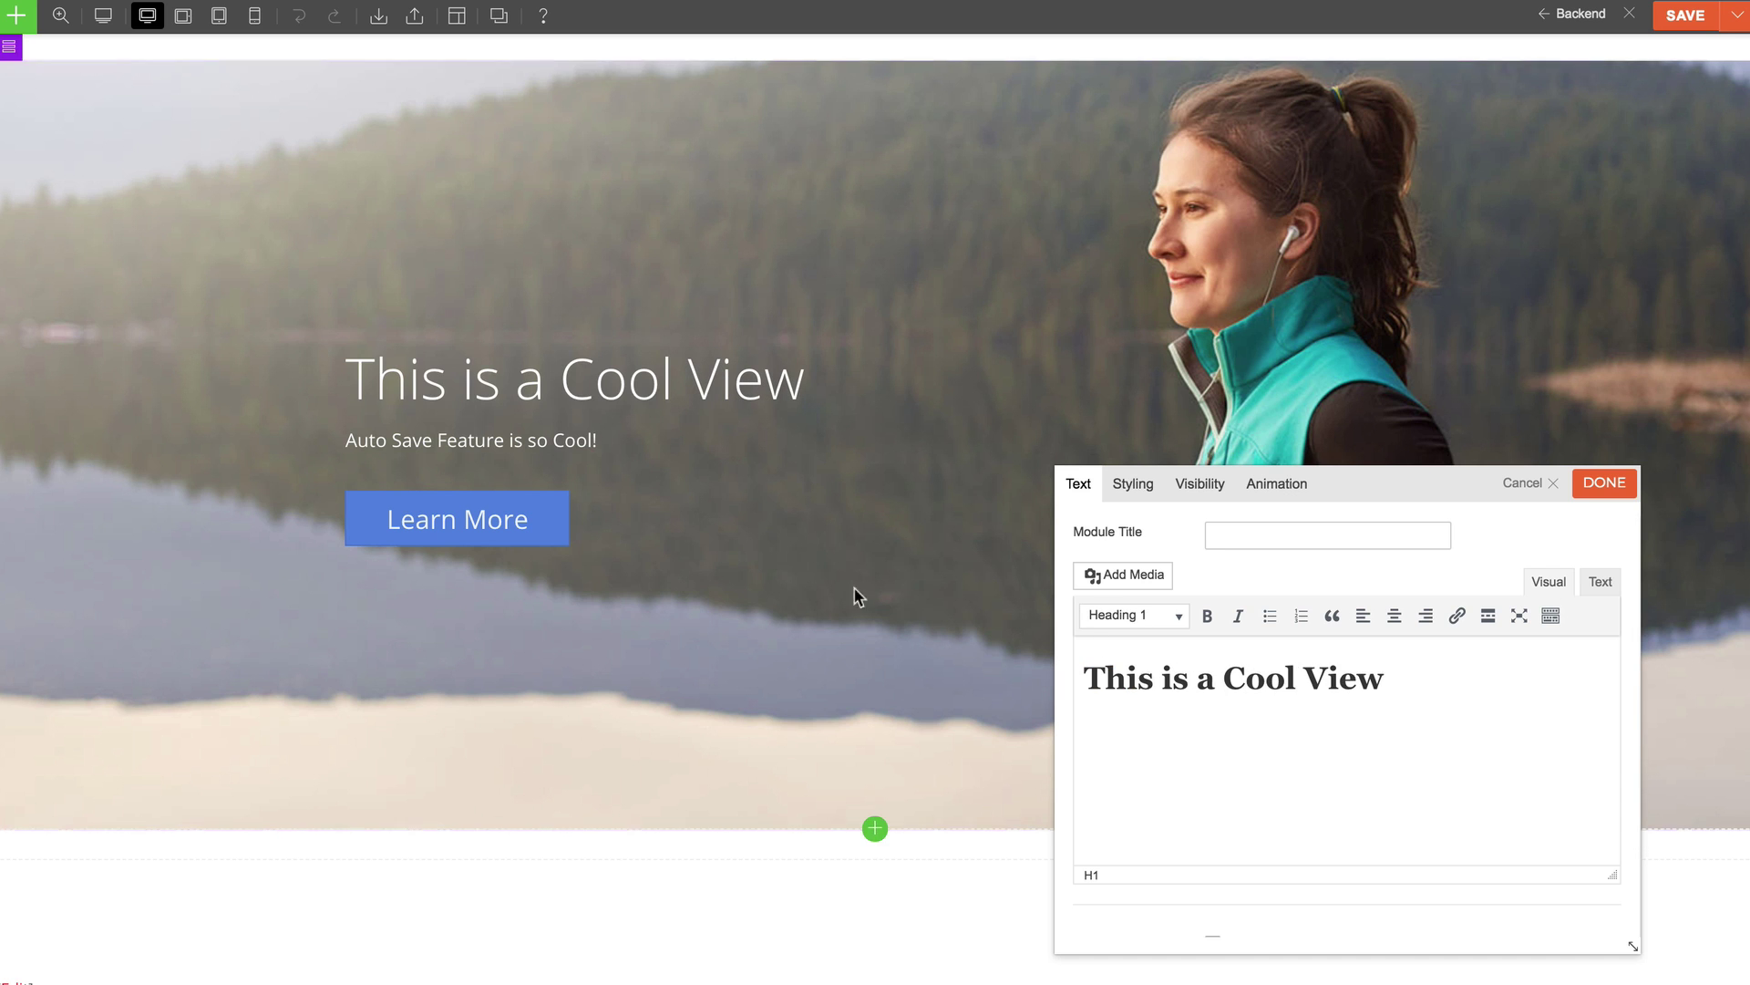
{"action": "left_click", "coordinate": [852, 552]}
{"action": "triple_click", "coordinate": [1161, 665]}
{"action": "type", "text": "Live Preview While Editing"}
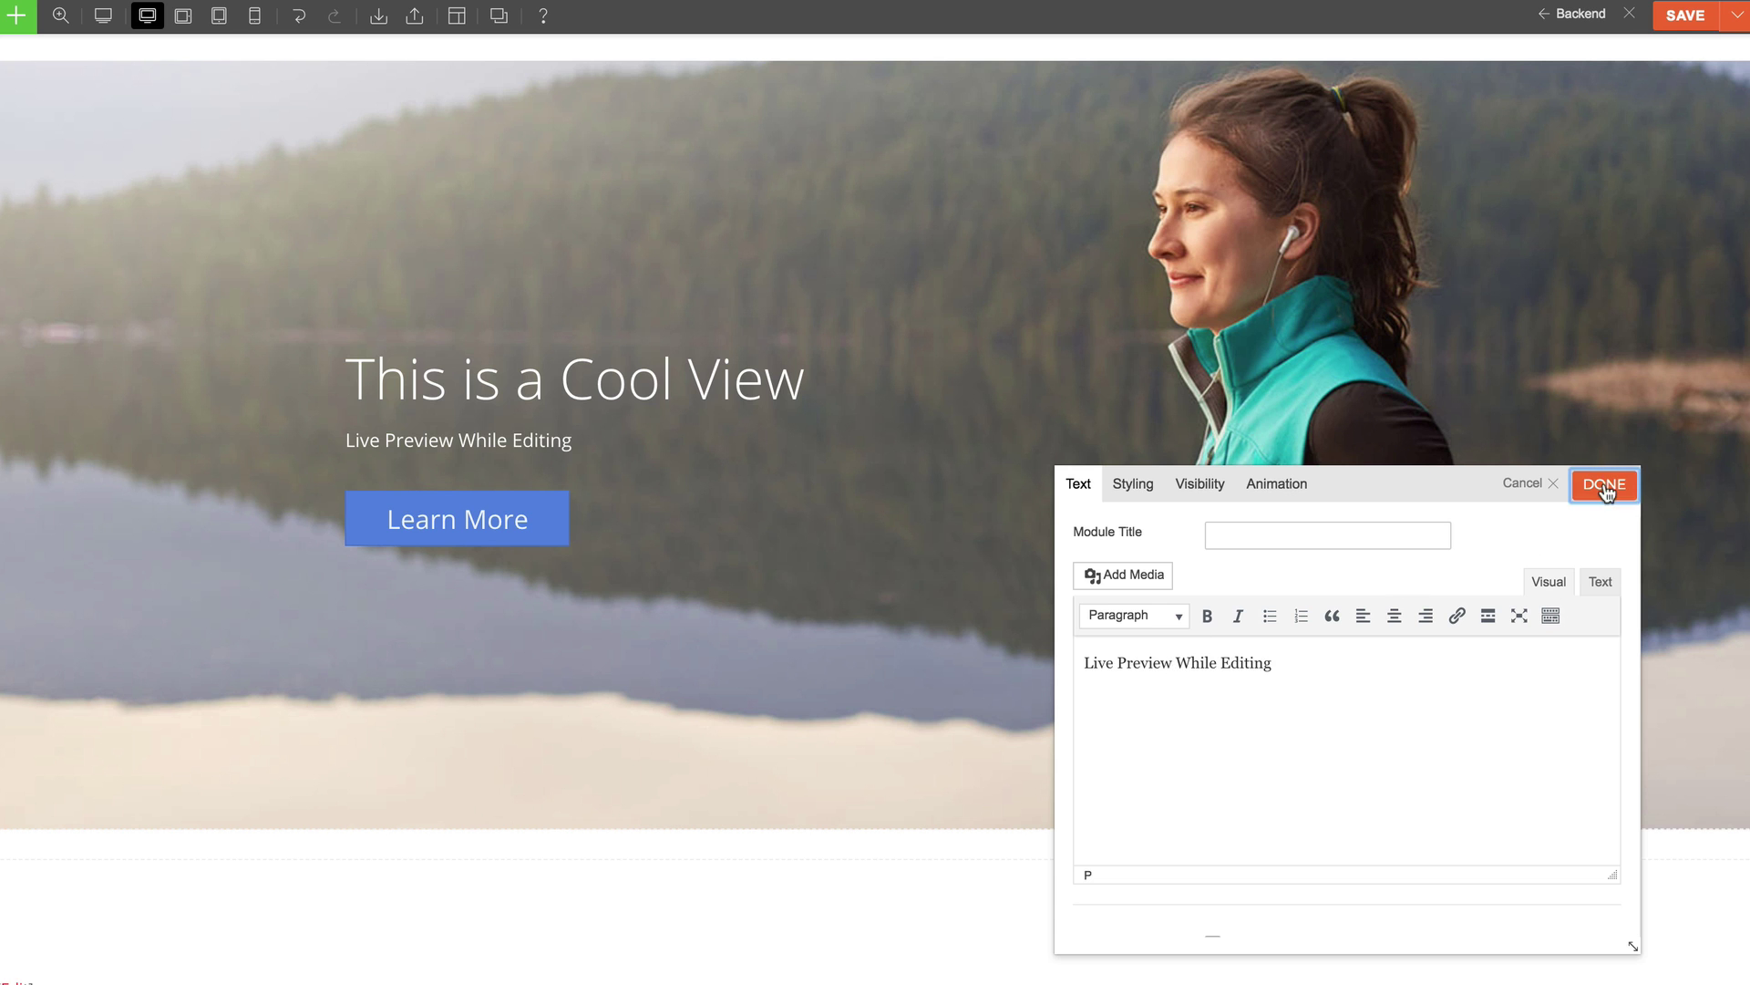
{"action": "left_click", "coordinate": [1604, 484]}
Give the hero text column a pink (#ff787d) overlay with lowered opacity.
{"action": "left_click", "coordinate": [906, 316]}
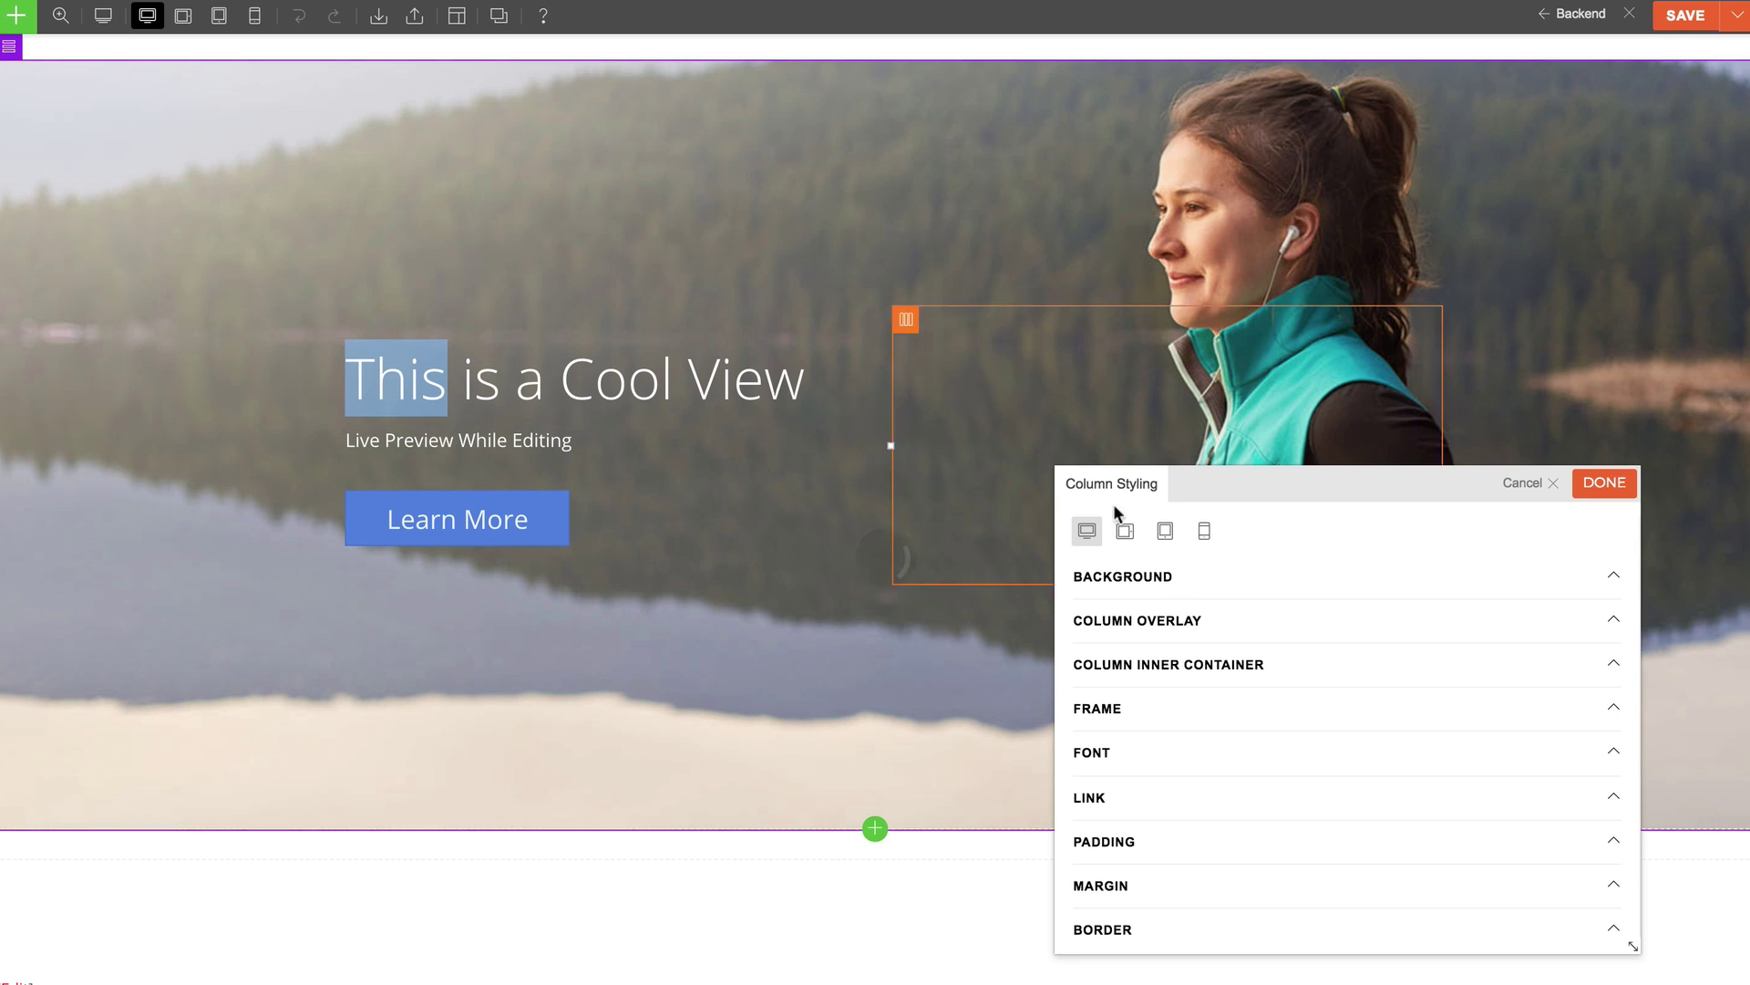
{"action": "left_click", "coordinate": [1137, 620]}
{"action": "left_click", "coordinate": [1221, 693]}
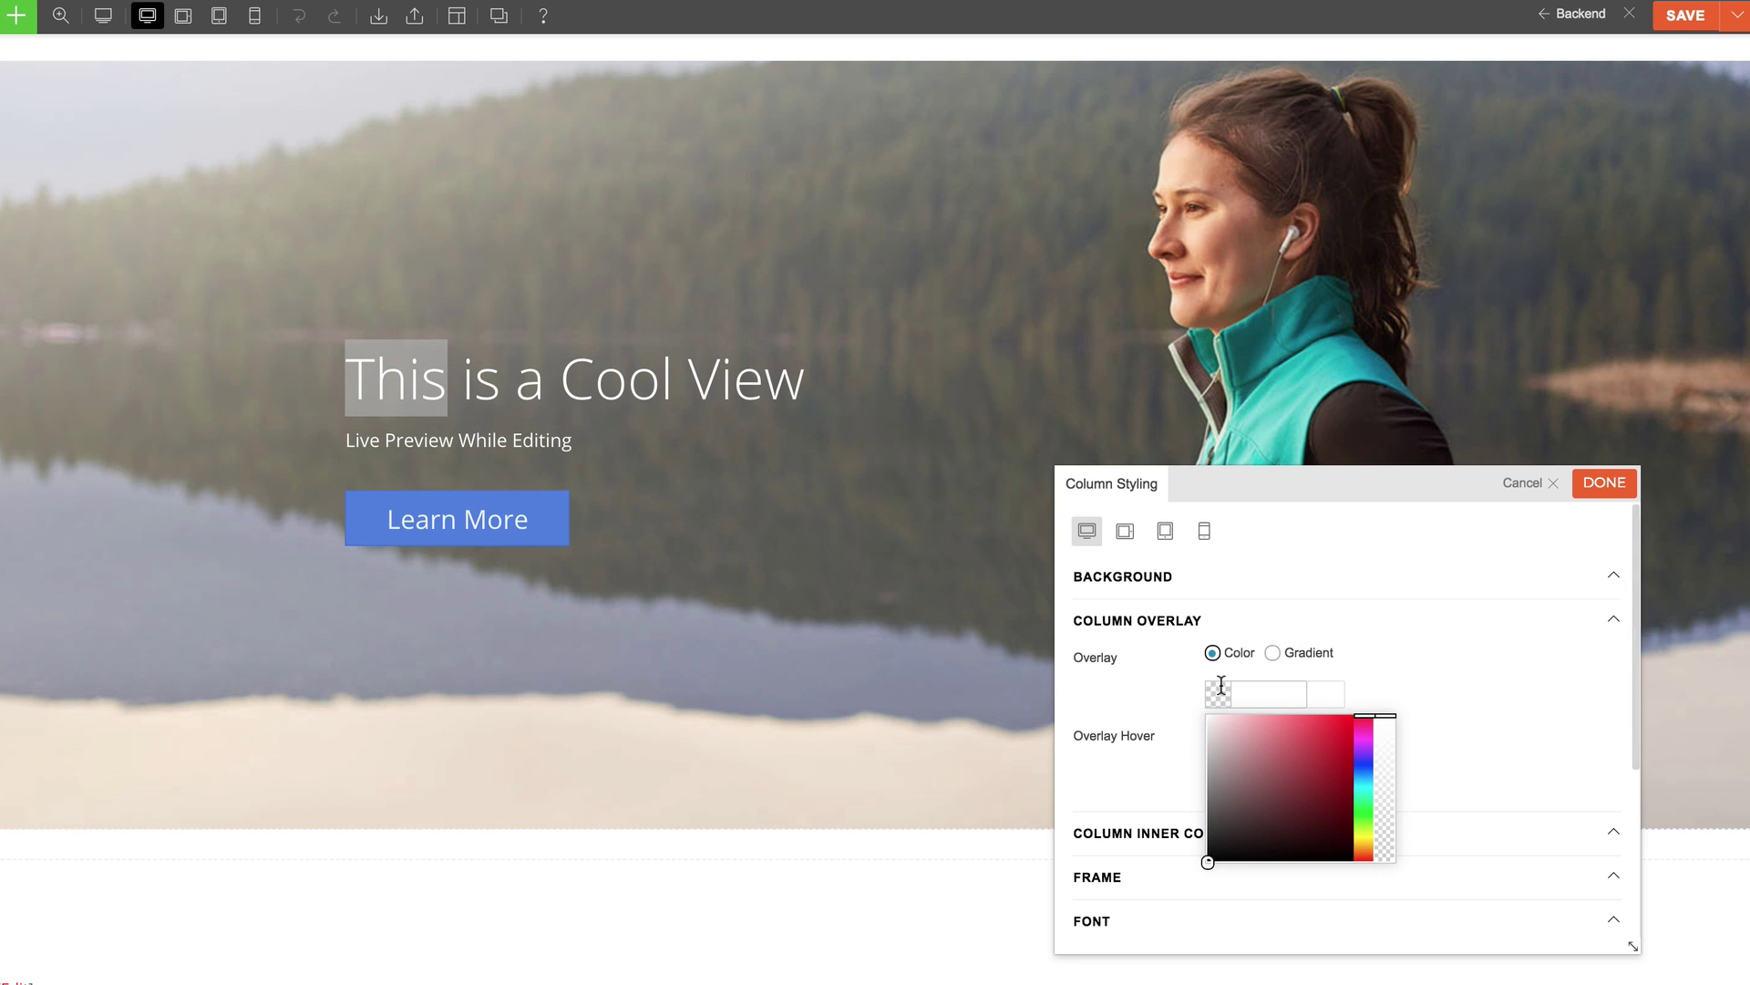
{"action": "left_click", "coordinate": [1383, 797]}
{"action": "left_click", "coordinate": [903, 313]}
Set the row overlay to transparent black, then undo and redo the last styling change.
{"action": "left_click", "coordinate": [1185, 484]}
{"action": "left_click", "coordinate": [1184, 621]}
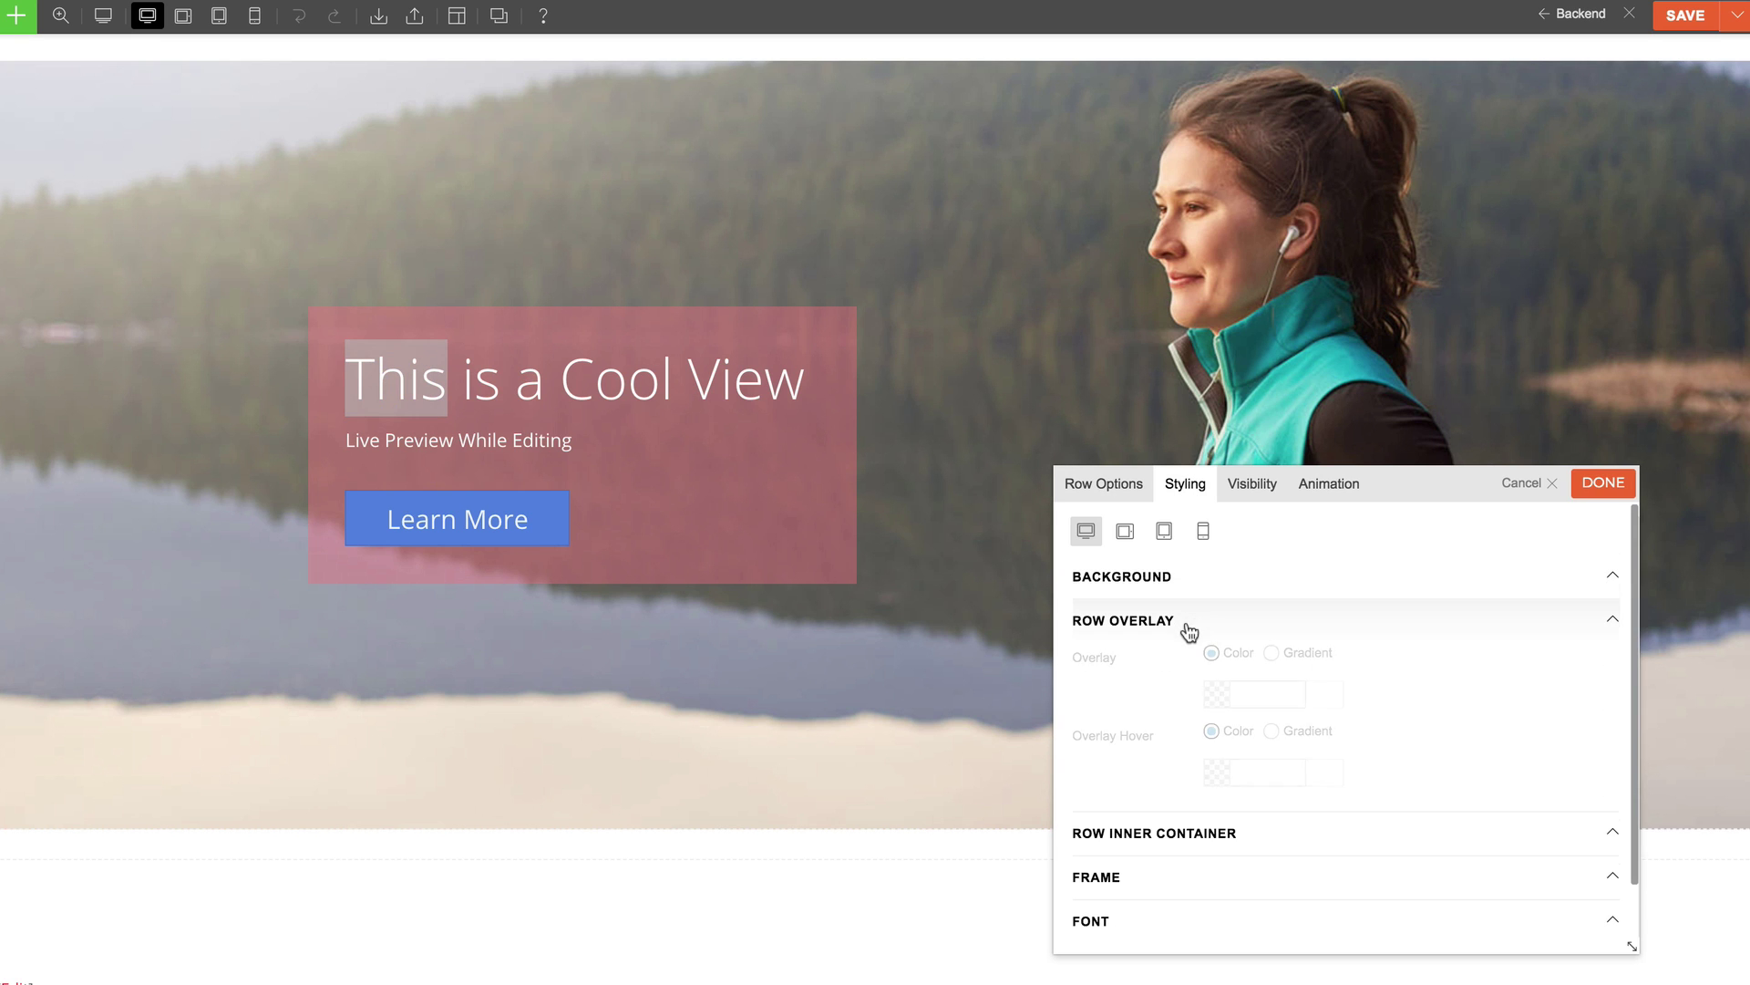
{"action": "left_click", "coordinate": [1217, 693]}
{"action": "left_click", "coordinate": [1218, 862]}
{"action": "left_click_drag", "start_coordinate": [1391, 823], "coordinate": [1385, 861]}
{"action": "left_click", "coordinate": [1426, 616]}
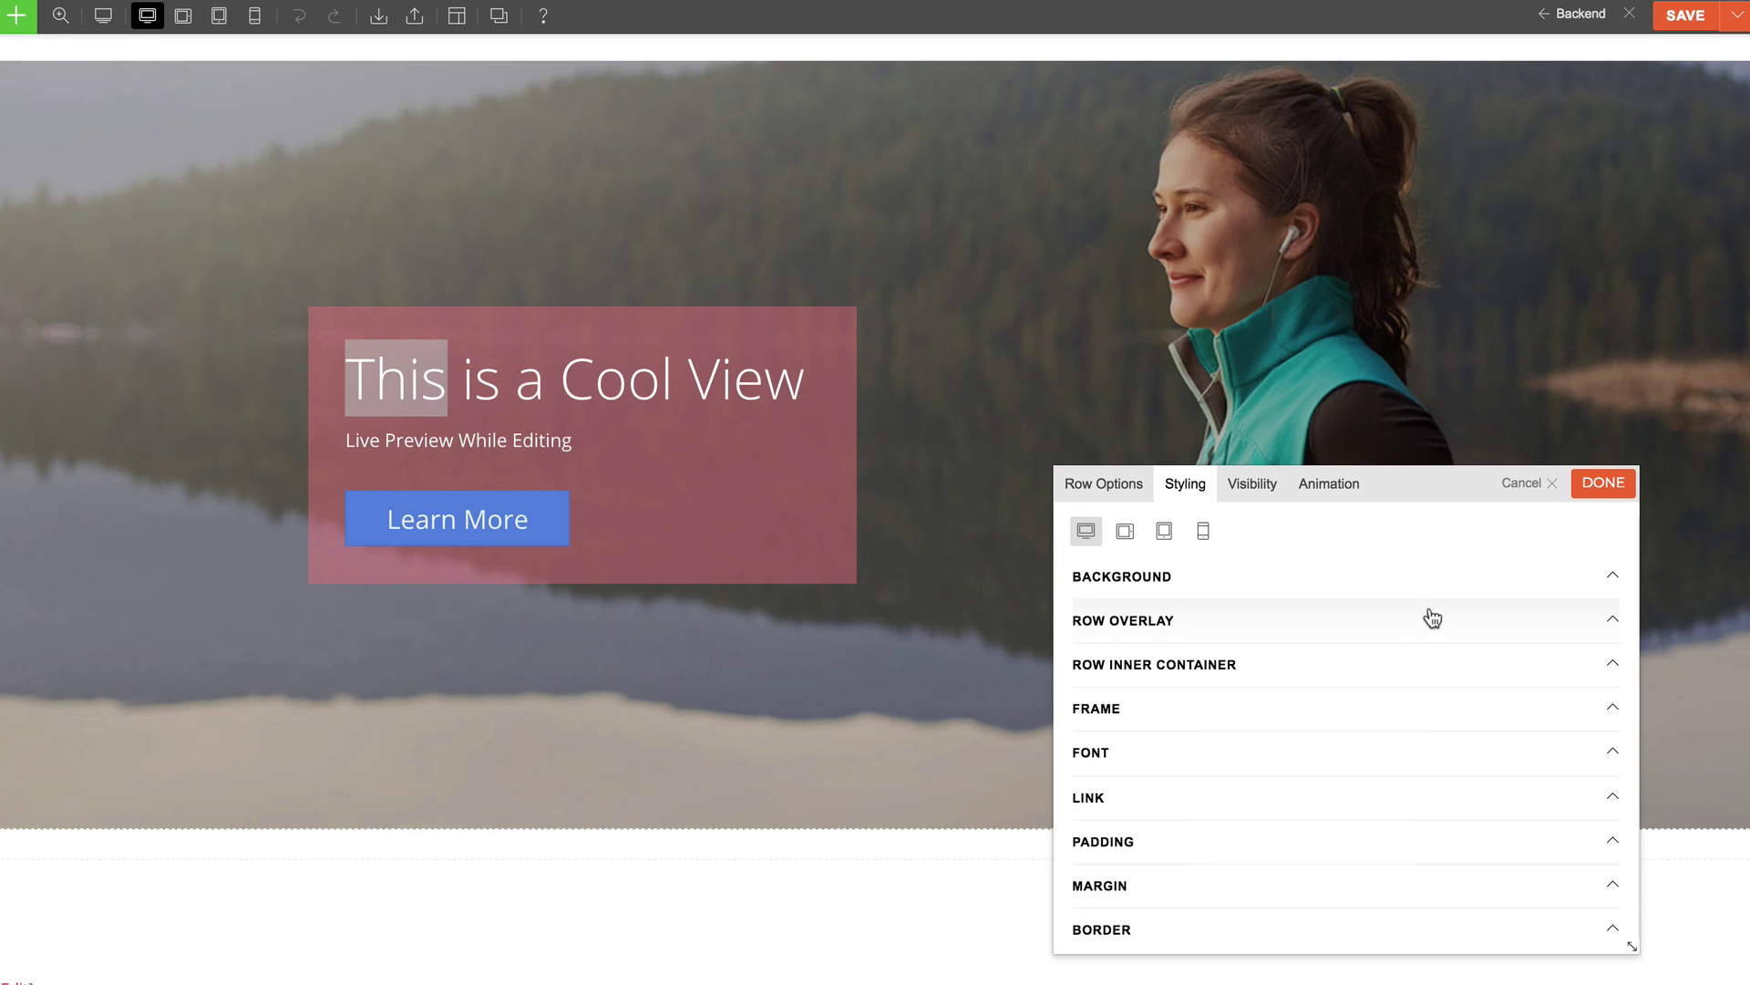
{"action": "left_click", "coordinate": [1602, 483]}
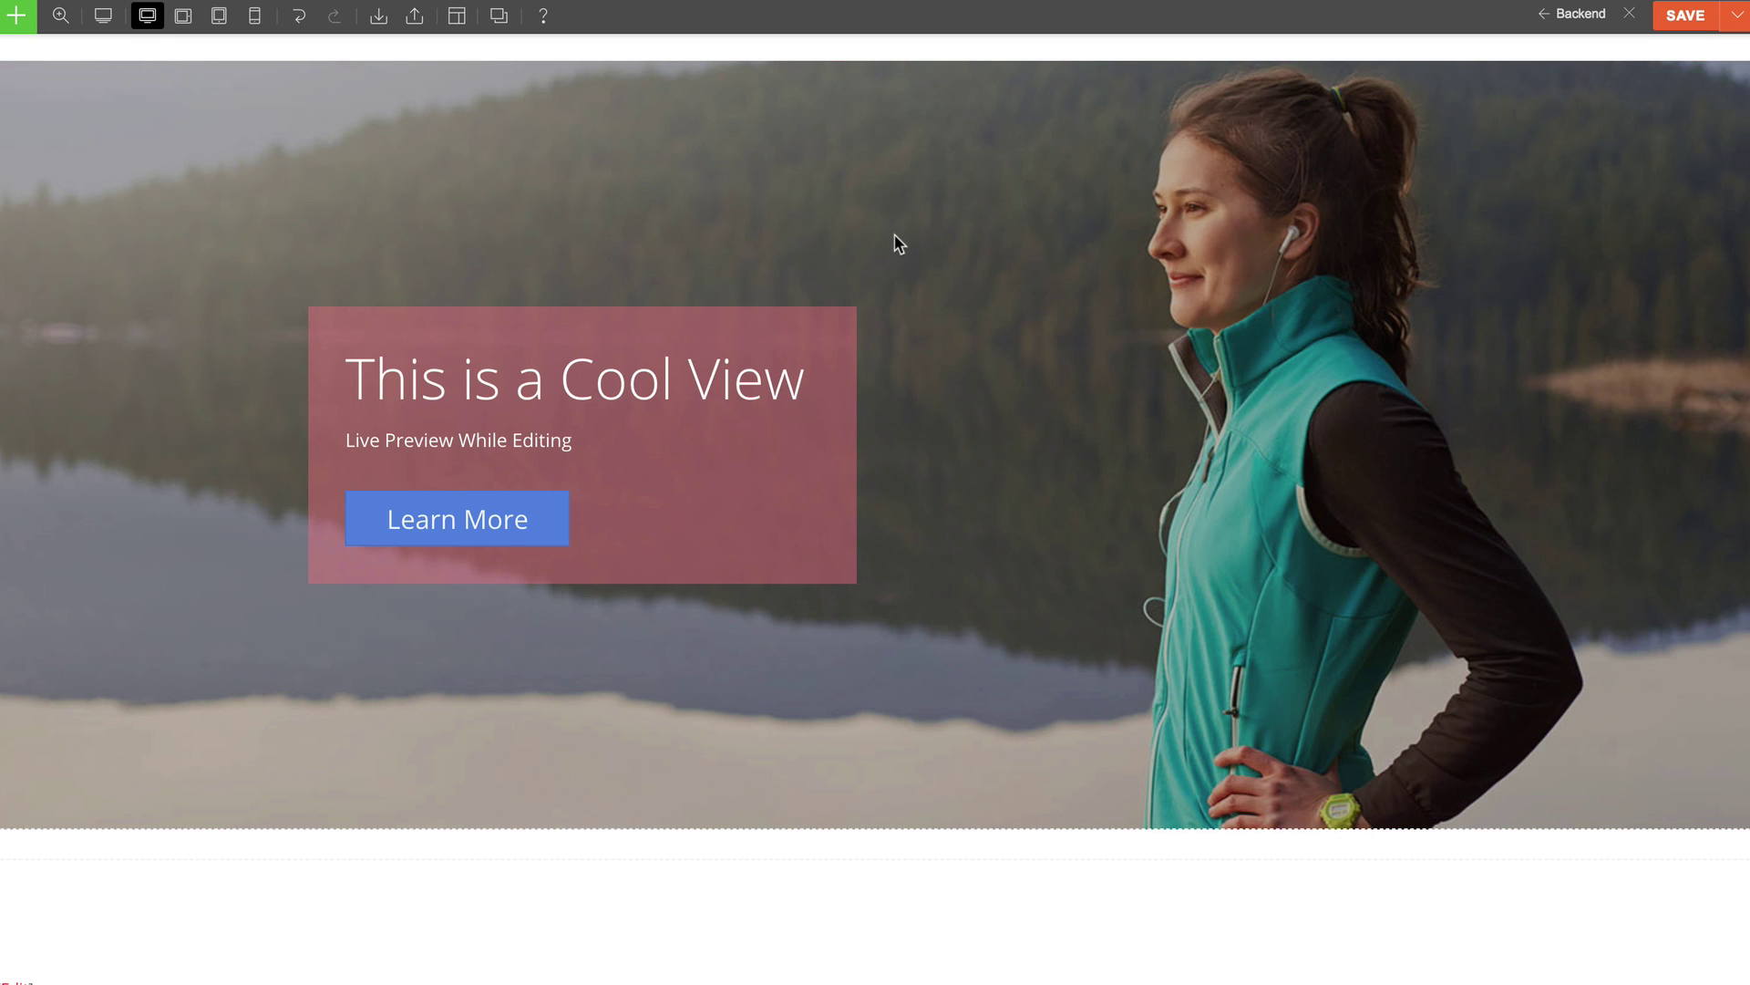
{"action": "key", "text": "super+z"}
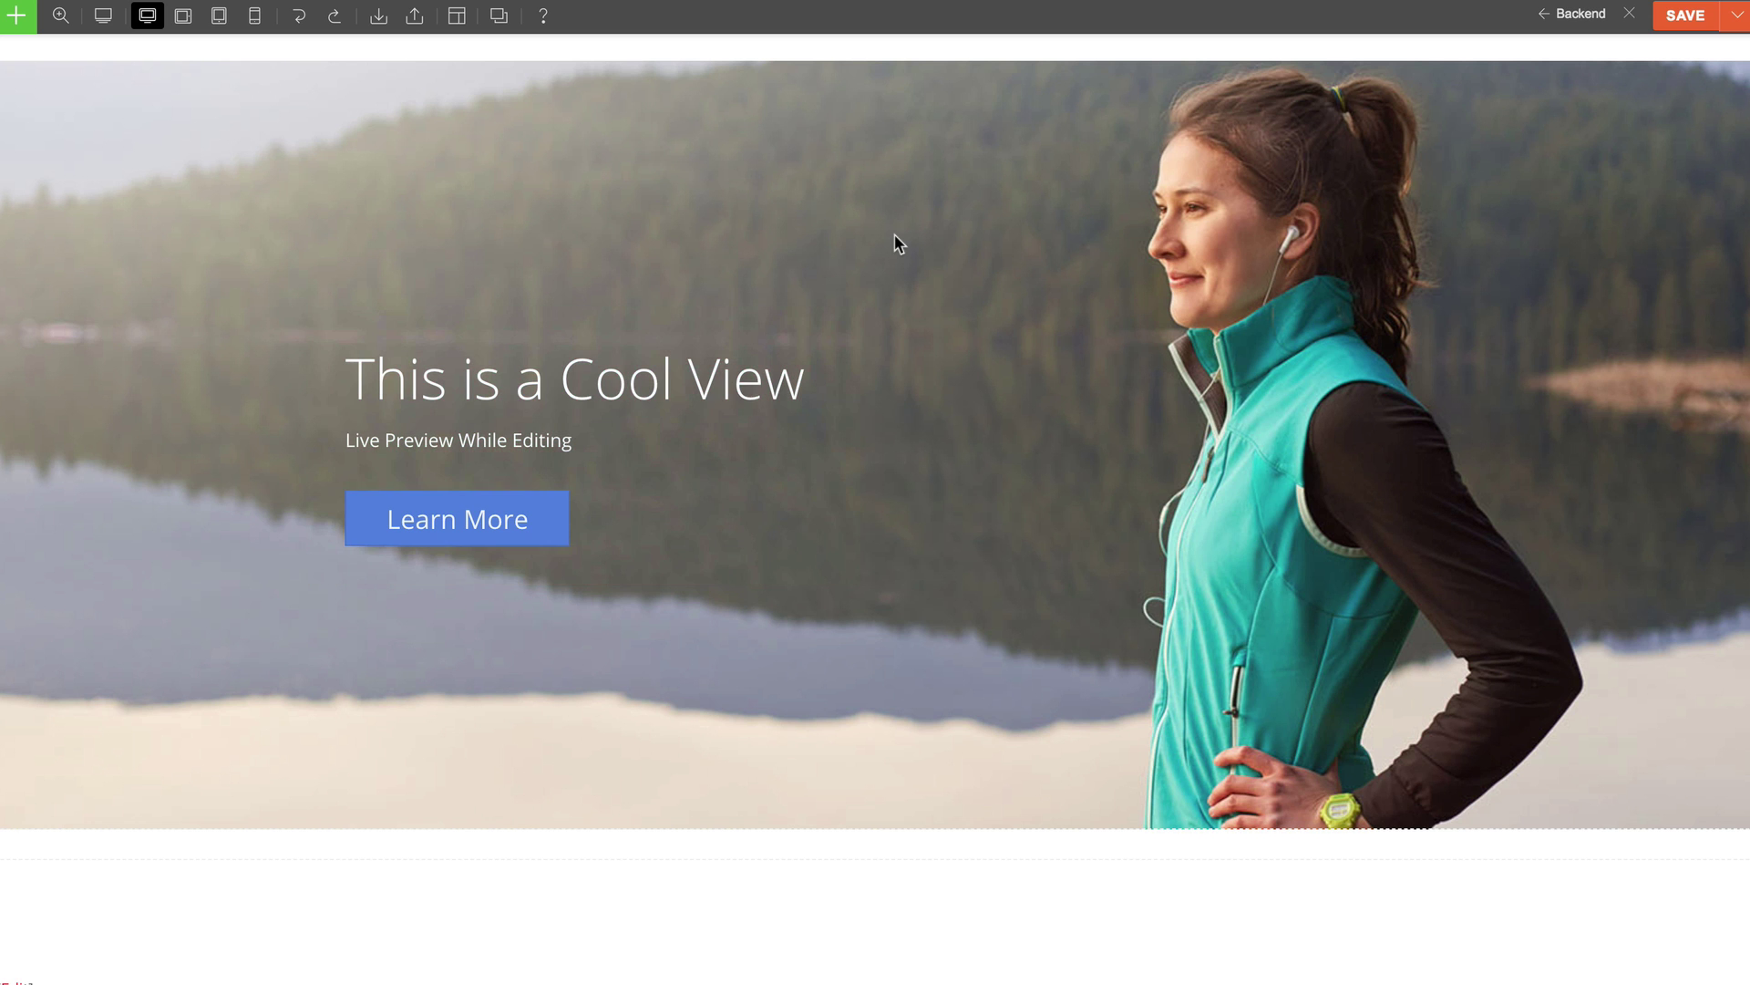
{"action": "key", "text": "super+shift+z"}
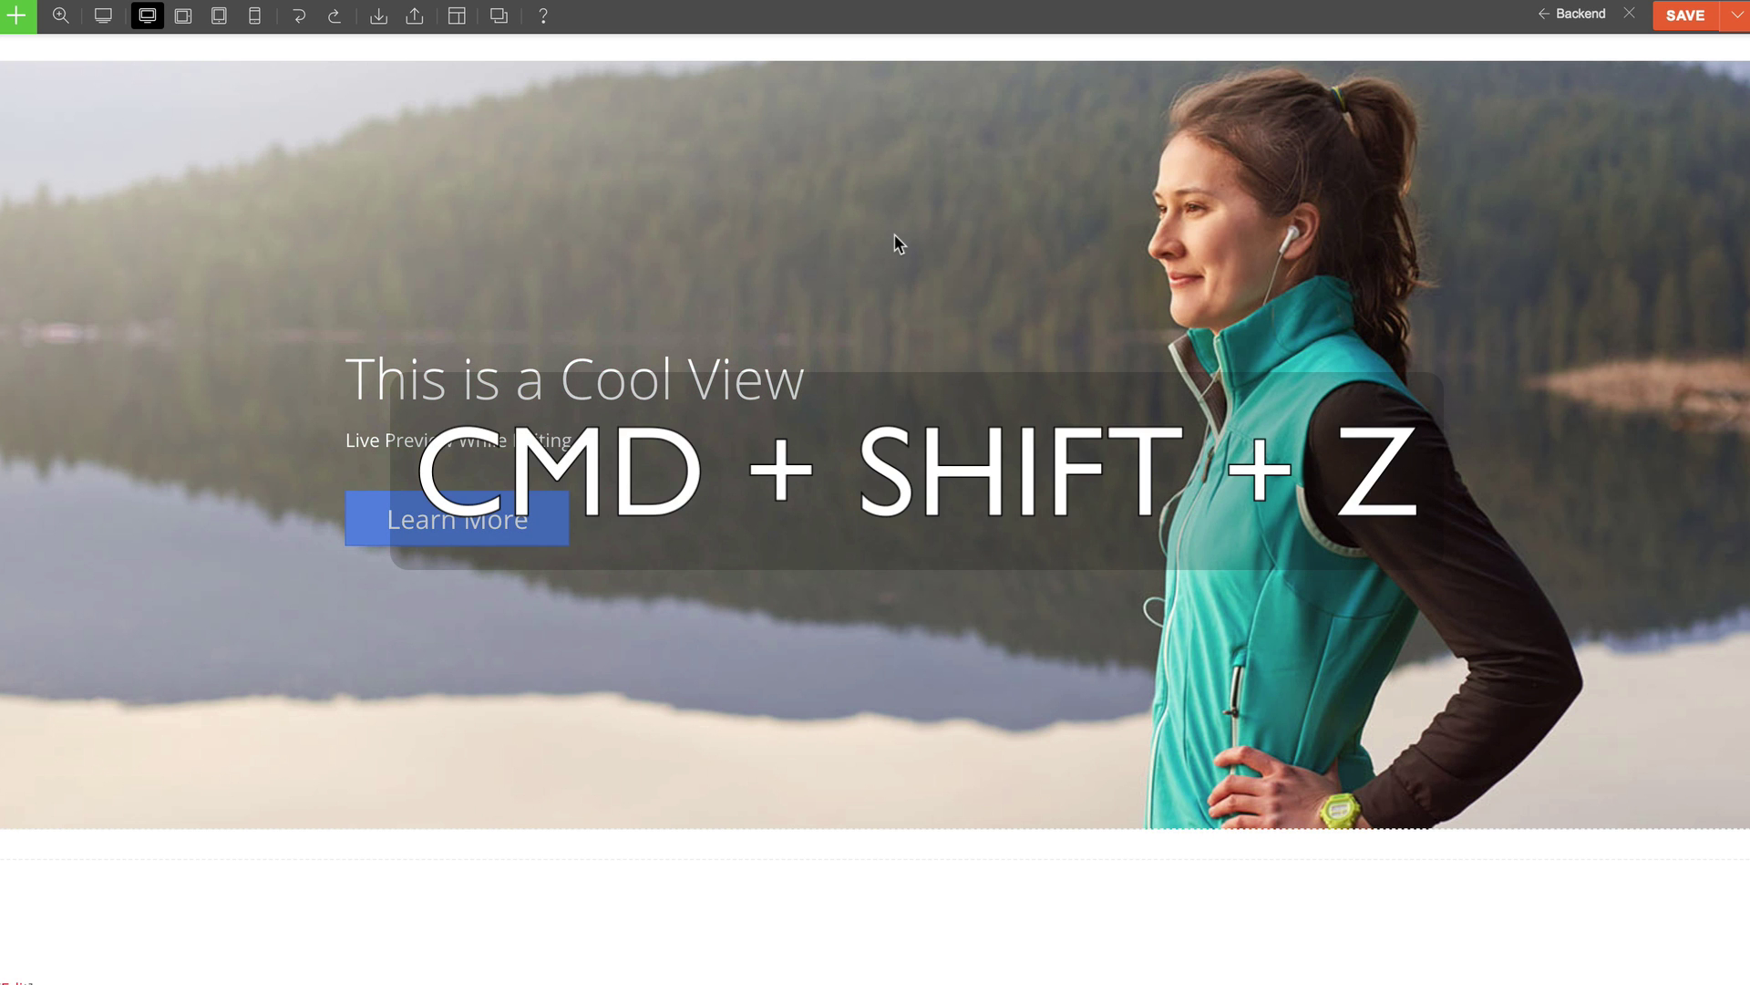